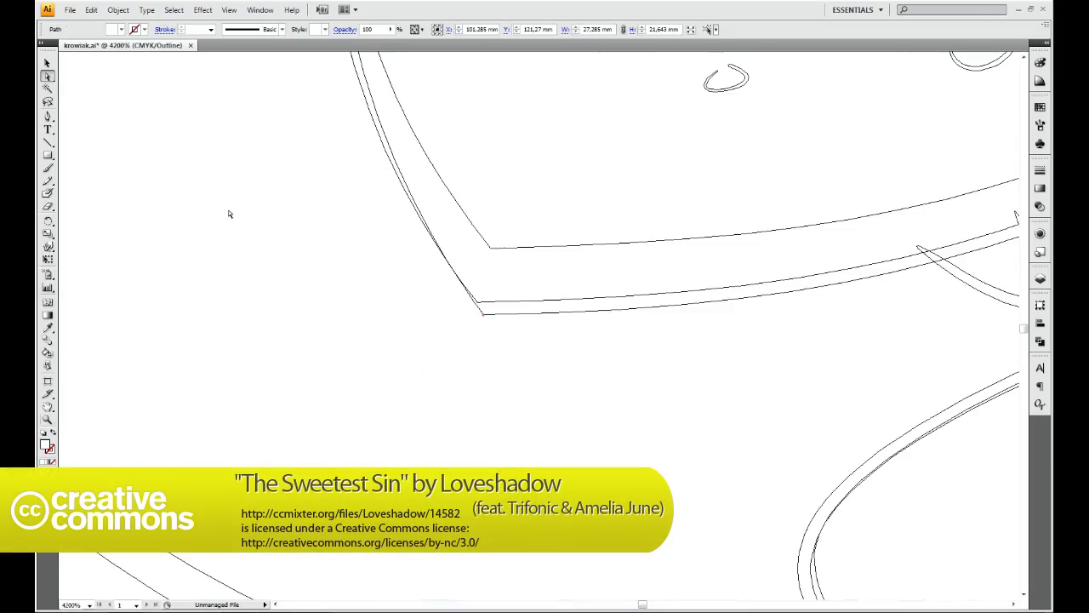
# - Pan across the outlined cow drawing and return to the Selection tool
pyautogui.moveTo(228, 213)
pyautogui.mouseDown()
pyautogui.moveTo(400, 289)
pyautogui.moveTo(510, 359)
pyautogui.moveTo(574, 355)
pyautogui.mouseUp()
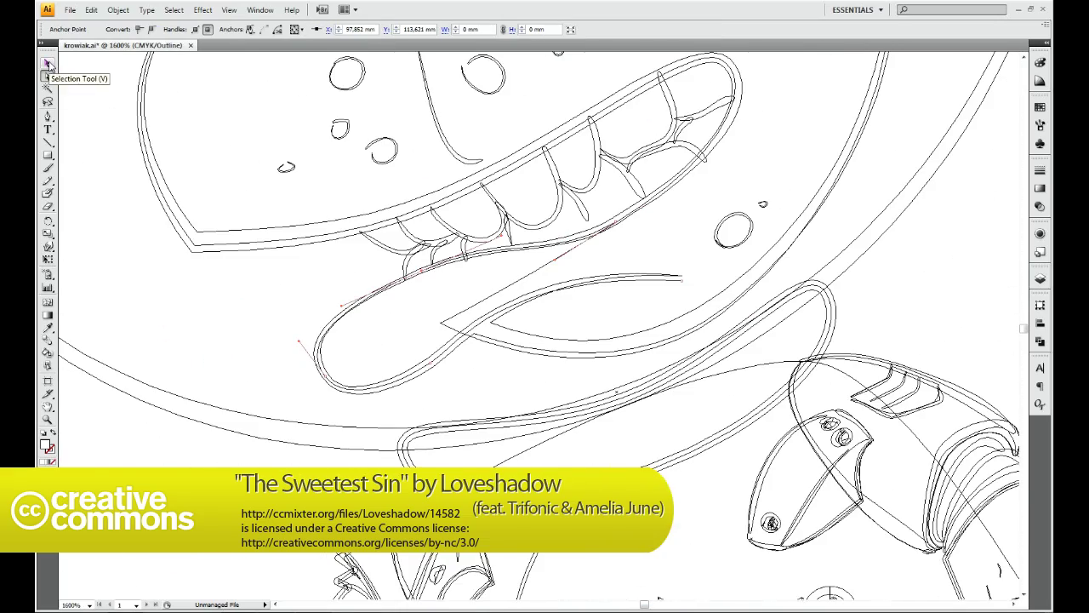
pyautogui.click(49, 63)
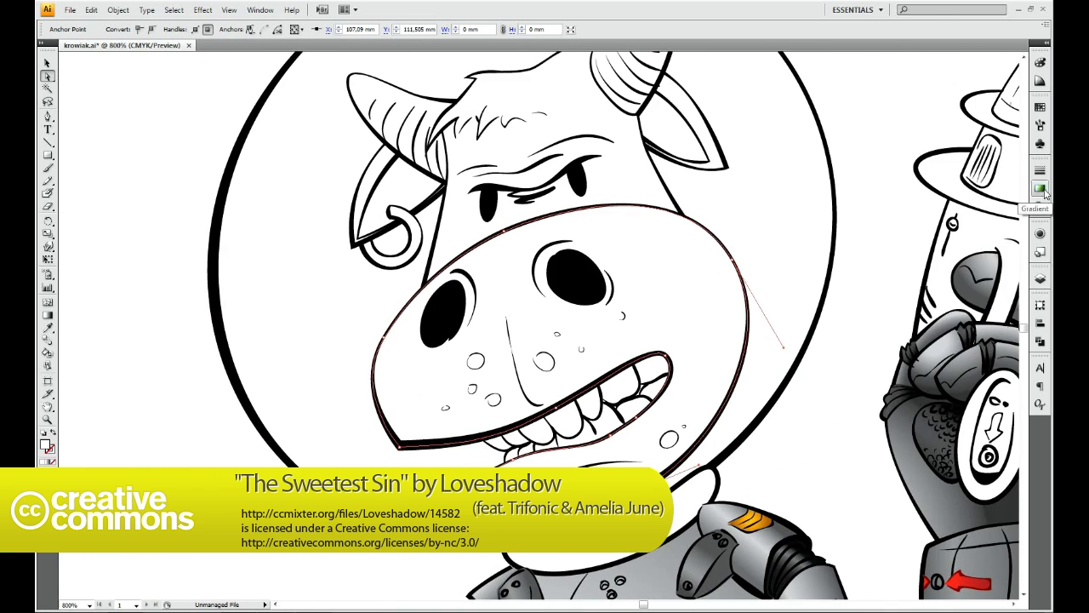
# - Fill the muzzle with a darkened radial gradient and reposition it
pyautogui.click(1040, 189)
pyautogui.click(1006, 223)
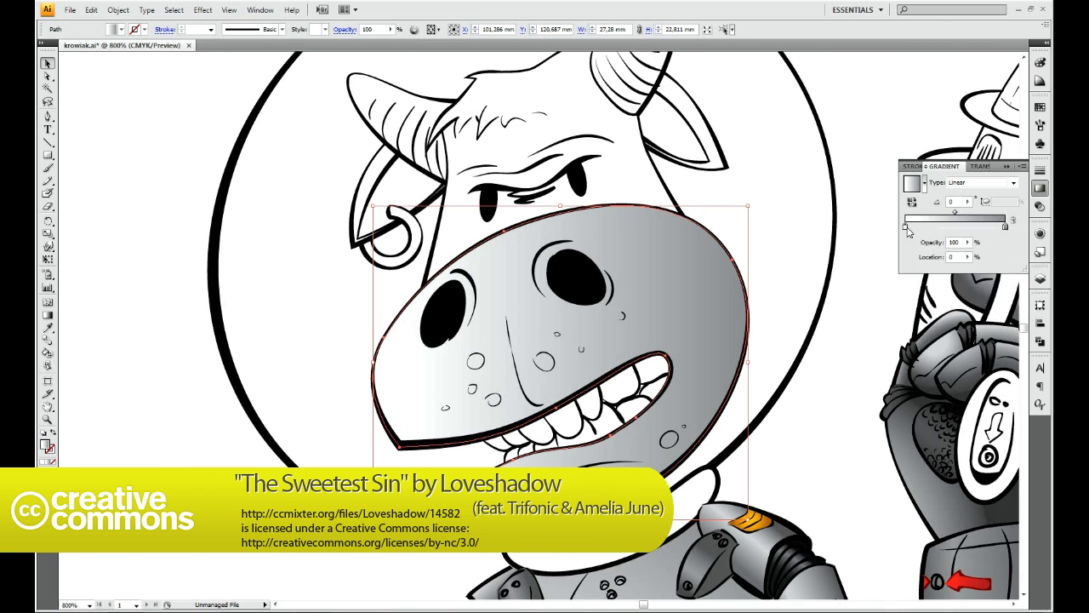
pyautogui.moveTo(970, 259); pyautogui.dragTo(996, 259)
pyautogui.click(1013, 182)
pyautogui.click(979, 203)
pyautogui.press('g')
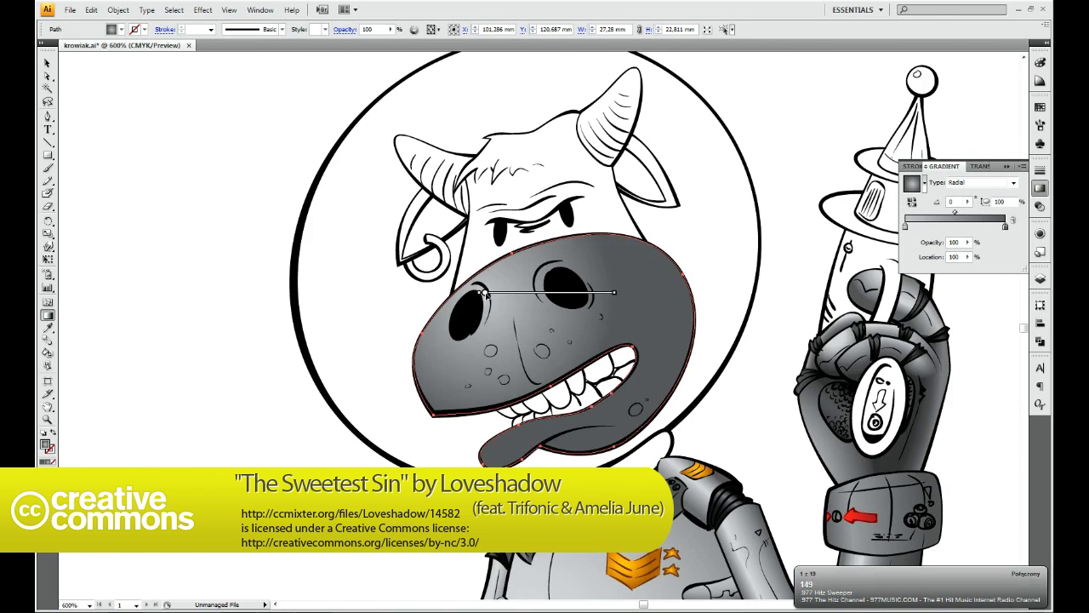
pyautogui.moveTo(962, 257); pyautogui.dragTo(956, 263)
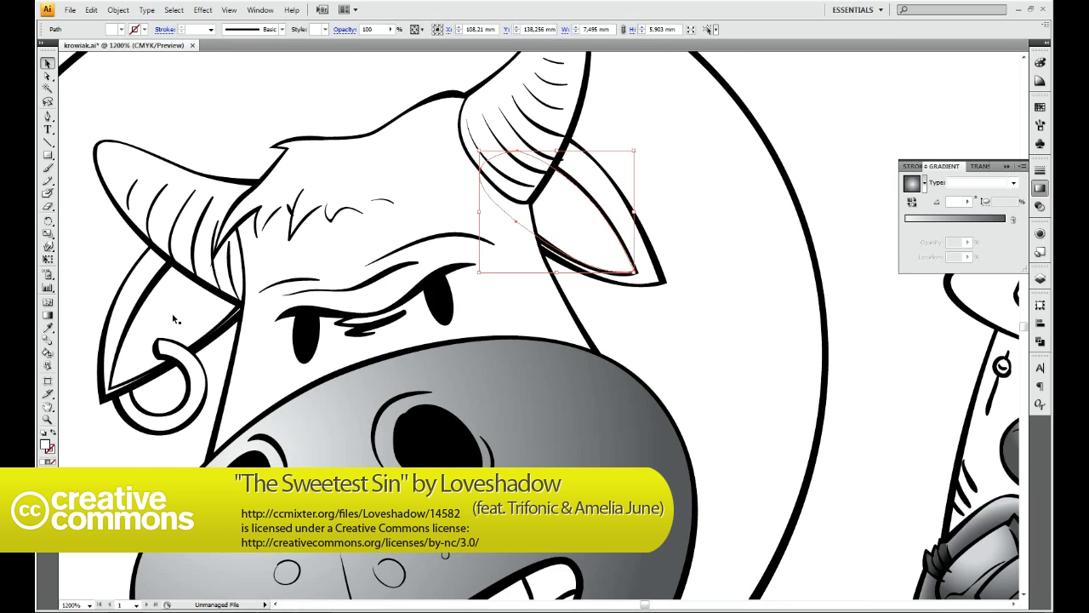
# - Apply the radial gradient diagonally across the right inner ear, with its midpoint at 68.25%
pyautogui.press('.')
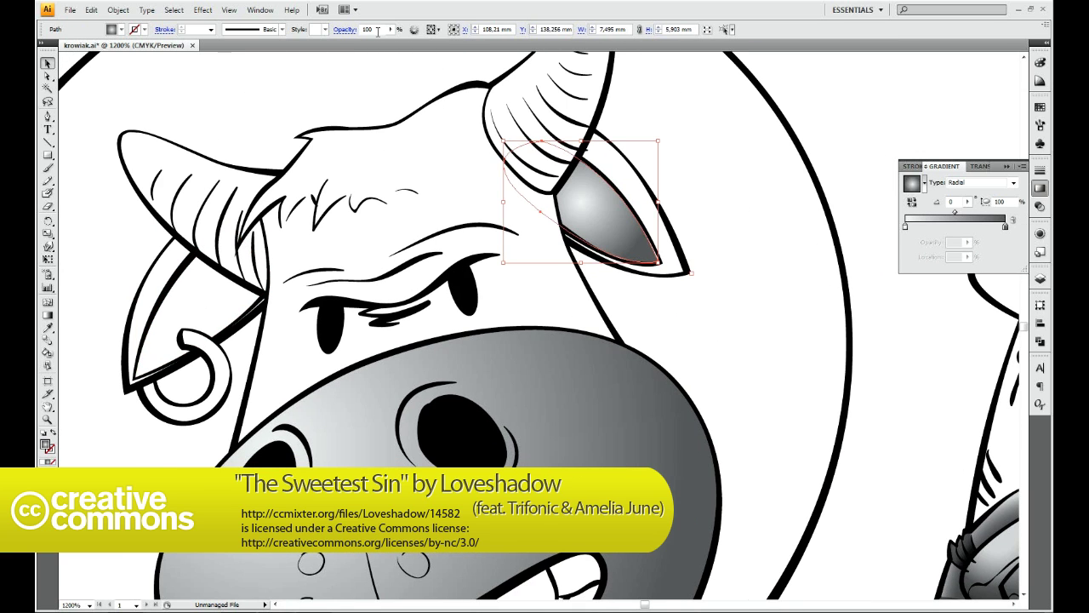
pyautogui.press('g')
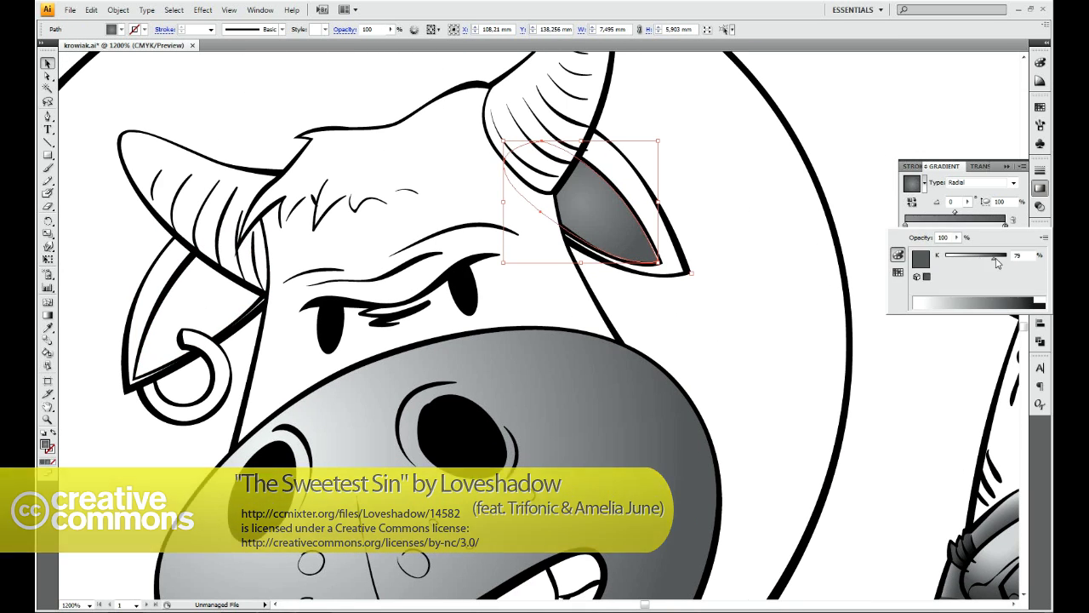
pyautogui.moveTo(620, 174); pyautogui.dragTo(694, 271)
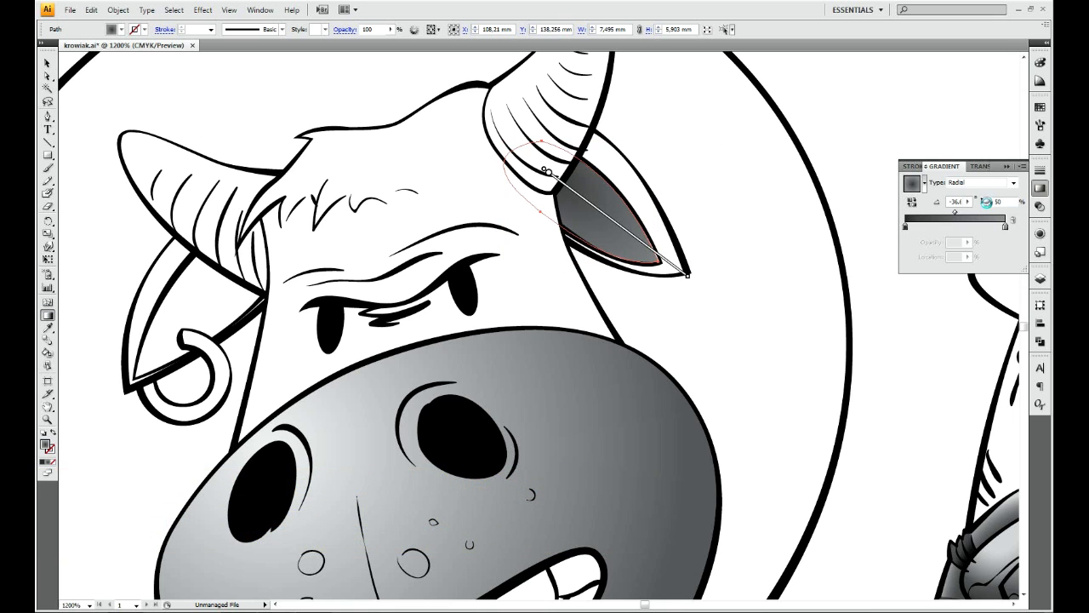
pyautogui.moveTo(905, 226); pyautogui.dragTo(929, 226)
pyautogui.moveTo(967, 211); pyautogui.dragTo(980, 211)
pyautogui.scroll(2, 561, 166)
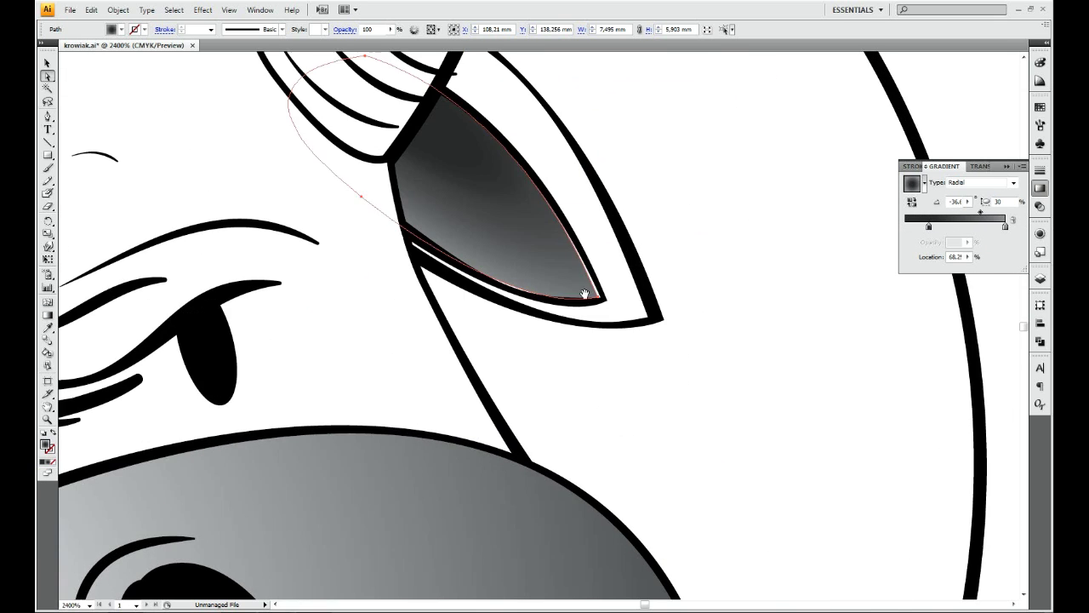
pyautogui.scroll(-3, 535, 335)
# - Give the left inner ear the same radial gradient, then select an anchor on its edge
pyautogui.click(459, 243)
pyautogui.press('.')
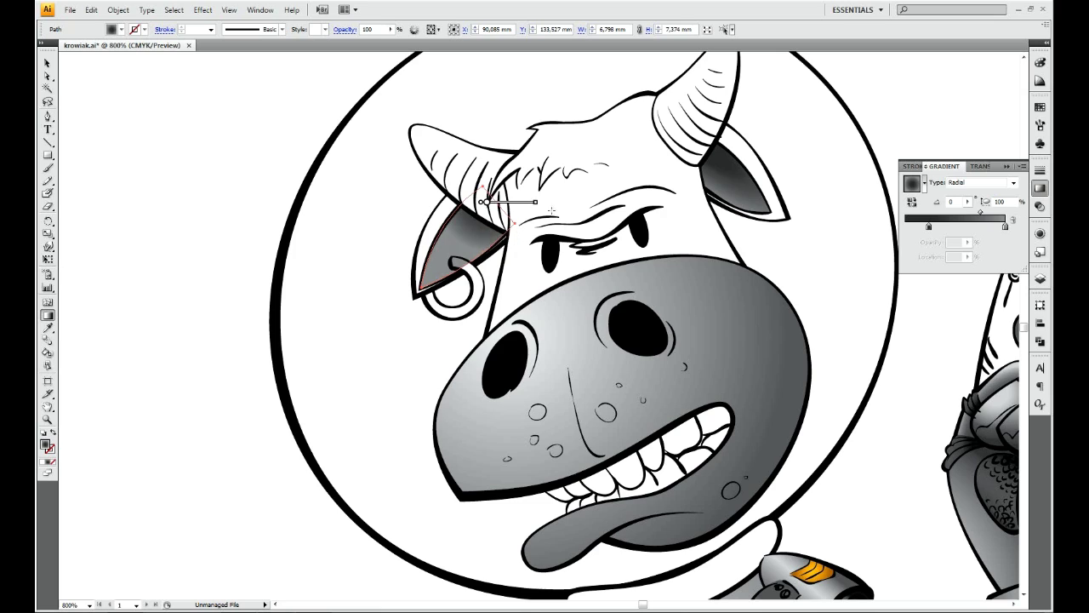
pyautogui.hotkey('ctrl', 'shift', 'a')
pyautogui.press('a')
pyautogui.scroll(4, 441, 270)
pyautogui.click(441, 270)
pyautogui.scroll(-4, 646, 311)
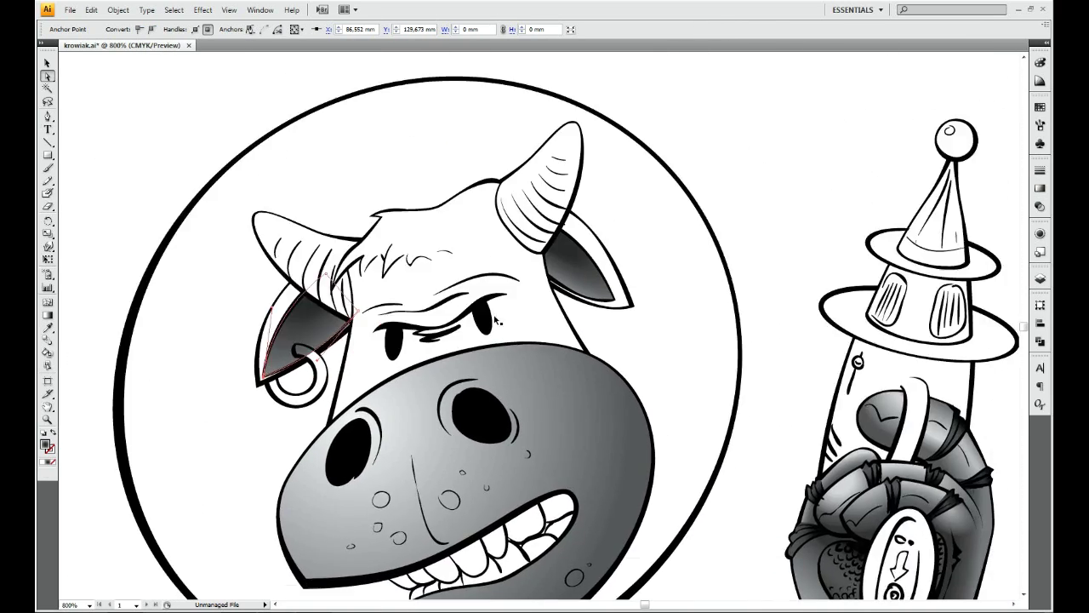
# - Shade the right horn with a grey gradient to its base, with a colour stop at 66.6%
pyautogui.press('v')
pyautogui.click(581, 98)
pyautogui.press('g')
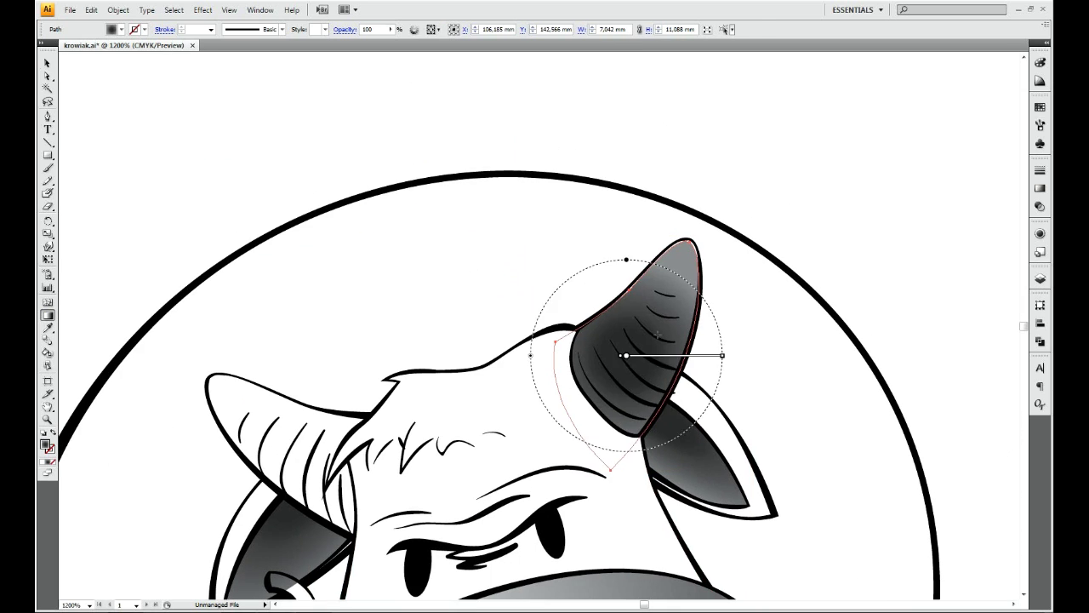
pyautogui.moveTo(457, 170)
pyautogui.mouseDown()
pyautogui.moveTo(683, 353)
pyautogui.moveTo(413, 248)
pyautogui.moveTo(413, 257)
pyautogui.mouseUp()
pyautogui.click(1040, 188)
pyautogui.moveTo(1005, 227)
pyautogui.mouseDown()
pyautogui.moveTo(974, 234)
pyautogui.moveTo(975, 212)
pyautogui.mouseUp()
pyautogui.moveTo(413, 258)
pyautogui.mouseDown()
pyautogui.moveTo(425, 231)
pyautogui.moveTo(478, 187)
pyautogui.mouseUp()
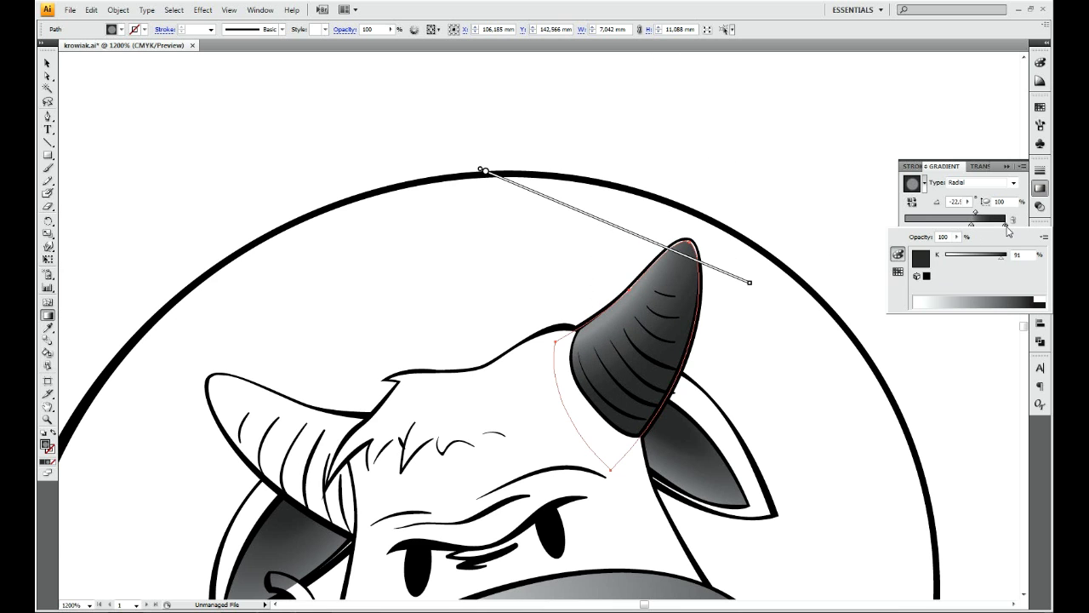
pyautogui.hotkey('ctrl', '=')
pyautogui.press('a')
pyautogui.moveTo(614, 450); pyautogui.dragTo(695, 375)
pyautogui.hotkey('ctrl', '-')
pyautogui.hotkey('ctrl', '-')
pyautogui.hotkey('ctrl', '-')
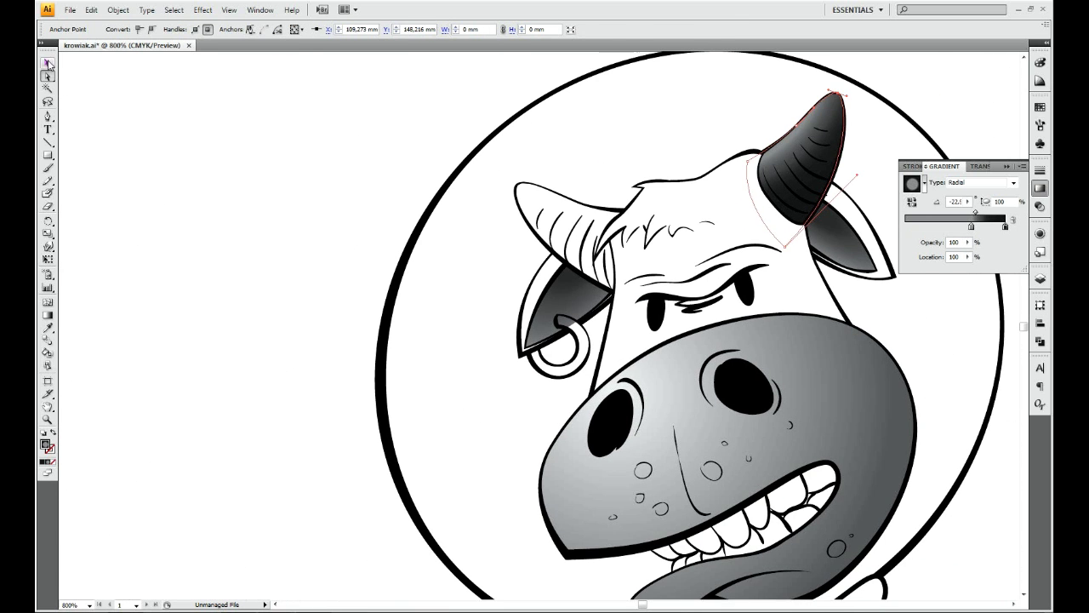
# - Redraw the left horn's gradient at an angle and shift its left stop rightward
pyautogui.click(553, 247)
pyautogui.moveTo(553, 247); pyautogui.dragTo(378, 426)
pyautogui.press('g')
pyautogui.moveTo(522, 165)
pyautogui.mouseDown()
pyautogui.moveTo(499, 401)
pyautogui.moveTo(360, 426)
pyautogui.mouseUp()
pyautogui.moveTo(416, 337); pyautogui.dragTo(402, 358)
# - Adjust the curve at the left horn's tip anchor
pyautogui.hotkey('ctrl', '=')
pyautogui.press('a')
pyautogui.hotkey('ctrl', '=')
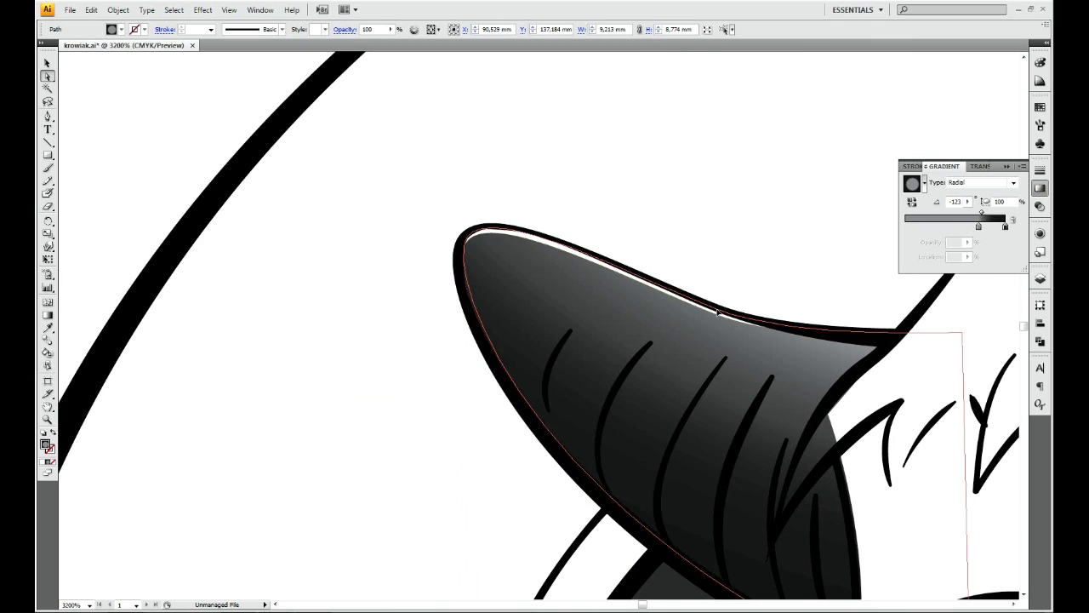
pyautogui.click(463, 231)
pyautogui.moveTo(491, 207); pyautogui.dragTo(491, 201)
pyautogui.hotkey('ctrl', '-')
pyautogui.hotkey('ctrl', '-')
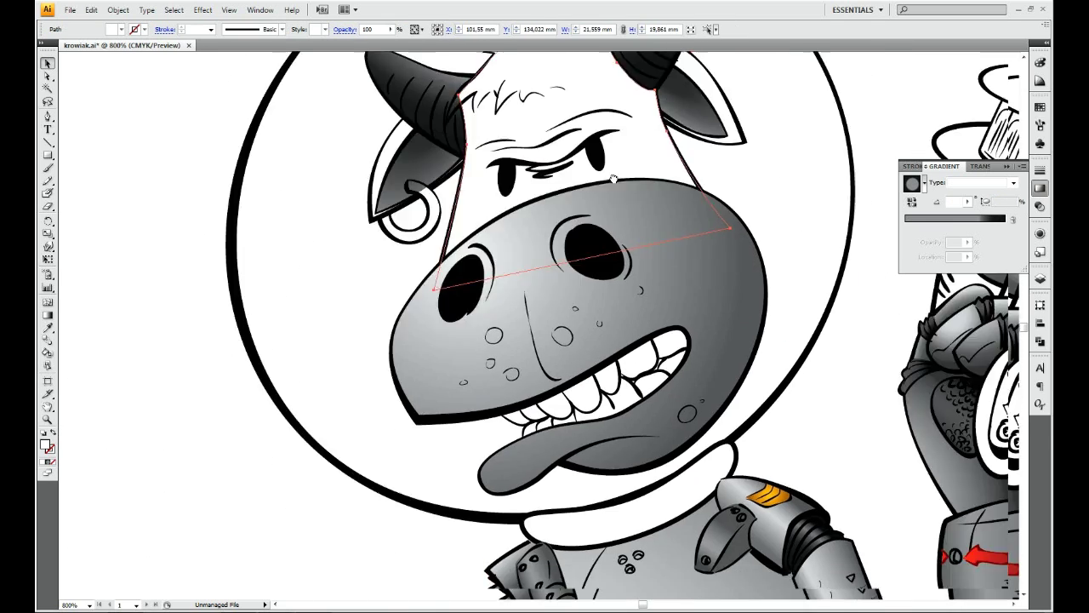
# - Stretch the left inner ear's gradient from the ear edge toward the nose
pyautogui.hotkey('ctrl', '=')
pyautogui.click(671, 252)
pyautogui.press('g')
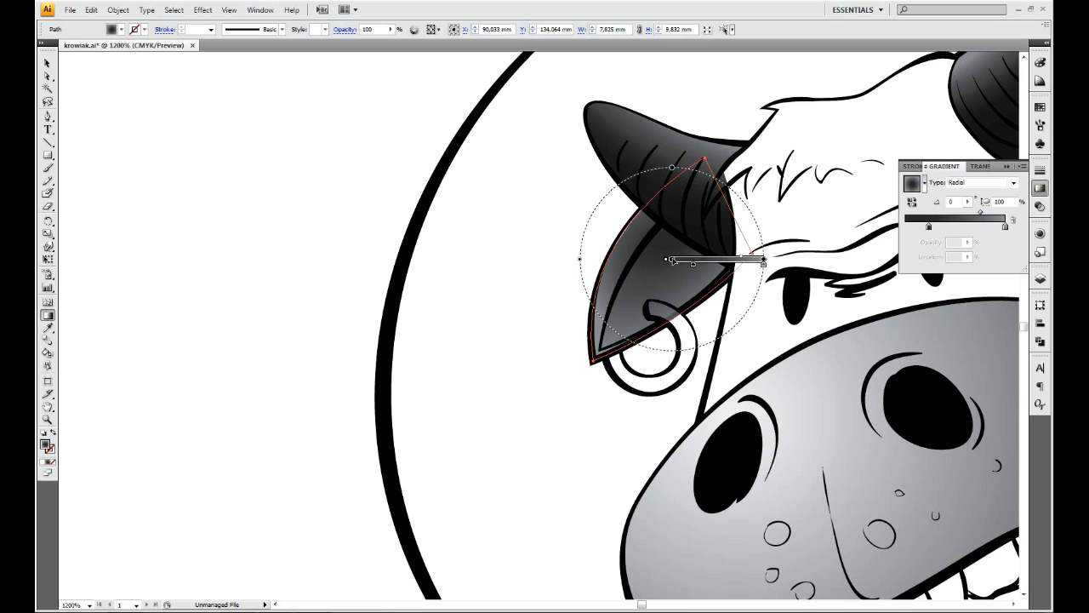
pyautogui.moveTo(719, 282); pyautogui.dragTo(636, 246)
pyautogui.moveTo(627, 304)
pyautogui.mouseDown()
pyautogui.moveTo(839, 418)
pyautogui.moveTo(851, 377)
pyautogui.mouseUp()
pyautogui.moveTo(638, 275); pyautogui.dragTo(839, 369)
pyautogui.moveTo(610, 257); pyautogui.dragTo(859, 375)
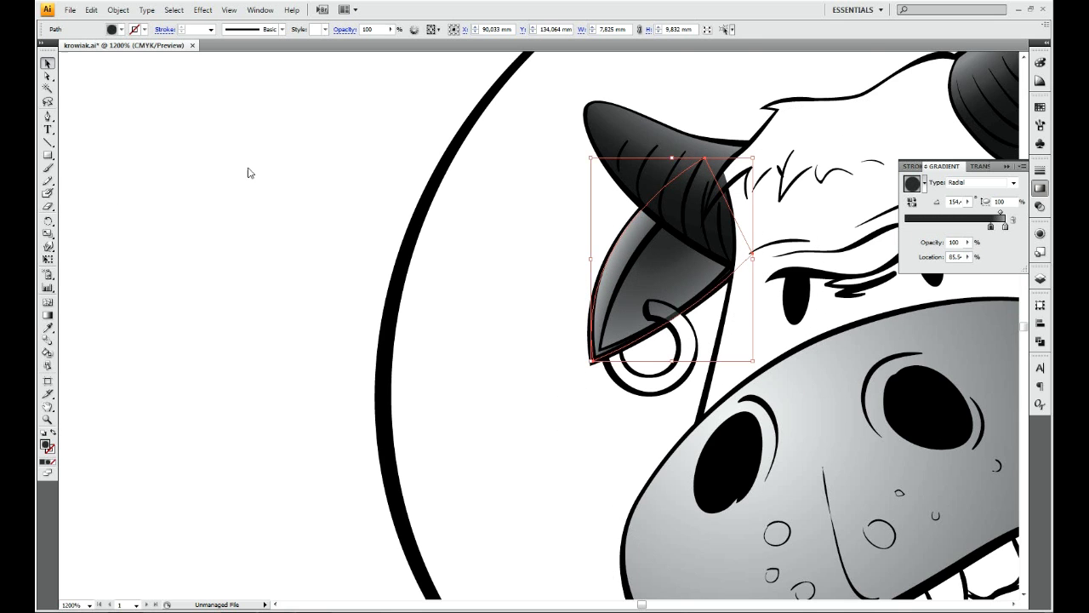
# - Copy the left ear's gradient onto the right inner ear with the Eyedropper
pyautogui.hotkey('ctrl', 'shift', 'a')
pyautogui.hscroll(5, 286, 218)
pyautogui.click(707, 255)
pyautogui.press('i')
pyautogui.click(261, 281)
pyautogui.press('g')
pyautogui.moveTo(482, 393); pyautogui.dragTo(729, 205)
pyautogui.hotkey('ctrl', 'z')
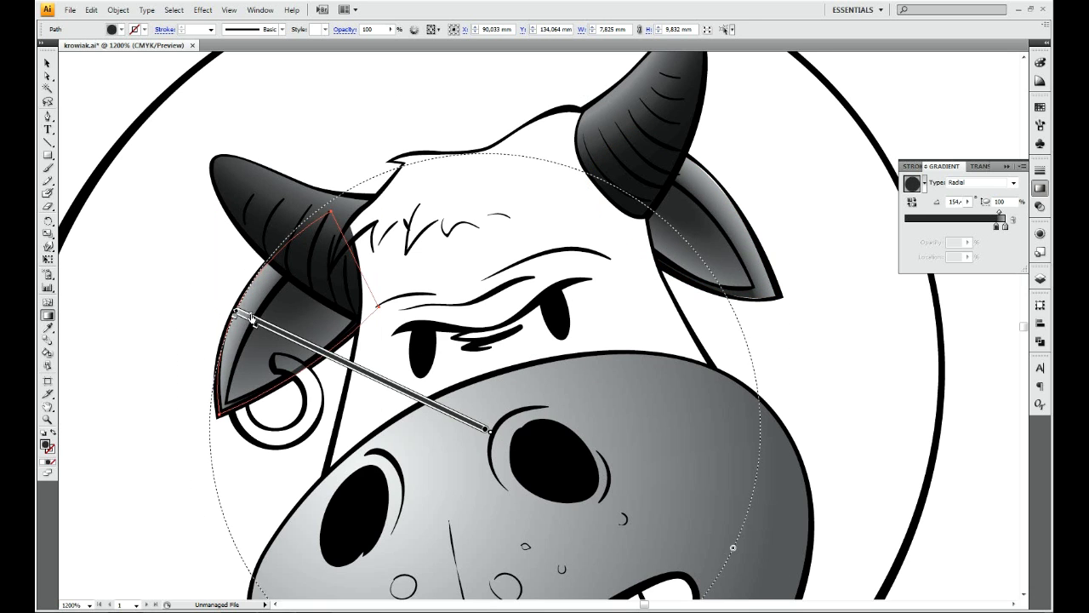
# - Draw a Pen shape extending the hook around the ear ring
pyautogui.hotkey('ctrl', 'shift', 'a')
pyautogui.scroll(-5, 741, 232)
pyautogui.scroll(1, 741, 232)
pyautogui.hotkey('ctrl', '=')
pyautogui.hotkey('ctrl', '=')
pyautogui.press('p')
pyautogui.click(441, 189)
pyautogui.click(438, 380)
# - Close the ring shape and drag a radial gradient across the ring hook
pyautogui.click(344, 304)
pyautogui.hotkey('ctrl', 'y')
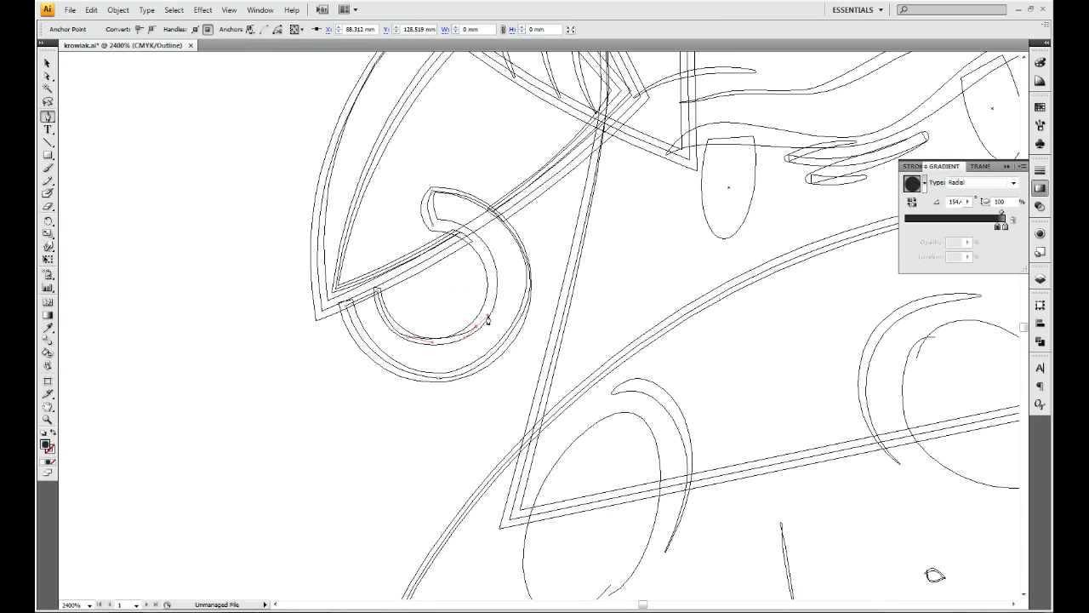
pyautogui.hotkey('ctrl', 'y')
pyautogui.press('v')
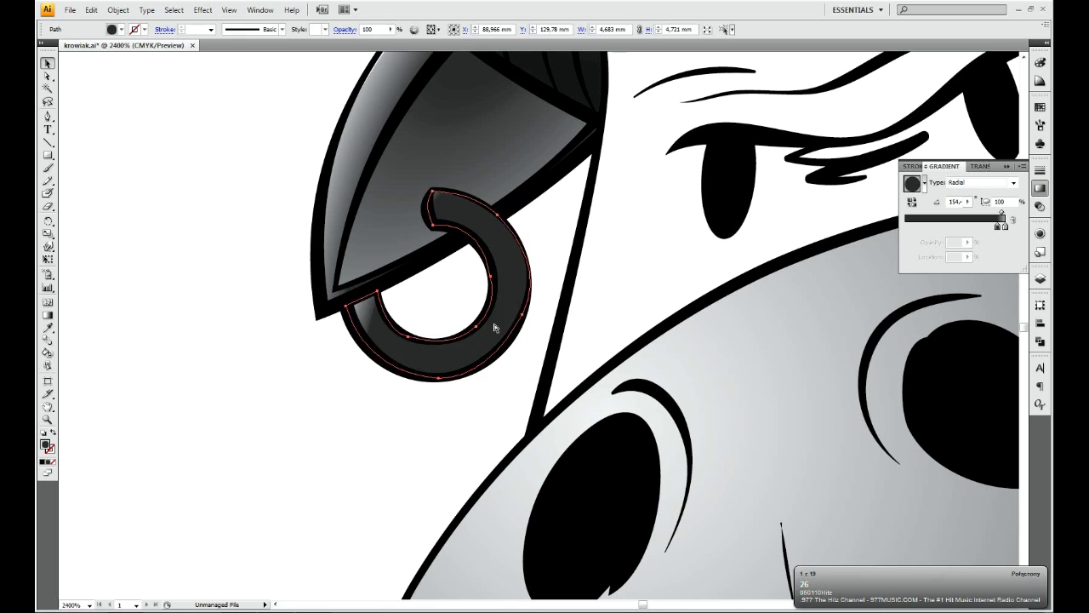
pyautogui.hscroll(1, 70, 332)
pyautogui.press('g')
pyautogui.moveTo(380, 288)
pyautogui.mouseDown()
pyautogui.moveTo(596, 377)
pyautogui.moveTo(292, 248)
pyautogui.mouseUp()
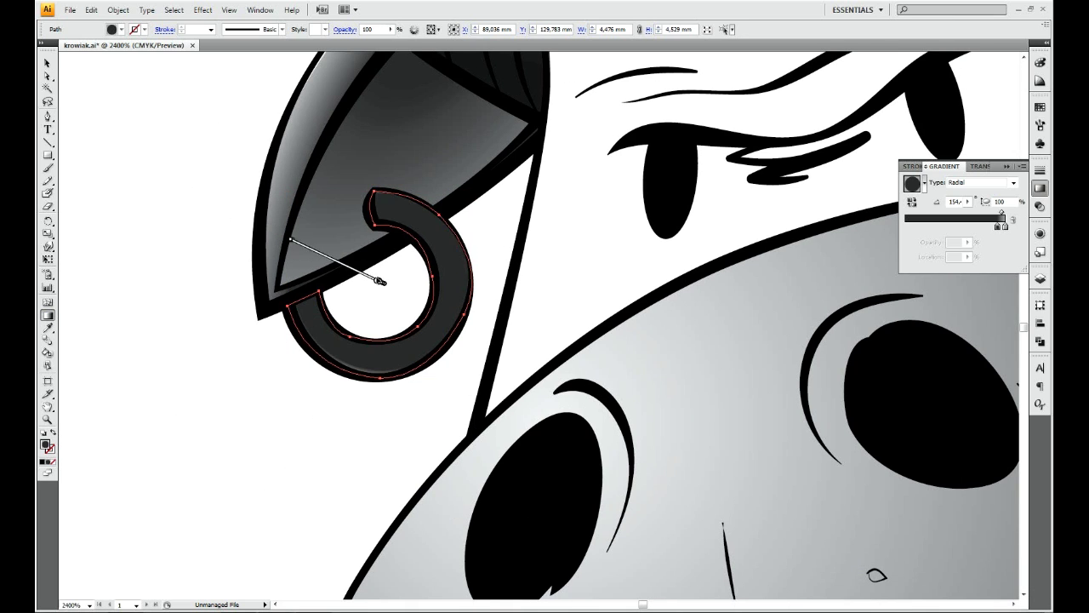
pyautogui.moveTo(377, 280)
pyautogui.mouseDown()
pyautogui.moveTo(294, 244)
pyautogui.moveTo(310, 252)
pyautogui.mouseUp()
# - Drag a radial gradient across the cow's head, left stop at 27.2%, origin lower left
pyautogui.hotkey('ctrl', '-')
pyautogui.hotkey('ctrl', '-')
pyautogui.hotkey('ctrl', '-')
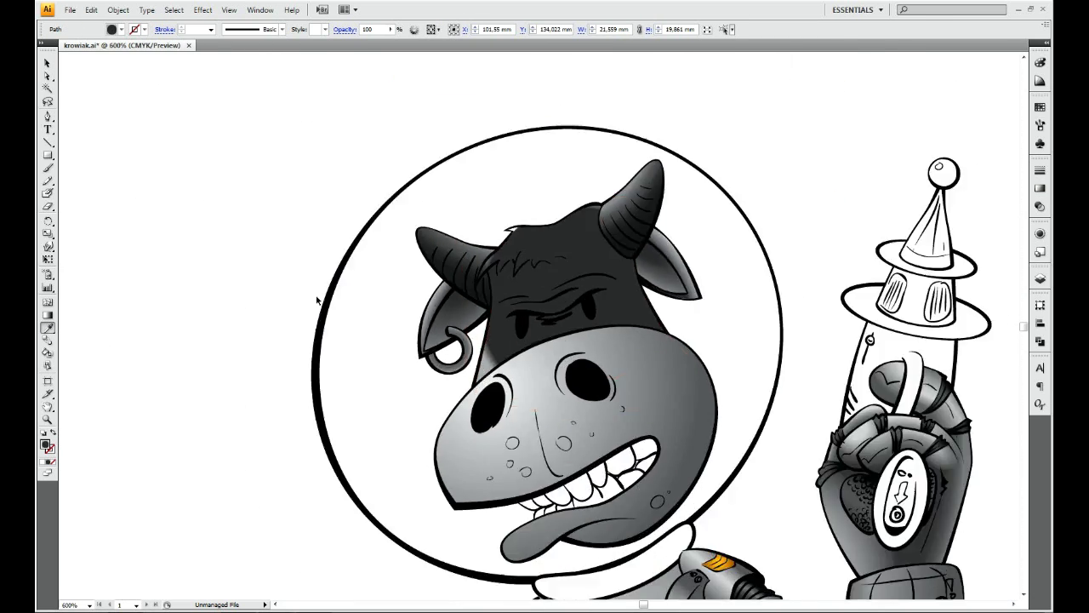
pyautogui.hotkey('ctrl', '-')
pyautogui.moveTo(374, 171); pyautogui.dragTo(595, 310)
pyautogui.click(1040, 189)
pyautogui.moveTo(969, 226); pyautogui.dragTo(932, 227)
pyautogui.moveTo(375, 172); pyautogui.dragTo(330, 326)
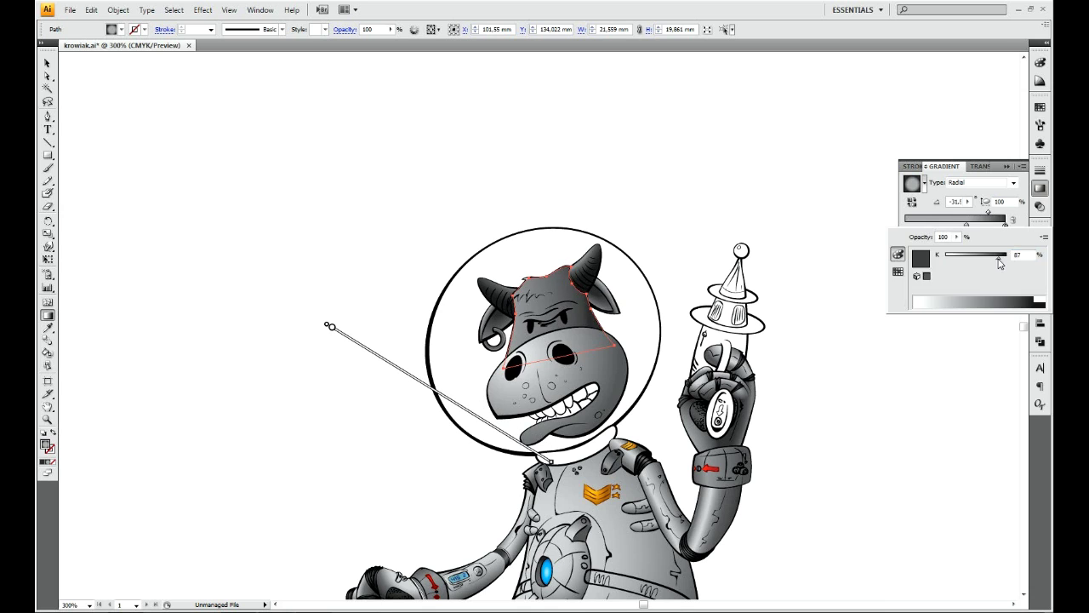
pyautogui.press('x')
pyautogui.click(985, 225)
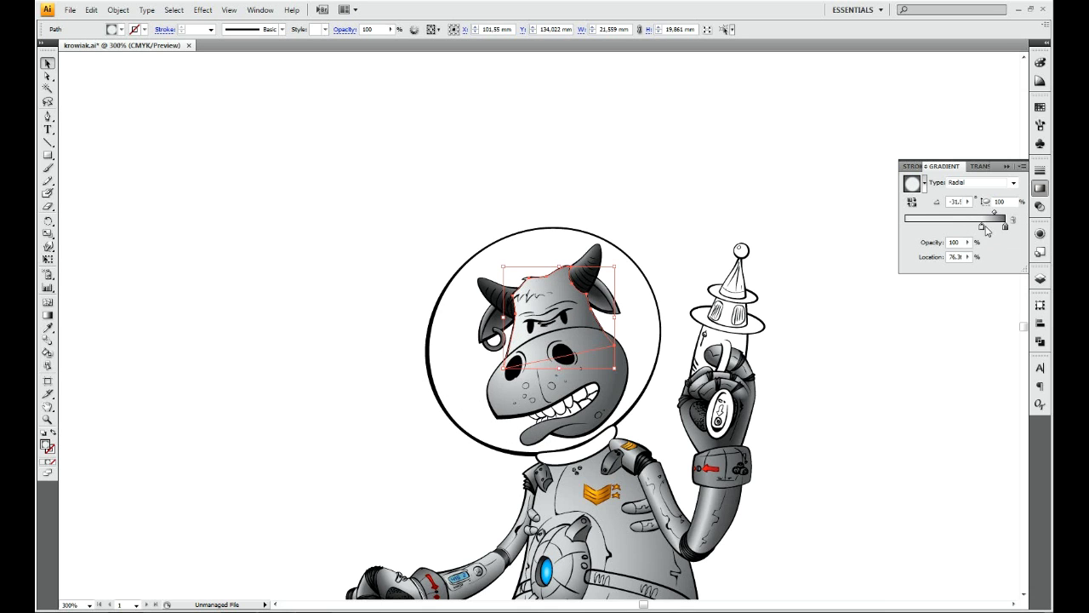
pyautogui.press('p')
pyautogui.hotkey('ctrl', '+')
pyautogui.hotkey('ctrl', '+')
pyautogui.hotkey('ctrl', '+')
pyautogui.hotkey('ctrl', '+')
# - Draw a small shape on the head top and run its gradient vertically down the forehead
pyautogui.hotkey('ctrl', 'shift', 'a')
pyautogui.hotkey('ctrl', 'y')
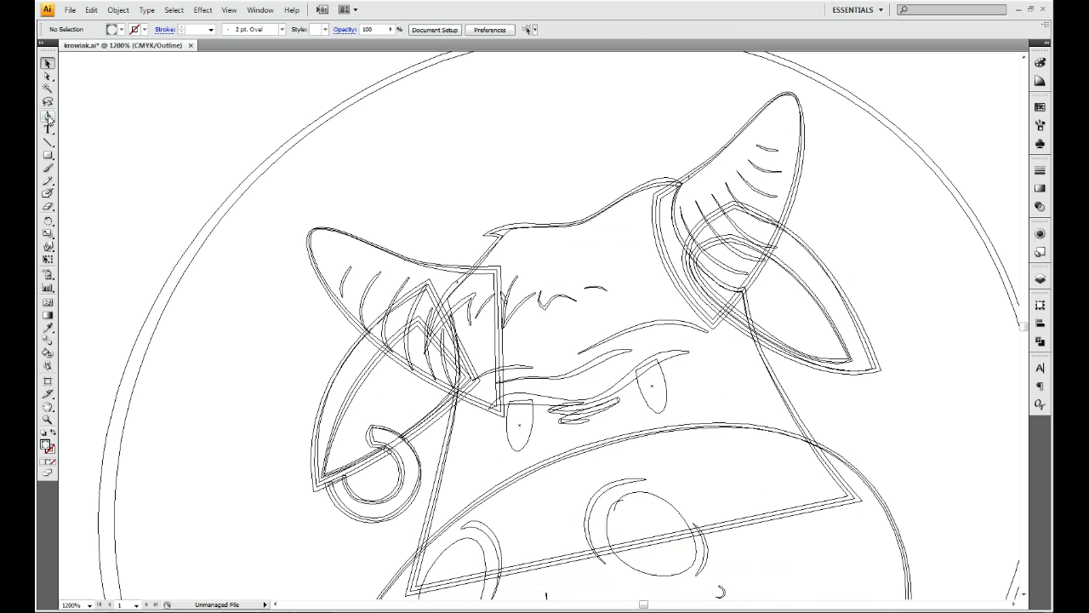
pyautogui.click(500, 236)
pyautogui.click(574, 225)
pyautogui.hotkey('ctrl', 'y')
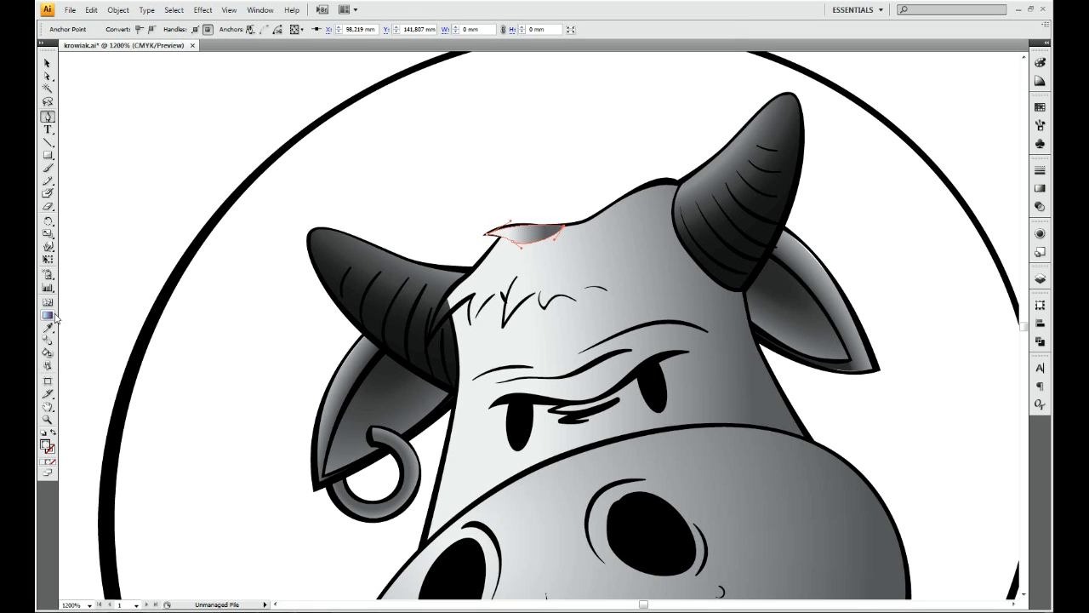
pyautogui.moveTo(537, 400); pyautogui.dragTo(537, 224)
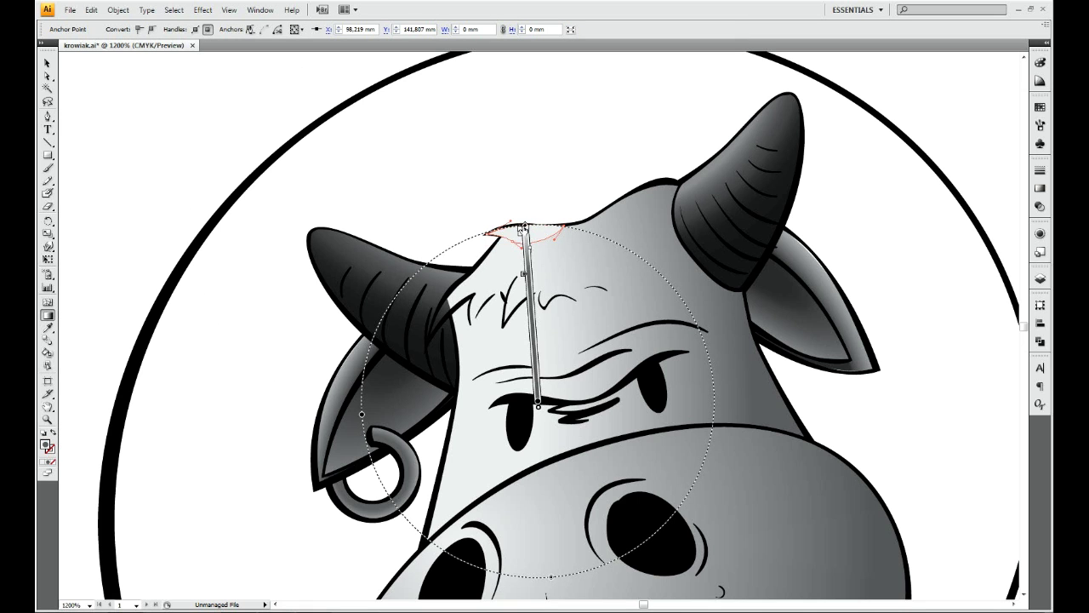
pyautogui.hotkey('ctrl', 'shift', 'a')
# - Draw several curved hair tuft shapes near the brow
pyautogui.click(48, 63)
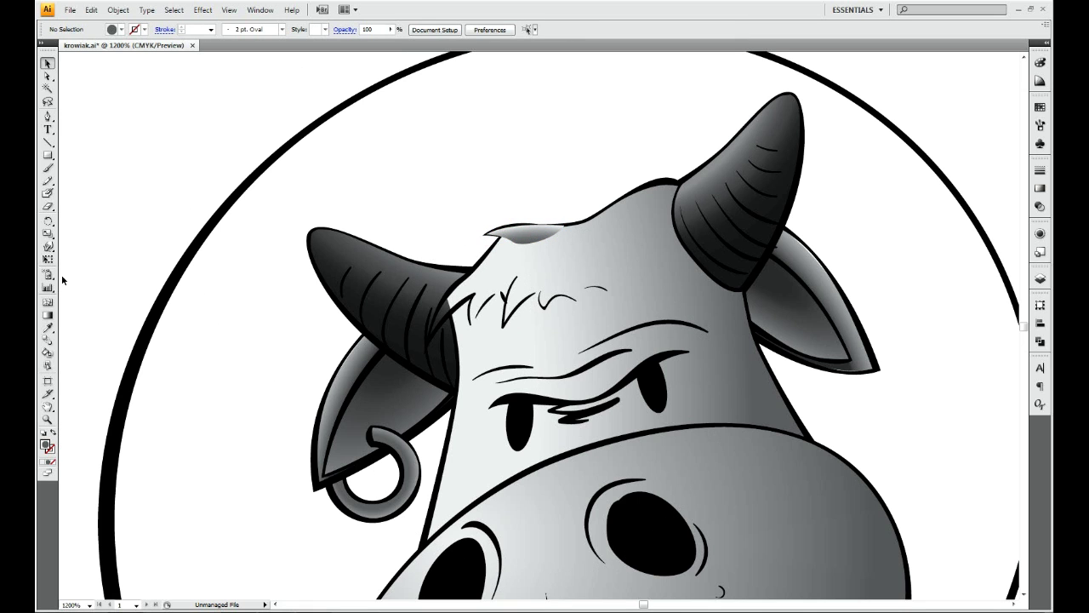
pyautogui.hotkey('ctrl', '+')
pyautogui.hotkey('ctrl', '+')
pyautogui.press('p')
pyautogui.click(624, 284)
pyautogui.click(710, 279)
pyautogui.moveTo(686, 270); pyautogui.dragTo(739, 301)
pyautogui.click(602, 254)
pyautogui.click(538, 320)
pyautogui.moveTo(566, 219); pyautogui.dragTo(529, 255)
pyautogui.click(553, 278)
pyautogui.click(533, 223)
# - Draw a long curved tuft beside the left horn and shade it with a gradient
pyautogui.moveTo(525, 212); pyautogui.dragTo(548, 198)
pyautogui.click(390, 349)
pyautogui.click(525, 213)
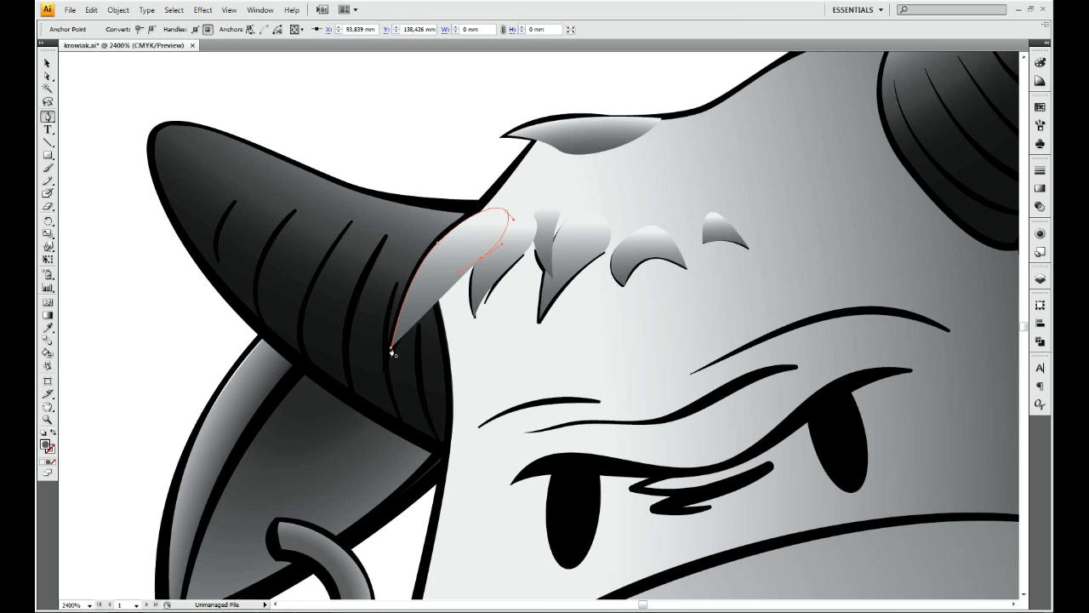
pyautogui.press('g')
pyautogui.moveTo(487, 355); pyautogui.dragTo(431, 373)
# - Redraw the forehead tuft gradient diagonally, then zoom in on the strands
pyautogui.hotkey('ctrl', '-')
pyautogui.hotkey('ctrl', '-')
pyautogui.hotkey('ctrl', '-')
pyautogui.hotkey('ctrl', '-')
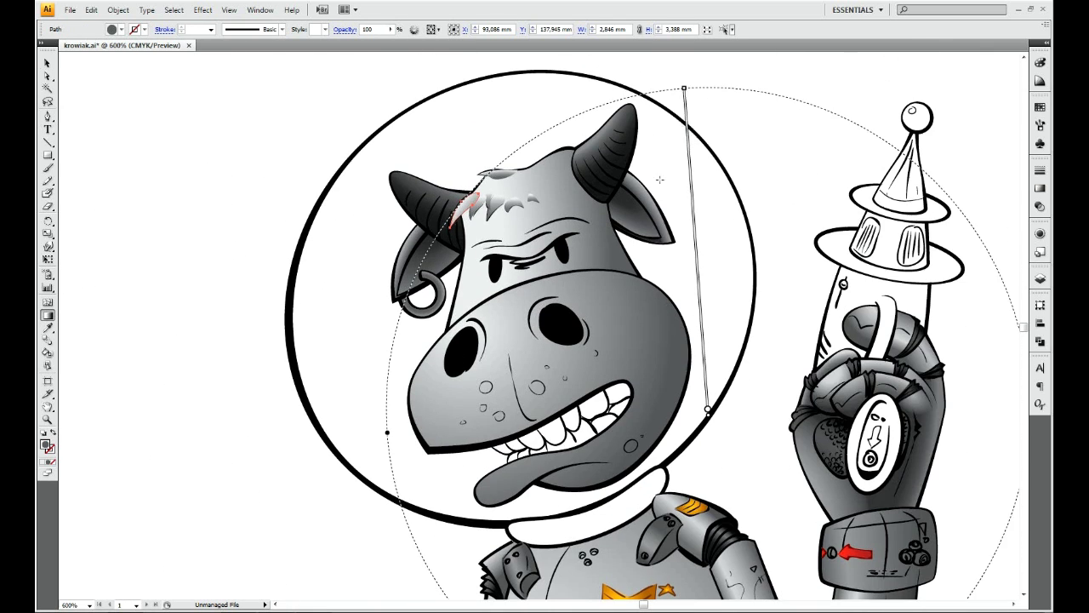
pyautogui.moveTo(528, 374); pyautogui.dragTo(586, 365)
pyautogui.moveTo(473, 283); pyautogui.dragTo(549, 359)
pyautogui.hotkey('ctrl', '+')
pyautogui.hotkey('ctrl', '+')
pyautogui.hotkey('ctrl', '+')
pyautogui.hotkey('ctrl', '-')
pyautogui.hotkey('ctrl', '-')
pyautogui.hotkey('ctrl', '-')
pyautogui.hotkey('ctrl', '-')
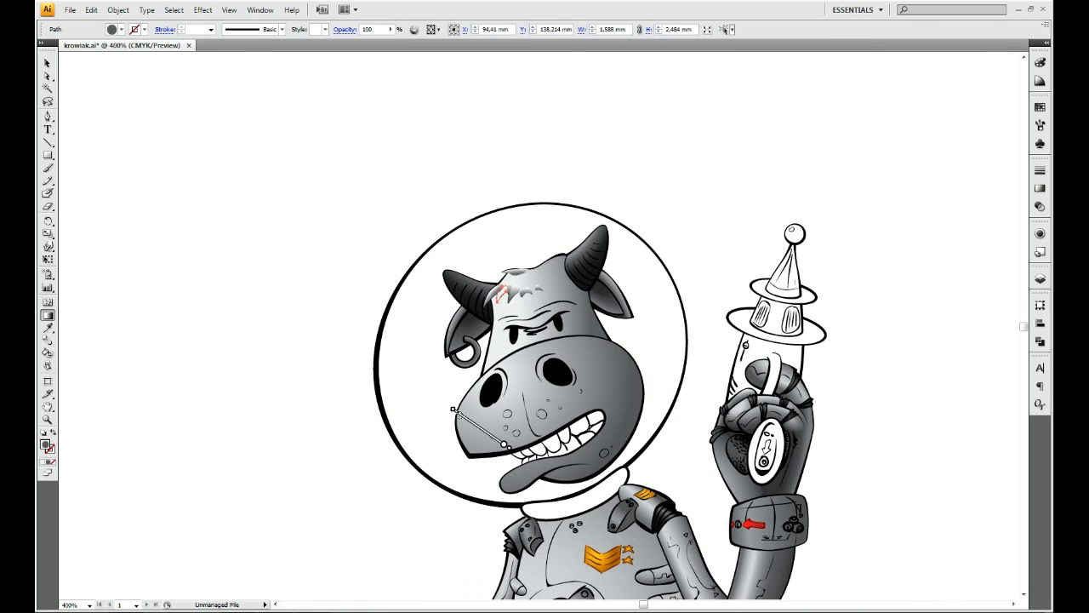
pyautogui.hotkey('ctrl', '+')
pyautogui.hotkey('ctrl', '+')
pyautogui.hotkey('ctrl', '+')
pyautogui.hotkey('ctrl', '+')
pyautogui.moveTo(230, 97); pyautogui.dragTo(422, 219)
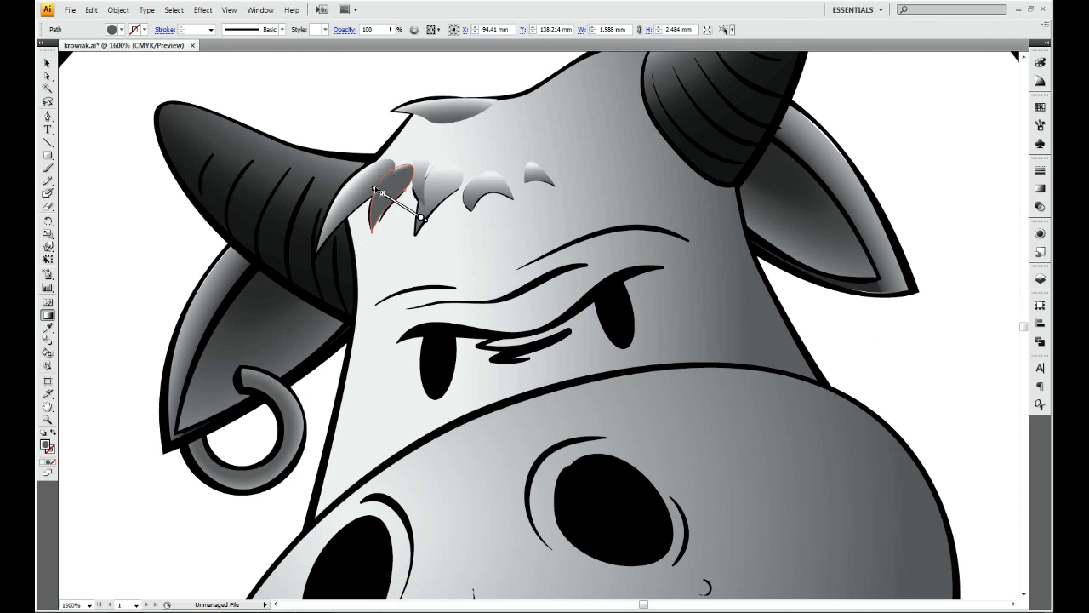
# - Redraw the next strand's radial gradient lengthwise and shorten it
pyautogui.click(47, 315)
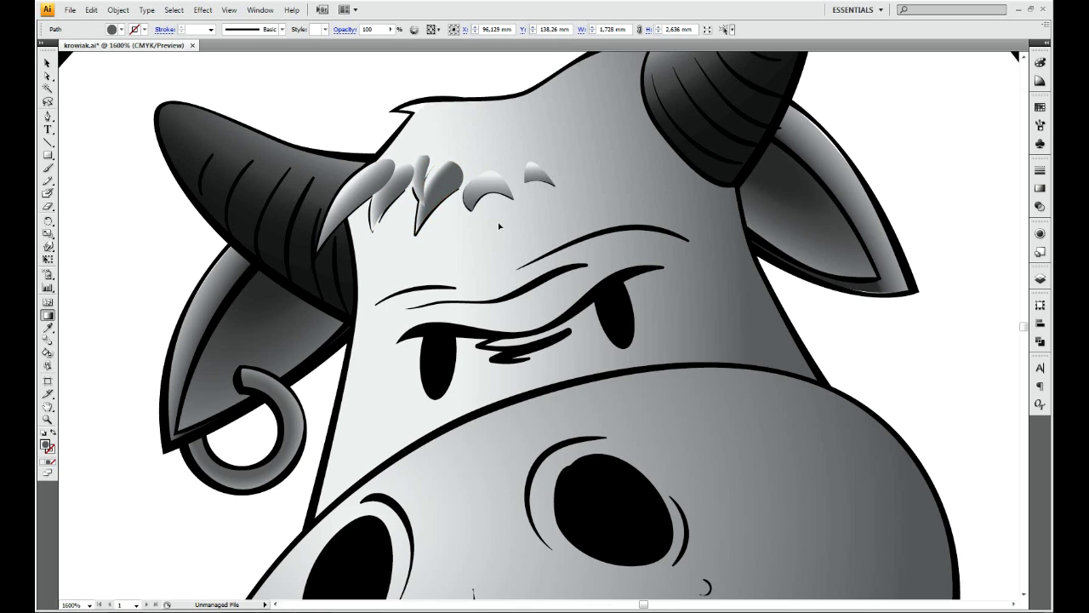
pyautogui.keyDown('ctrl'); pyautogui.click(488, 189); pyautogui.keyUp('ctrl')
pyautogui.moveTo(486, 195); pyautogui.dragTo(489, 544)
pyautogui.moveTo(487, 175); pyautogui.dragTo(498, 240)
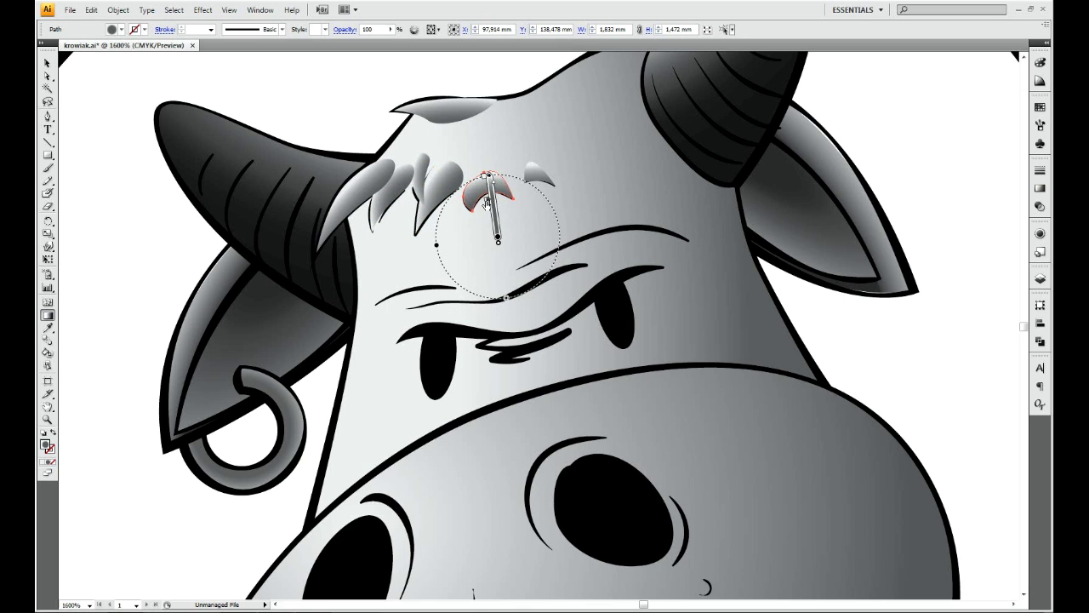
# - Select the top forehead highlight shape and its gradient's dark end stop
pyautogui.keyDown('ctrl'); pyautogui.click(428, 181); pyautogui.keyUp('ctrl')
pyautogui.keyDown('ctrl'); pyautogui.click(442, 109); pyautogui.keyUp('ctrl')
pyautogui.scroll(2, 473, 151)
pyautogui.click(1040, 189)
pyautogui.click(1005, 227)
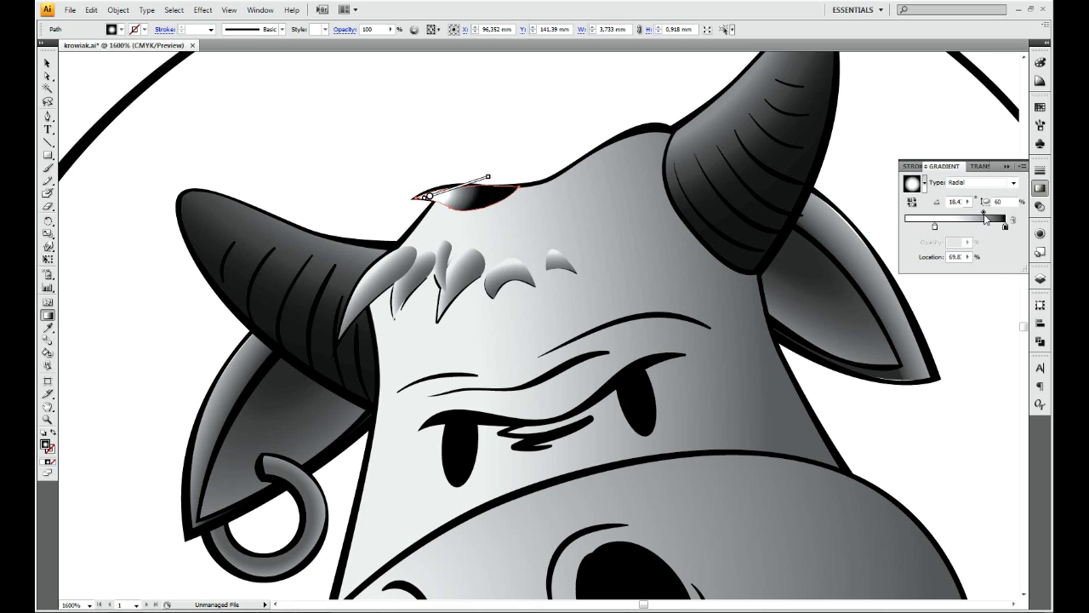
# - Redraw the leftmost strand's gradient diagonally and copy it onto the next strand
pyautogui.press('g')
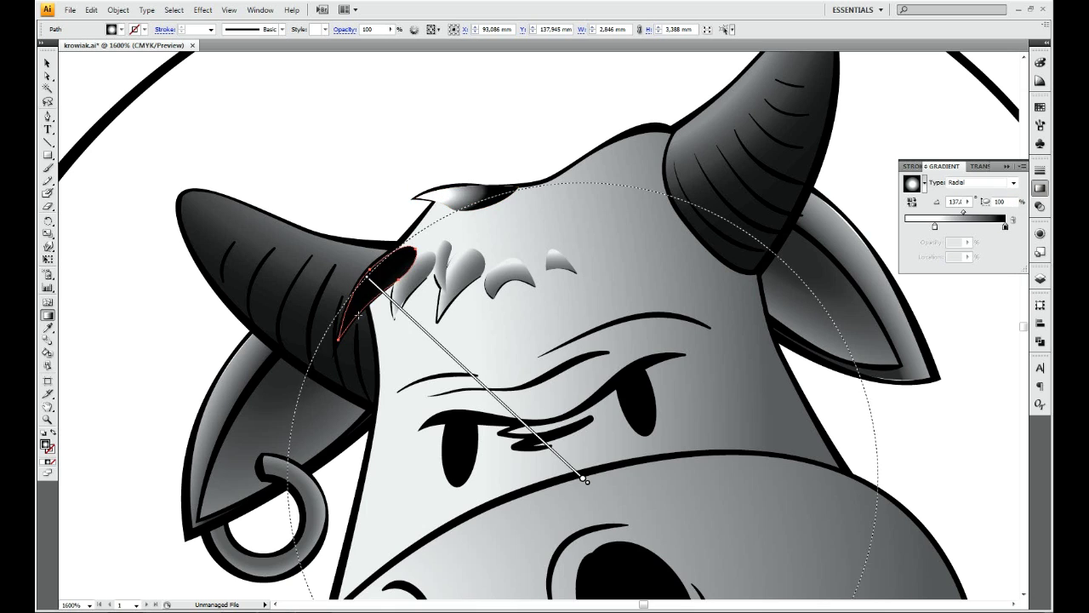
pyautogui.keyDown('ctrl'); pyautogui.click(400, 285); pyautogui.keyUp('ctrl')
pyautogui.moveTo(401, 285); pyautogui.dragTo(444, 299)
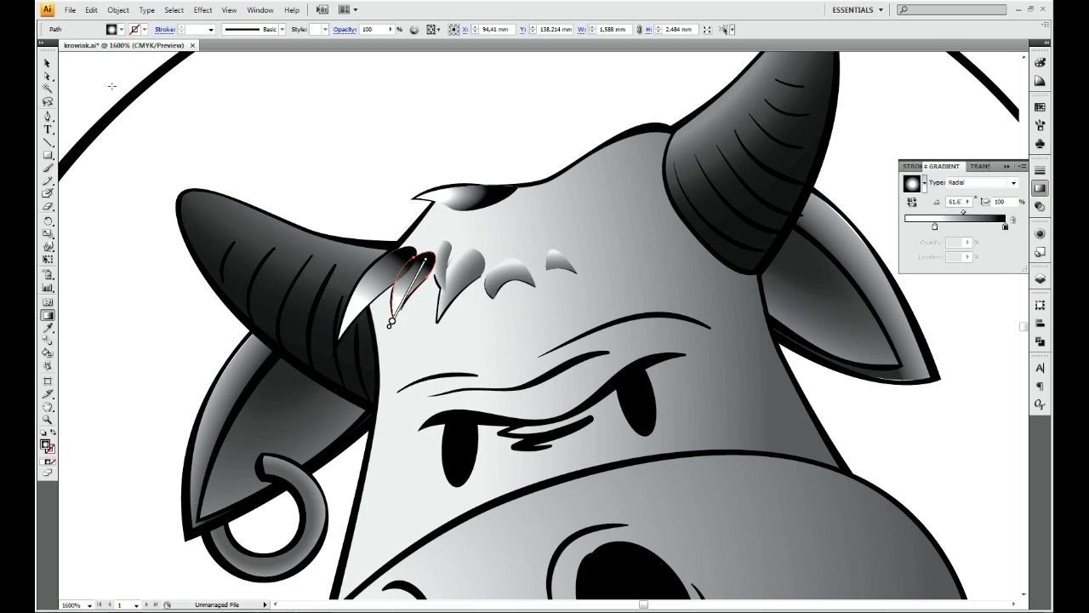
pyautogui.press('g')
pyautogui.keyDown('ctrl'); pyautogui.click(435, 324); pyautogui.keyUp('ctrl')
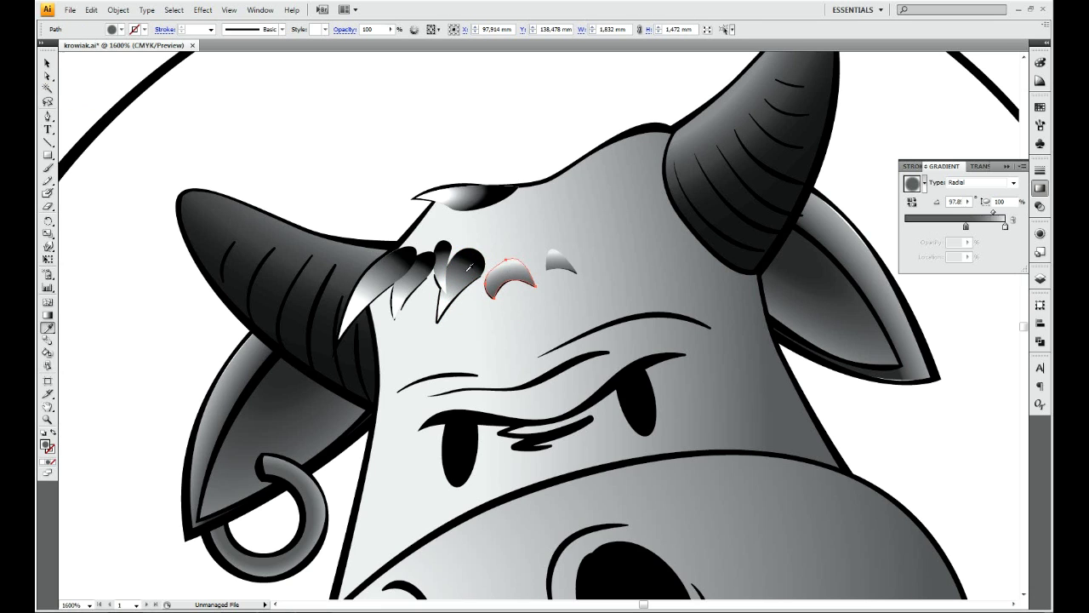
# - Create an opacity mask on the left forehead strand
pyautogui.press('v')
pyautogui.click(462, 195)
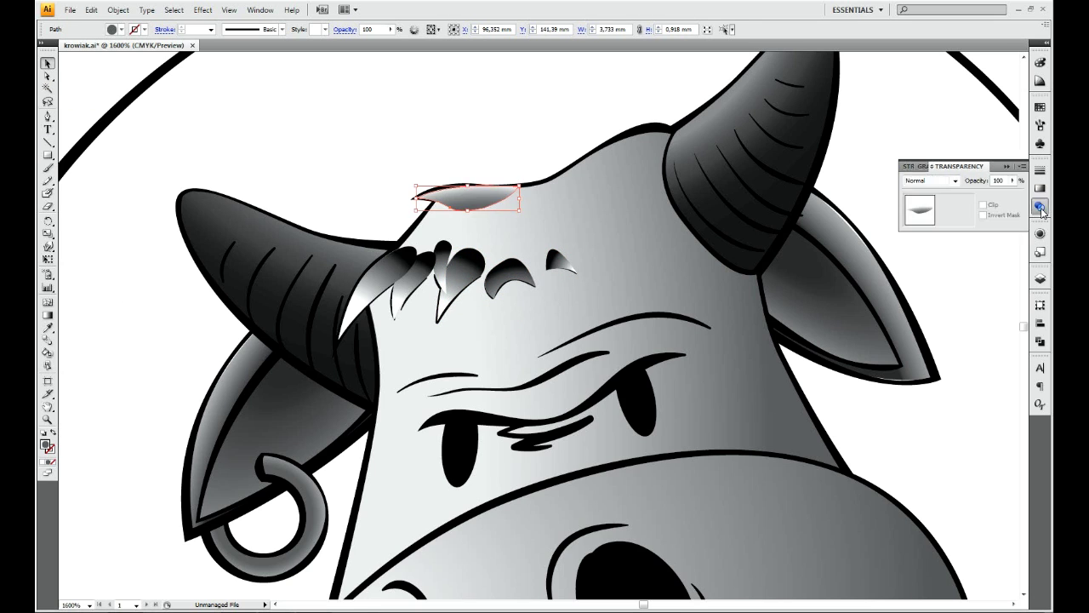
pyautogui.doubleClick(374, 289)
pyautogui.doubleClick(957, 208)
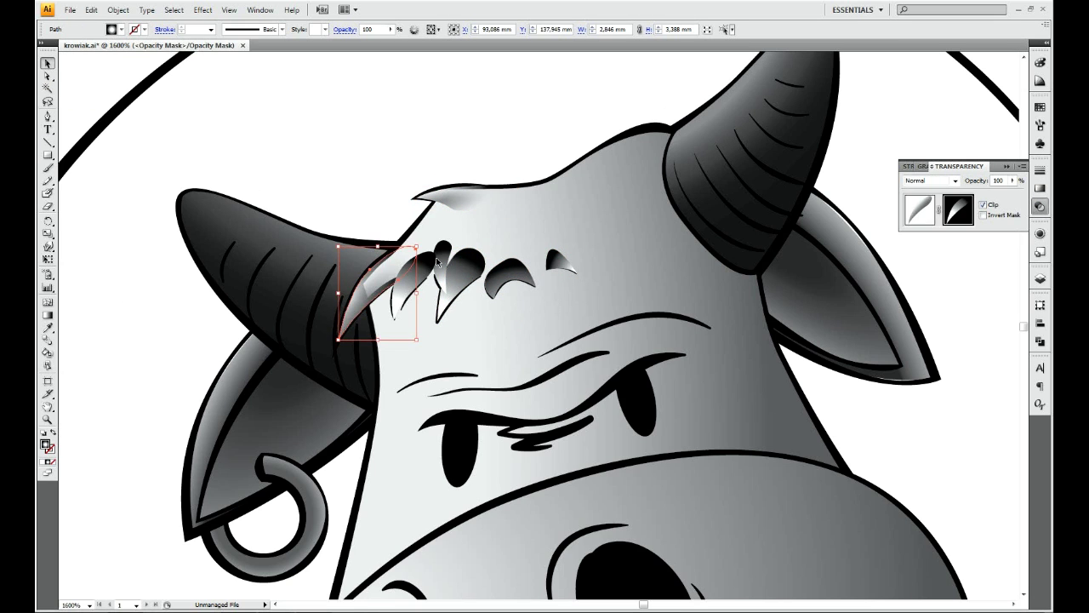
# - Open the opacity masks of the remaining forehead strands for editing
pyautogui.press('v')
pyautogui.click(417, 286)
pyautogui.click(441, 260)
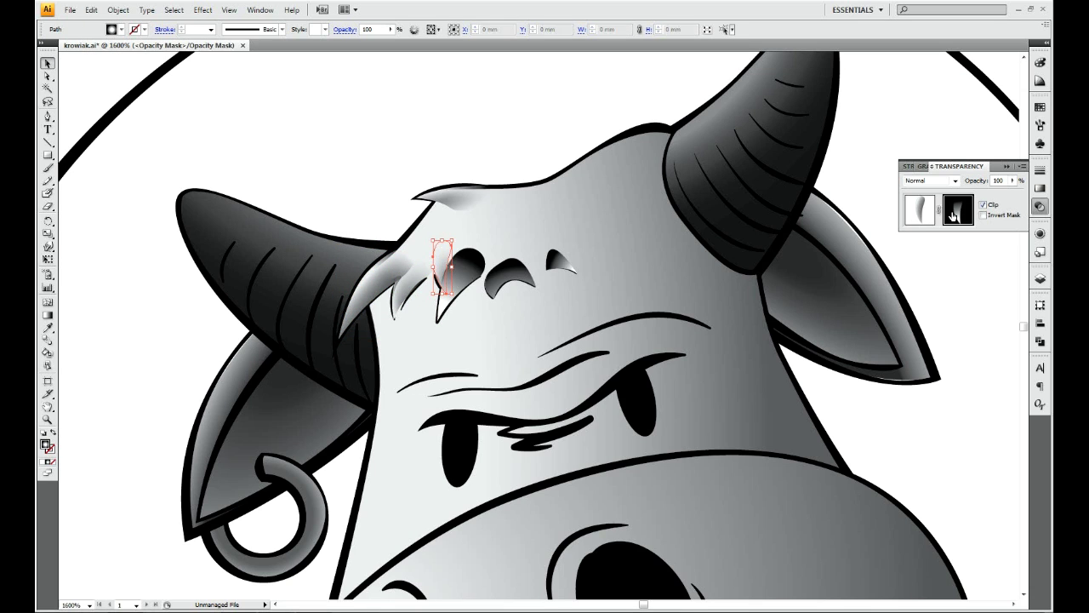
pyautogui.click(492, 277)
pyautogui.click(958, 213)
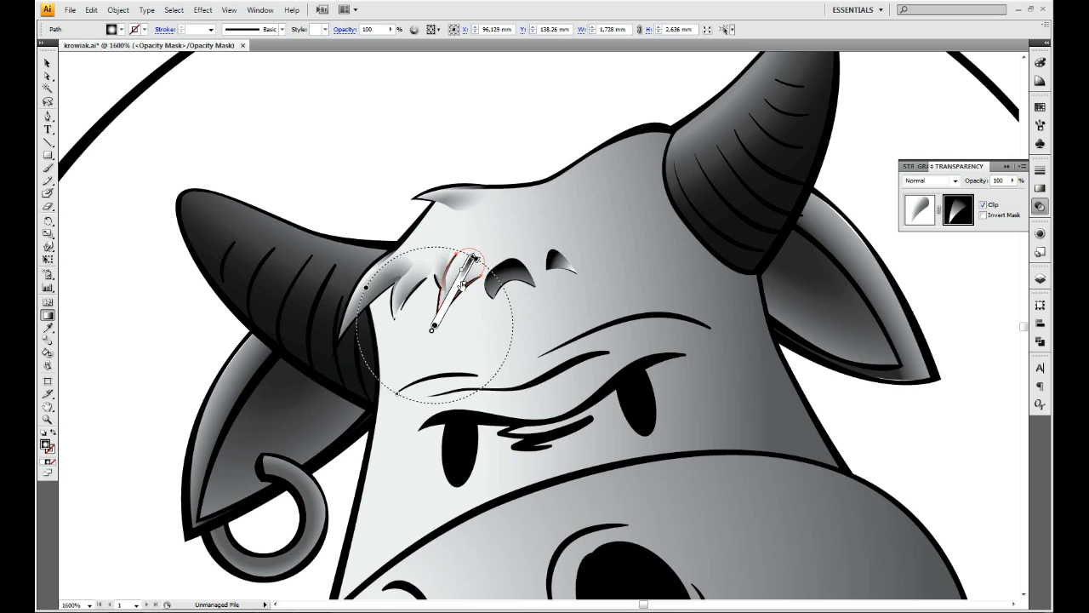
pyautogui.click(560, 259)
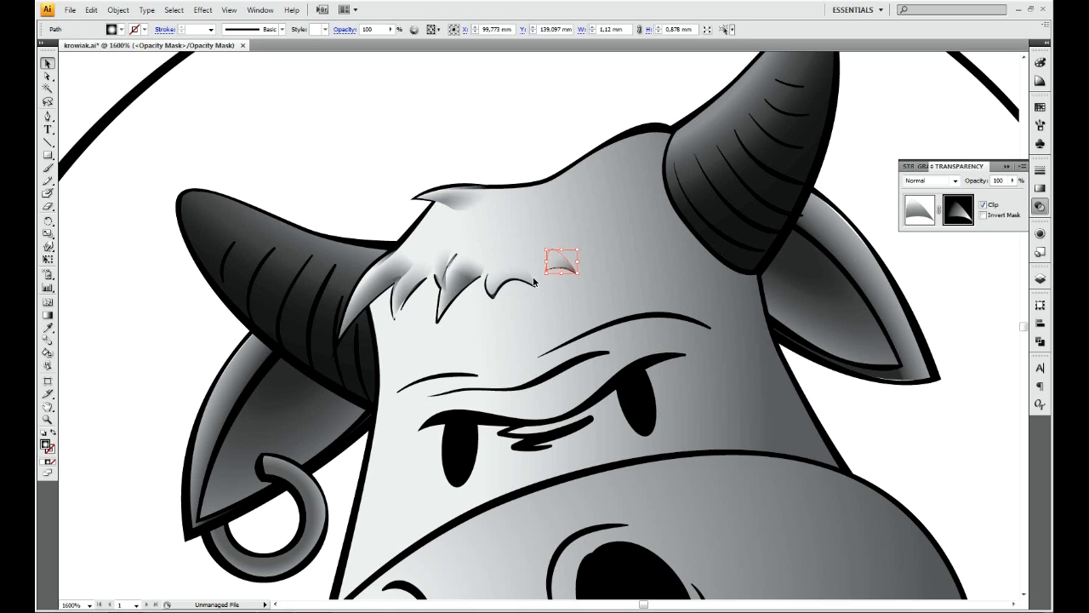
pyautogui.click(408, 289)
pyautogui.click(417, 294)
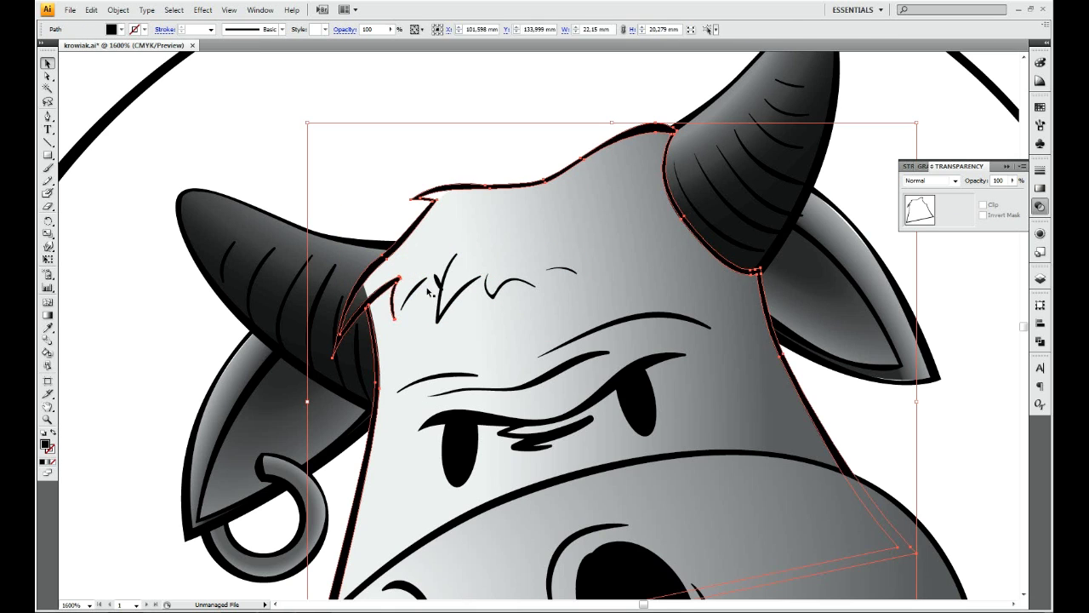
# - Zoom to the mouth and begin tracing a tooth fill shape with the Pen tool
pyautogui.hotkey('ctrl', 'shift', 'a')
pyautogui.hotkey('ctrl', '0')
pyautogui.scroll(5, 554, 386)
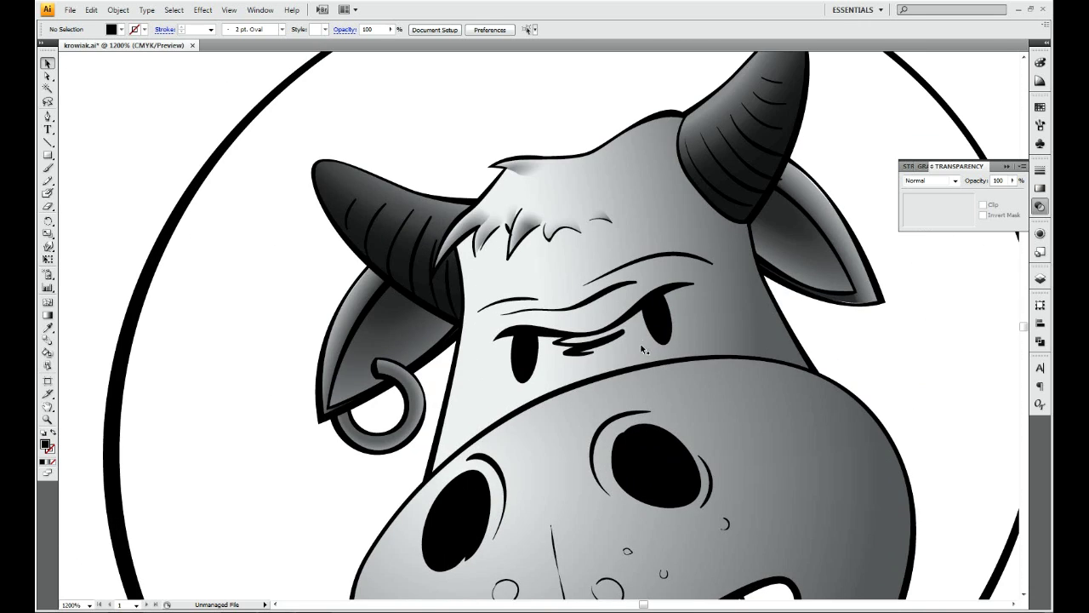
pyautogui.scroll(-10, 643, 339)
pyautogui.scroll(2, 442, 280)
pyautogui.click(350, 275)
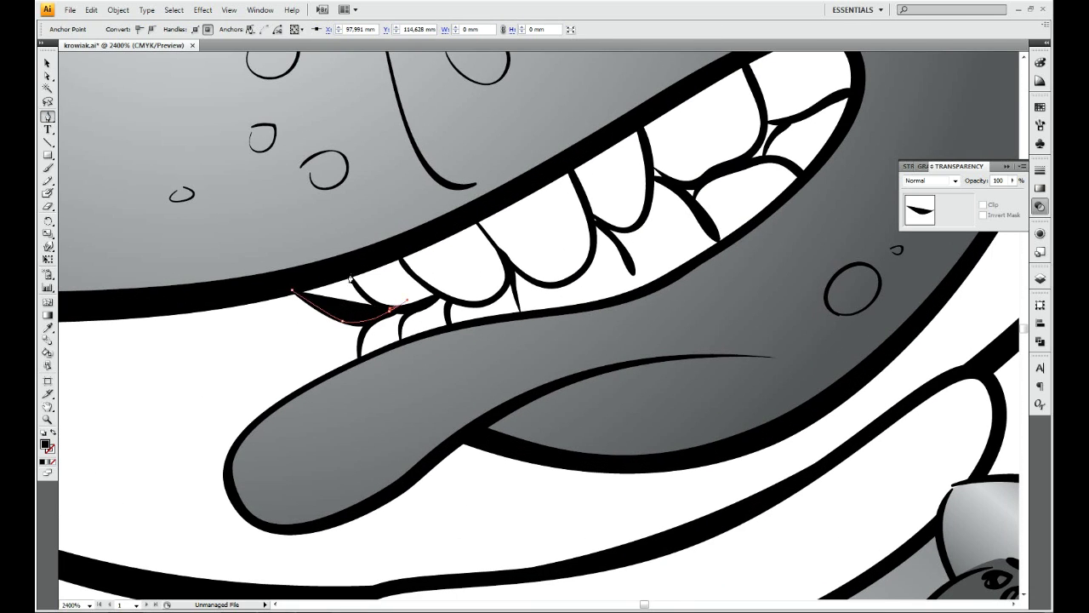
pyautogui.press('p')
pyautogui.moveTo(345, 337); pyautogui.dragTo(316, 366)
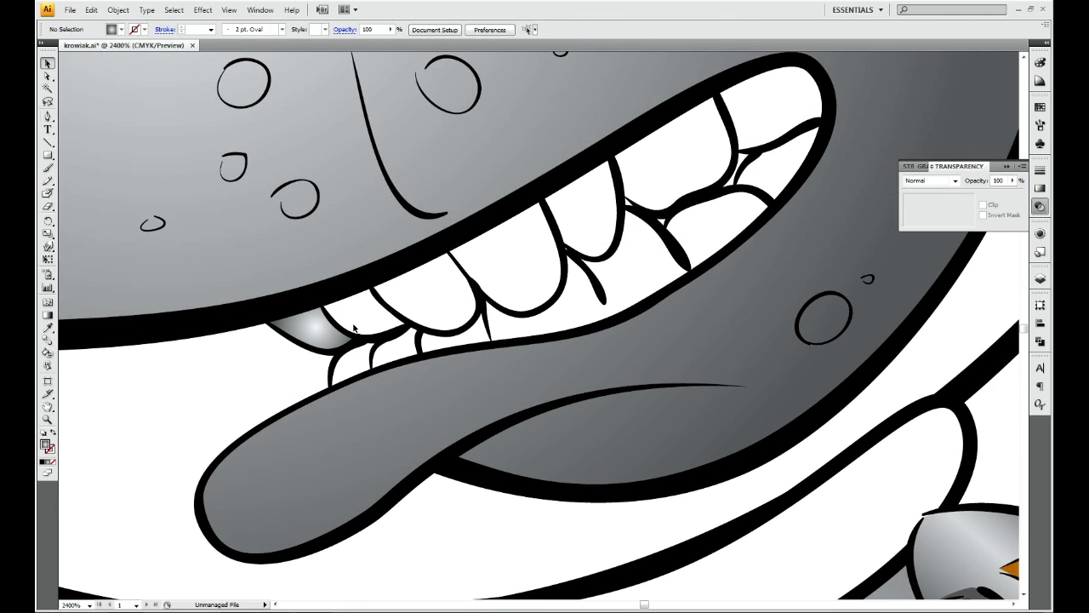
pyautogui.click(401, 331)
# - In Outline view, start a new curved path along the lower teeth
pyautogui.hotkey('ctrl', 'y')
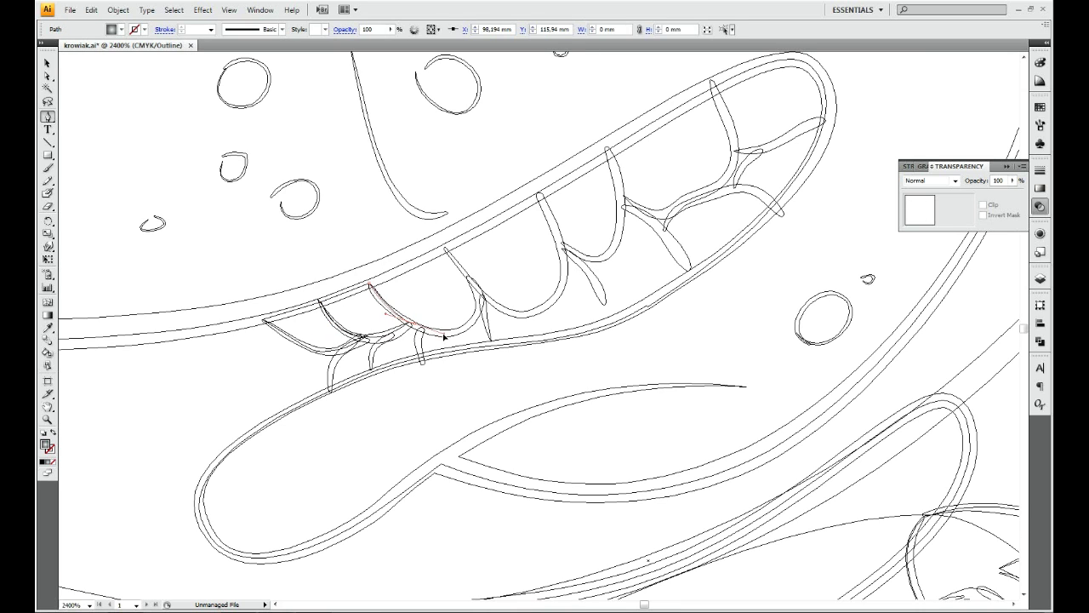
pyautogui.click(467, 279)
pyautogui.click(559, 298)
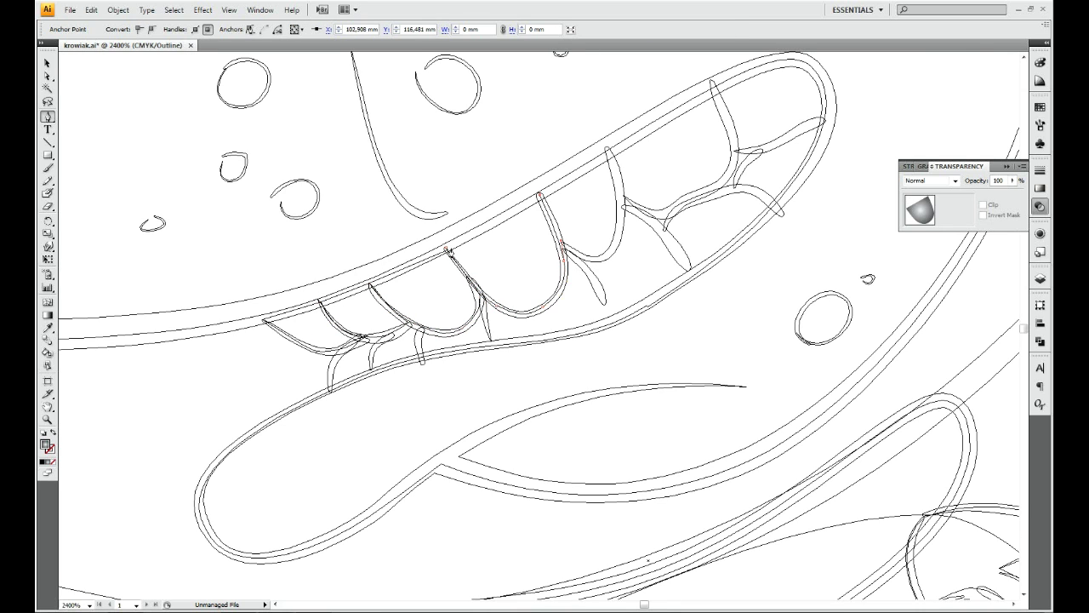
pyautogui.moveTo(544, 324)
pyautogui.mouseDown()
pyautogui.moveTo(434, 357)
pyautogui.moveTo(374, 455)
pyautogui.mouseUp()
pyautogui.moveTo(449, 342); pyautogui.dragTo(495, 356)
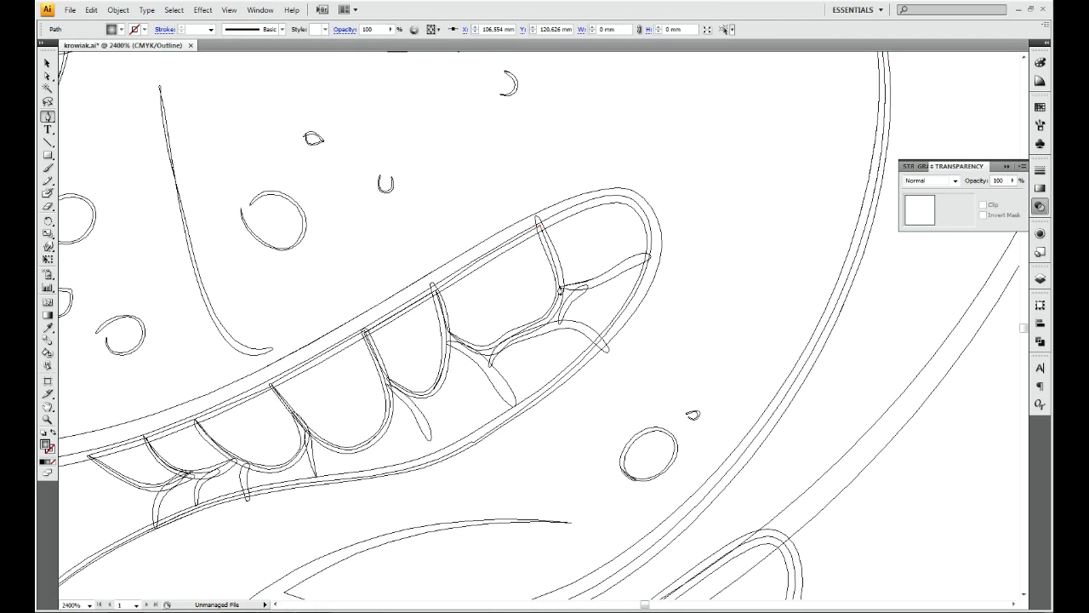
pyautogui.moveTo(210, 469)
pyautogui.mouseDown()
pyautogui.moveTo(597, 290)
pyautogui.moveTo(598, 304)
pyautogui.mouseUp()
pyautogui.hscroll(2, 552, 354)
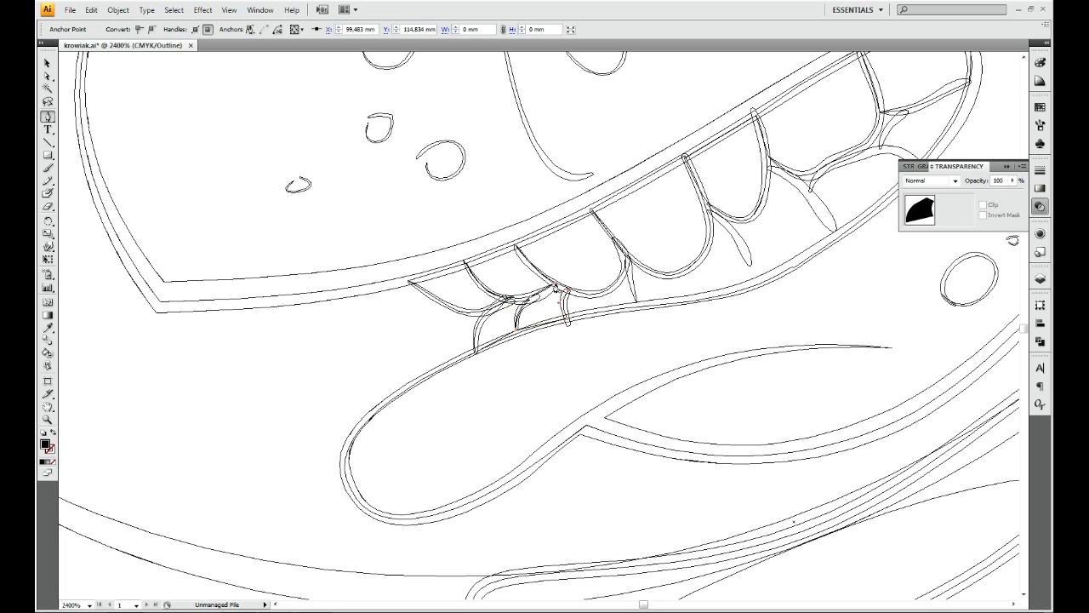
# - Continue the tooth outline across the middle teeth and close it at the upper junction
pyautogui.click(568, 300)
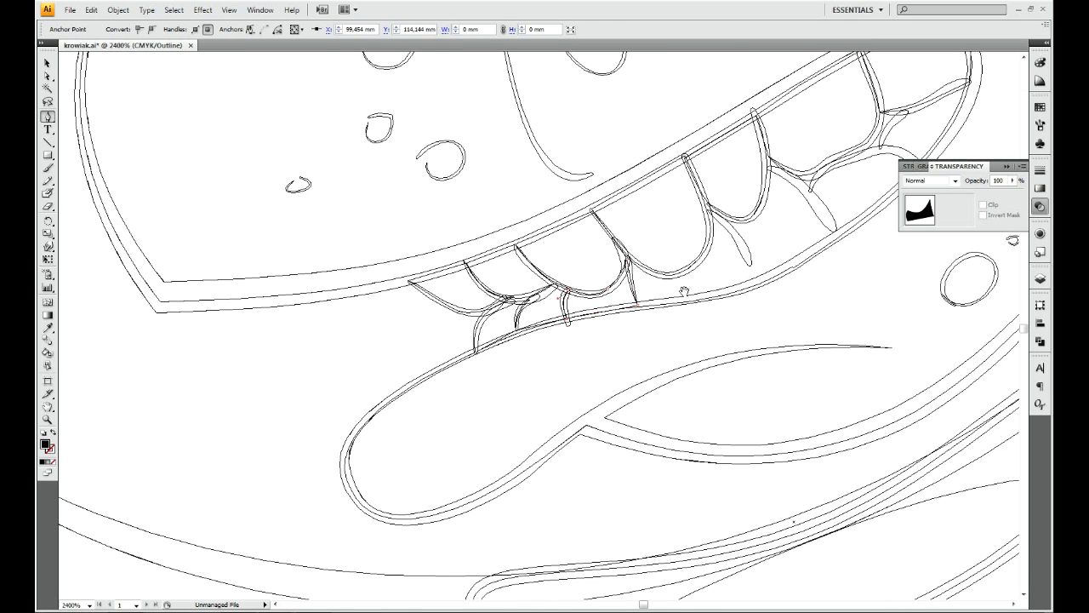
pyautogui.moveTo(684, 292); pyautogui.dragTo(509, 322)
pyautogui.click(533, 281)
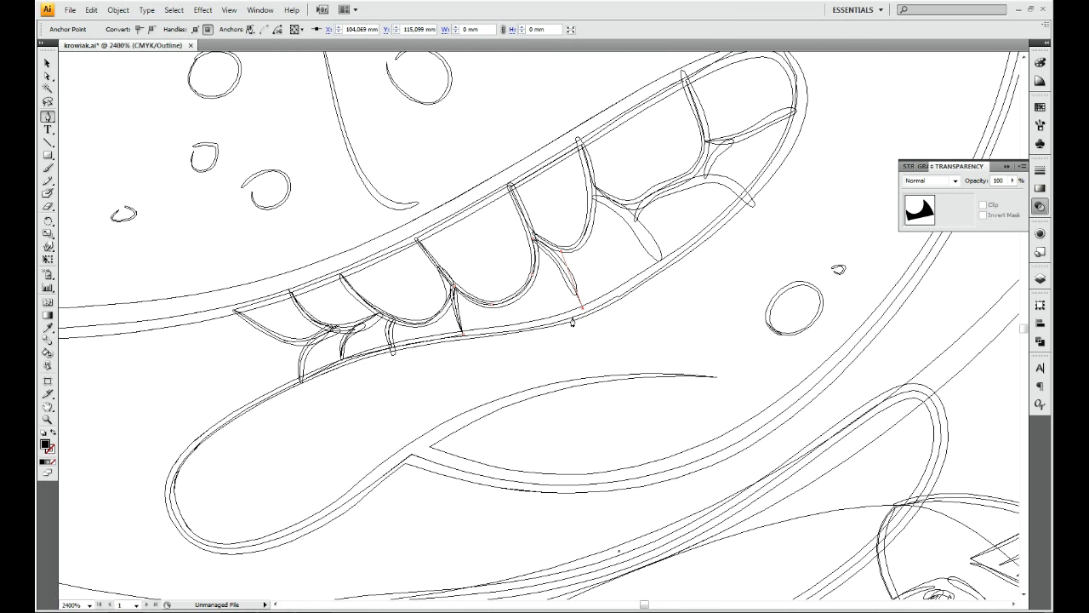
pyautogui.click(572, 246)
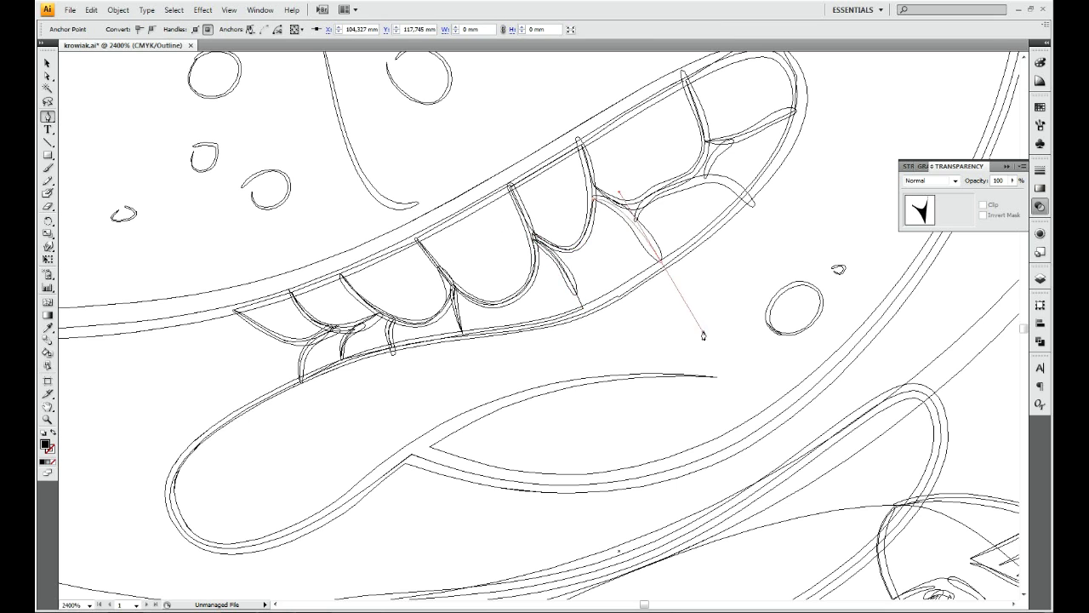
pyautogui.moveTo(659, 197); pyautogui.dragTo(514, 265)
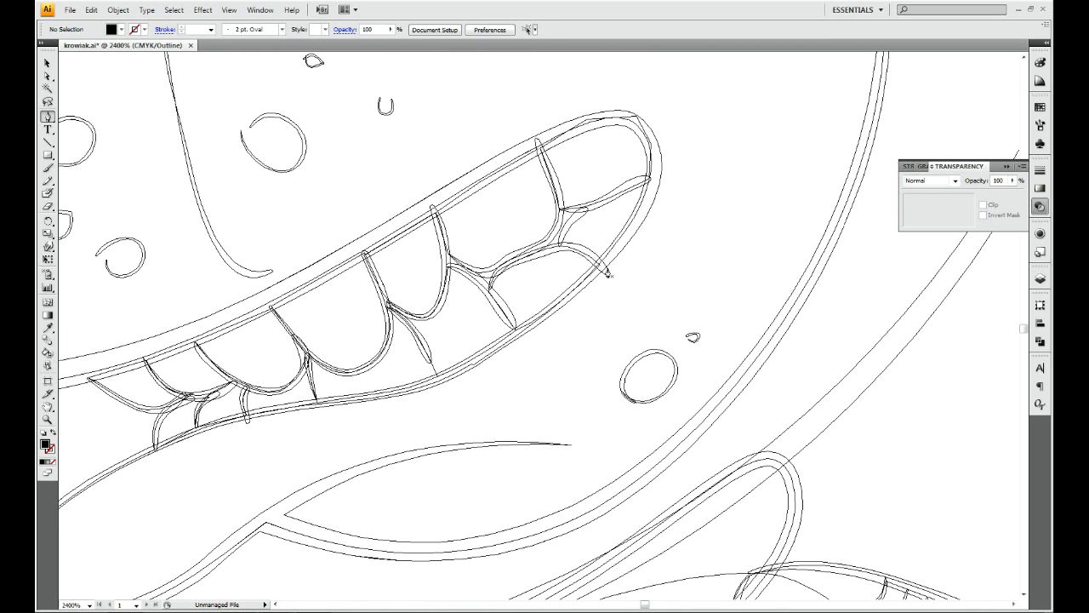
pyautogui.click(603, 202)
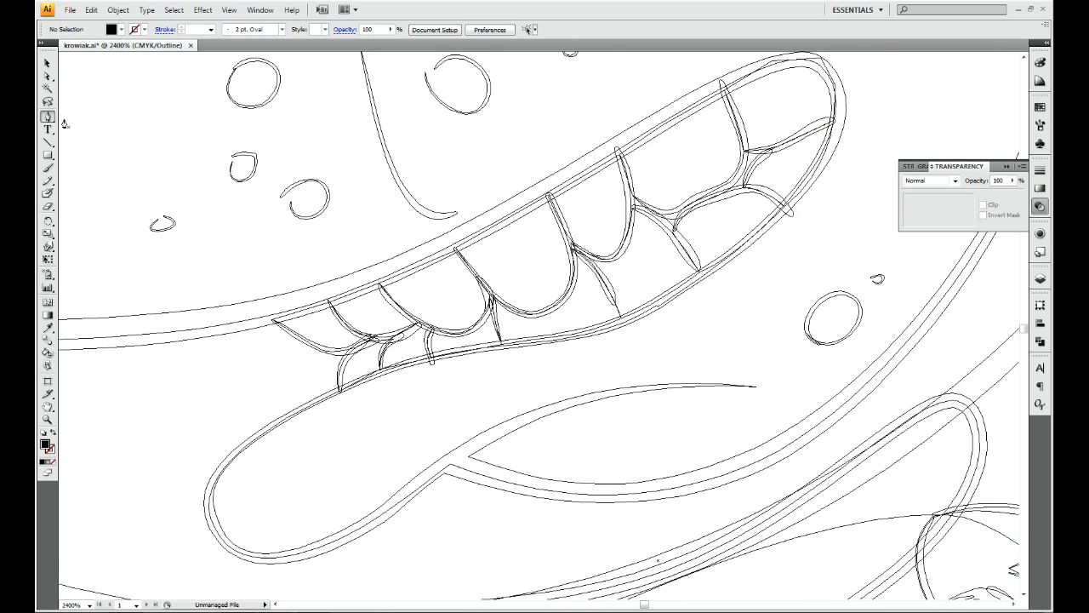
# - Back in Preview, redrag and enlarge the radial gradient highlight on the upper tooth
pyautogui.hotkey('ctrl', 'y')
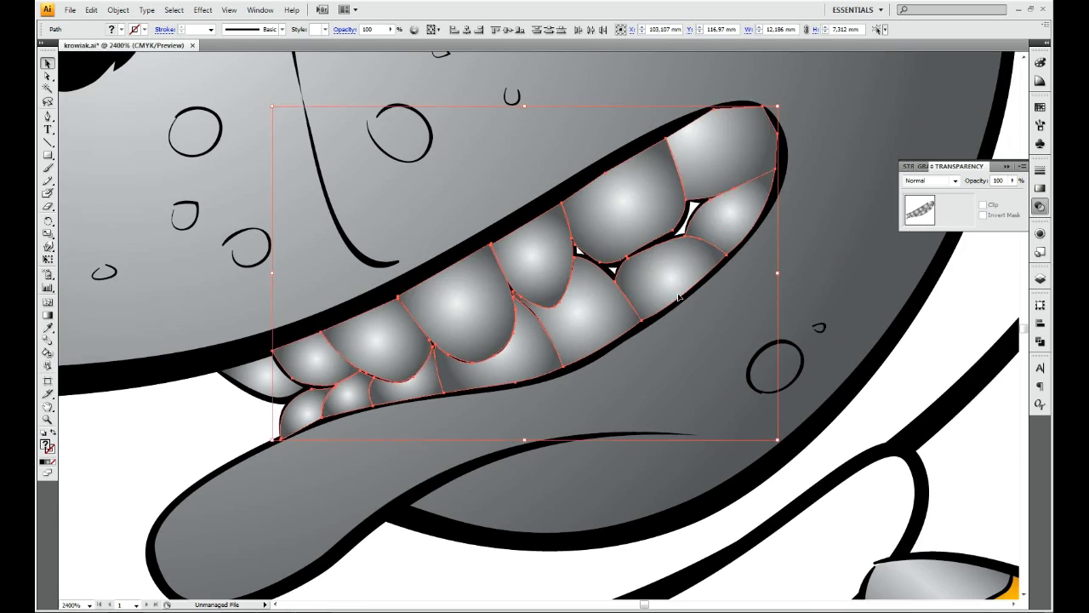
pyautogui.moveTo(317, 436); pyautogui.dragTo(433, 331)
pyautogui.click(424, 283)
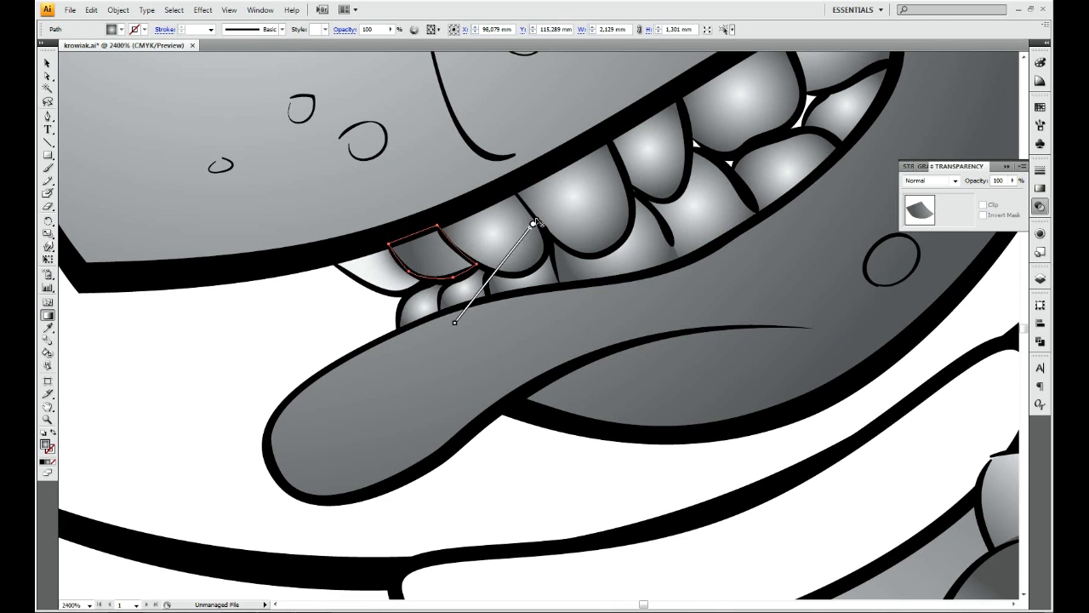
pyautogui.click(487, 234)
pyautogui.moveTo(494, 232); pyautogui.dragTo(583, 182)
pyautogui.hotkey('ctrl', 'shift', 'a')
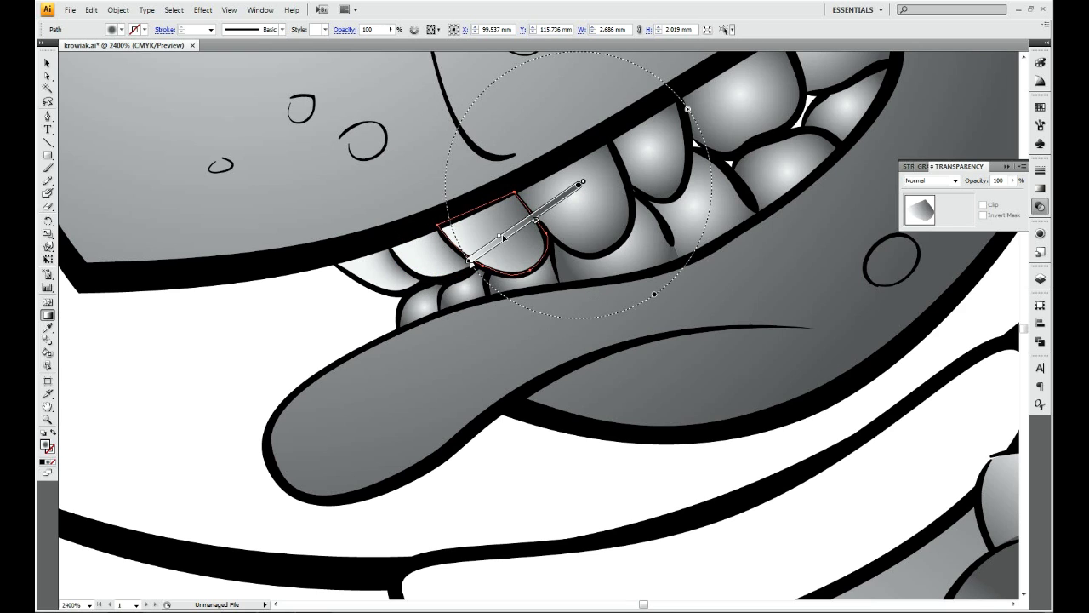
pyautogui.press('v')
pyautogui.moveTo(662, 151)
pyautogui.mouseDown()
pyautogui.moveTo(613, 195)
pyautogui.moveTo(545, 224)
pyautogui.mouseUp()
# - Redraw the radial highlights on the middle, upper-right and lower teeth
pyautogui.click(49, 318)
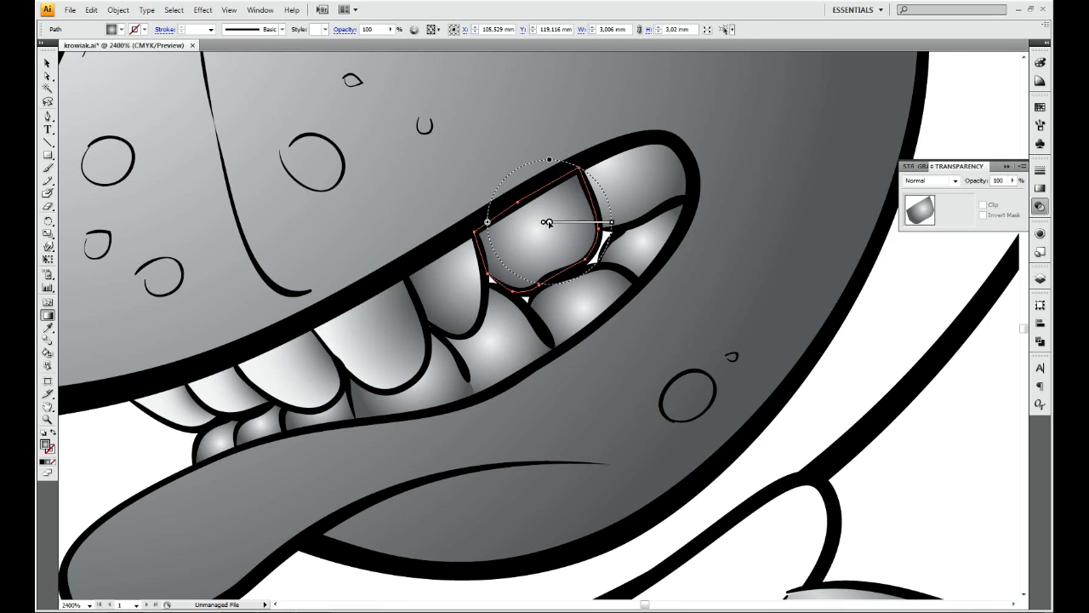
pyautogui.keyDown('ctrl'); pyautogui.click(634, 183); pyautogui.keyUp('ctrl')
pyautogui.moveTo(638, 203); pyautogui.dragTo(687, 179)
pyautogui.scroll(-2, 87, 285)
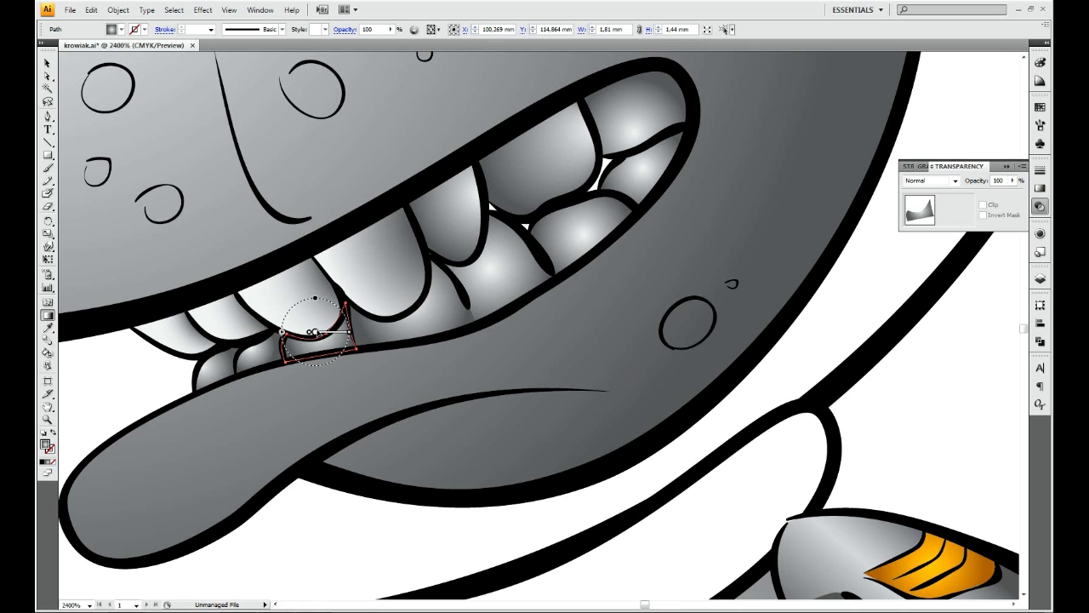
pyautogui.keyDown('ctrl'); pyautogui.click(392, 296); pyautogui.keyUp('ctrl')
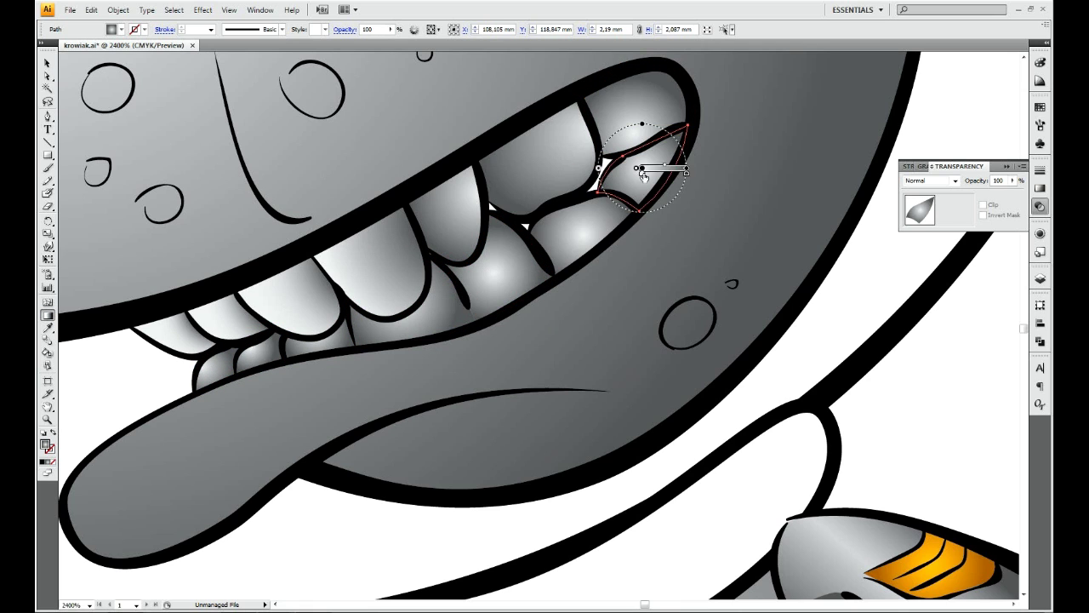
pyautogui.keyDown('ctrl'); pyautogui.click(706, 196); pyautogui.keyUp('ctrl')
# - Zoom back to the head and begin a jagged fringe shape above the brow
pyautogui.hotkey('ctrl', '-')
pyautogui.hotkey('ctrl', '+')
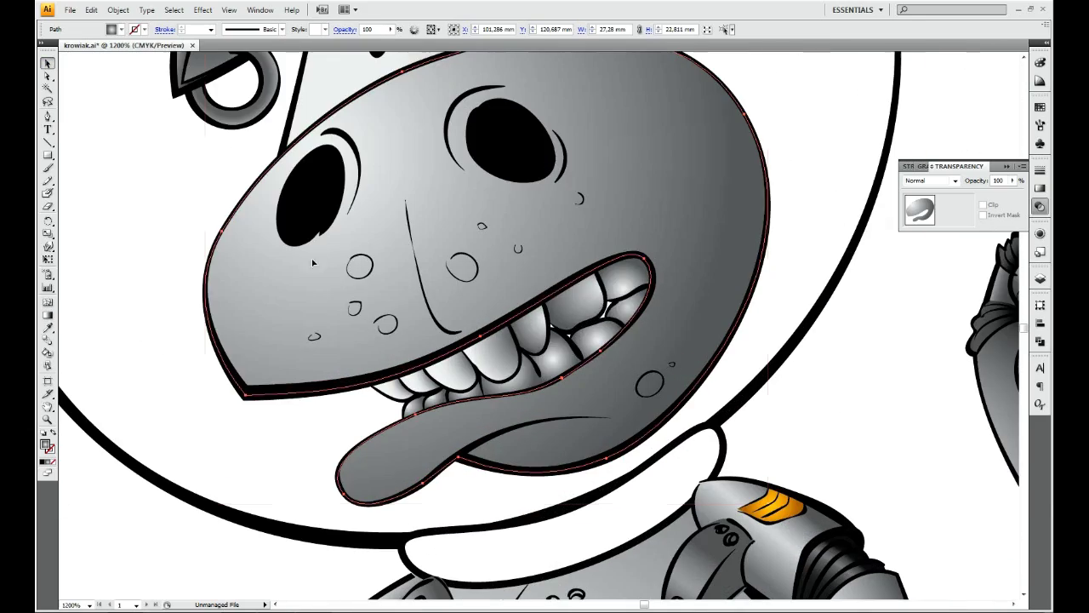
pyautogui.hotkey('ctrl', 'shift', 'a')
pyautogui.hotkey('ctrl', '-')
pyautogui.hotkey('ctrl', '-')
pyautogui.hotkey('ctrl', '+')
pyautogui.hotkey('ctrl', '+')
pyautogui.moveTo(513, 324); pyautogui.dragTo(513, 457)
pyautogui.press('p')
pyautogui.click(390, 209)
pyautogui.click(435, 180)
# - Finish the small triangle point above the brow, then zoom to the horn base
pyautogui.click(414, 224)
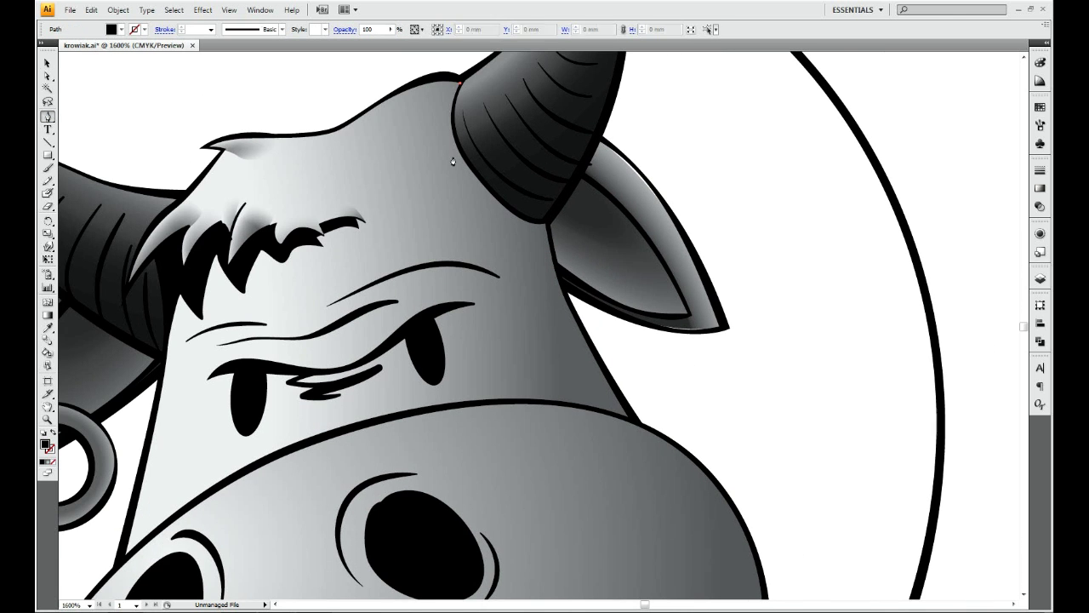
pyautogui.moveTo(624, 373); pyautogui.dragTo(554, 440)
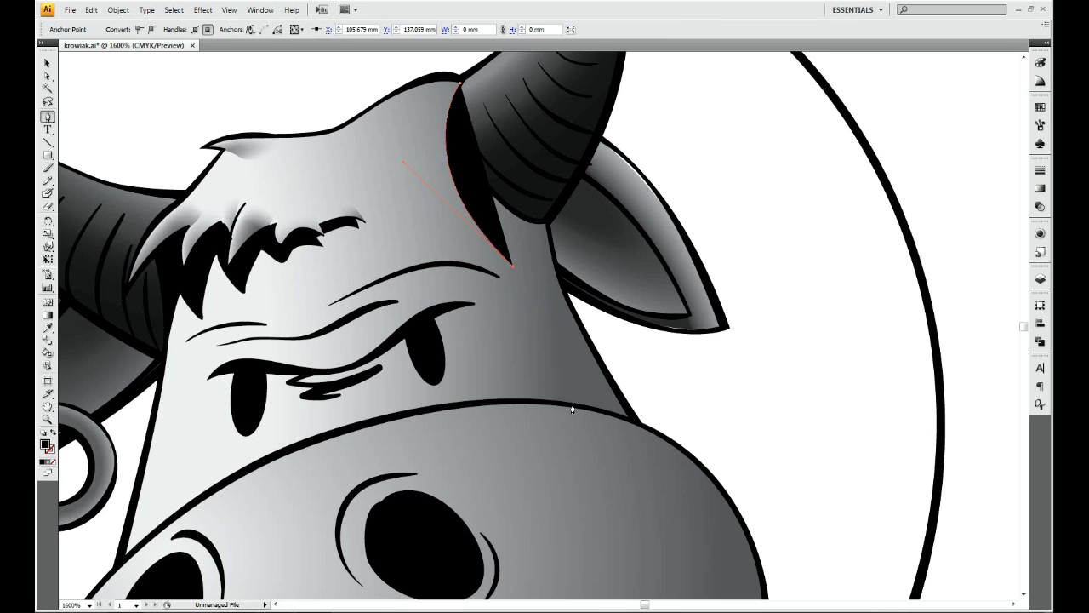
pyautogui.scroll(-3, 562, 391)
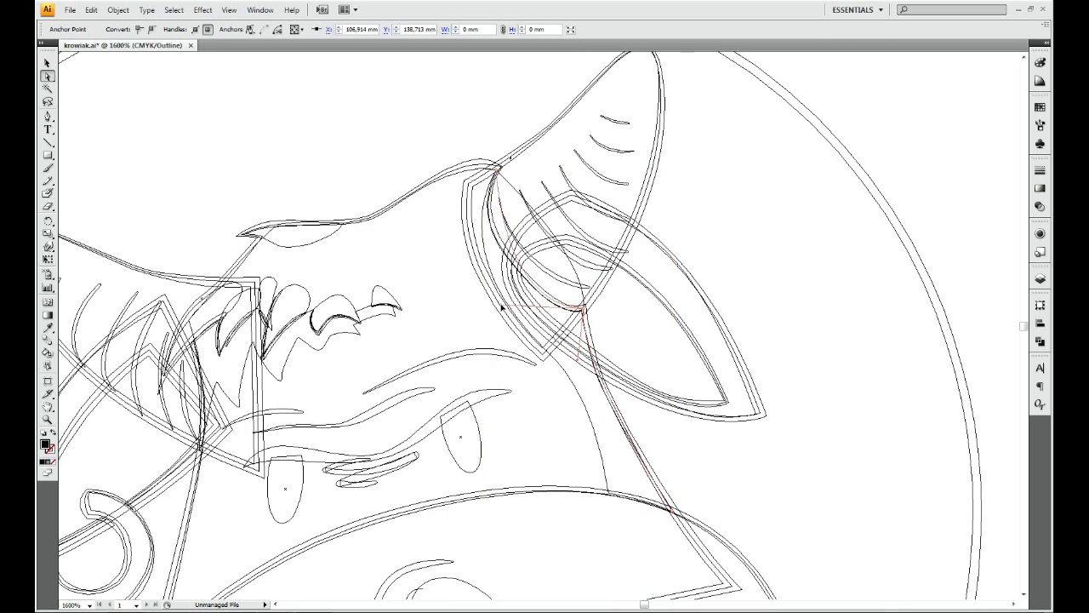
pyautogui.hotkey('ctrl', '+')
pyautogui.moveTo(426, 68); pyautogui.dragTo(500, 209)
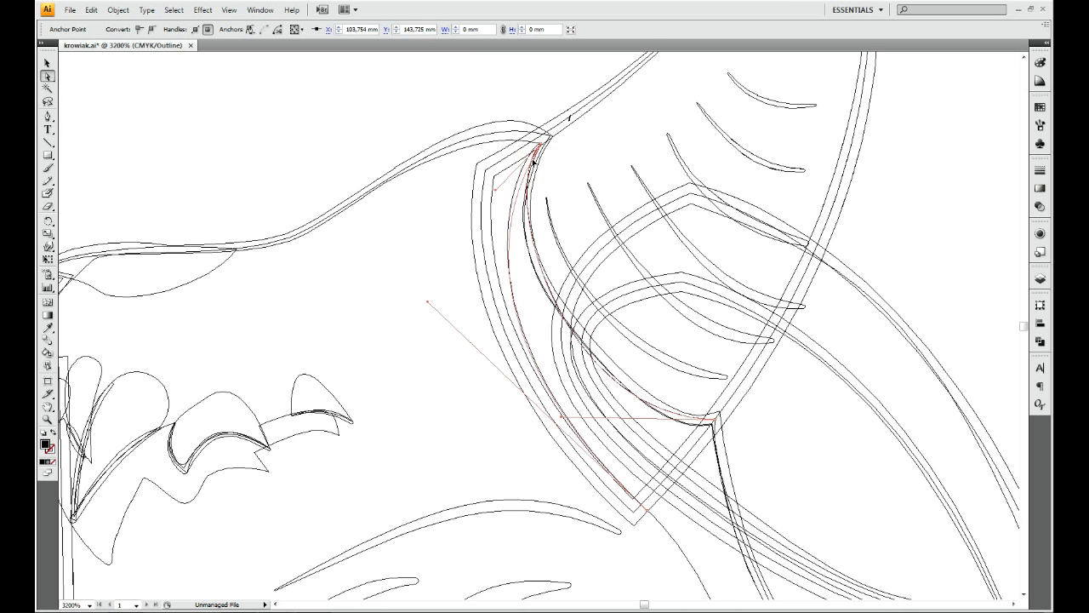
pyautogui.hotkey('ctrl', 'y')
pyautogui.hotkey('ctrl', '-')
pyautogui.press('p')
pyautogui.moveTo(566, 340); pyautogui.dragTo(428, 260)
# - Draw a black shadow shape where the horn meets the head
pyautogui.click(502, 186)
pyautogui.moveTo(502, 186); pyautogui.dragTo(460, 271)
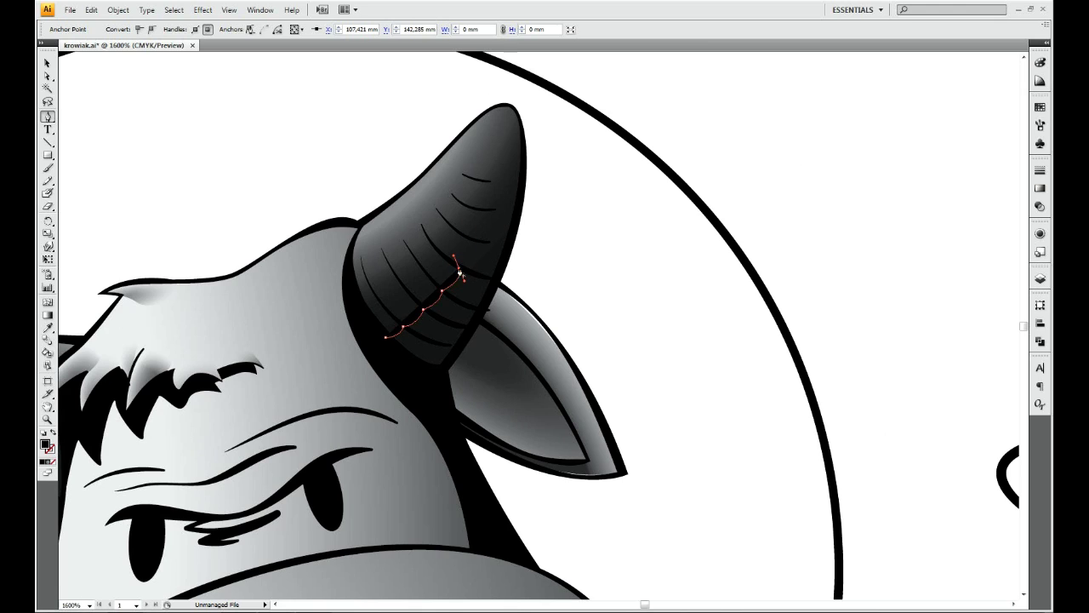
pyautogui.keyDown('ctrl'); pyautogui.click(503, 124); pyautogui.keyUp('ctrl')
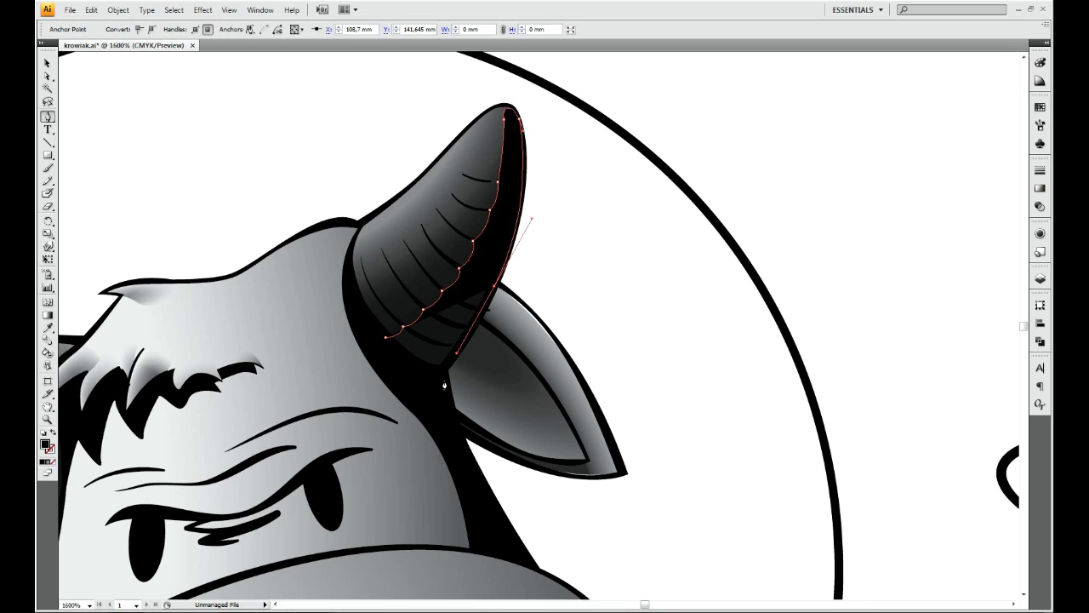
pyautogui.press('v')
pyautogui.click(1040, 340)
pyautogui.moveTo(492, 452); pyautogui.dragTo(549, 292)
# - Trace black shadow shapes over the ear and under the left horn
pyautogui.moveTo(570, 172); pyautogui.dragTo(534, 206)
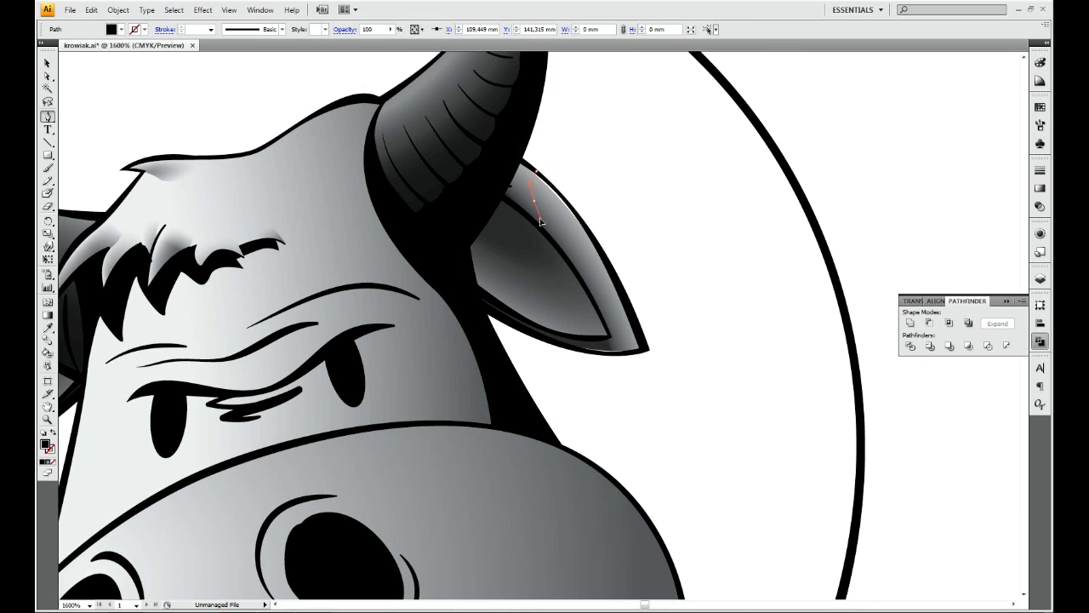
pyautogui.press('p')
pyautogui.click(535, 206)
pyautogui.click(486, 315)
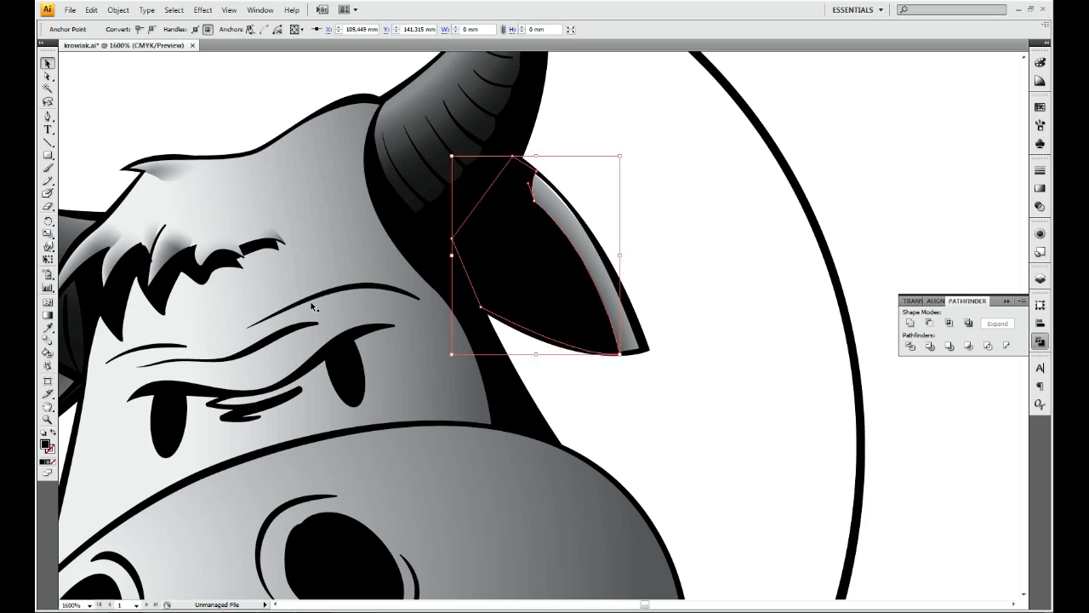
pyautogui.hscroll(-10, 394, 248)
pyautogui.scroll(-2, 430, 255)
pyautogui.moveTo(366, 432); pyautogui.dragTo(385, 436)
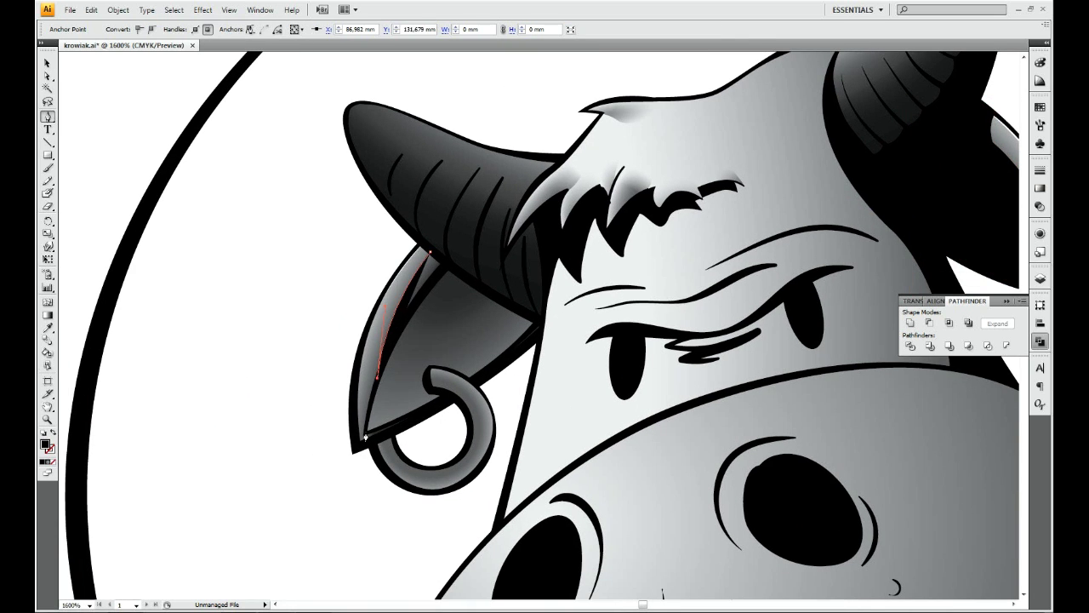
pyautogui.click(543, 337)
pyautogui.press('v')
# - Draw another shadow path along the left horn's lower edge
pyautogui.hscroll(4, 544, 323)
pyautogui.scroll(-4, 545, 324)
pyautogui.scroll(5, 544, 323)
pyautogui.hotkey('ctrl', 'shift', 'a')
pyautogui.click(49, 117)
pyautogui.click(474, 286)
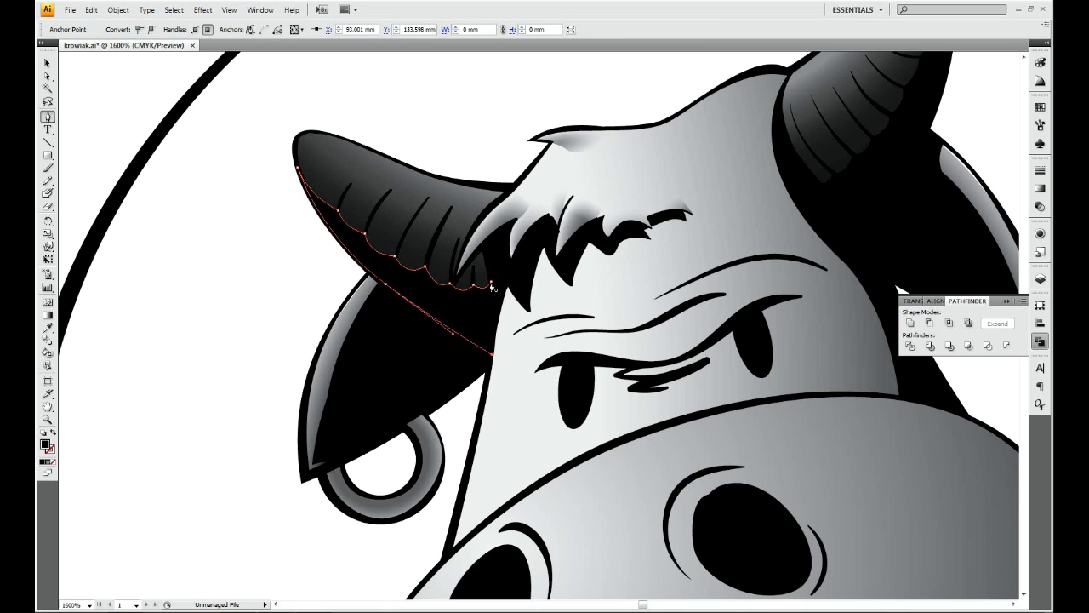
pyautogui.hotkey('ctrl', 'shift', 'a')
pyautogui.scroll(-6, 510, 324)
pyautogui.hscroll(3, 511, 324)
pyautogui.moveTo(393, 369); pyautogui.dragTo(494, 317)
# - Extend and reshape the black shadow path along the upper teeth
pyautogui.click(603, 248)
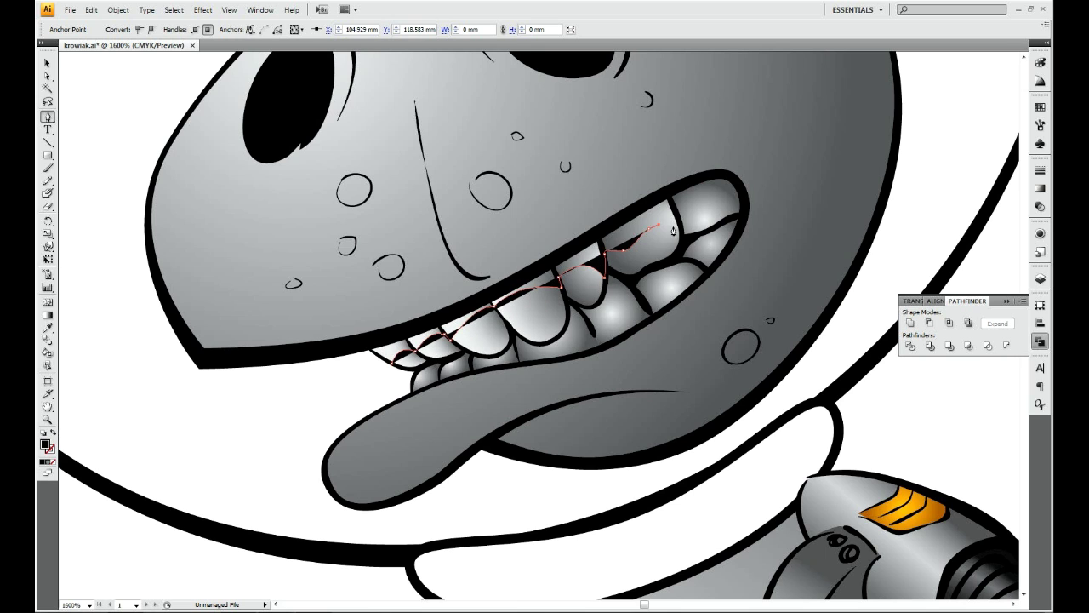
pyautogui.moveTo(720, 238); pyautogui.dragTo(681, 265)
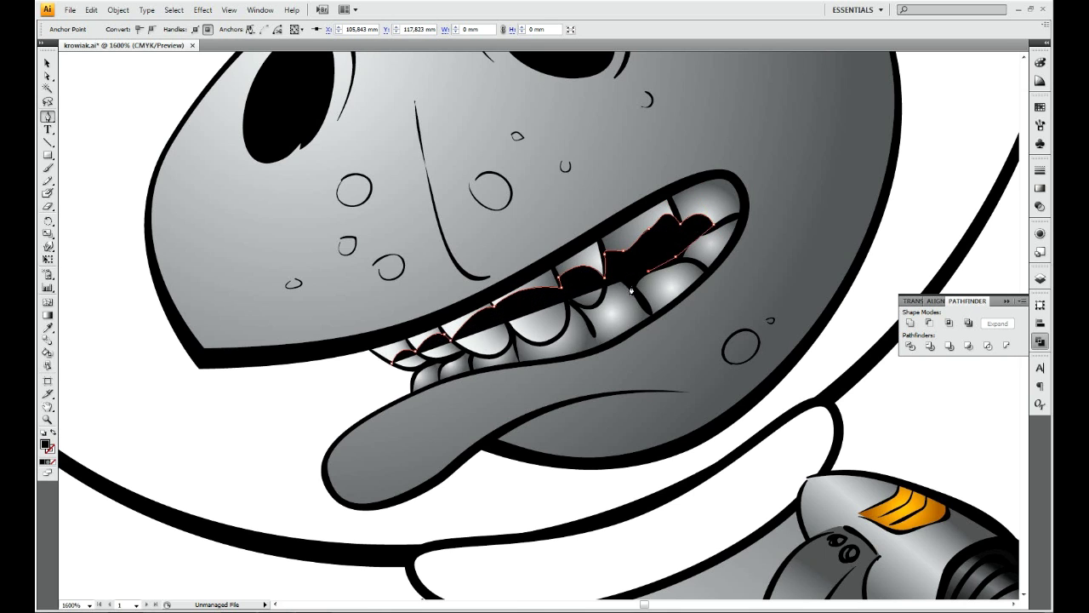
pyautogui.hotkey('ctrl', 'y')
pyautogui.moveTo(567, 212); pyautogui.dragTo(725, 319)
pyautogui.hotkey('ctrl', 'y')
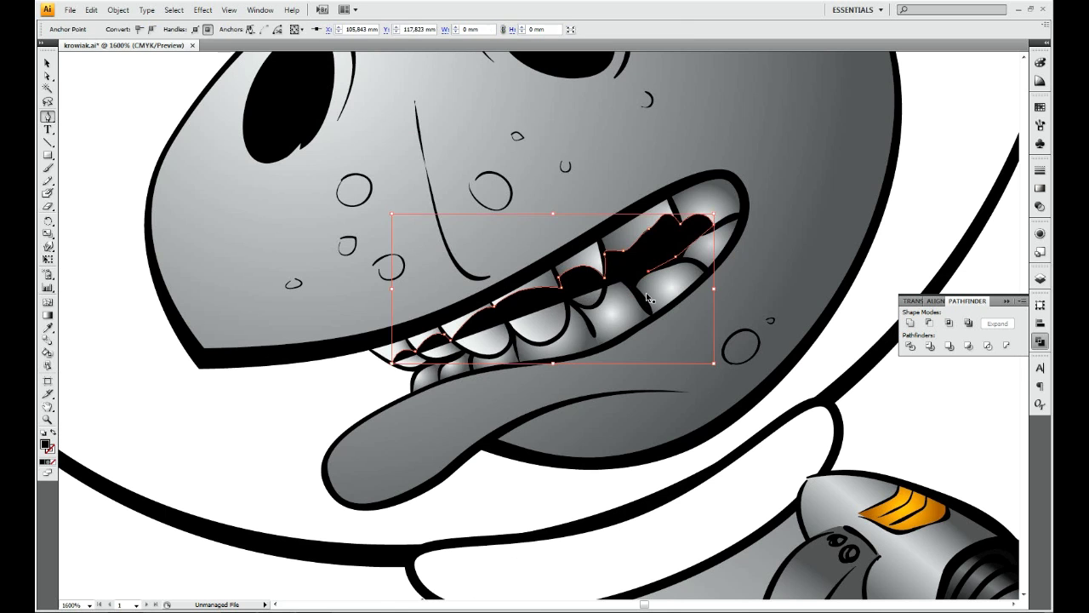
pyautogui.click(501, 292)
pyautogui.moveTo(500, 292); pyautogui.dragTo(460, 359)
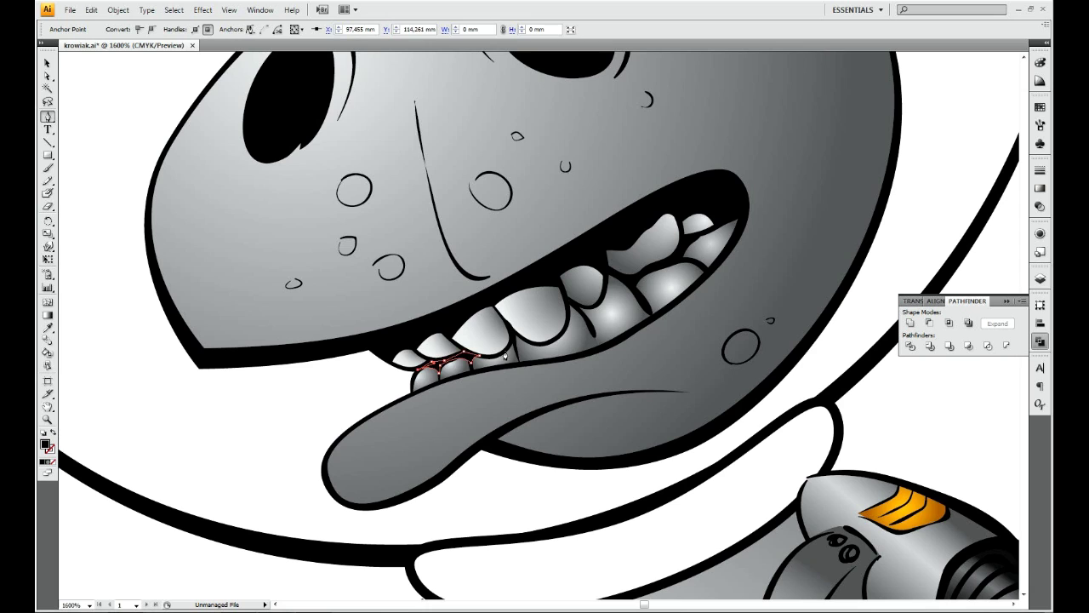
# - Draw small black shadows in the gaps between the teeth
pyautogui.moveTo(506, 356); pyautogui.dragTo(529, 347)
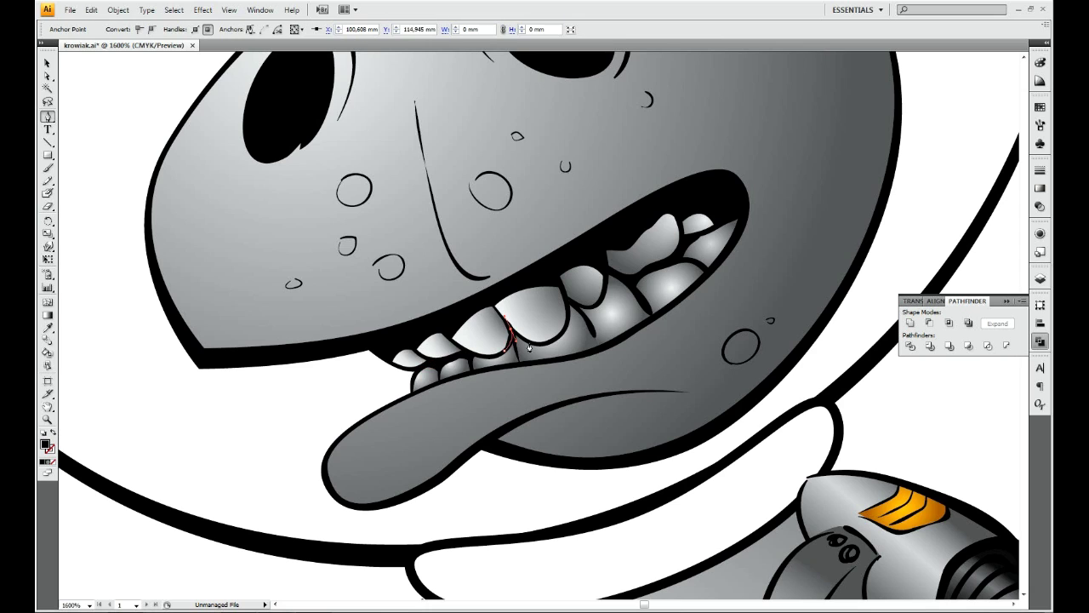
pyautogui.click(48, 117)
pyautogui.click(599, 349)
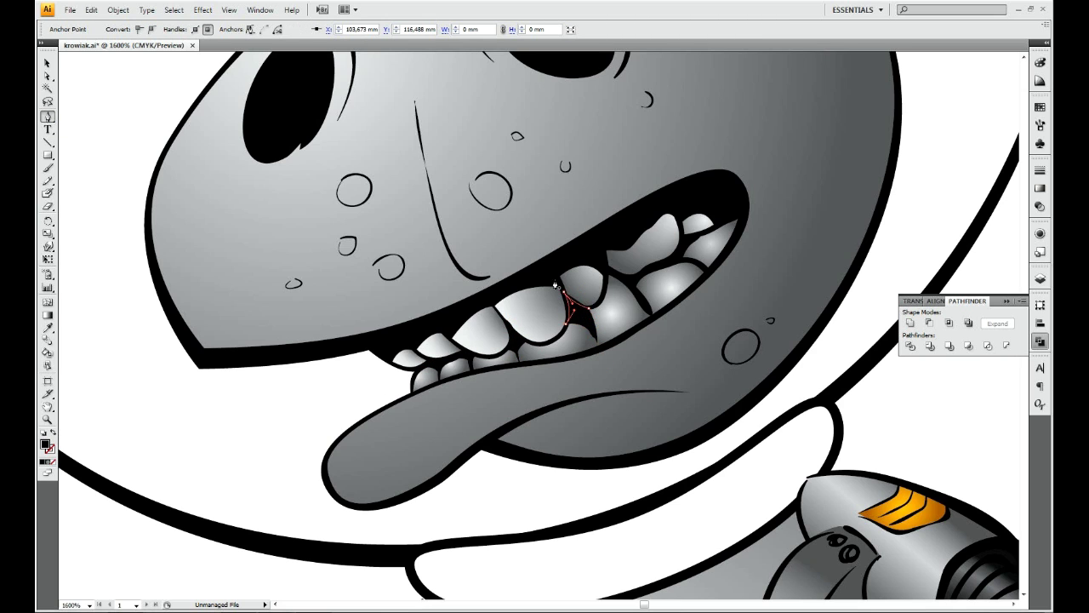
pyautogui.keyDown('ctrl'); pyautogui.click(640, 318); pyautogui.keyUp('ctrl')
pyautogui.moveTo(645, 321); pyautogui.dragTo(656, 318)
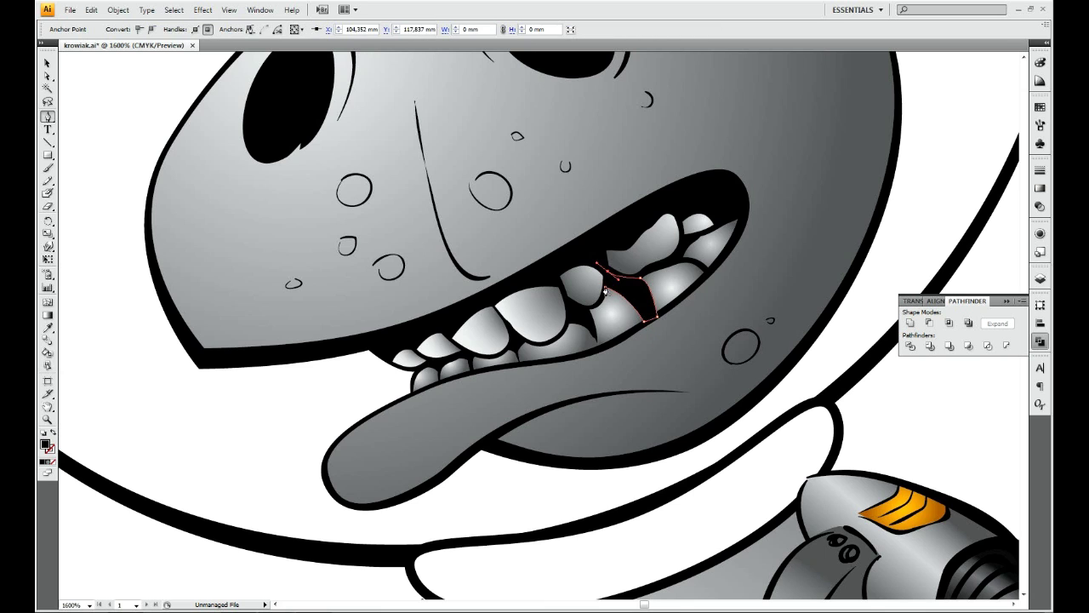
pyautogui.keyDown('ctrl'); pyautogui.click(678, 276); pyautogui.keyUp('ctrl')
pyautogui.click(738, 224)
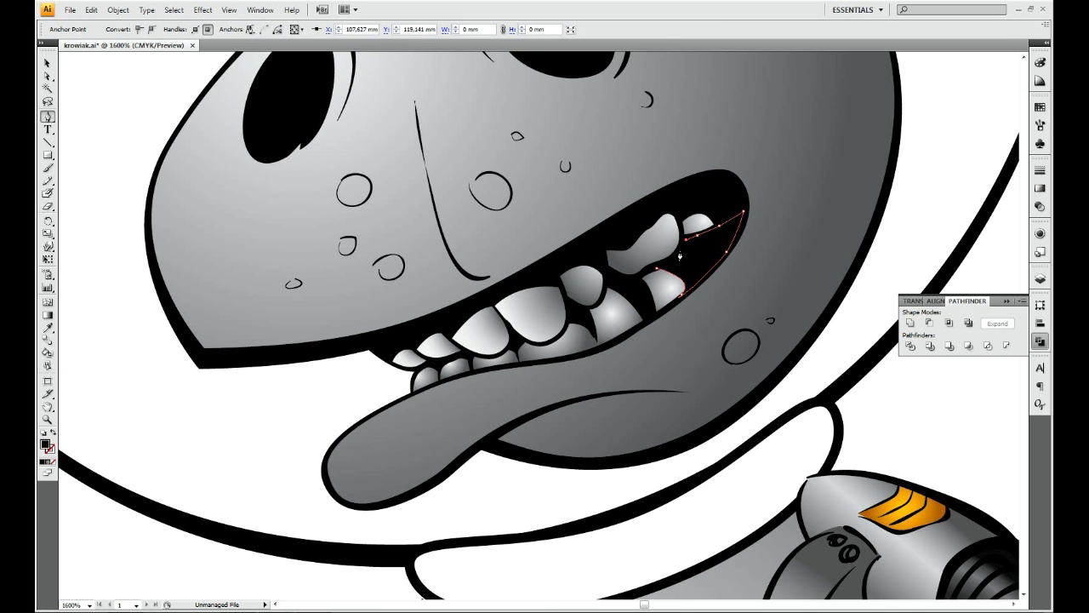
# - Select the mouth shadow and open its Transparency blend-mode list
pyautogui.press('v')
pyautogui.click(719, 243)
pyautogui.click(1040, 205)
pyautogui.click(954, 181)
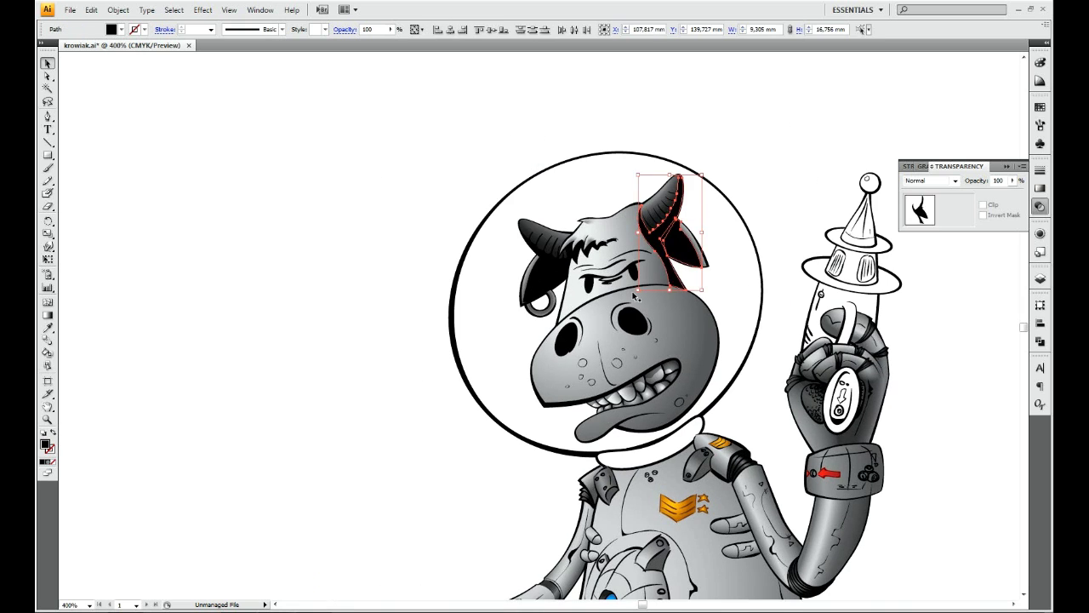
# - Set the mouth shadow's blend mode to Multiply
pyautogui.click(955, 180)
pyautogui.click(814, 199)
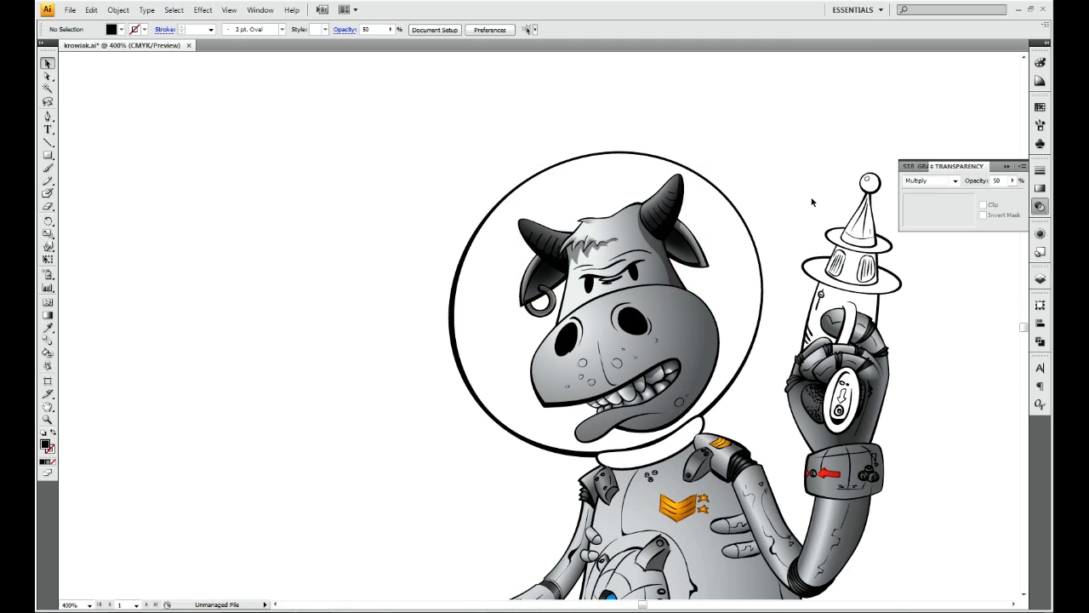
pyautogui.scroll(4, 561, 272)
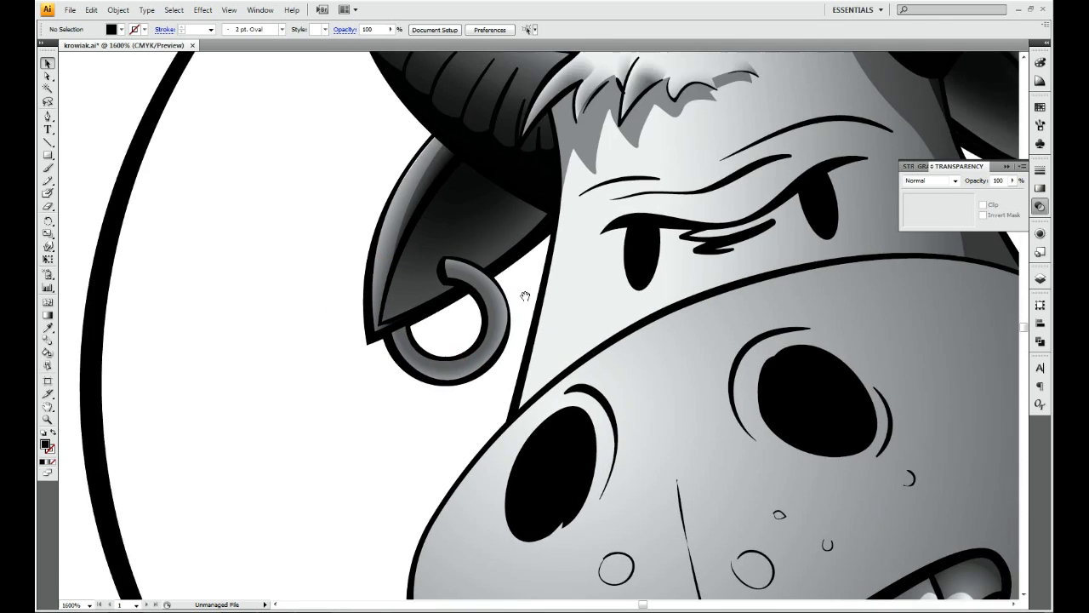
# - Draw two black brow shapes across the forehead, bending down over the eye
pyautogui.moveTo(525, 295); pyautogui.dragTo(373, 422)
pyautogui.press('p')
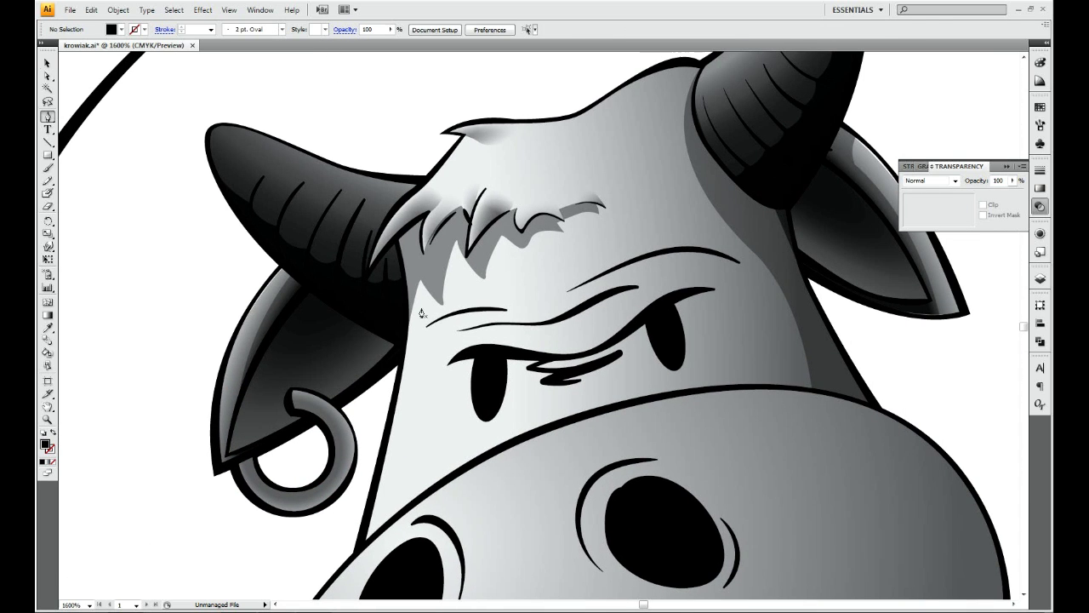
pyautogui.click(621, 265)
pyautogui.moveTo(717, 255); pyautogui.dragTo(745, 291)
pyautogui.click(489, 324)
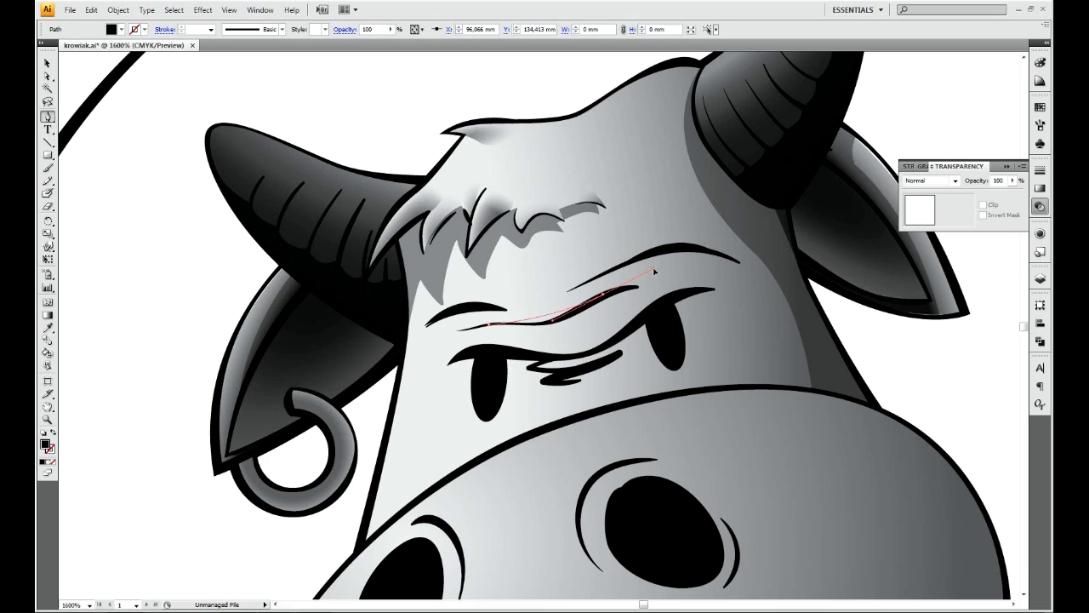
pyautogui.click(607, 294)
pyautogui.click(476, 353)
pyautogui.moveTo(700, 291); pyautogui.dragTo(721, 293)
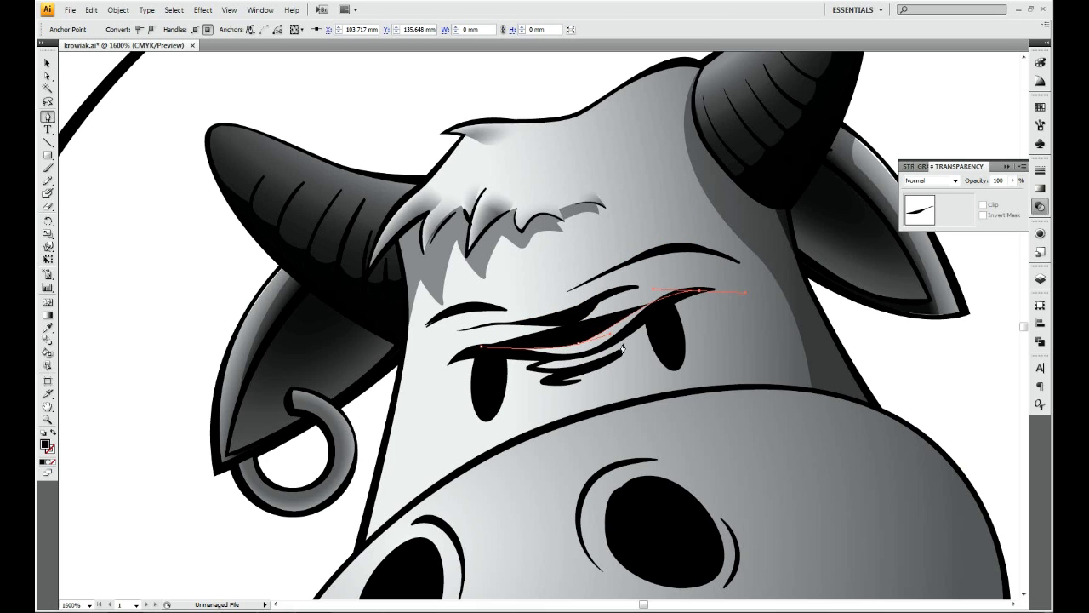
pyautogui.moveTo(633, 350); pyautogui.dragTo(626, 374)
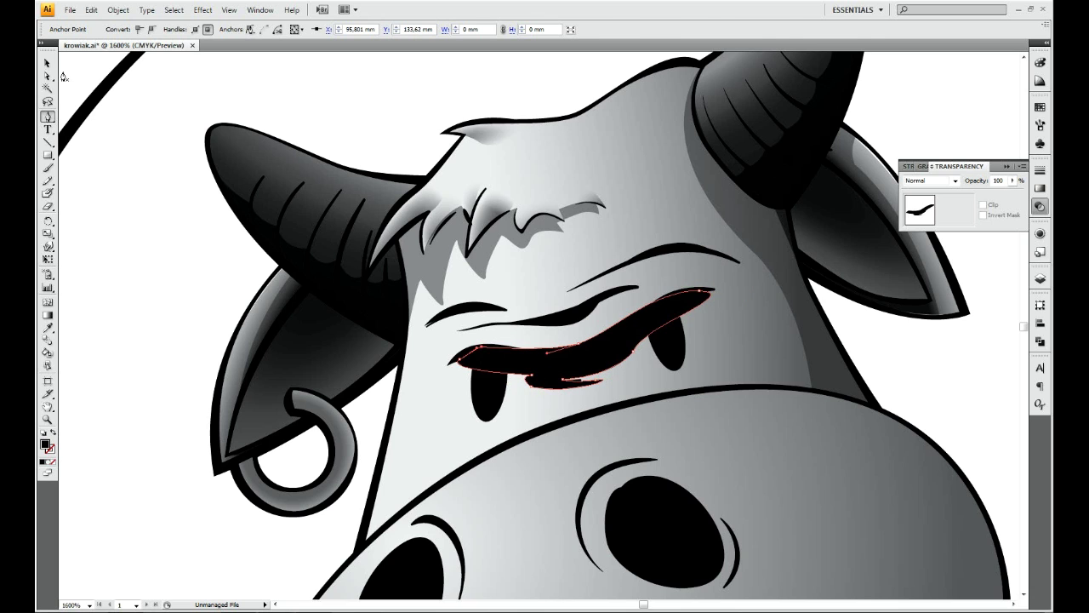
pyautogui.click(784, 396)
# - Draw a shadow shape down the snout's right side and around the tongue
pyautogui.hotkey('ctrl', '-')
pyautogui.hotkey('ctrl', '-')
pyautogui.hotkey('ctrl', '-')
pyautogui.hotkey('ctrl', 'shift', 'a')
pyautogui.press('p')
pyautogui.click(659, 241)
pyautogui.click(689, 340)
pyautogui.click(628, 420)
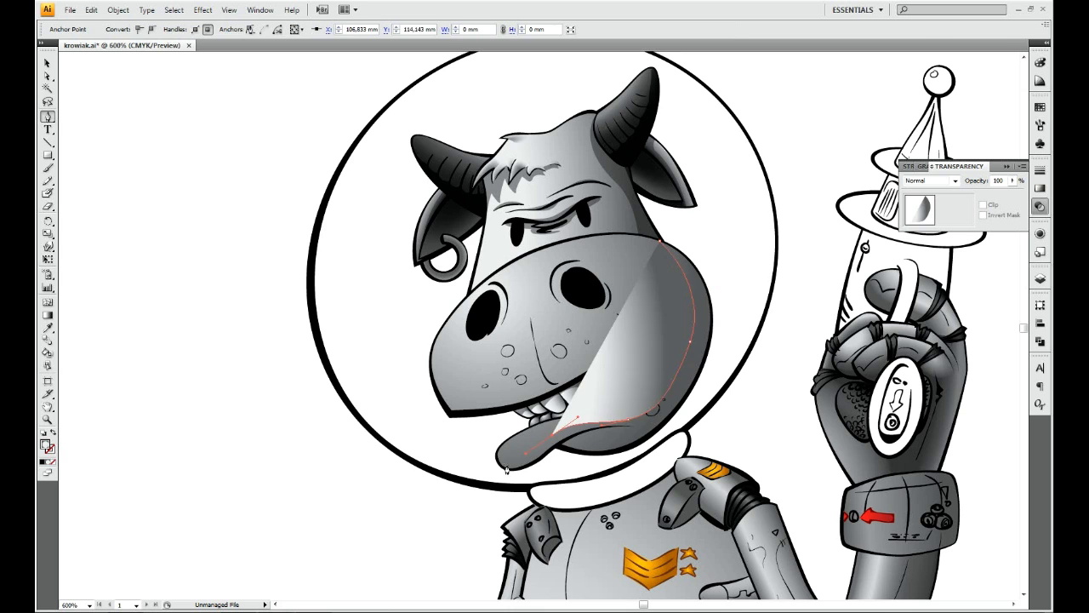
pyautogui.click(485, 459)
pyautogui.click(587, 466)
pyautogui.click(733, 308)
pyautogui.click(709, 249)
pyautogui.click(660, 246)
# - Bring the snout shadow and snout to front, then trim the shadow with Pathfinder
pyautogui.press('v')
pyautogui.scroll(-2, 511, 323)
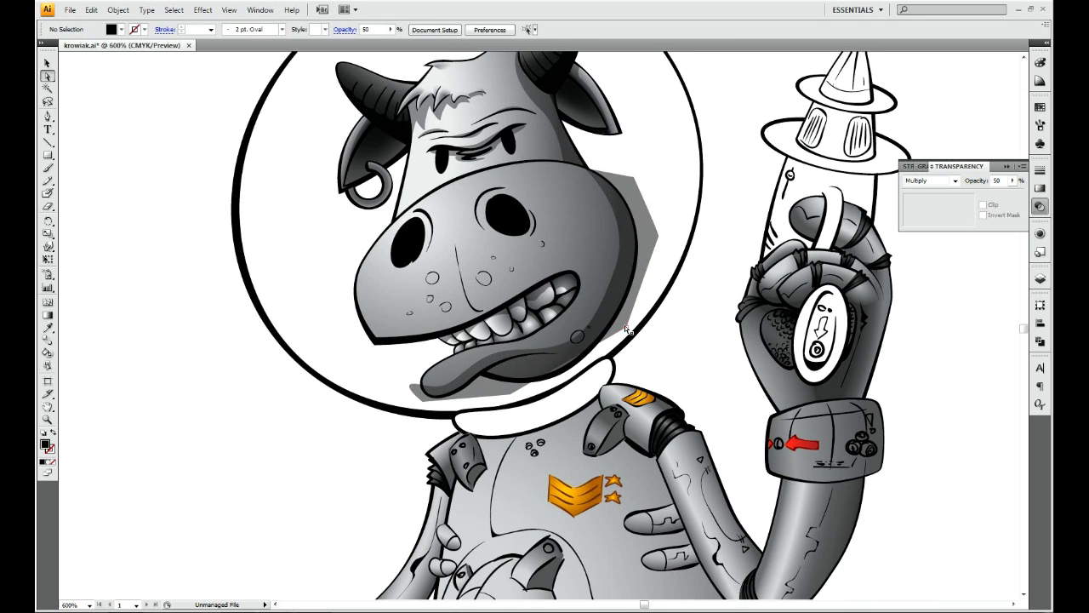
pyautogui.click(442, 256)
pyautogui.keyDown('shift'); pyautogui.click(630, 255); pyautogui.keyUp('shift')
pyautogui.hotkey('ctrl', 'shift', ']')
pyautogui.click(1039, 340)
pyautogui.click(910, 322)
# - Zoom in on the nostrils and start a curved nostril shadow path
pyautogui.hotkey('ctrl', 'shift', 'a')
pyautogui.hotkey('ctrl', '=')
pyautogui.hotkey('ctrl', '=')
pyautogui.press('p')
pyautogui.click(587, 213)
pyautogui.moveTo(542, 264); pyautogui.dragTo(472, 260)
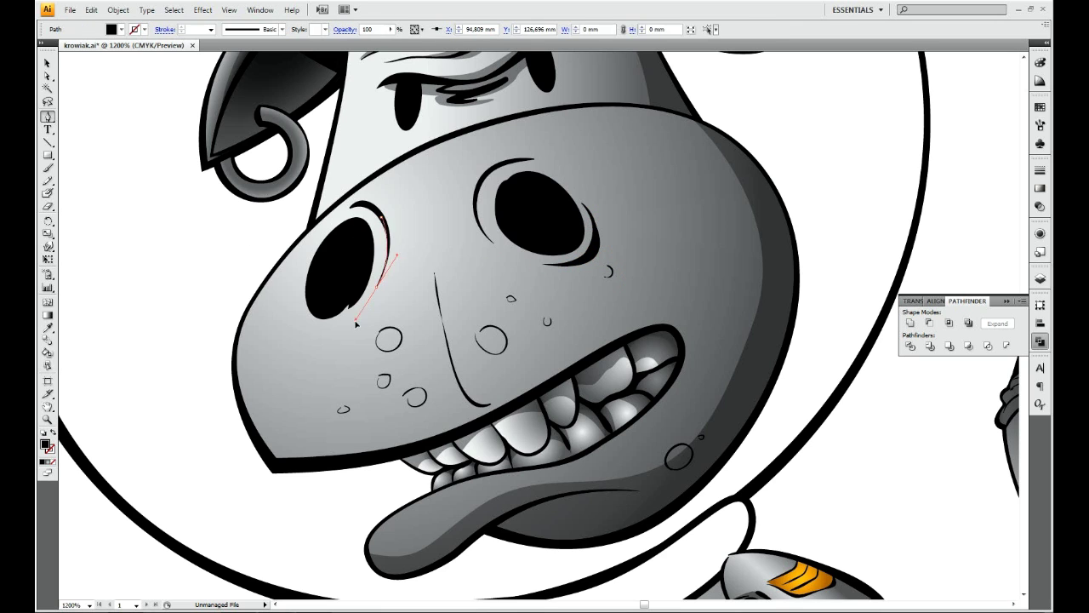
# - Finish tracing the left nostril's shadow shape, then zoom back in on the cow's head
pyautogui.click(383, 218)
pyautogui.moveTo(393, 285); pyautogui.dragTo(415, 258)
pyautogui.click(316, 327)
pyautogui.press('v')
pyautogui.hotkey('ctrl', '-')
pyautogui.hotkey('ctrl', '-')
pyautogui.hotkey('ctrl', '-')
pyautogui.hotkey('ctrl', '-')
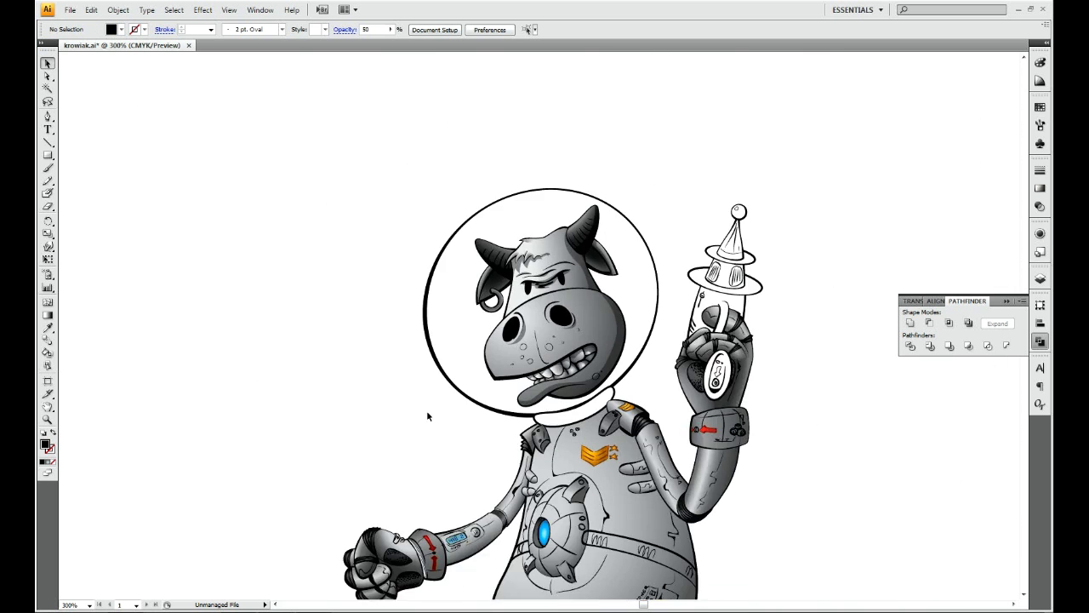
pyautogui.click(70, 9)
pyautogui.press('Escape')
pyautogui.hotkey('ctrl', '=')
pyautogui.hotkey('ctrl', '=')
# - Select the helmet circle and check it in outline view before returning to preview
pyautogui.click(715, 359)
pyautogui.hotkey('ctrl', 'y')
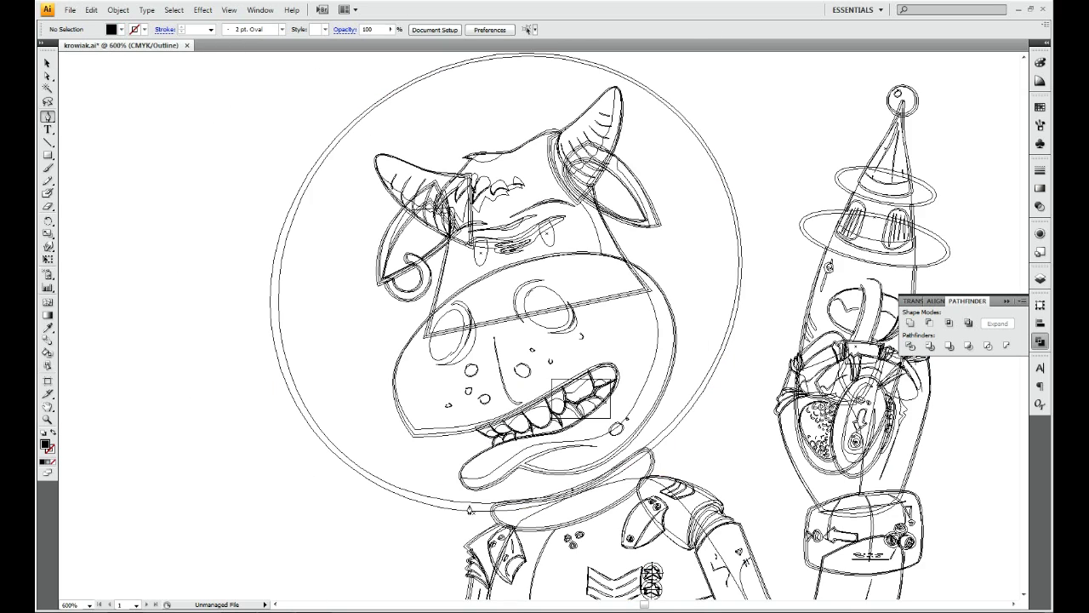
pyautogui.press('p')
pyautogui.scroll(3, 328, 149)
pyautogui.hscroll(2, 357, 170)
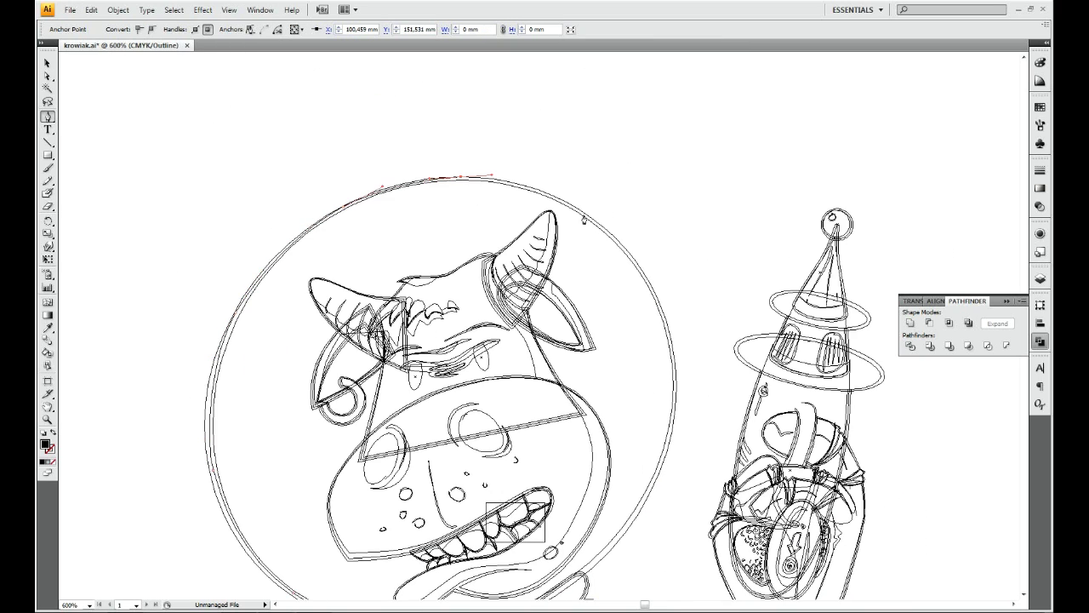
pyautogui.scroll(-4, 680, 385)
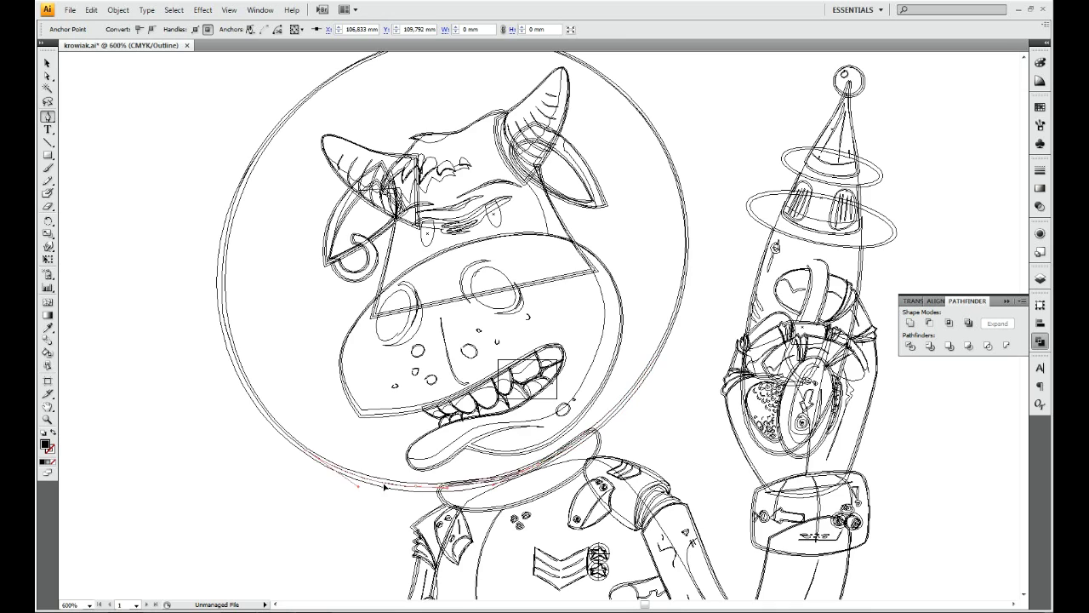
pyautogui.hotkey('ctrl', 'y')
pyautogui.hotkey('ctrl', '-')
pyautogui.press('v')
# - Fill the helmet circle with a blue radial gradient, re-centred and angled toward the upper right
pyautogui.doubleClick(47, 315)
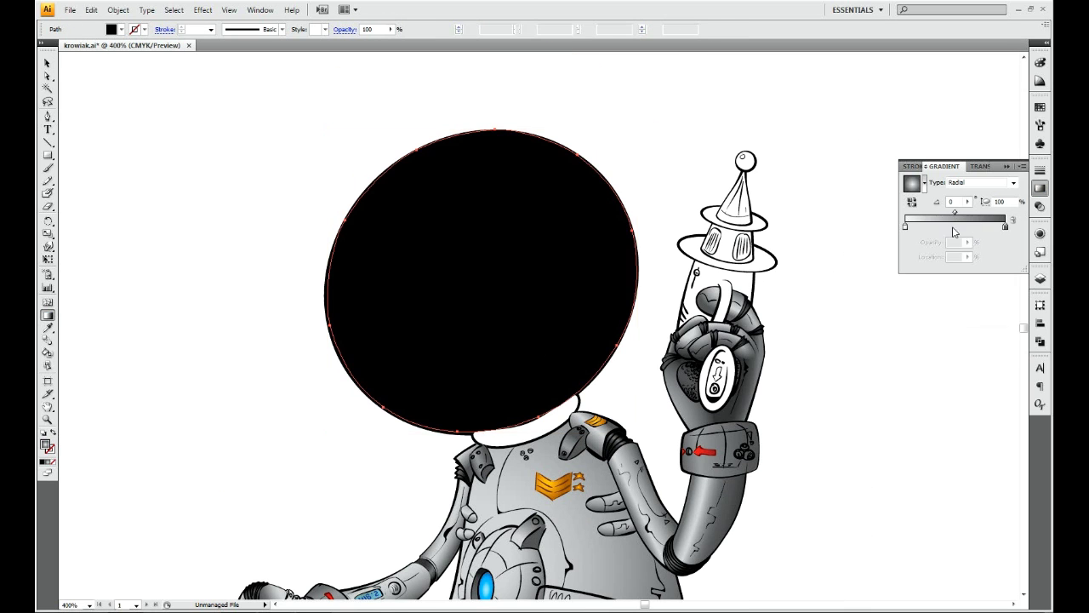
pyautogui.click(911, 184)
pyautogui.click(987, 219)
pyautogui.click(518, 204)
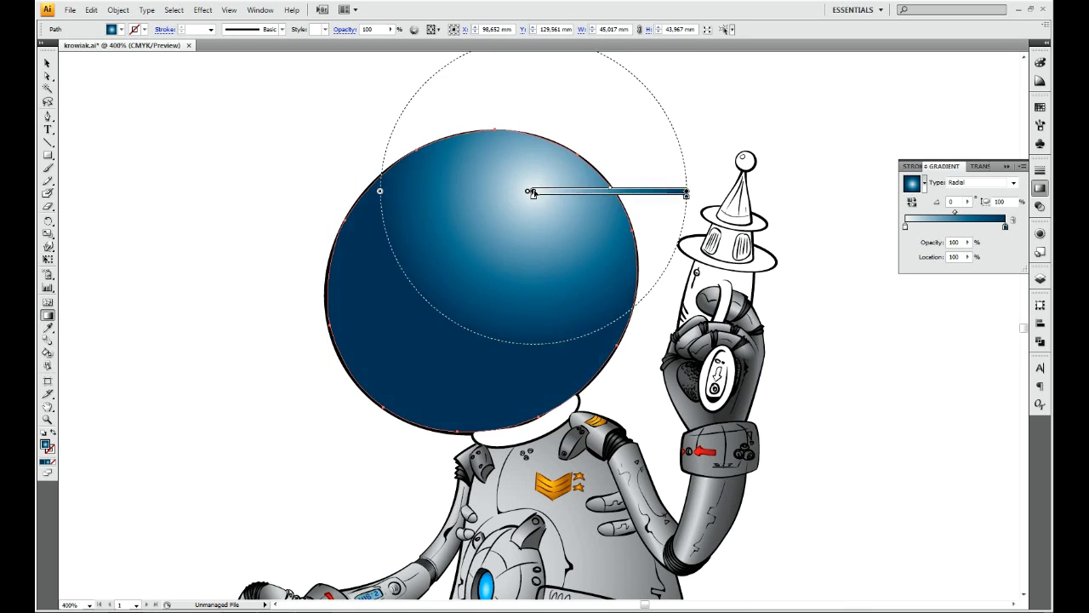
pyautogui.moveTo(479, 280); pyautogui.dragTo(637, 280)
pyautogui.moveTo(561, 282); pyautogui.dragTo(609, 192)
pyautogui.doubleClick(906, 226)
pyautogui.click(1011, 258)
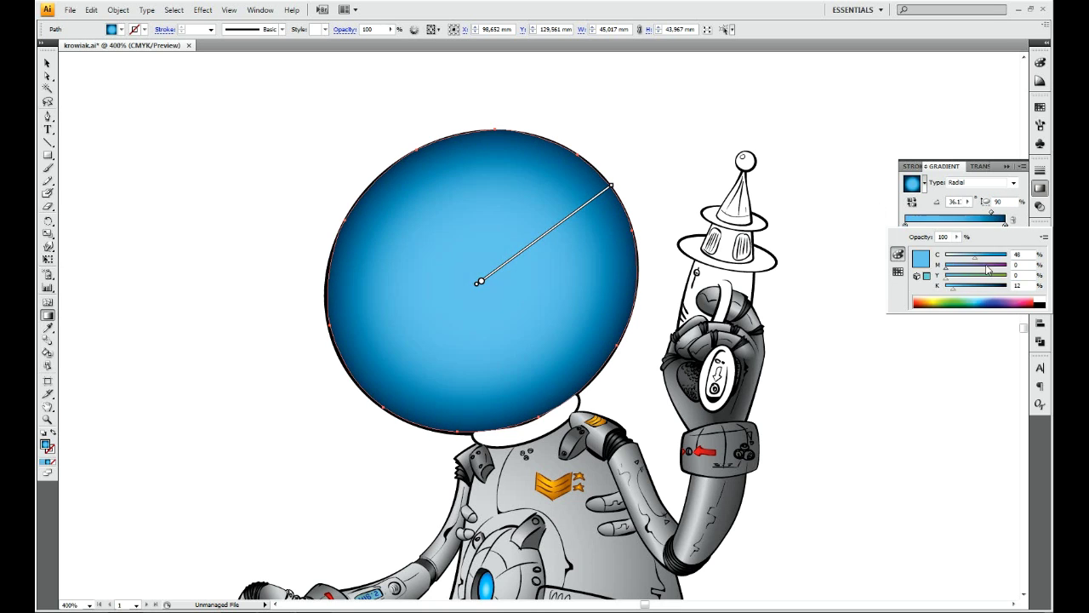
pyautogui.click(980, 166)
# - Blend the helmet in Hard Light at 82% opacity and fine-tune the stop's blue
pyautogui.click(931, 181)
pyautogui.click(931, 292)
pyautogui.click(1012, 181)
pyautogui.moveTo(1013, 192); pyautogui.dragTo(1004, 196)
pyautogui.press('v')
pyautogui.click(954, 166)
pyautogui.doubleClick(1006, 223)
pyautogui.moveTo(990, 255); pyautogui.dragTo(991, 262)
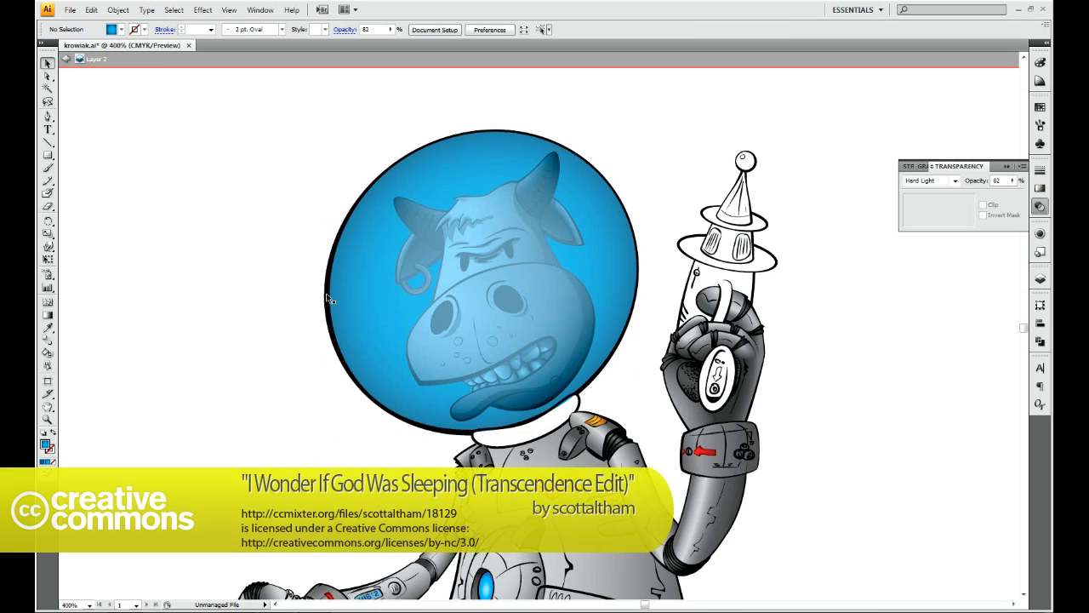
# - Give the whole helmet a dark blue stroke colour
pyautogui.click(327, 297)
pyautogui.click(1040, 62)
pyautogui.doubleClick(909, 73)
pyautogui.click(670, 237)
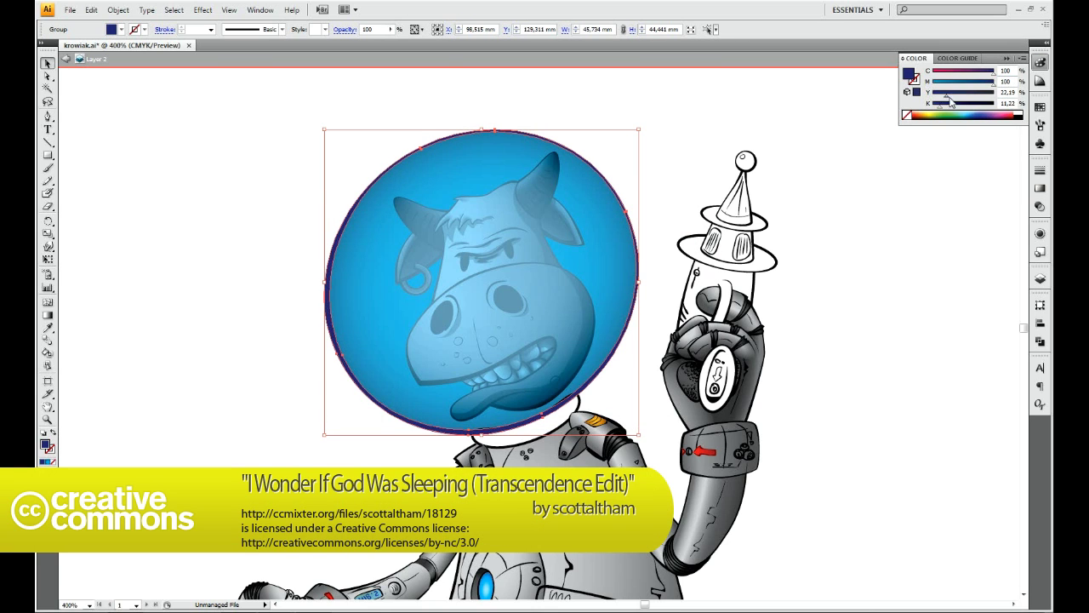
pyautogui.click(119, 159)
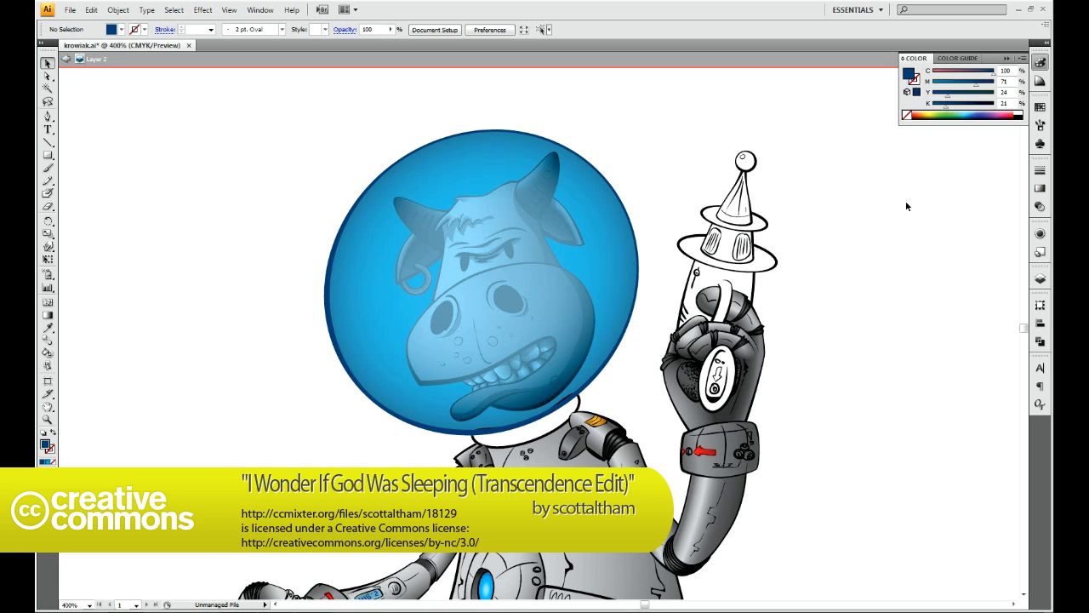
# - Turn the circle into a white glint near the helmet top, fading to a transparent outer stop
pyautogui.click(607, 261)
pyautogui.click(1040, 187)
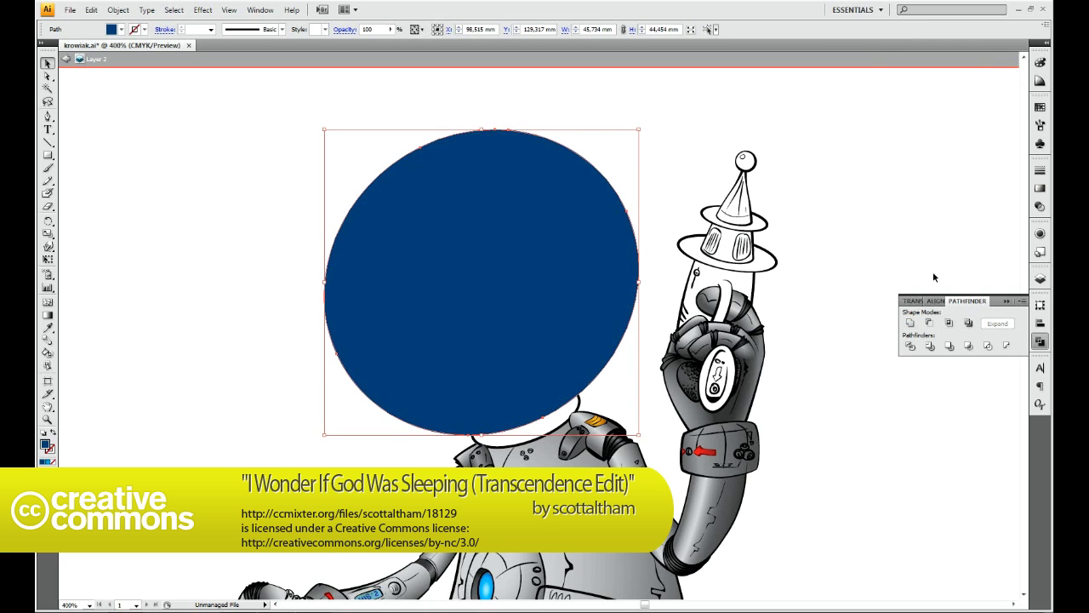
pyautogui.click(912, 183)
pyautogui.doubleClick(905, 226)
pyautogui.moveTo(936, 227); pyautogui.dragTo(961, 226)
pyautogui.press('g')
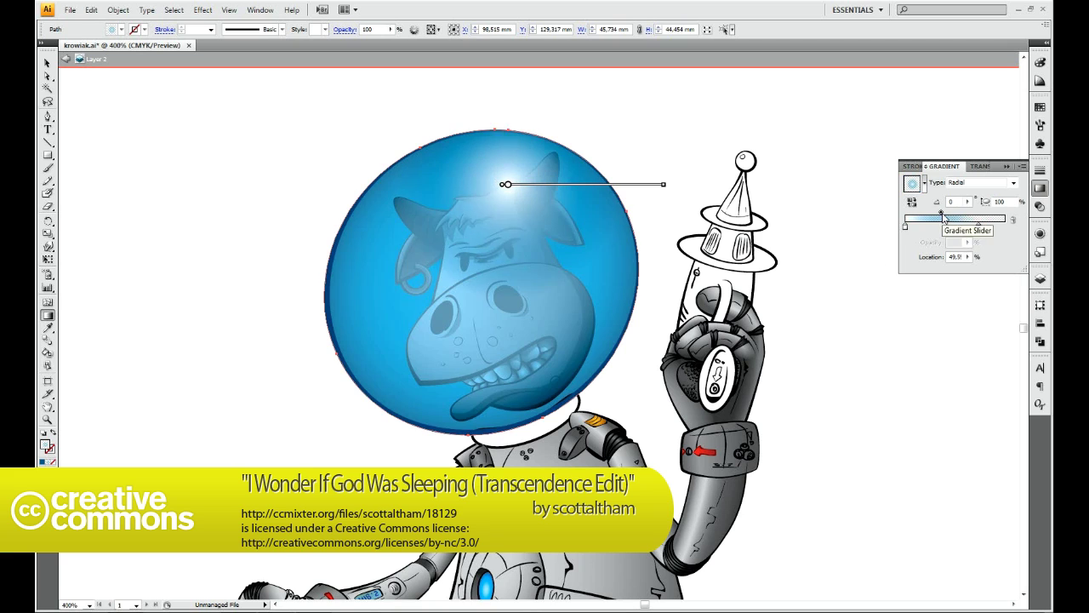
pyautogui.moveTo(517, 178); pyautogui.dragTo(525, 161)
pyautogui.moveTo(943, 212); pyautogui.dragTo(937, 211)
pyautogui.doubleClick(979, 226)
pyautogui.click(879, 245)
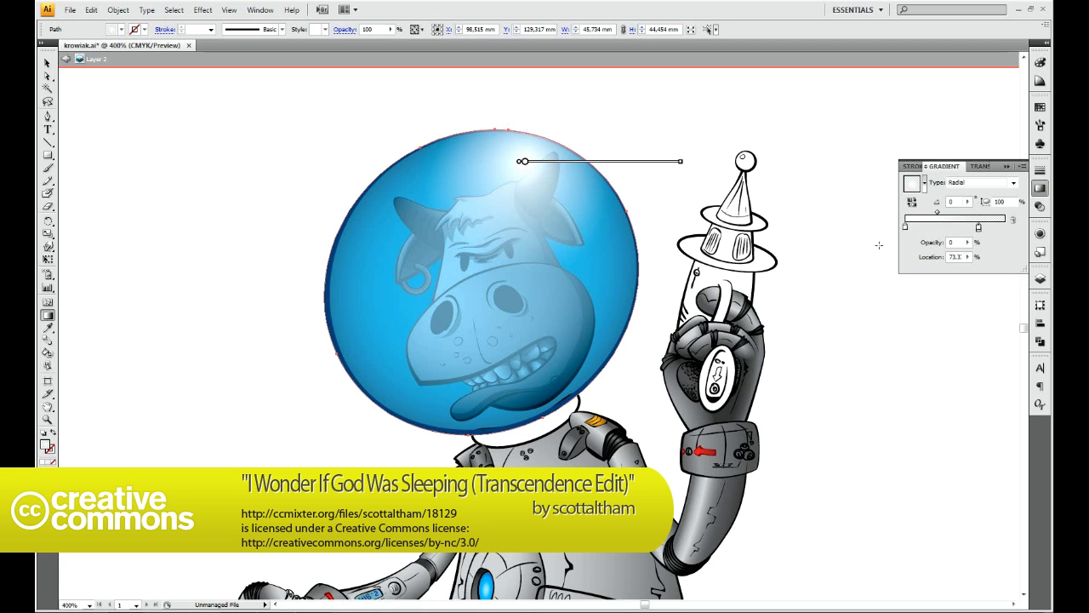
pyautogui.press('v')
pyautogui.click(666, 244)
# - Give another circle a gradient running from blue at the bottom to clear at the top
pyautogui.click(427, 404)
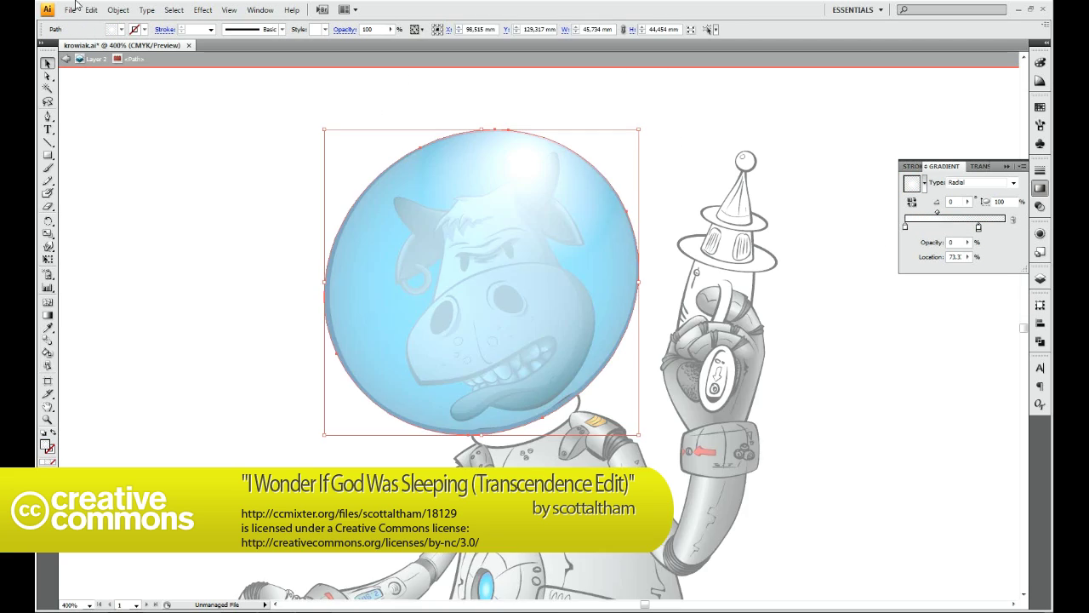
pyautogui.press('/')
pyautogui.press('.')
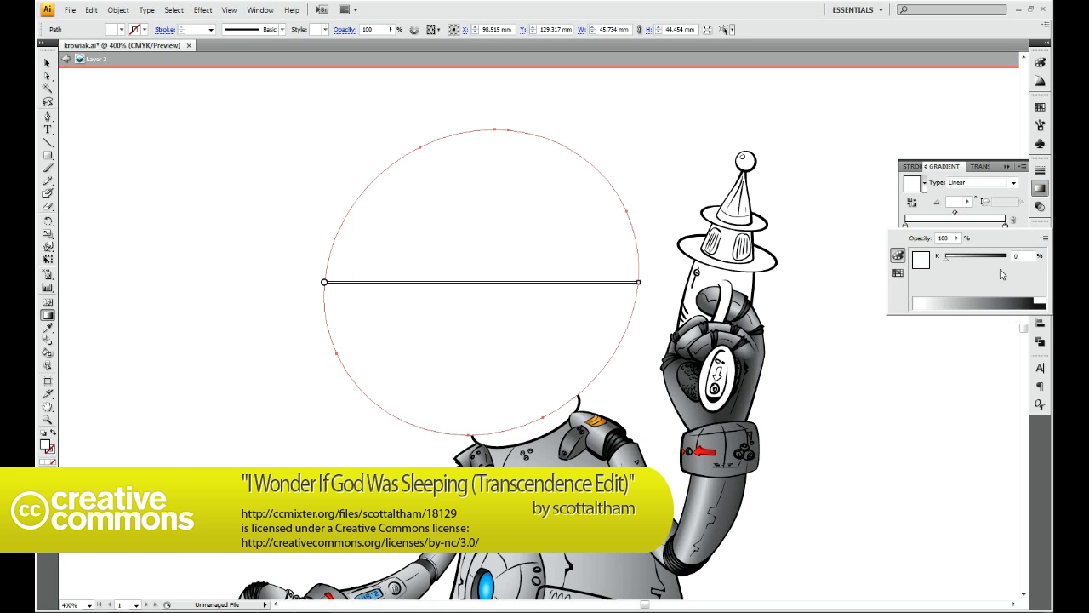
pyautogui.moveTo(479, 274); pyautogui.dragTo(513, 421)
# - Draw an ellipse over the helmet's upper part, then resize and tilt it
pyautogui.moveTo(47, 155); pyautogui.dragTo(73, 187)
pyautogui.moveTo(247, 106); pyautogui.dragTo(643, 302)
pyautogui.press('v')
pyautogui.moveTo(651, 98); pyautogui.dragTo(607, 80)
pyautogui.moveTo(490, 336)
pyautogui.mouseDown()
pyautogui.moveTo(497, 349)
pyautogui.moveTo(476, 235)
pyautogui.mouseUp()
# - Cut the ellipse out of the lower circle with Pathfinder Minus Front to form the reflection band
pyautogui.press('v')
pyautogui.moveTo(454, 170); pyautogui.dragTo(584, 335)
pyautogui.hotkey('ctrl', 'shift', 'F9')
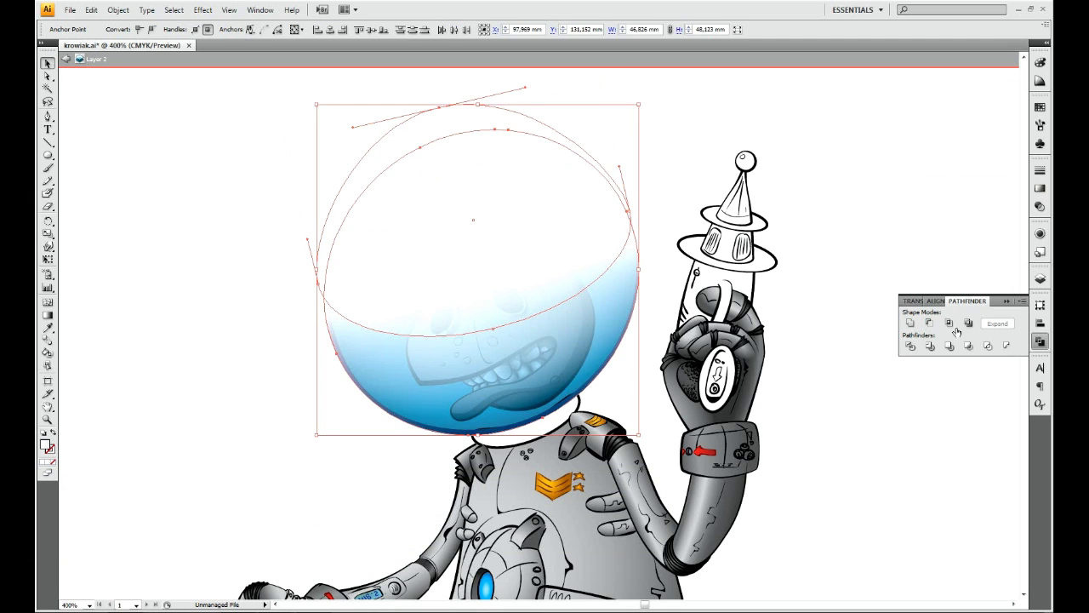
pyautogui.press('g')
pyautogui.moveTo(469, 233); pyautogui.dragTo(504, 375)
# - Set the reflection band to 46% opacity and redraw its gradient top to bottom
pyautogui.press('v')
pyautogui.click(606, 308)
pyautogui.hotkey('ctrl', 'shift', 'F10')
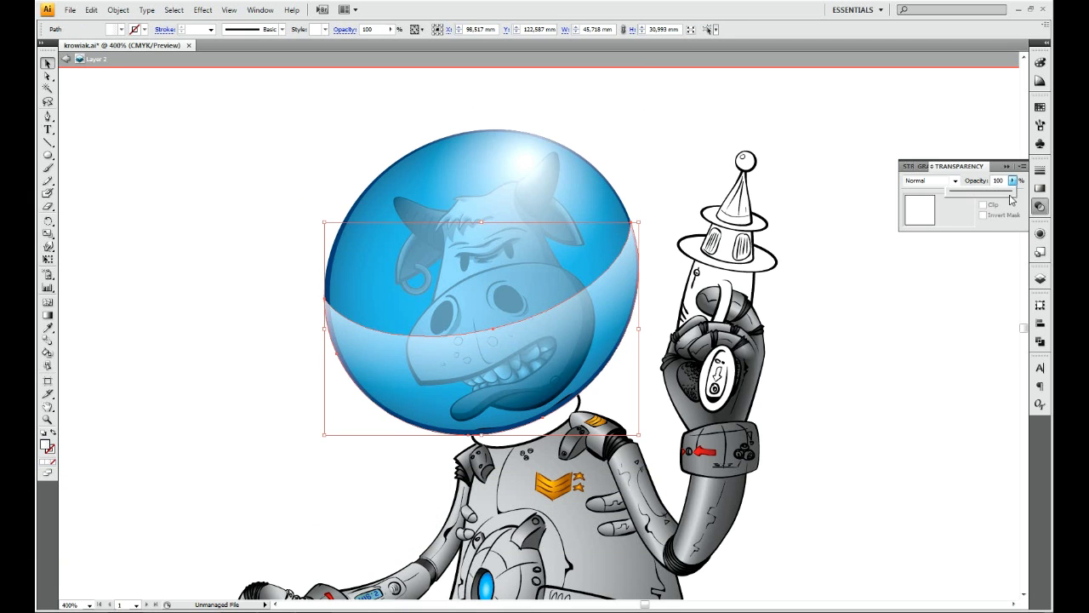
pyautogui.press('g')
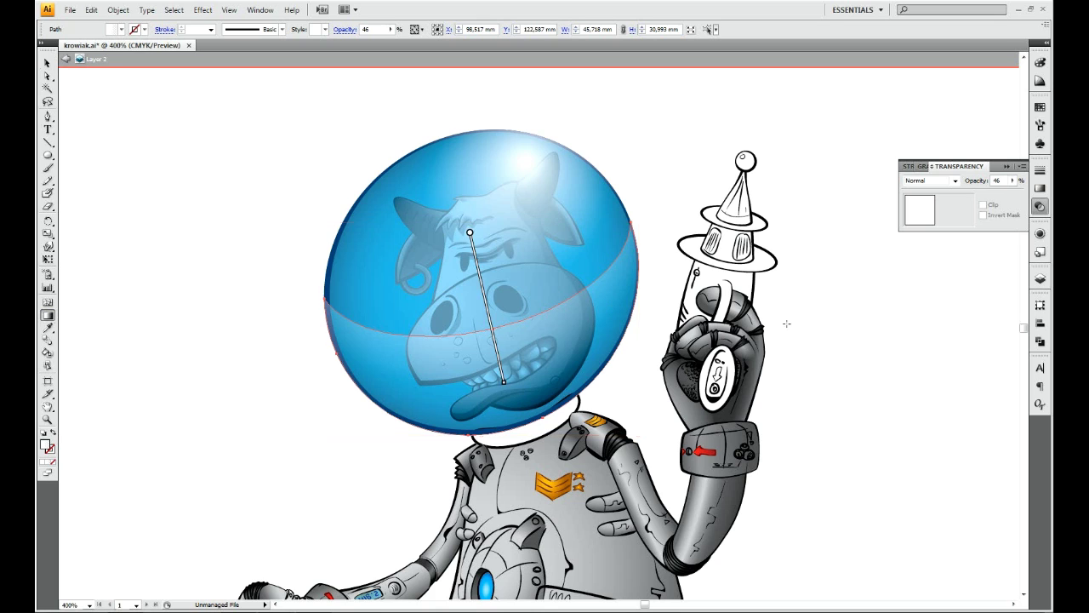
pyautogui.moveTo(476, 258); pyautogui.dragTo(513, 422)
# - Make the band's gradient radial with a teal stop at adjusted opacity
pyautogui.hotkey('ctrl', 'F9')
pyautogui.doubleClick(1006, 222)
pyautogui.click(966, 242)
pyautogui.moveTo(978, 284); pyautogui.dragTo(983, 283)
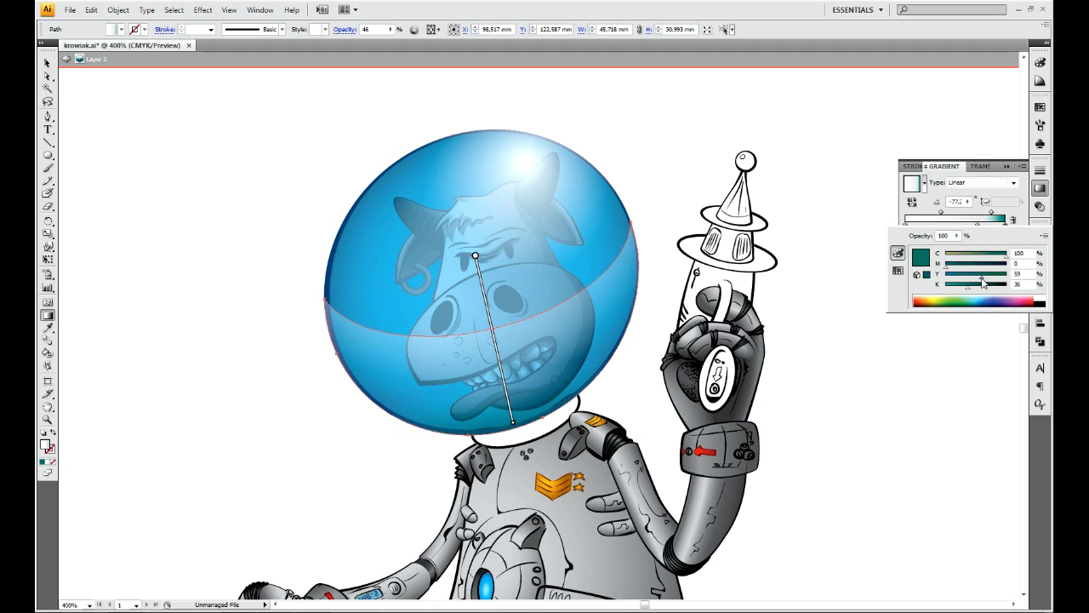
pyautogui.click(1013, 182)
pyautogui.click(974, 204)
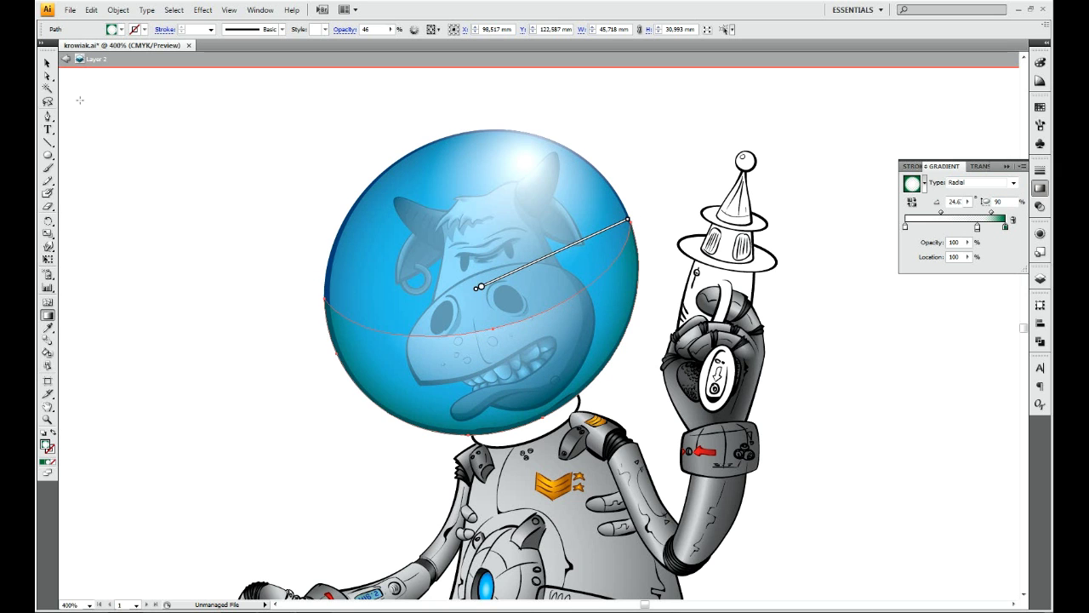
# - Inspect the reflection band's edge up close, then zoom back out to the helmet
pyautogui.click(941, 357)
pyautogui.hotkey('ctrl', '+')
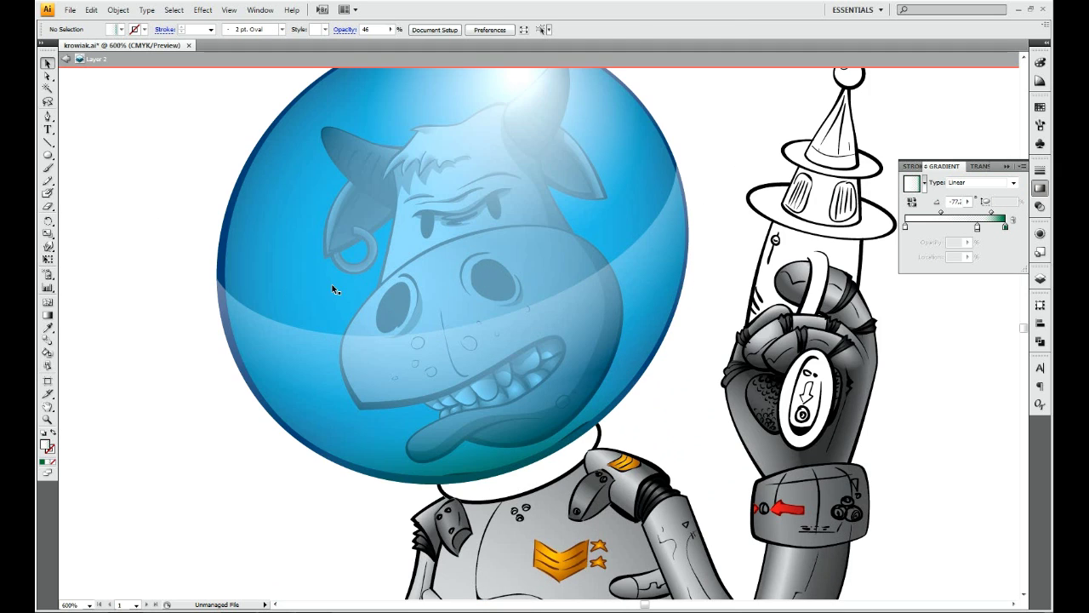
pyautogui.press('p')
pyautogui.keyDown('ctrl'); pyautogui.click(361, 340); pyautogui.keyUp('ctrl')
pyautogui.hotkey('ctrl', '+')
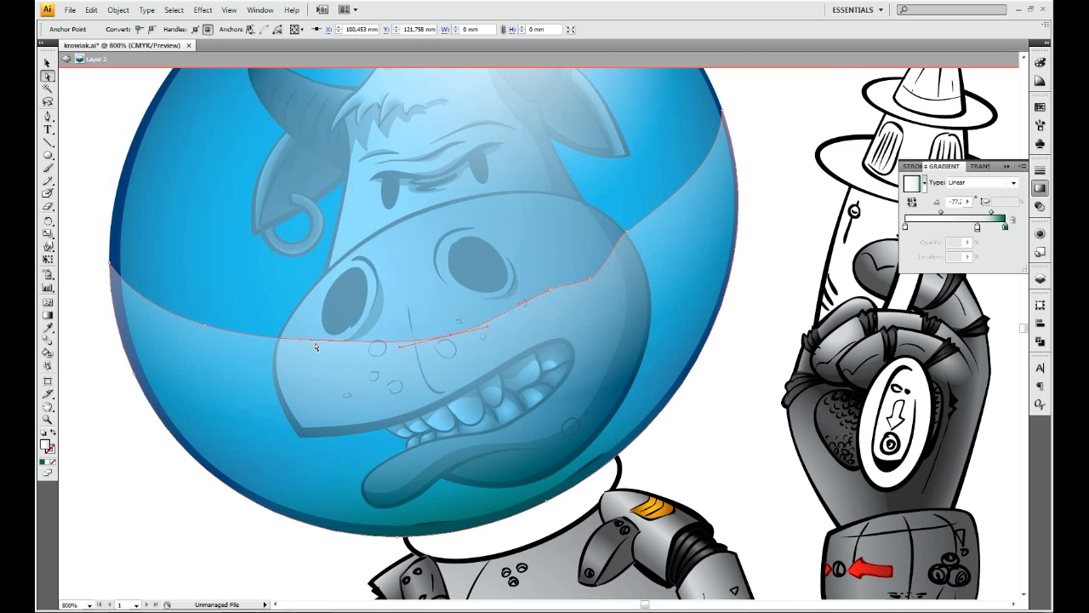
pyautogui.hotkey('ctrl', '-')
pyautogui.hotkey('ctrl', '-')
pyautogui.hotkey('ctrl', '-')
pyautogui.press('F6')
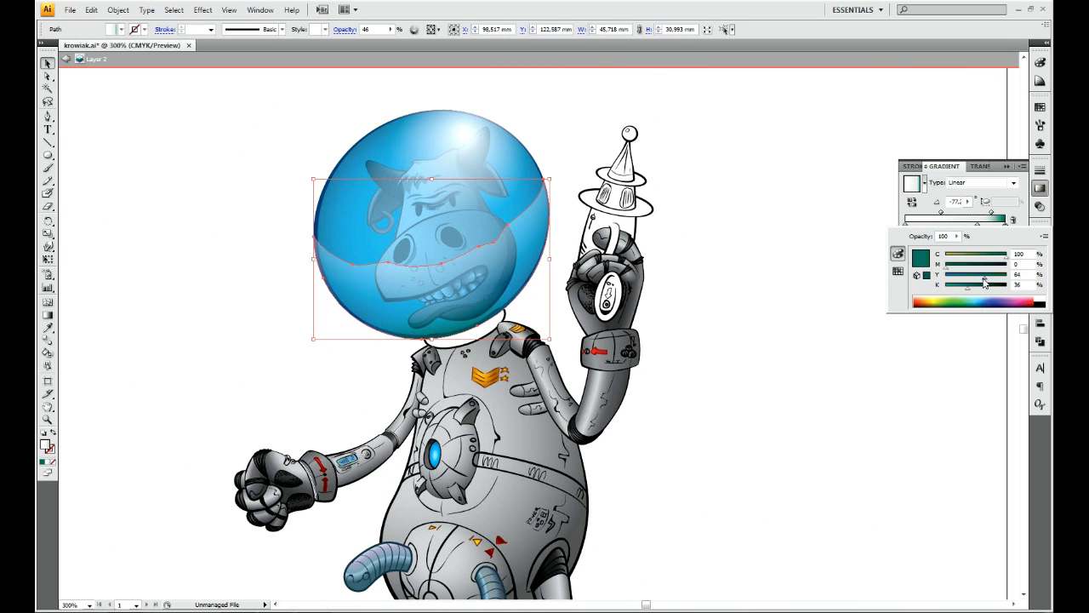
pyautogui.press('F6')
pyautogui.moveTo(511, 340); pyautogui.dragTo(604, 404)
# - Adjust the glass sphere's opacity in the Transparency panel
pyautogui.click(614, 217)
pyautogui.hotkey('ctrl', 'shift', 'F10')
pyautogui.click(1012, 180)
pyautogui.moveTo(991, 197)
pyautogui.mouseDown()
pyautogui.moveTo(979, 196)
pyautogui.moveTo(991, 196)
pyautogui.mouseUp()
# - Select the neck ring and apply a radial gradient fill to it
pyautogui.click(640, 289)
pyautogui.hotkey('ctrl', '+')
pyautogui.hotkey('ctrl', '+')
pyautogui.hotkey('ctrl', '+')
pyautogui.click(471, 349)
pyautogui.press('g')
pyautogui.click(912, 183)
# - Colour the neck ring's gradient stops dark teal-blue and run it from mouth to collar
pyautogui.doubleClick(1006, 223)
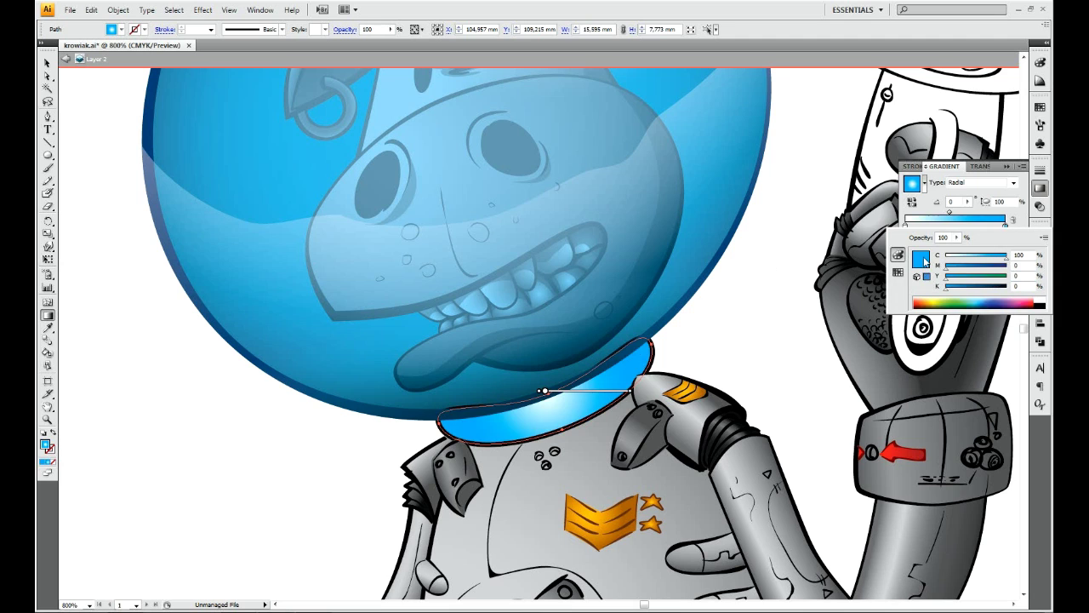
pyautogui.click(994, 302)
pyautogui.click(979, 303)
pyautogui.moveTo(946, 287); pyautogui.dragTo(987, 294)
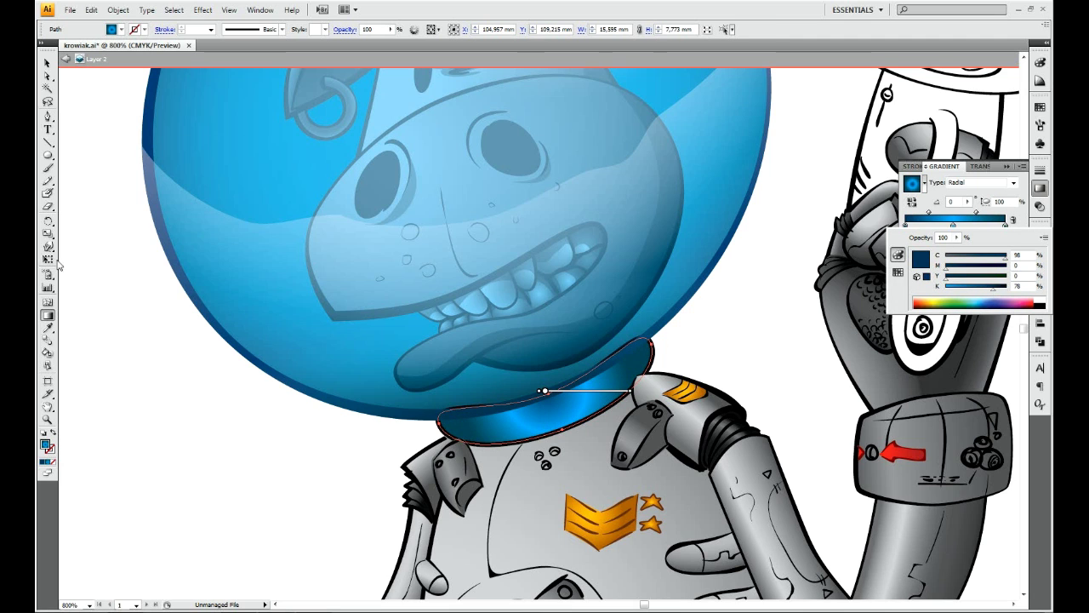
pyautogui.moveTo(487, 191); pyautogui.dragTo(538, 434)
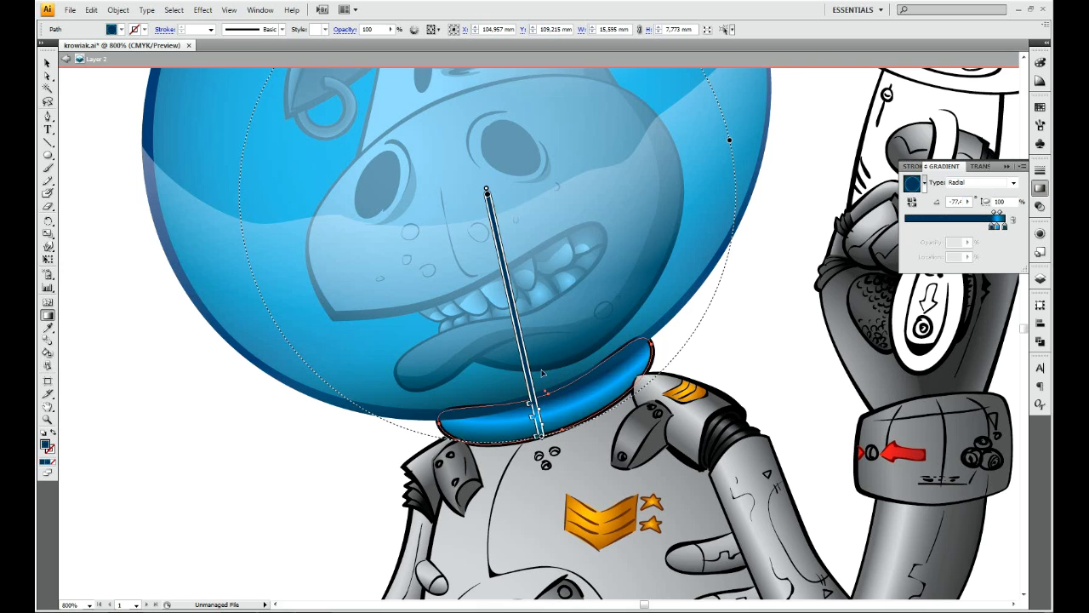
pyautogui.moveTo(474, 194); pyautogui.dragTo(529, 439)
pyautogui.doubleClick(1004, 225)
pyautogui.moveTo(985, 285); pyautogui.dragTo(970, 292)
# - Reselect the neck ring and helmet group to review the white gradient stop, then deselect
pyautogui.keyDown('ctrl'); pyautogui.click(265, 375); pyautogui.keyUp('ctrl')
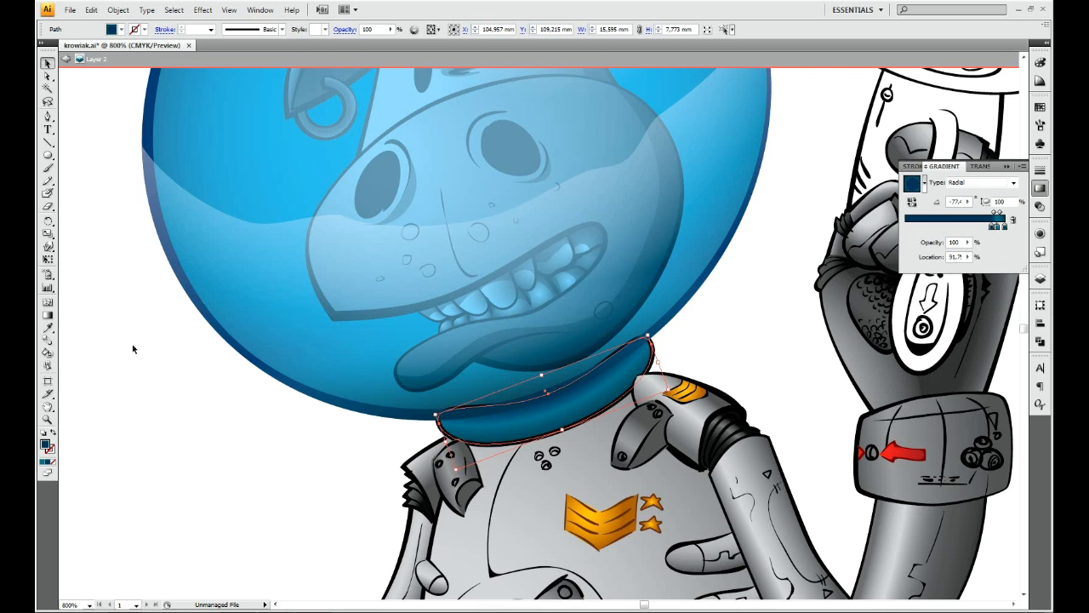
pyautogui.hotkey('ctrl', '+')
pyautogui.click(596, 358)
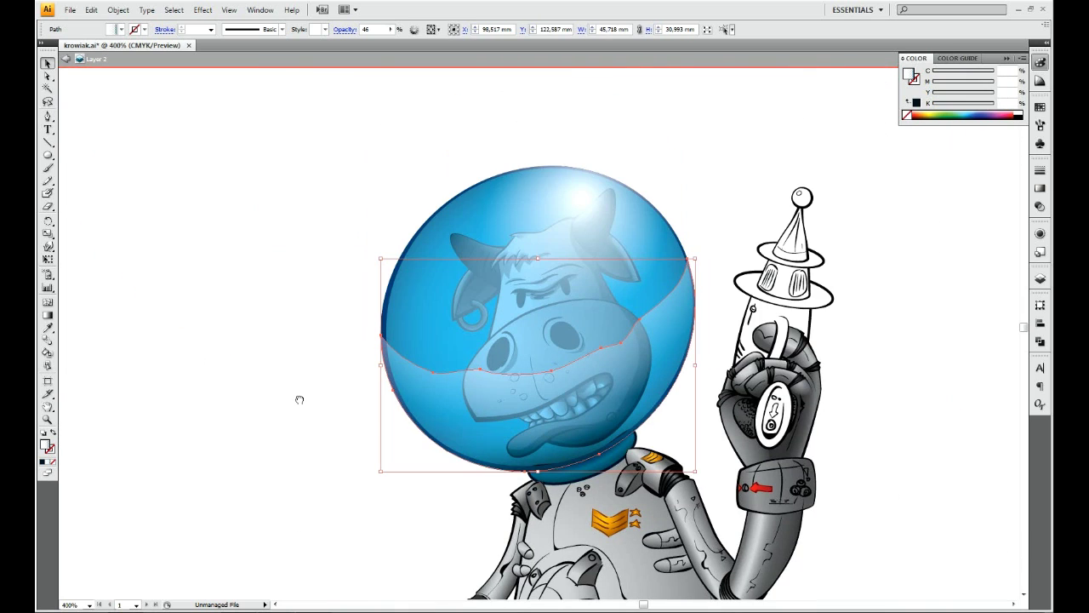
pyautogui.click(418, 380)
pyautogui.scroll(-3, 468, 401)
pyautogui.hscroll(-2, 481, 213)
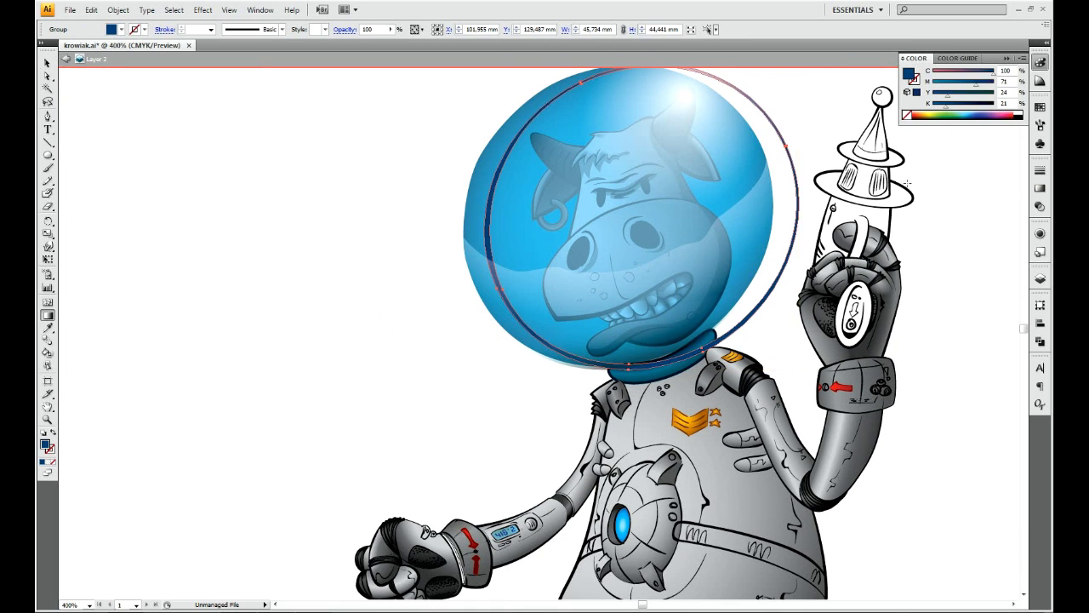
pyautogui.click(1040, 188)
pyautogui.doubleClick(907, 224)
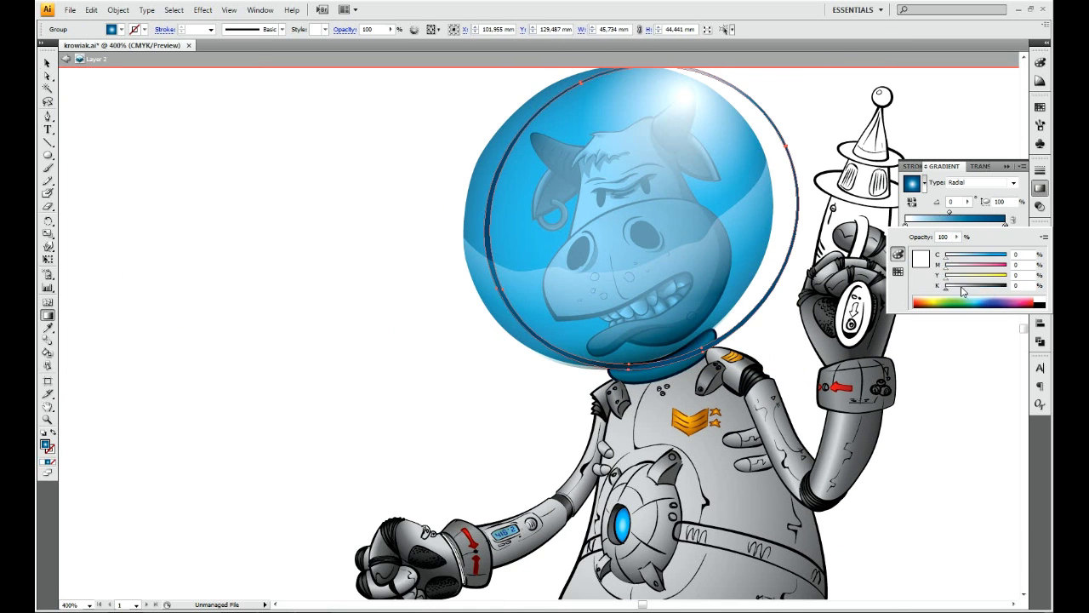
pyautogui.press('v')
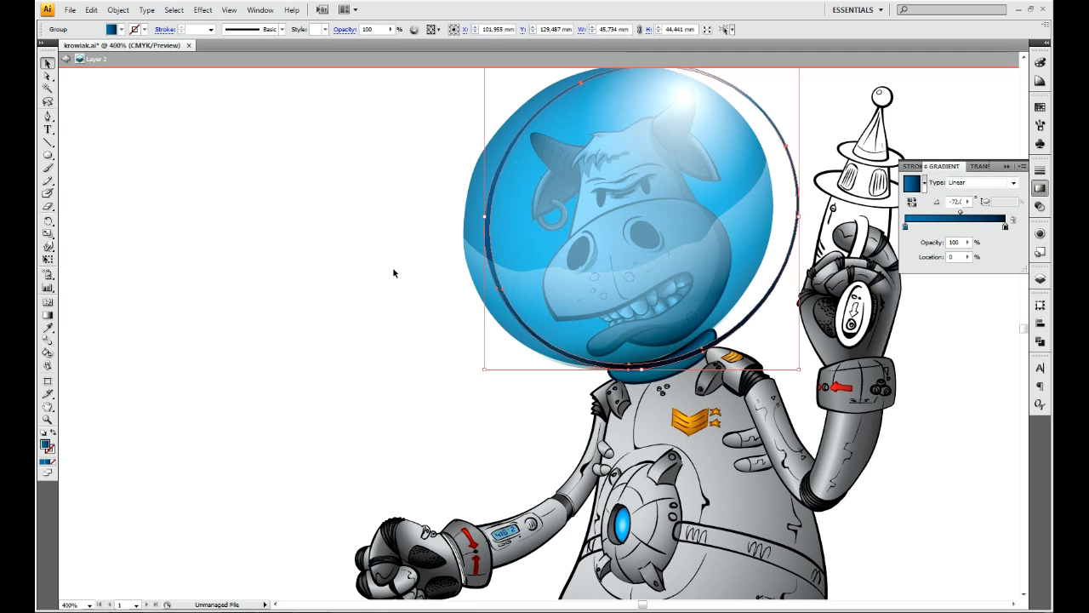
pyautogui.click(438, 372)
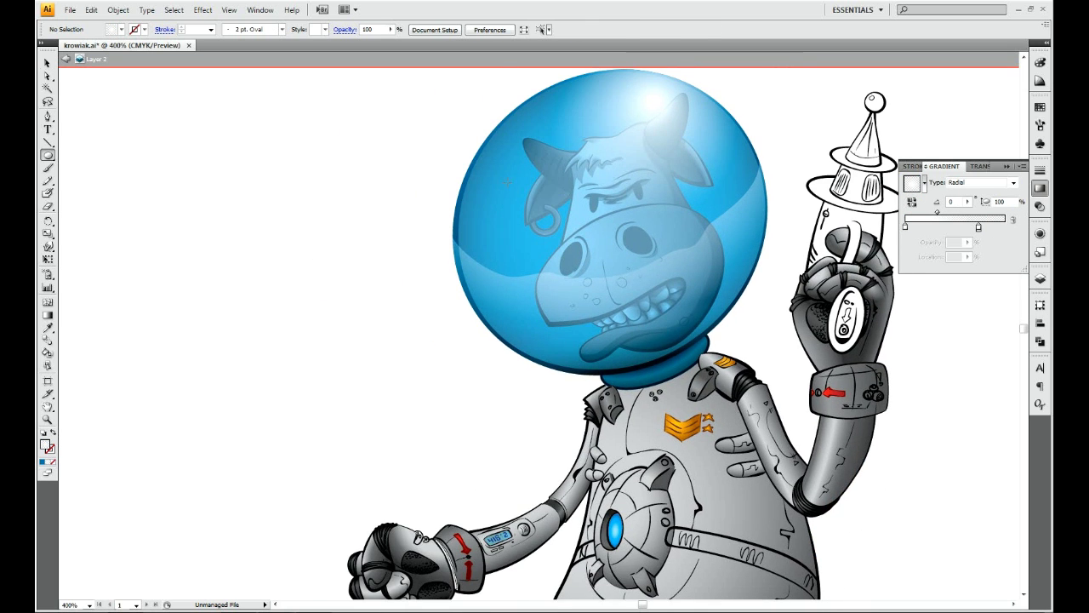
# - Draw a small highlight circle and place a duplicate along the collar
pyautogui.moveTo(507, 181)
pyautogui.mouseDown()
pyautogui.moveTo(531, 206)
pyautogui.moveTo(506, 194)
pyautogui.mouseUp()
pyautogui.press('v')
pyautogui.hotkey('ctrl', '+')
pyautogui.moveTo(508, 128); pyautogui.dragTo(489, 138)
pyautogui.moveTo(662, 464); pyautogui.dragTo(660, 462)
pyautogui.hotkey('ctrl', '+')
pyautogui.hotkey('ctrl', '+')
pyautogui.hotkey('ctrl', '+')
pyautogui.moveTo(520, 414); pyautogui.dragTo(758, 349)
# - Lower the collar highlight's opacity and blend it in Screen mode
pyautogui.click(1040, 206)
pyautogui.moveTo(1011, 180); pyautogui.dragTo(983, 197)
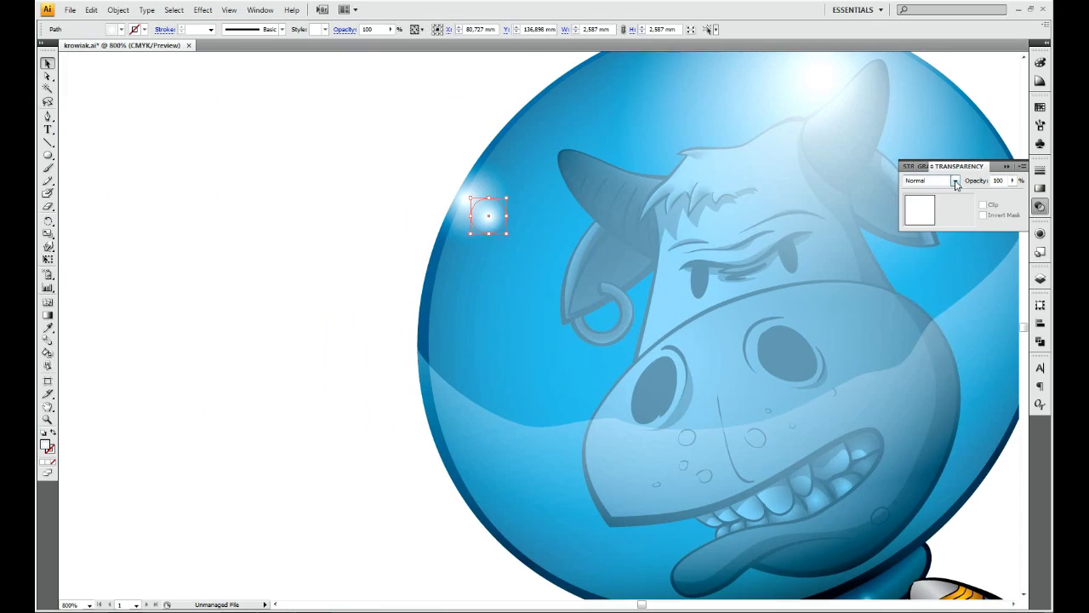
pyautogui.click(932, 181)
pyautogui.click(919, 230)
pyautogui.click(524, 324)
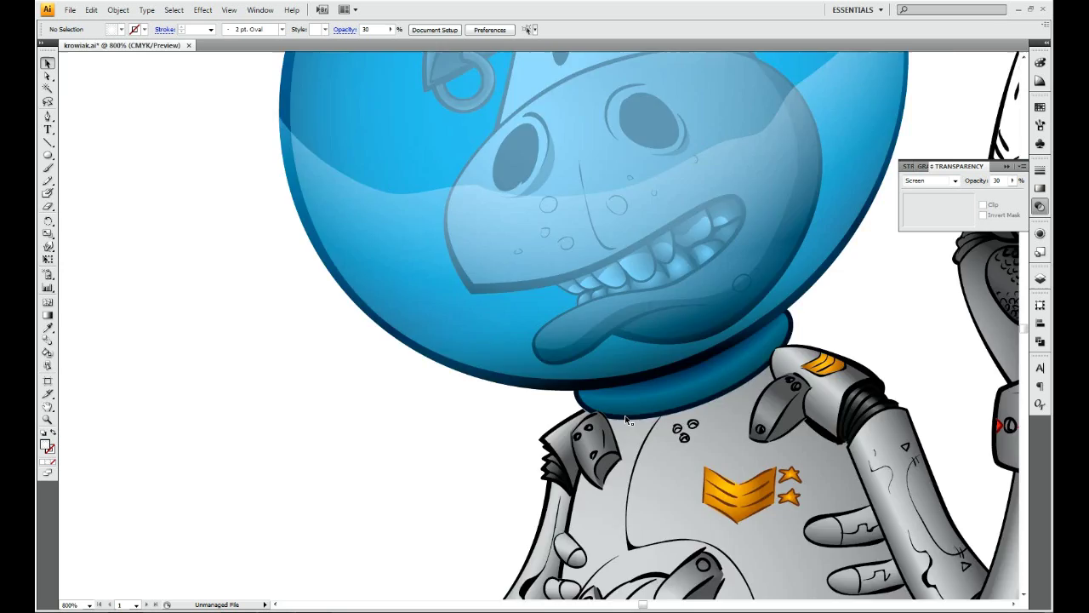
# - Pen two curved highlight strokes along the collar
pyautogui.press('p')
pyautogui.click(628, 387)
pyautogui.click(793, 349)
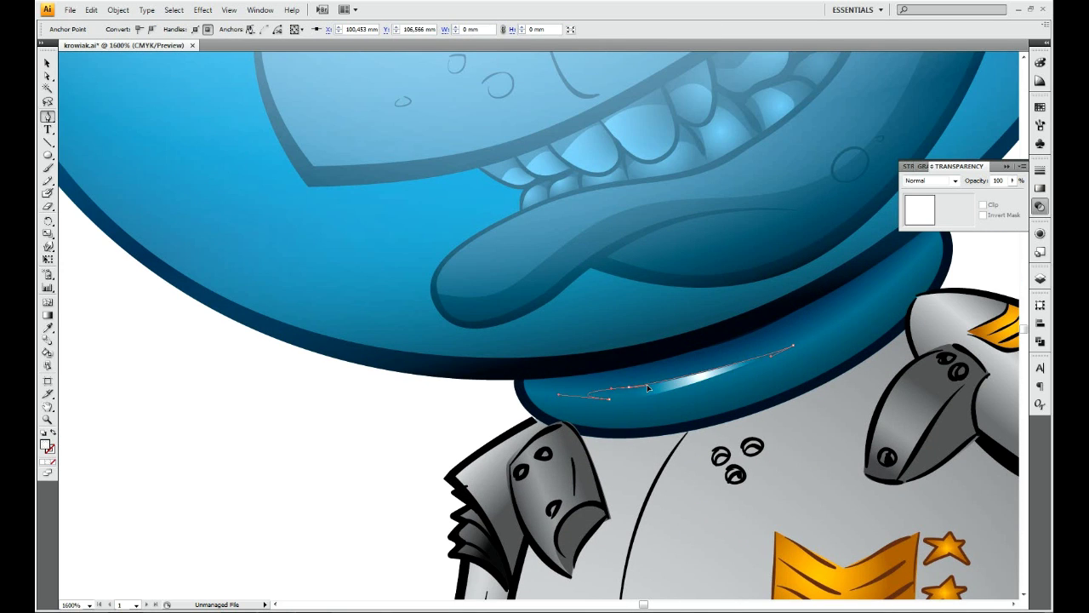
pyautogui.keyDown('ctrl'); pyautogui.click(714, 398); pyautogui.keyUp('ctrl')
pyautogui.click(729, 382)
pyautogui.moveTo(851, 321); pyautogui.dragTo(890, 287)
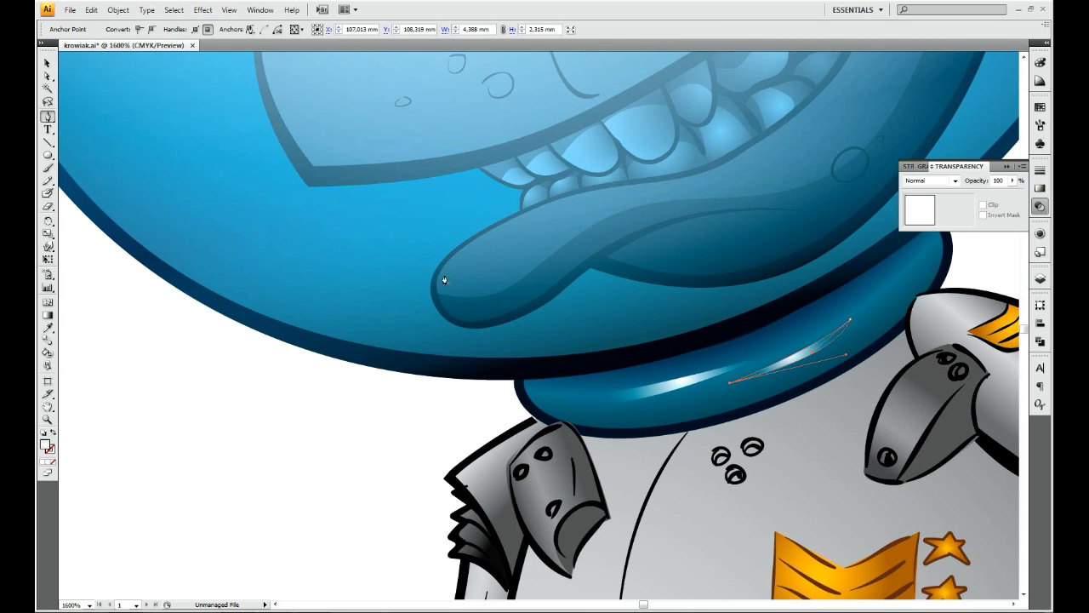
pyautogui.hotkey('ctrl', 'shift', 'a')
pyautogui.hotkey('ctrl', '0')
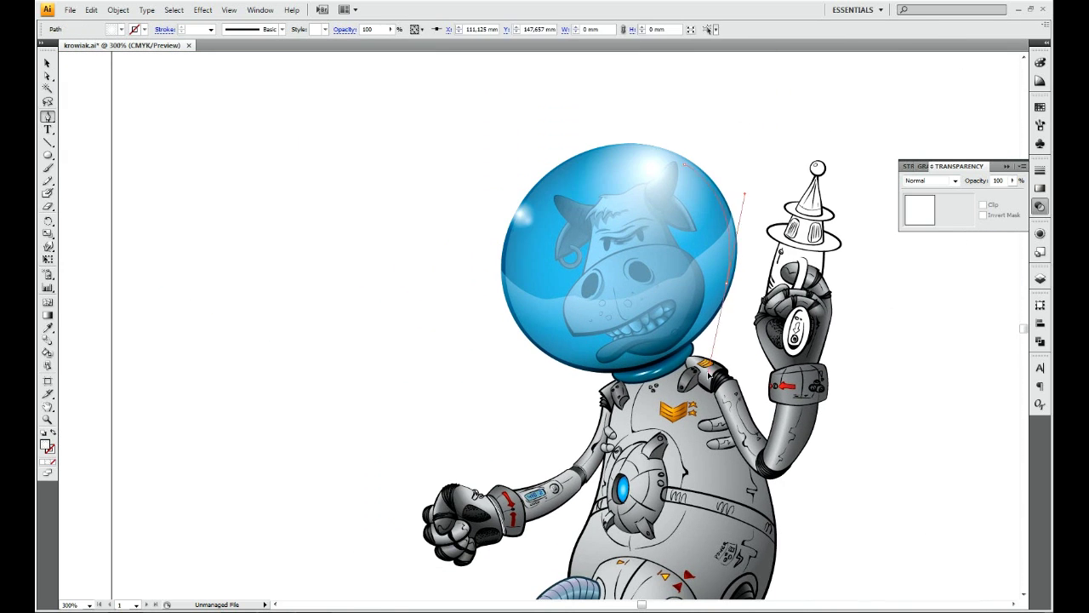
pyautogui.click(682, 169)
# - Draw a curved highlight path across the helmet and deselect it
pyautogui.click(509, 270)
pyautogui.moveTo(596, 367); pyautogui.dragTo(680, 385)
pyautogui.press('v')
pyautogui.hotkey('ctrl', 'shift', 'a')
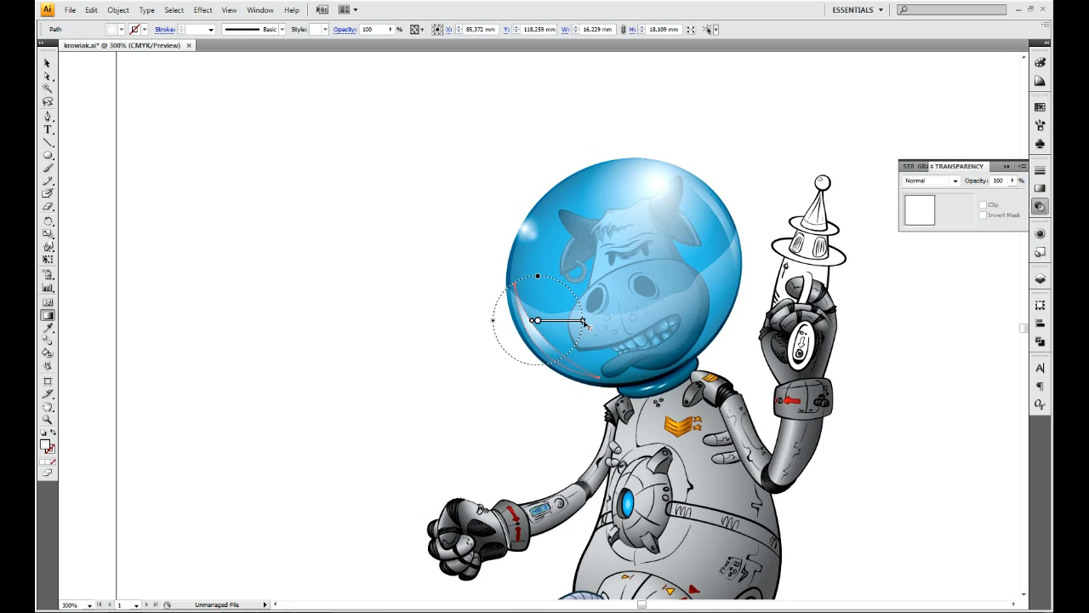
pyautogui.scroll(-3, 545, 348)
# - Give the ray gun's cone a dark red outline
pyautogui.scroll(2, 744, 290)
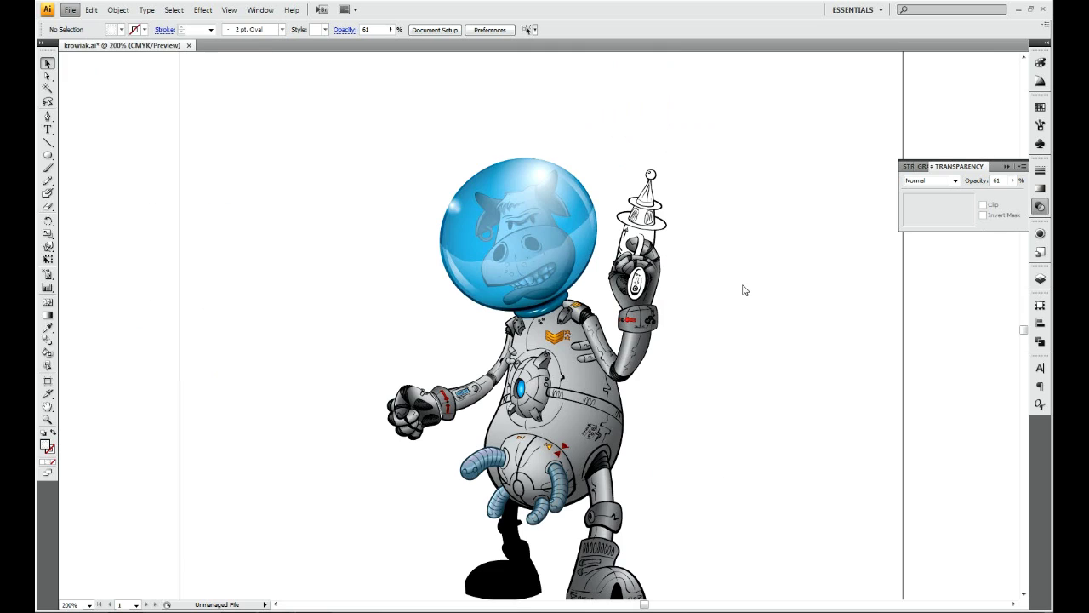
pyautogui.scroll(3, 669, 182)
pyautogui.click(579, 128)
pyautogui.scroll(2, 669, 182)
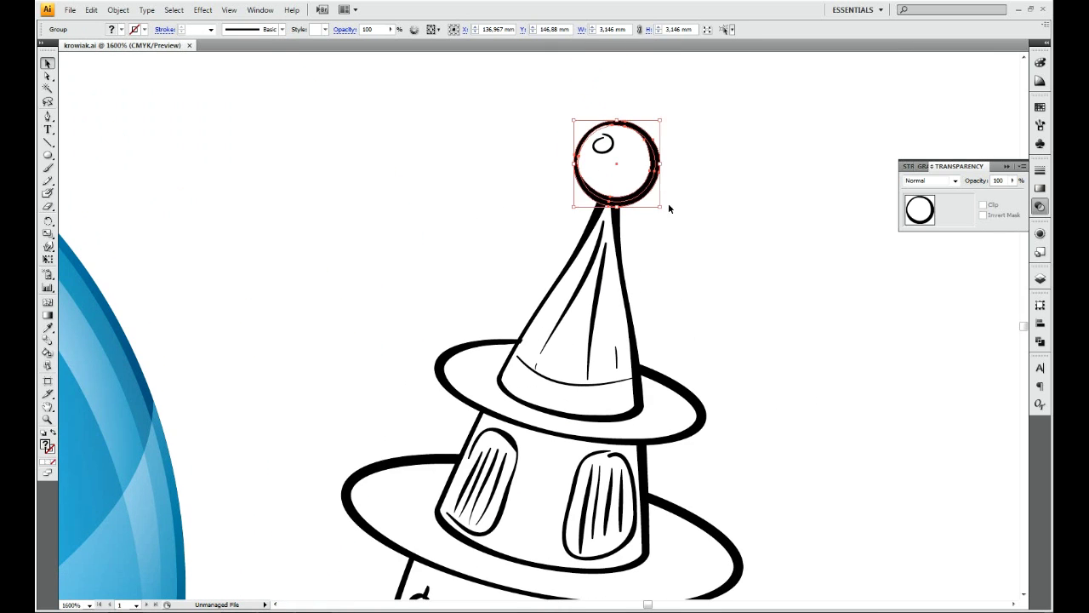
pyautogui.press('F6')
pyautogui.scroll(-3, 633, 229)
pyautogui.click(633, 229)
pyautogui.click(918, 119)
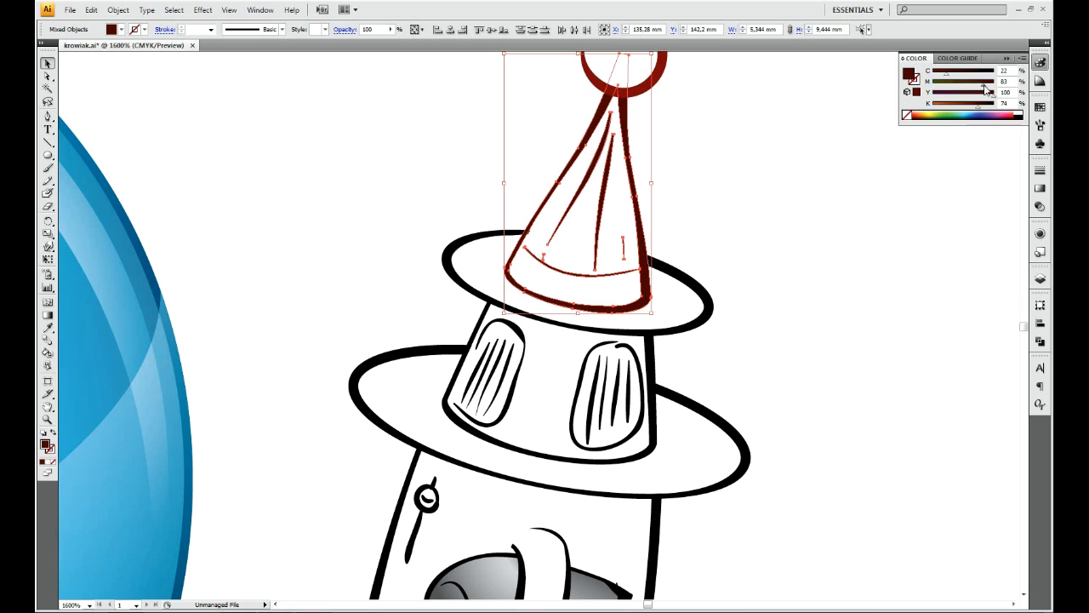
# - Select the window band, the hand-held gun parts and the ray gun's rings
pyautogui.moveTo(699, 365); pyautogui.dragTo(721, 277)
pyautogui.click(632, 306)
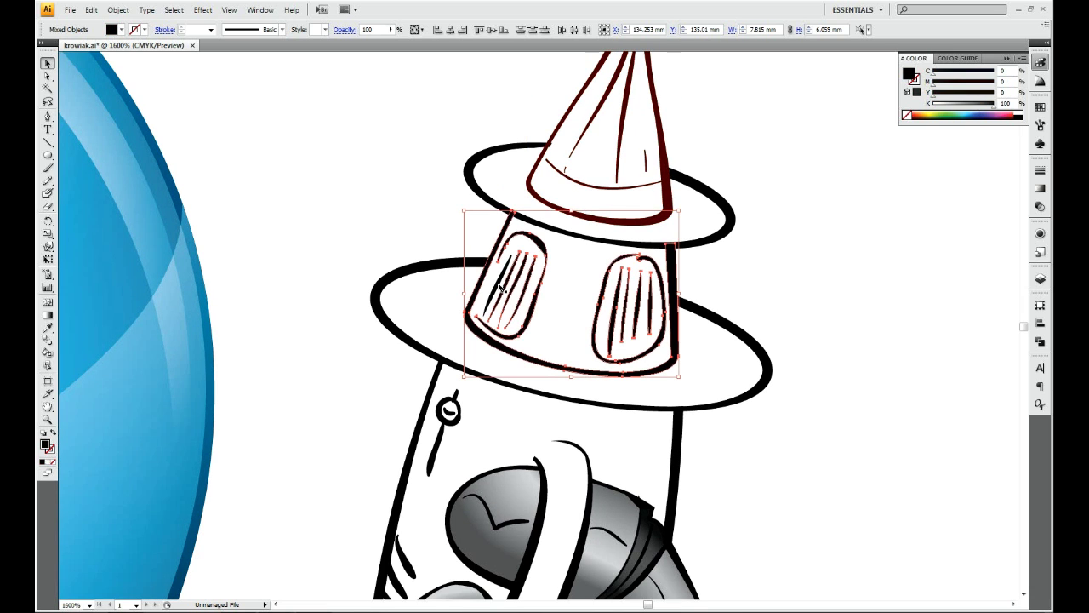
pyautogui.scroll(-5, 545, 298)
pyautogui.click(493, 315)
pyautogui.scroll(-5, 493, 315)
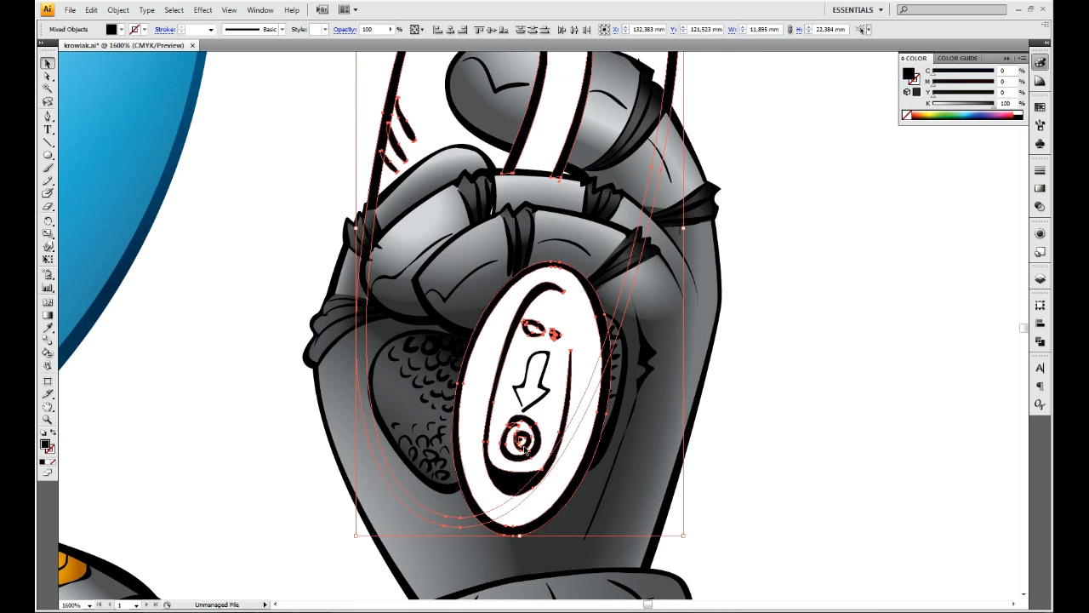
pyautogui.scroll(5, 558, 444)
pyautogui.click(771, 408)
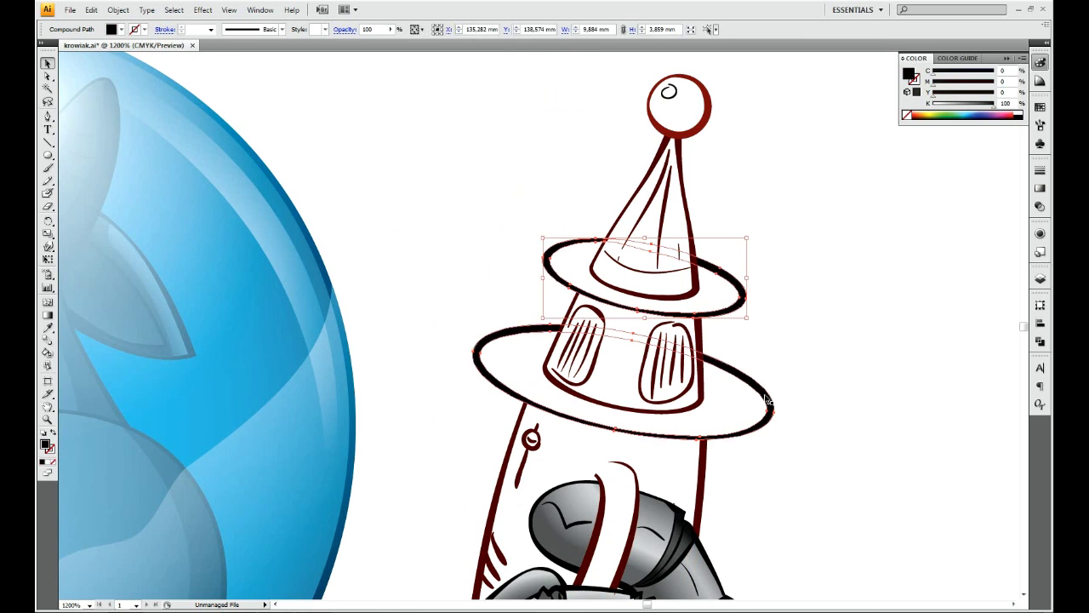
# - Make the rings' outlines brown and zoom in on the tip ball
pyautogui.click(932, 114)
pyautogui.scroll(3, 758, 211)
pyautogui.click(661, 183)
pyautogui.hotkey('ctrl', '+')
# - Give the tip ball a white-to-red radial gradient, white stop at 7.88%, highlight near the top
pyautogui.press('.')
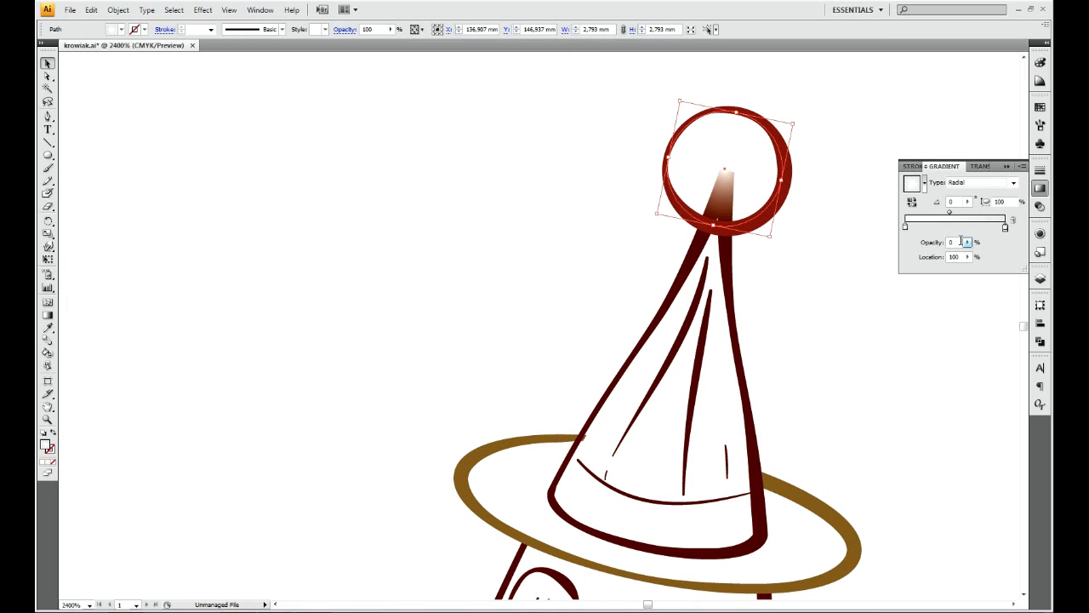
pyautogui.doubleClick(1005, 227)
pyautogui.click(928, 128)
pyautogui.doubleClick(906, 227)
pyautogui.press('g')
pyautogui.moveTo(906, 227); pyautogui.dragTo(936, 212)
pyautogui.moveTo(706, 141); pyautogui.dragTo(766, 207)
pyautogui.press('v')
# - Draw a small white-filled ellipse highlight on the tip ball
pyautogui.click(1040, 62)
pyautogui.press('l')
pyautogui.moveTo(623, 122); pyautogui.dragTo(557, 235)
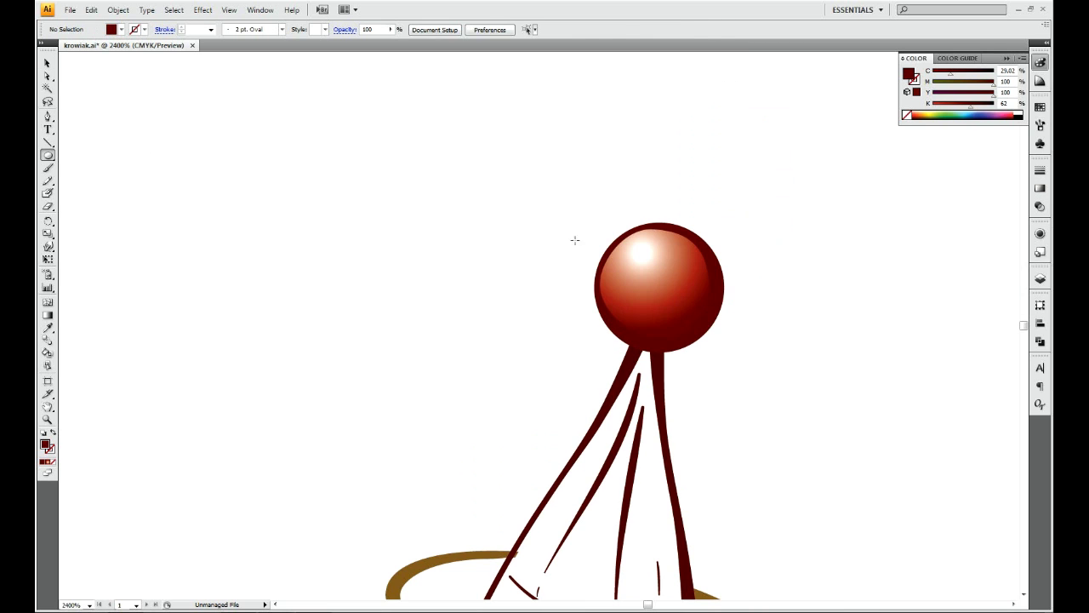
pyautogui.moveTo(493, 211); pyautogui.dragTo(550, 267)
pyautogui.click(1045, 293)
pyautogui.press('v')
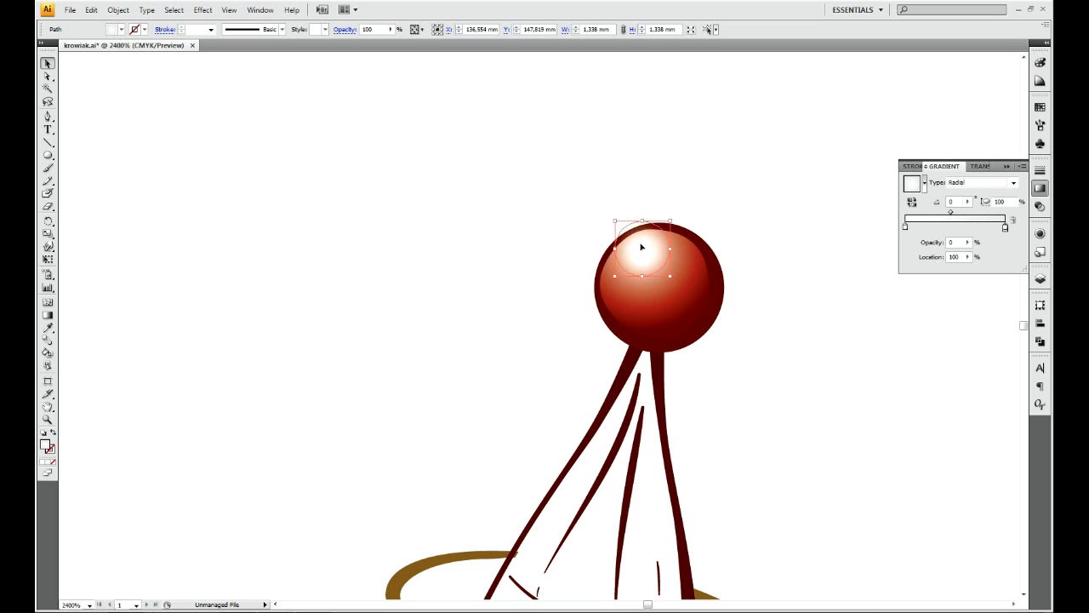
pyautogui.hotkey('ctrl', '-')
pyautogui.hotkey('ctrl', '-')
pyautogui.hotkey('ctrl', '-')
pyautogui.hotkey('ctrl', '-')
# - Fill the gun body with a dark brownish-red linear gradient and adjust its direction
pyautogui.click(635, 285)
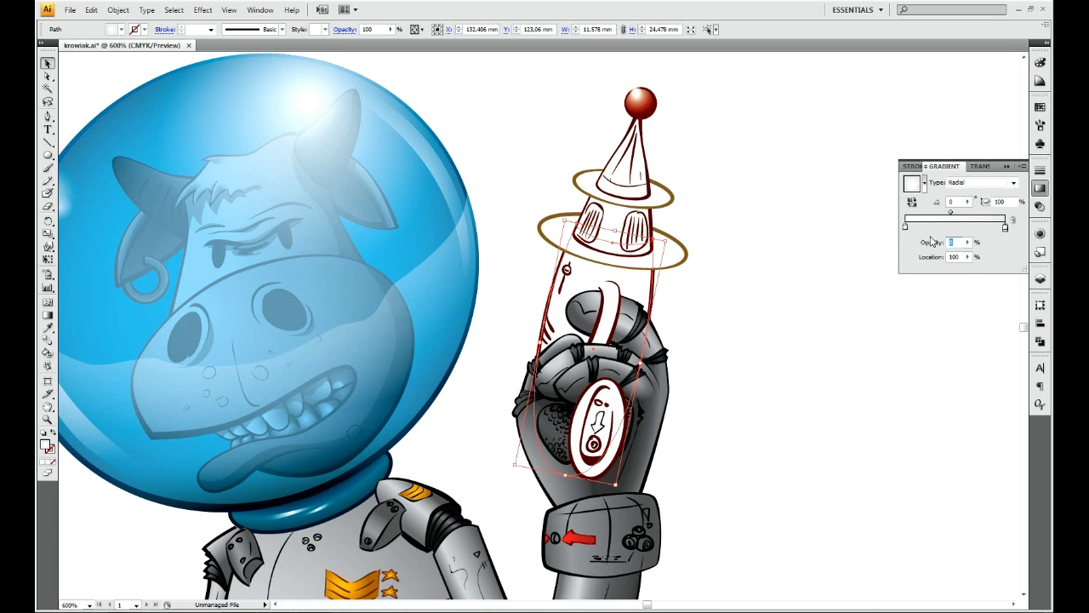
pyautogui.doubleClick(905, 226)
pyautogui.click(1012, 182)
pyautogui.click(962, 194)
pyautogui.moveTo(978, 285); pyautogui.dragTo(1012, 285)
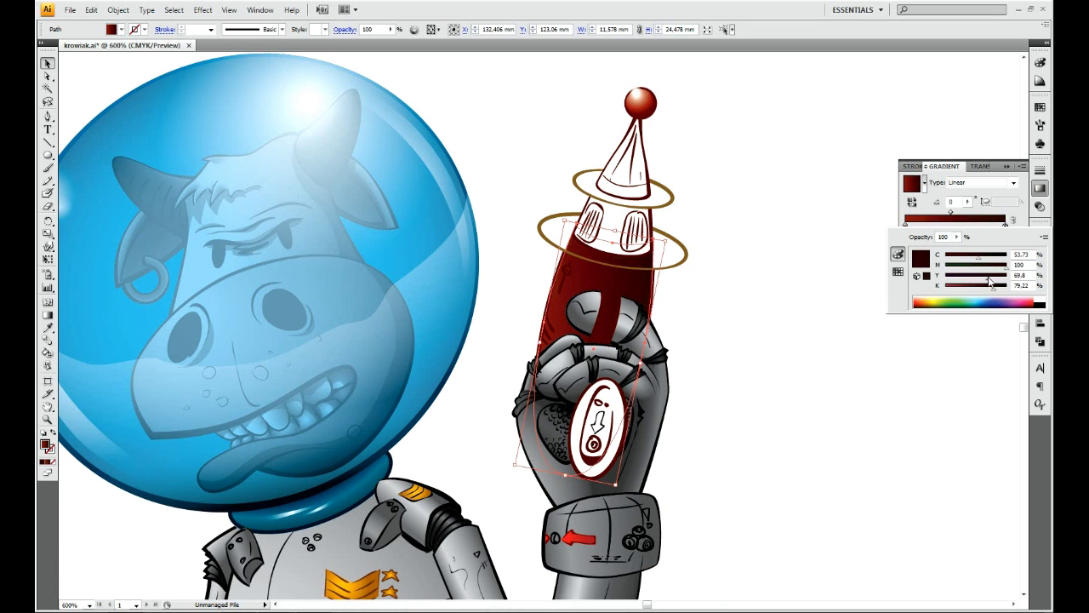
pyautogui.moveTo(948, 264); pyautogui.dragTo(990, 272)
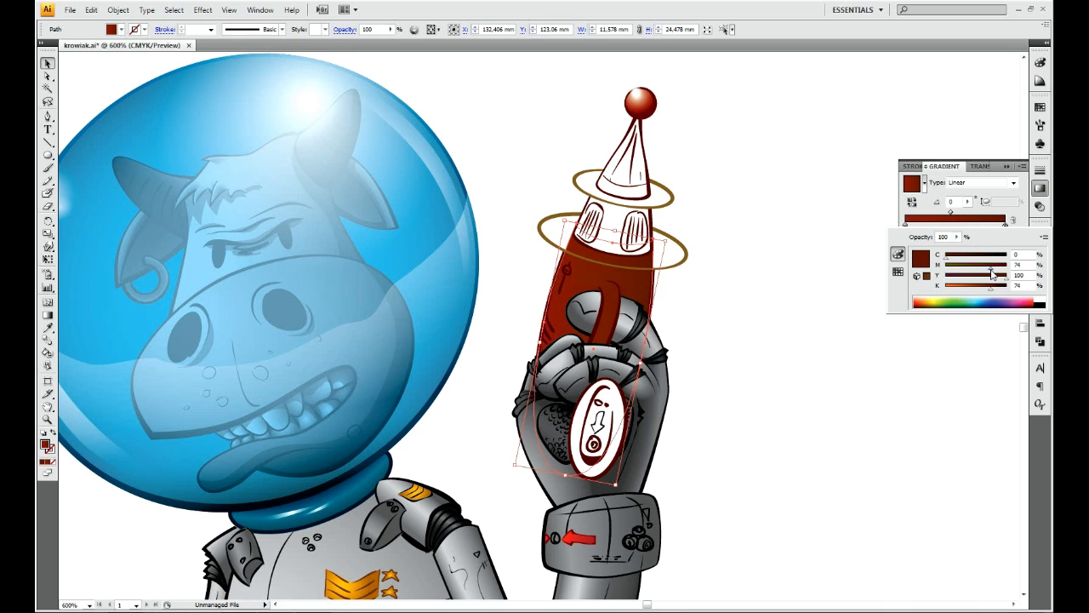
pyautogui.press('g')
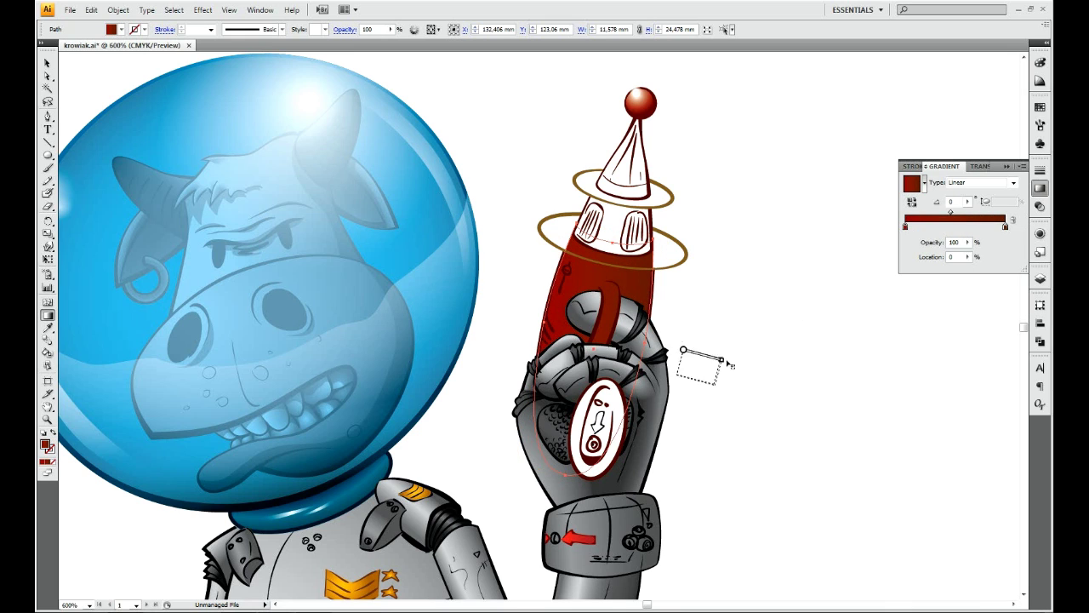
# - Copy the red gradient onto the white cone with the Eyedropper
pyautogui.press('i')
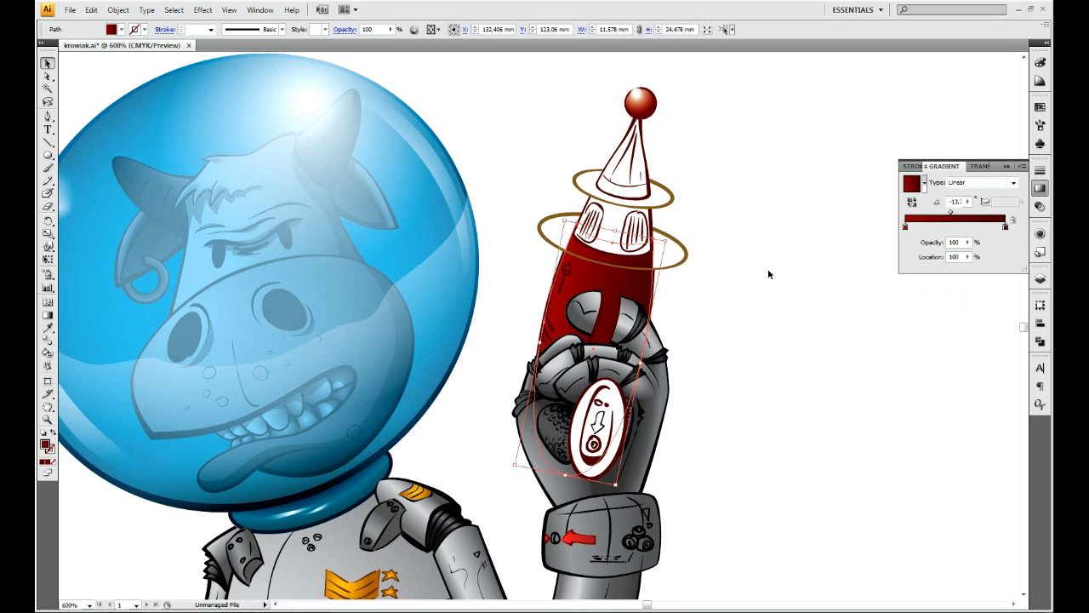
pyautogui.click(579, 271)
pyautogui.press('v')
pyautogui.click(785, 236)
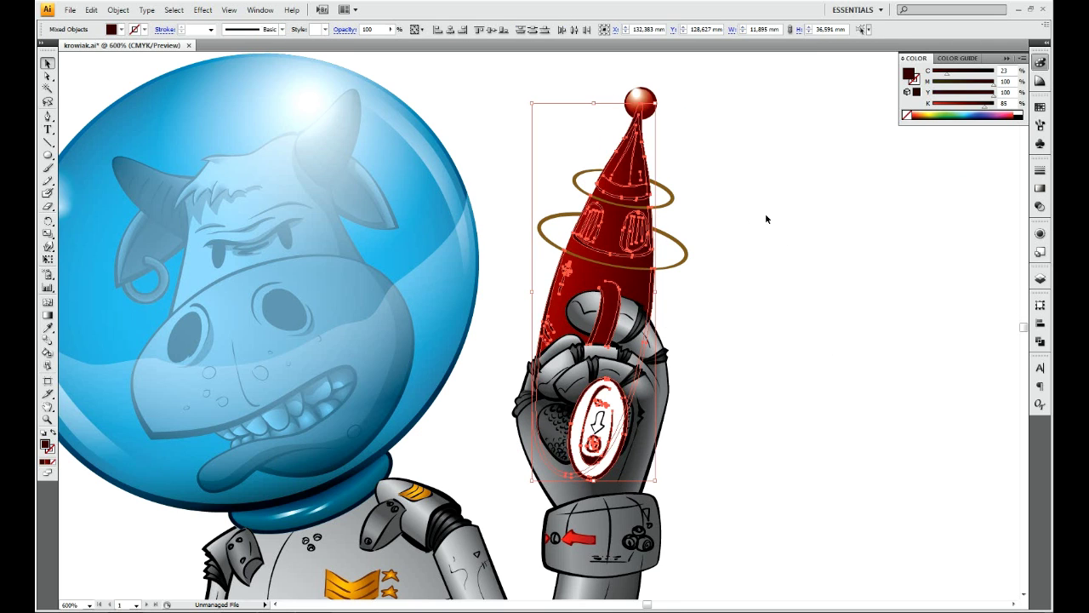
# - Trace a fill shape for the lower ring and give it a radial gradient
pyautogui.hotkey('ctrl', '+')
pyautogui.hotkey('ctrl', '-')
pyautogui.hotkey('ctrl', '-')
pyautogui.hotkey('ctrl', '+')
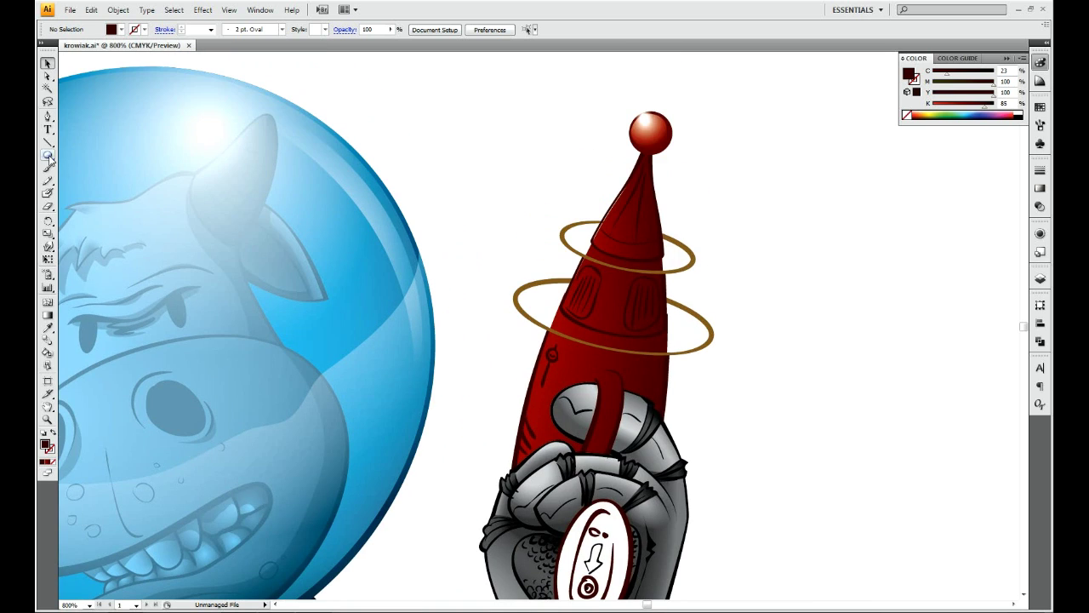
pyautogui.click(47, 116)
pyautogui.hotkey('ctrl', 'y')
pyautogui.hotkey('ctrl', '+')
pyautogui.click(601, 362)
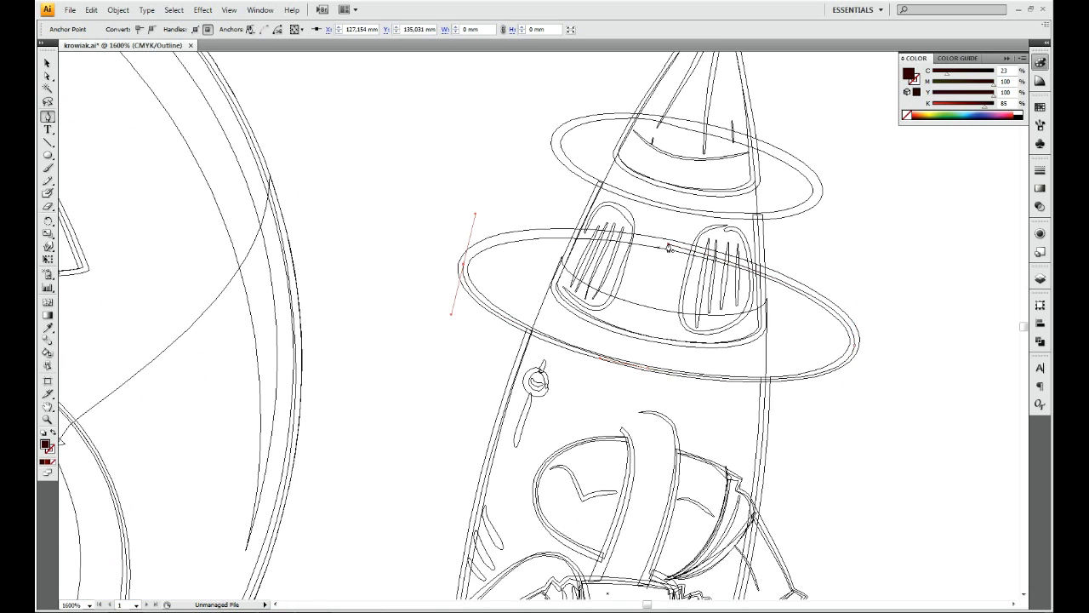
pyautogui.click(683, 249)
pyautogui.hotkey('ctrl', 'y')
pyautogui.press('/')
pyautogui.press('.')
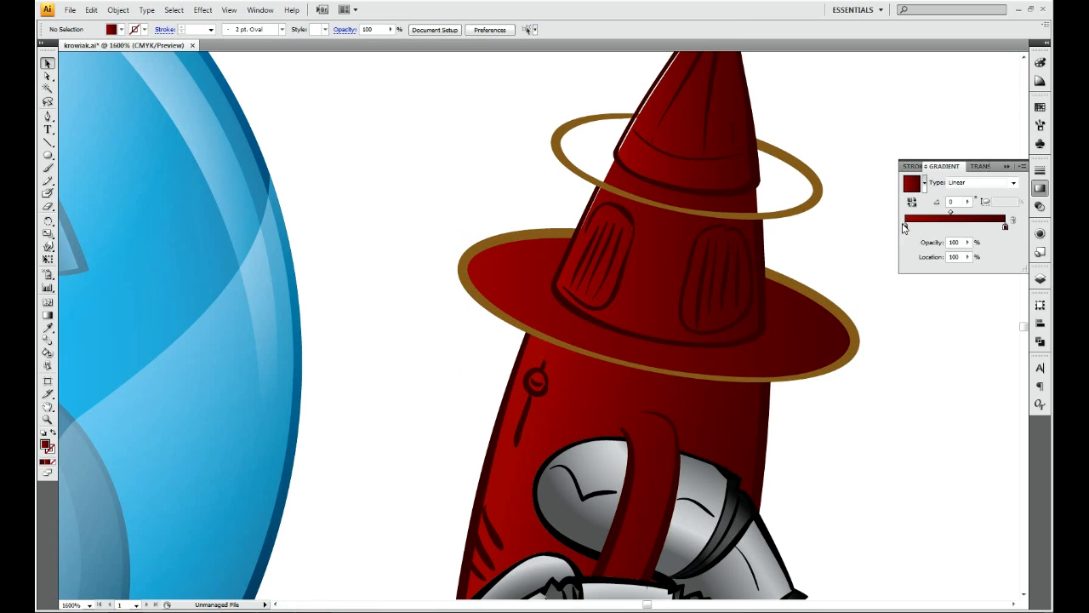
pyautogui.hotkey('ctrl', 'shift', 'a')
# - Make the lower ring's gradient orange, reversed, stretched to its right edge, midpoint toward the rim
pyautogui.doubleClick(906, 222)
pyautogui.moveTo(978, 272); pyautogui.dragTo(980, 266)
pyautogui.click(909, 232)
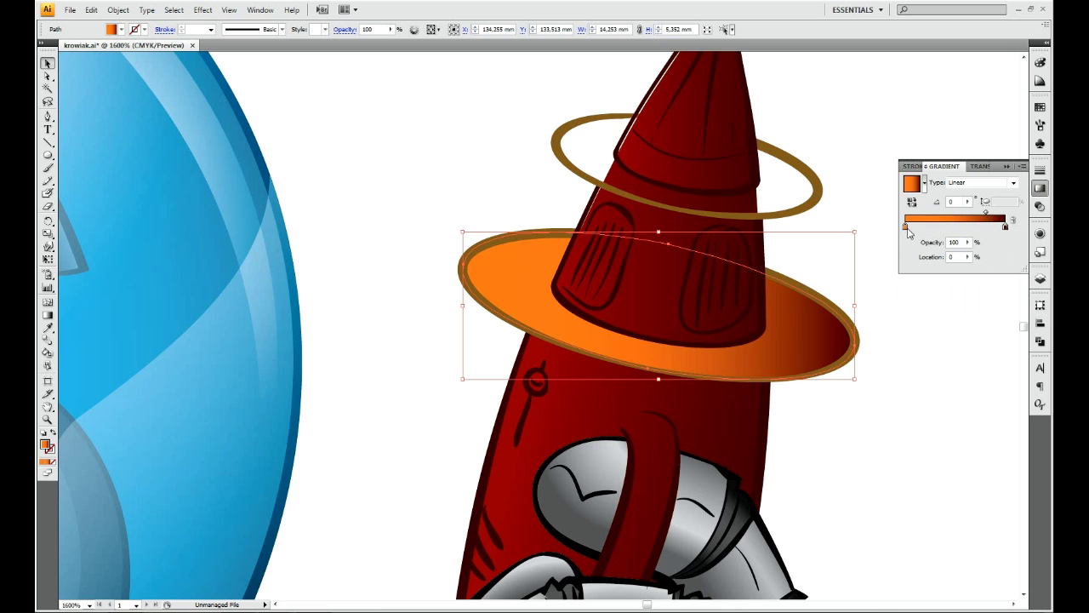
pyautogui.moveTo(813, 334); pyautogui.dragTo(852, 344)
pyautogui.click(911, 202)
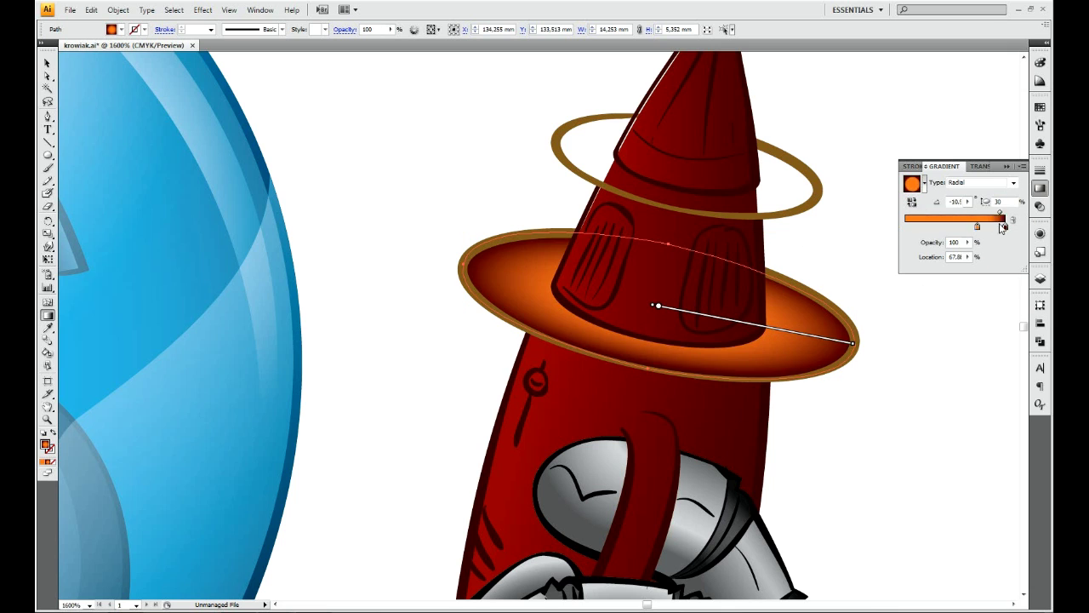
pyautogui.moveTo(955, 212); pyautogui.dragTo(984, 212)
pyautogui.press('v')
pyautogui.hotkey('ctrl', 'shift', 'a')
pyautogui.hotkey('ctrl', '-')
pyautogui.hotkey('ctrl', '-')
pyautogui.hotkey('ctrl', '-')
# - Turn the outer stop of the lower ring's gradient yellow
pyautogui.click(604, 345)
pyautogui.click(1040, 62)
pyautogui.click(989, 89)
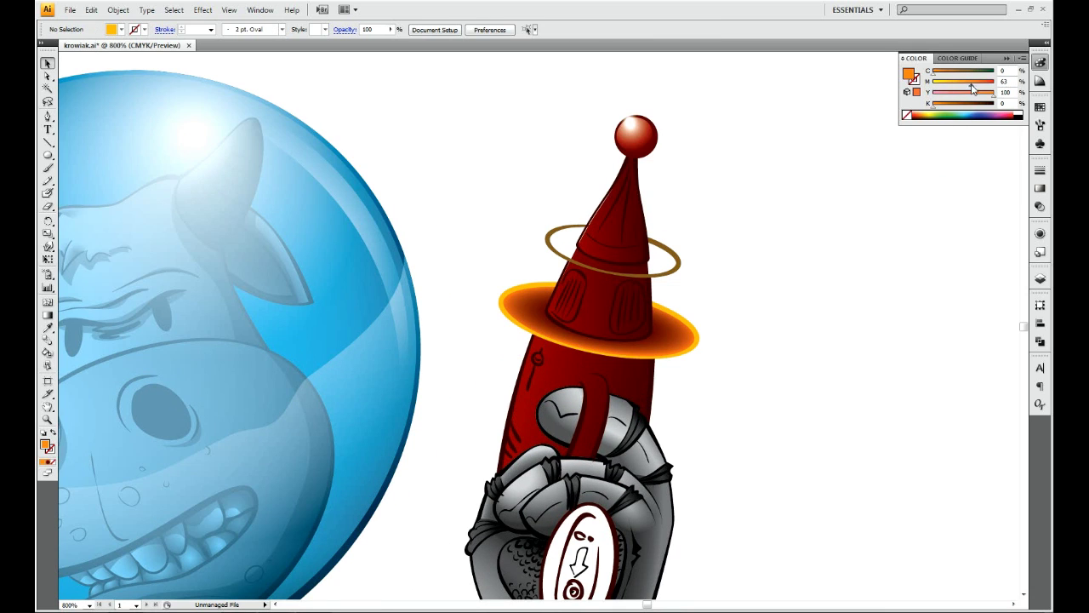
pyautogui.click(600, 340)
pyautogui.click(1039, 187)
pyautogui.click(991, 226)
pyautogui.doubleClick(991, 226)
pyautogui.press('Escape')
pyautogui.hotkey('ctrl', '=')
pyautogui.hotkey('ctrl', 'shift', 'a')
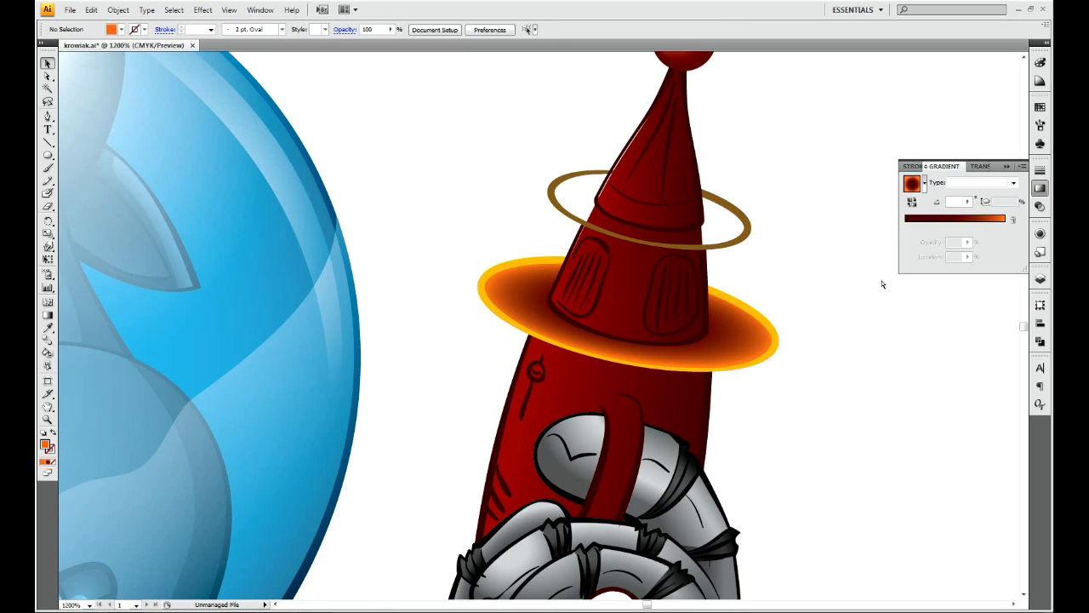
pyautogui.hotkey('ctrl', '-')
pyautogui.hotkey('ctrl', '-')
# - Move the lower ring's gradient stop to 76.9%
pyautogui.click(596, 255)
pyautogui.click(985, 222)
pyautogui.hotkey('ctrl', '=')
pyautogui.doubleClick(985, 224)
pyautogui.press('Escape')
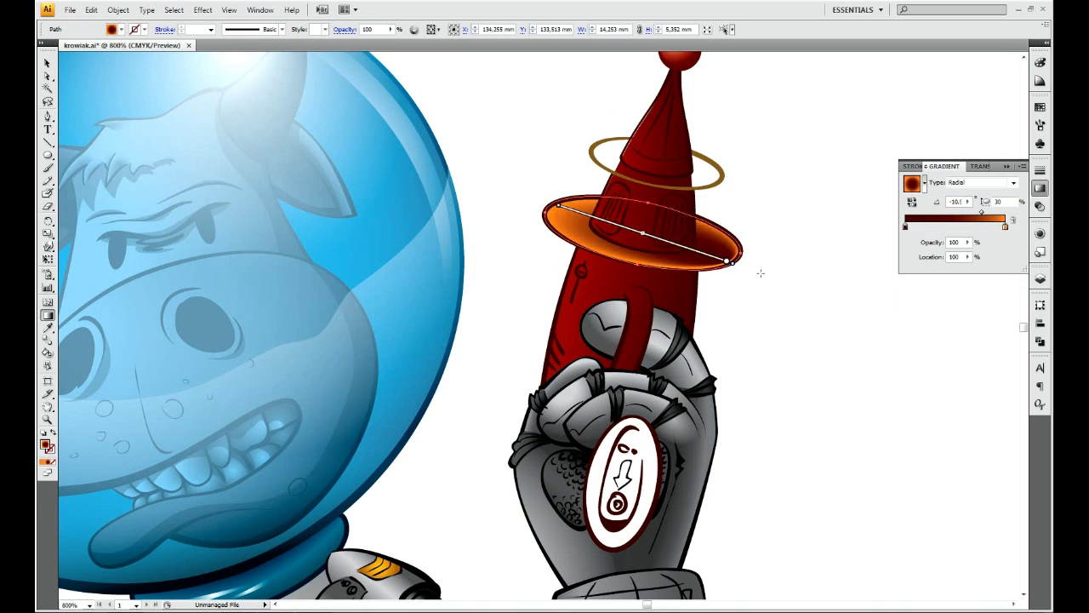
pyautogui.hotkey('ctrl', '=')
pyautogui.hotkey('ctrl', 'shift', 'a')
# - Trace the upper ring's fill shape and copy the lower ring's gradient onto it
pyautogui.hotkey('ctrl', 'y')
pyautogui.hotkey('ctrl', '=')
pyautogui.press('p')
pyautogui.click(554, 303)
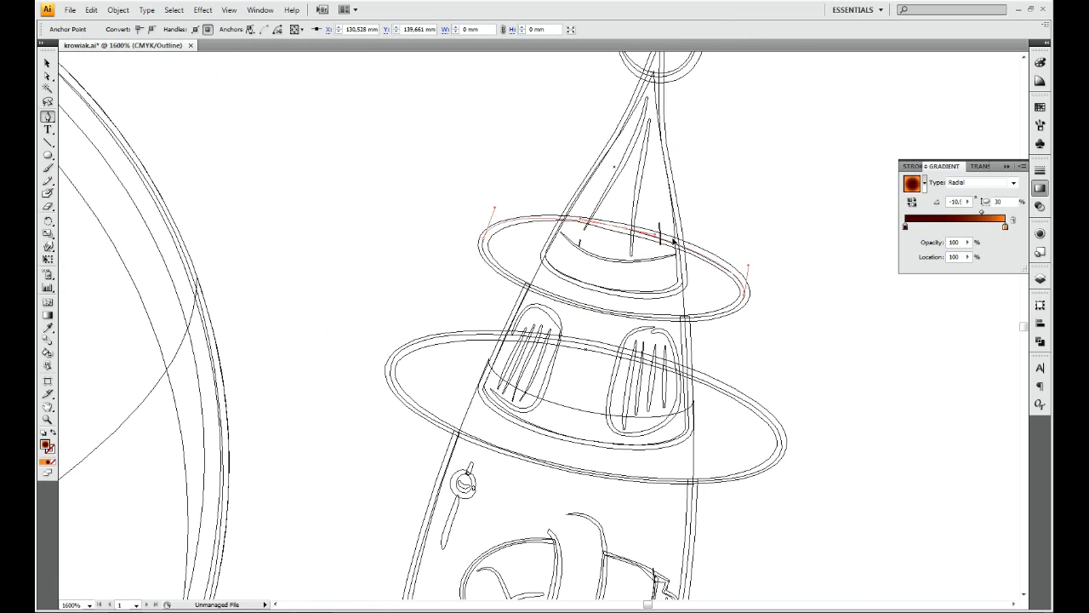
pyautogui.hotkey('ctrl', 'y')
pyautogui.press('v')
pyautogui.press('i')
pyautogui.click(492, 228)
pyautogui.hotkey('ctrl', '-')
pyautogui.hotkey('ctrl', '-')
pyautogui.hotkey('ctrl', '-')
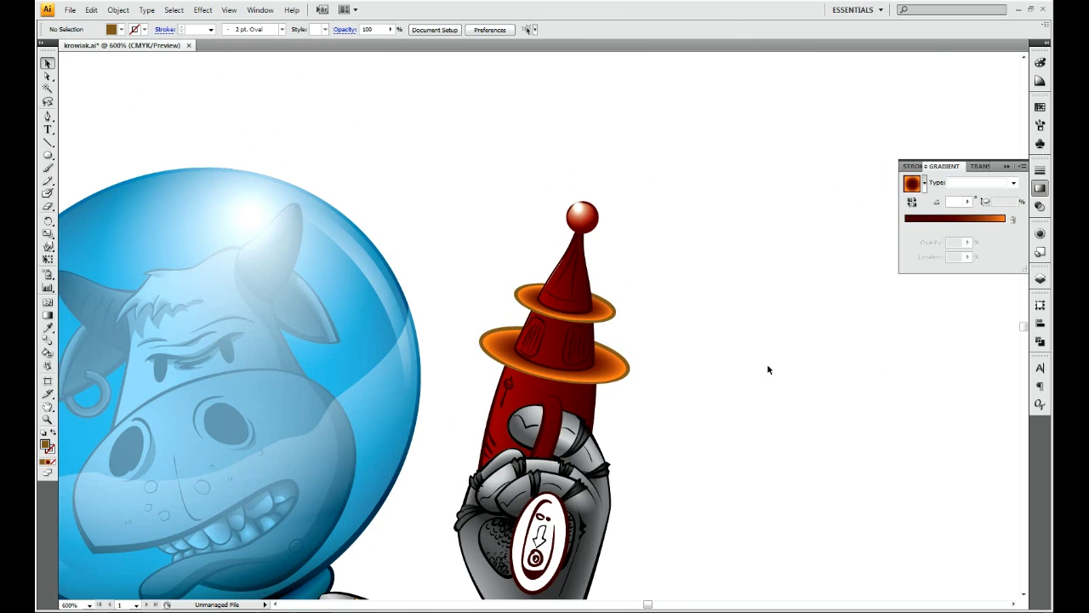
pyautogui.hotkey('ctrl', '=')
pyautogui.hotkey('ctrl', '=')
pyautogui.hotkey('ctrl', '=')
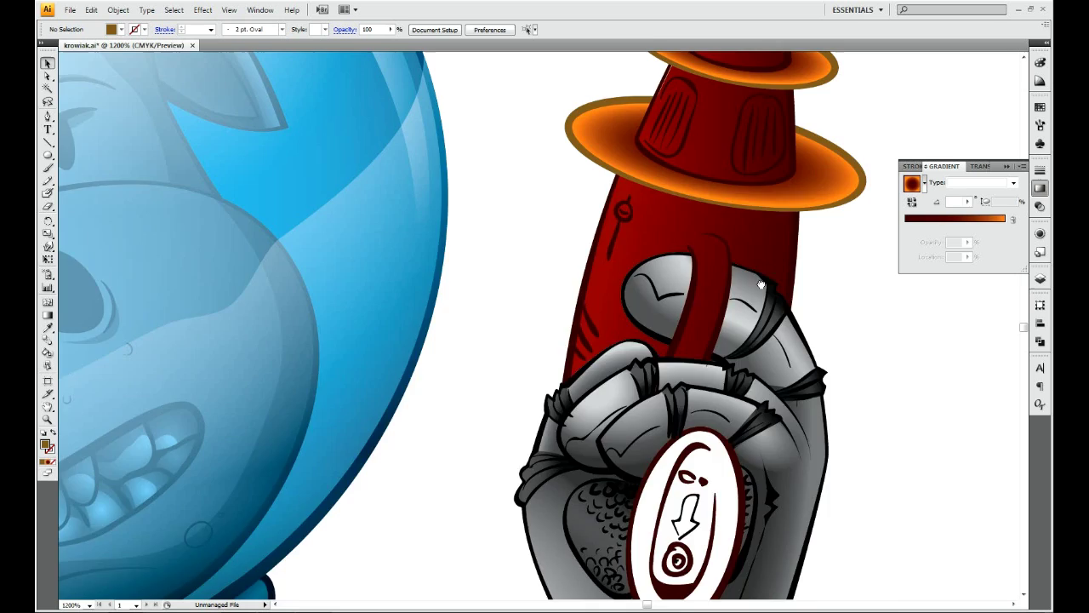
# - Begin tracing a shadow shape over the gun body in outline view
pyautogui.click(551, 436)
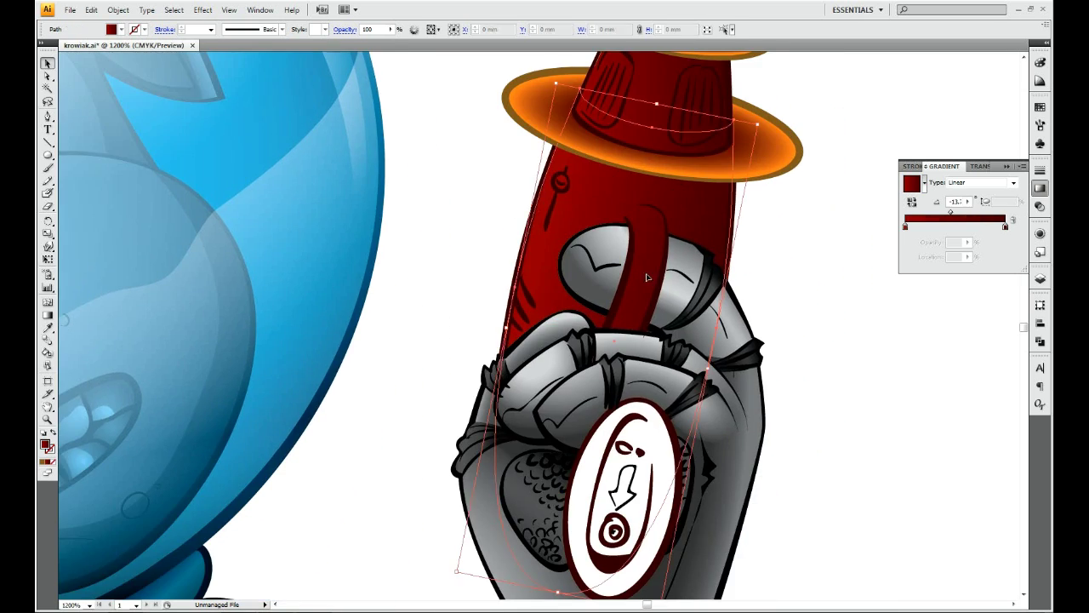
pyautogui.hotkey('ctrl', 'y')
pyautogui.press('p')
pyautogui.click(611, 210)
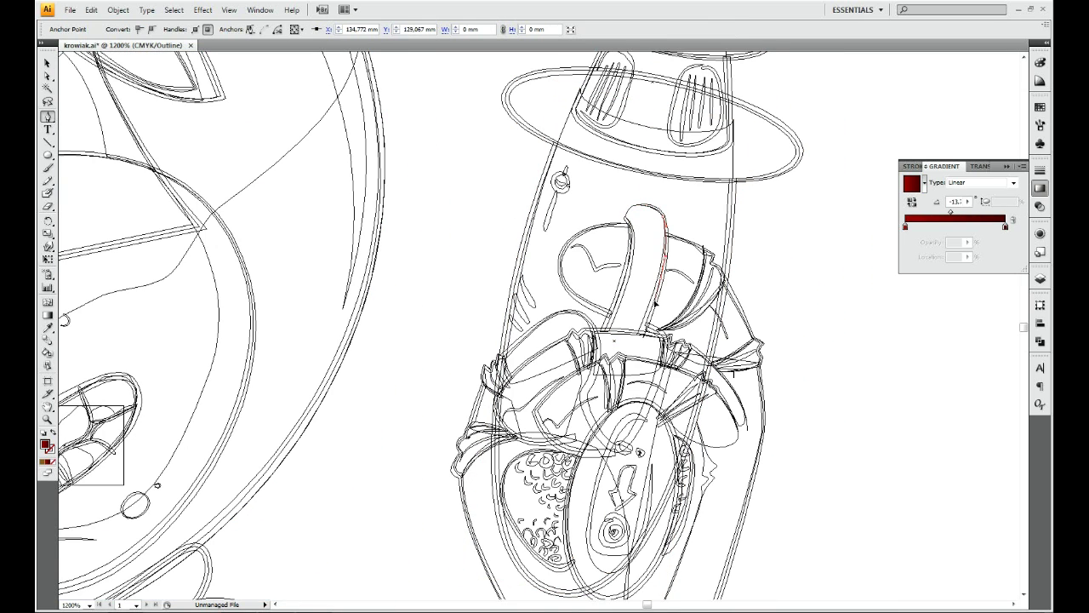
pyautogui.hotkey('ctrl', 'y')
pyautogui.click(433, 154)
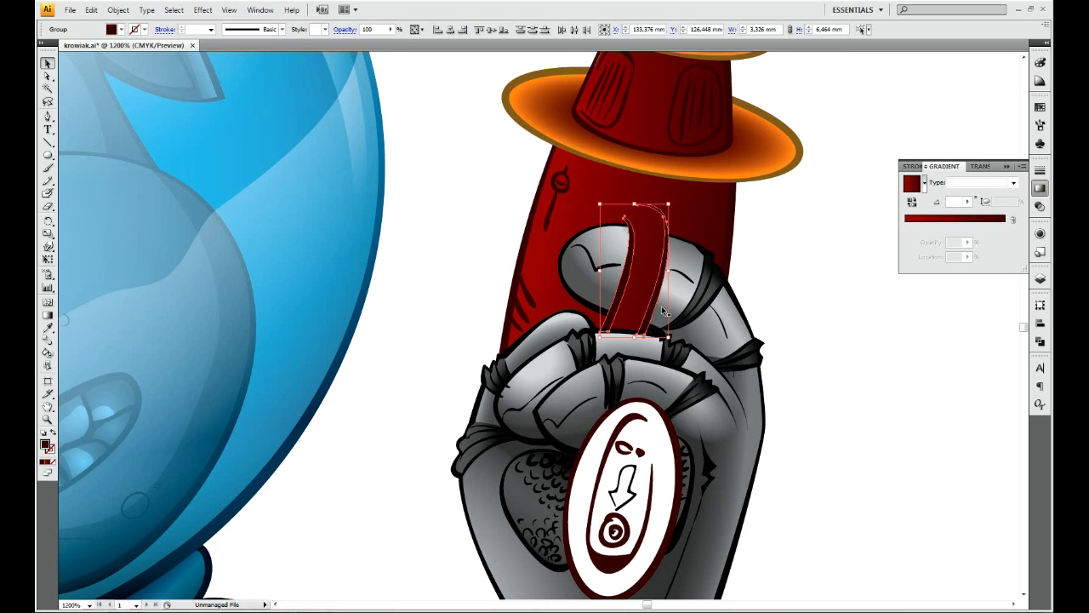
pyautogui.hotkey('ctrl', 'shift', 'a')
pyautogui.hotkey('ctrl', '-')
pyautogui.hotkey('ctrl', '-')
pyautogui.hotkey('ctrl', '-')
# - Close the dark shadow shape along the rocket's right side
pyautogui.scroll(3, 691, 178)
pyautogui.press('p')
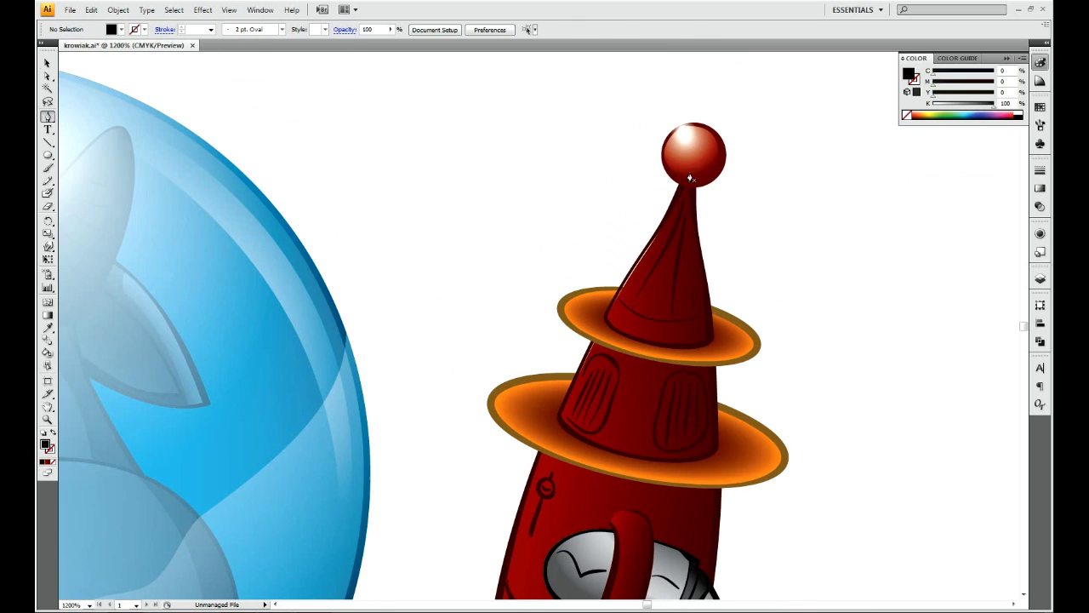
pyautogui.click(681, 390)
pyautogui.scroll(-3, 678, 341)
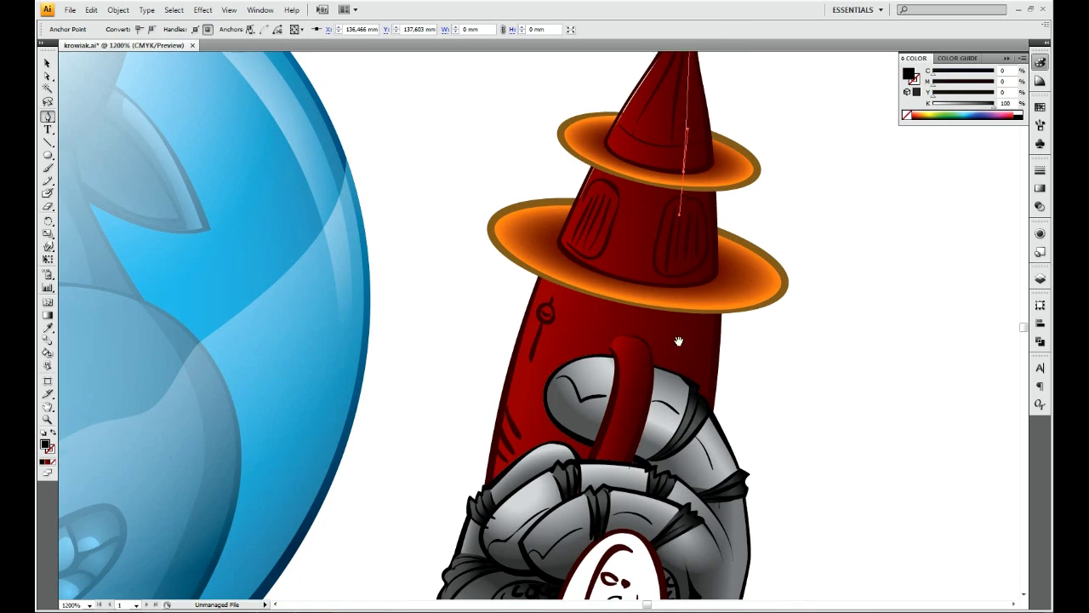
pyautogui.click(760, 545)
pyautogui.scroll(3, 760, 544)
pyautogui.scroll(-3, 680, 341)
pyautogui.press('v')
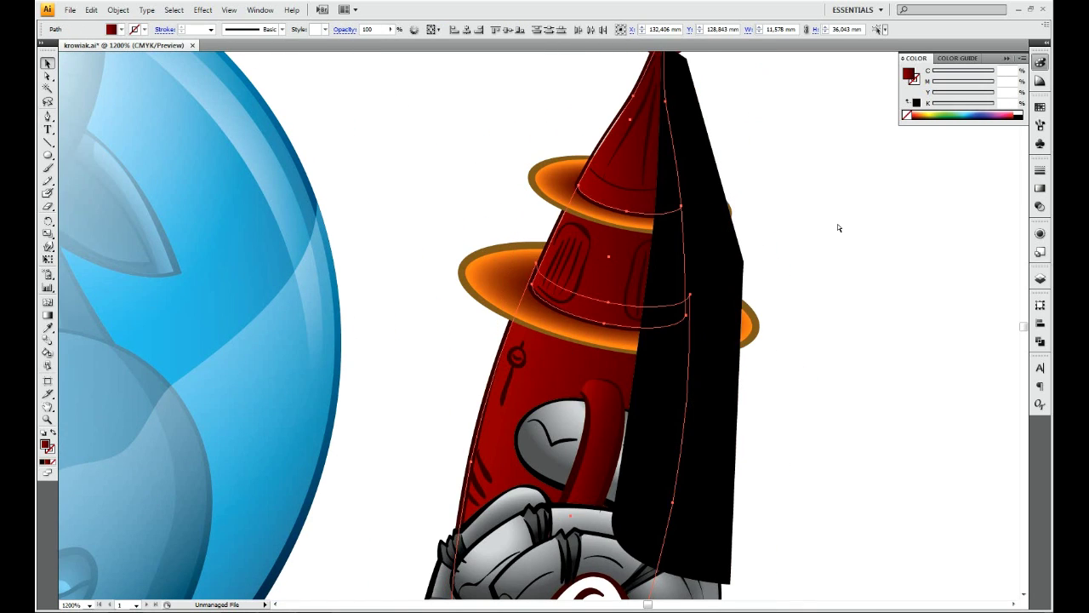
# - Clip the dark strip to the rocket outline and set it to Multiply at 50% opacity
pyautogui.click(734, 437)
pyautogui.hotkey('ctrl', 'shift', 'F9')
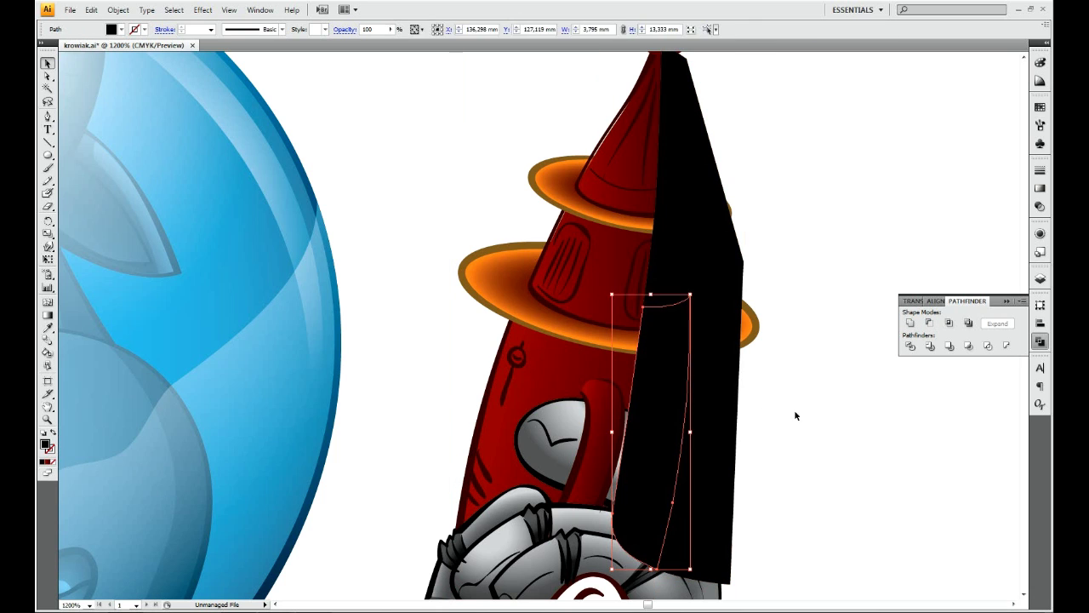
pyautogui.keyDown('shift'); pyautogui.click(739, 366); pyautogui.keyUp('shift')
pyautogui.hotkey('ctrl', '7')
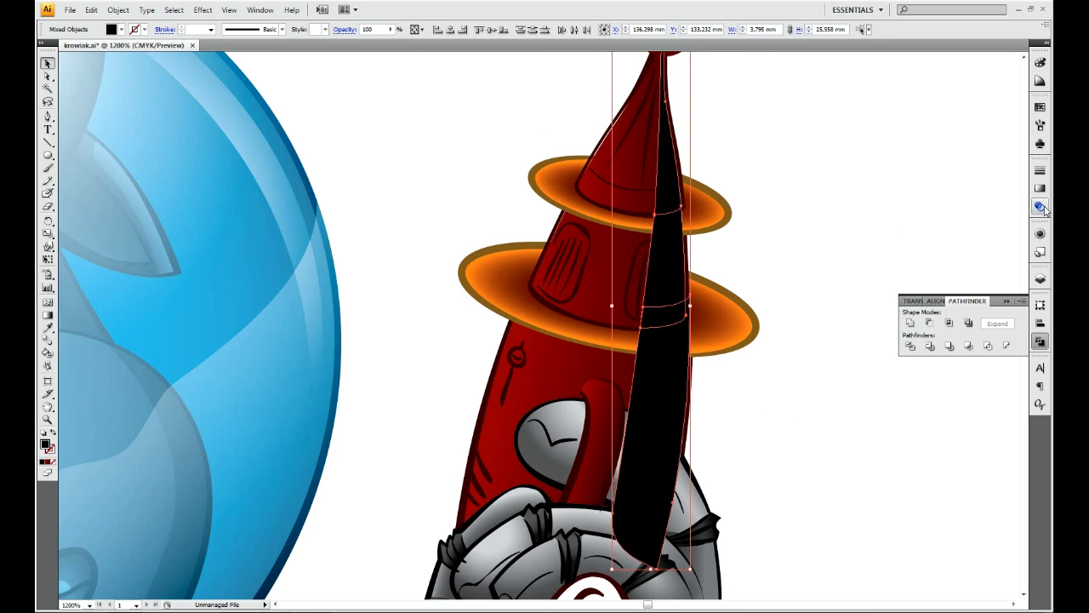
pyautogui.hotkey('ctrl', 'shift', 'F10')
pyautogui.hotkey('ctrl', 'shift', 'a')
pyautogui.moveTo(743, 356); pyautogui.dragTo(759, 325)
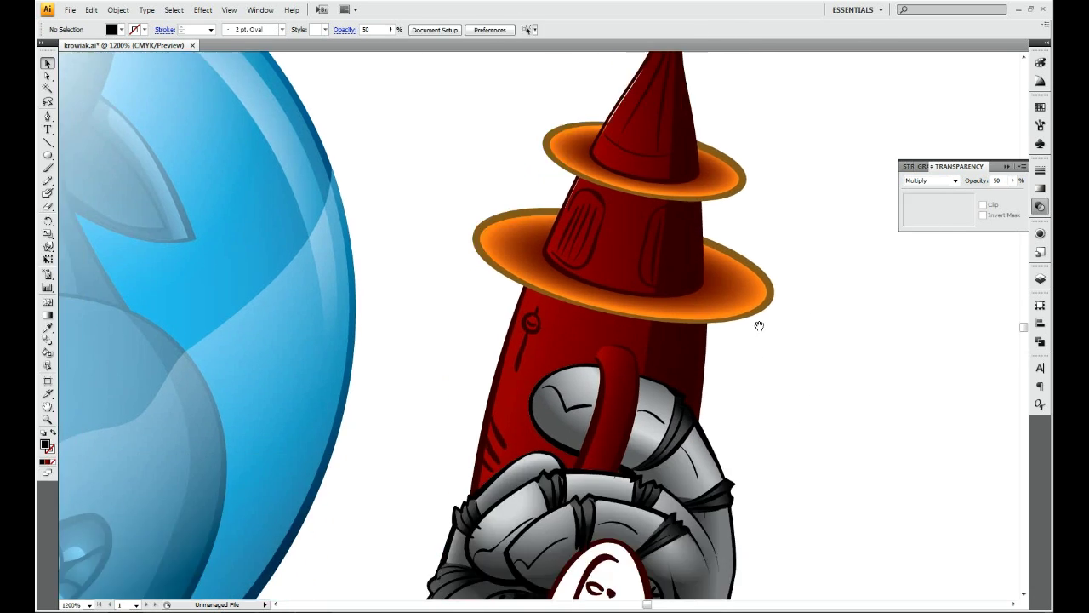
pyautogui.click(759, 325)
pyautogui.hotkey('ctrl', 'shift', 'a')
pyautogui.moveTo(837, 293); pyautogui.dragTo(826, 338)
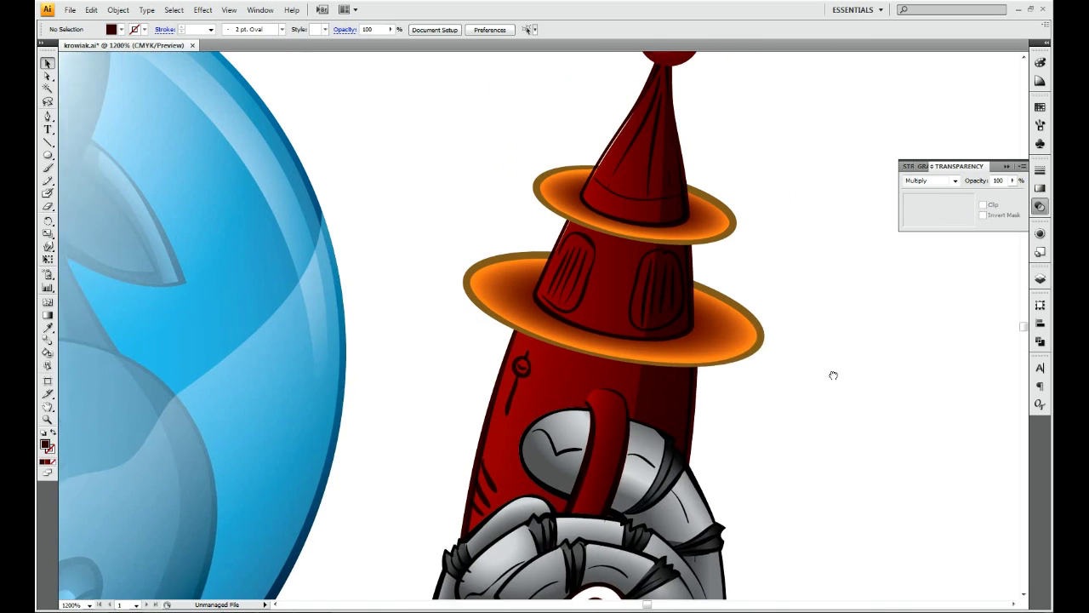
# - Draw a thin highlight sliver along the rocket's left edge with the Pen tool
pyautogui.moveTo(833, 375); pyautogui.dragTo(799, 410)
pyautogui.press('p')
pyautogui.scroll(-5, 453, 457)
pyautogui.click(449, 341)
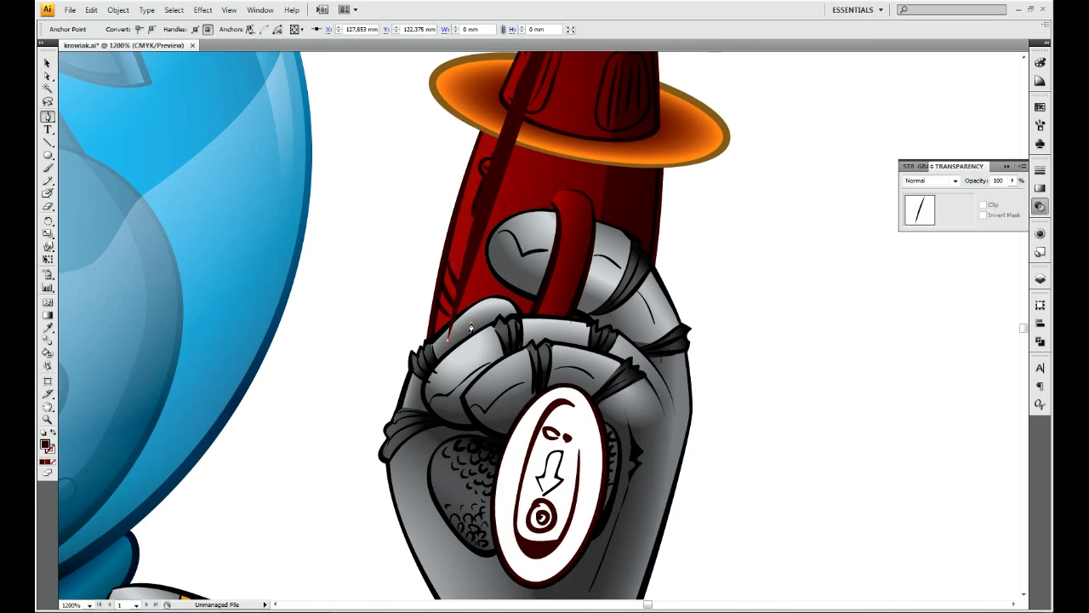
pyautogui.scroll(10, 684, 144)
pyautogui.scroll(-2, 628, 115)
pyautogui.scroll(-5, 628, 114)
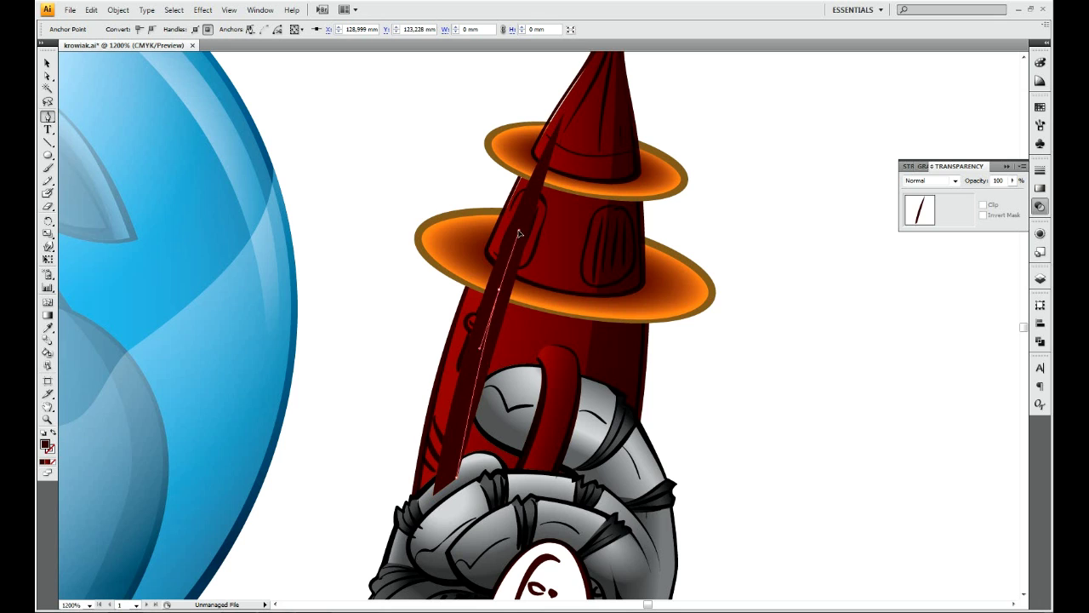
# - Make the sliver white, try a soft blur at Screen 75% opacity, then reset it to solid white
pyautogui.click(1040, 62)
pyautogui.click(908, 114)
pyautogui.click(203, 10)
pyautogui.moveTo(230, 212)
pyautogui.click(369, 214)
pyautogui.click(1040, 206)
pyautogui.scroll(-2, 409, 212)
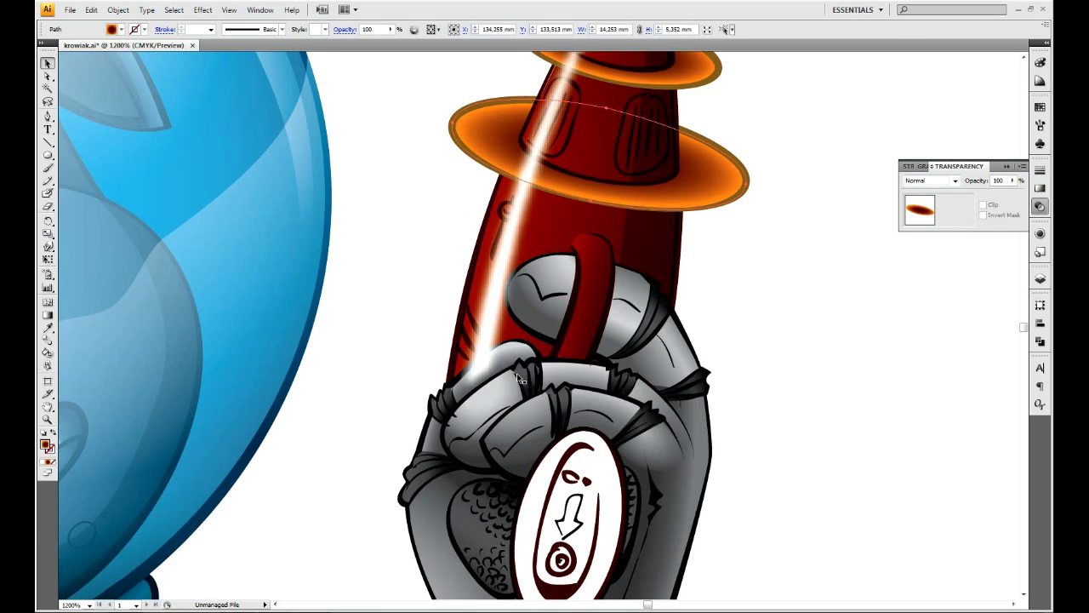
pyautogui.scroll(2, 868, 236)
pyautogui.scroll(1, 843, 299)
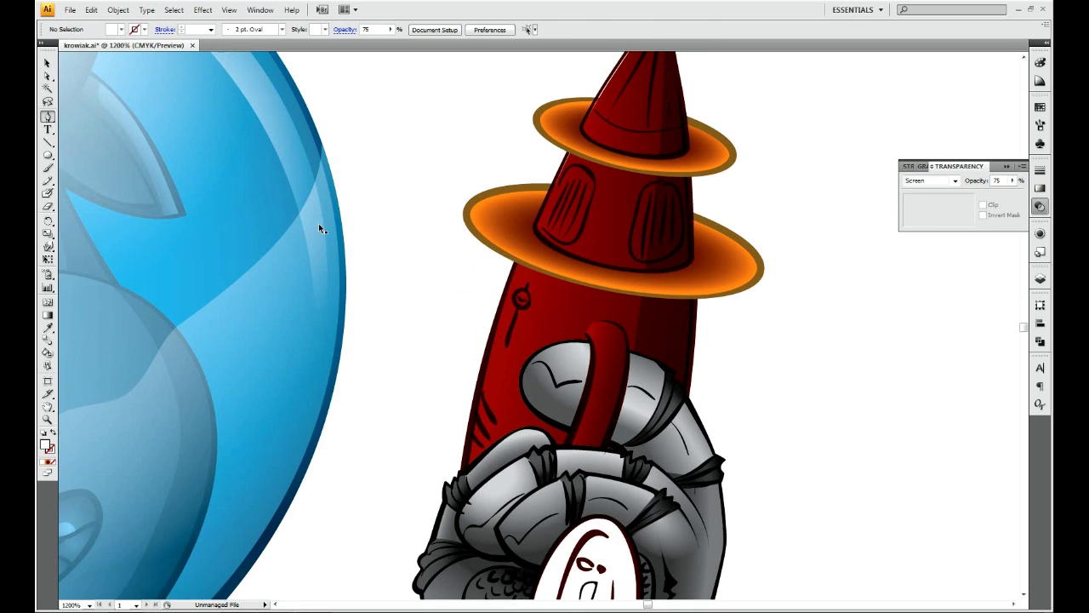
pyautogui.click(1040, 233)
pyautogui.click(937, 286)
pyautogui.scroll(-1, 765, 256)
# - Refine the sliver's anchor points in outline view and undo a stray large white shape
pyautogui.click(619, 172)
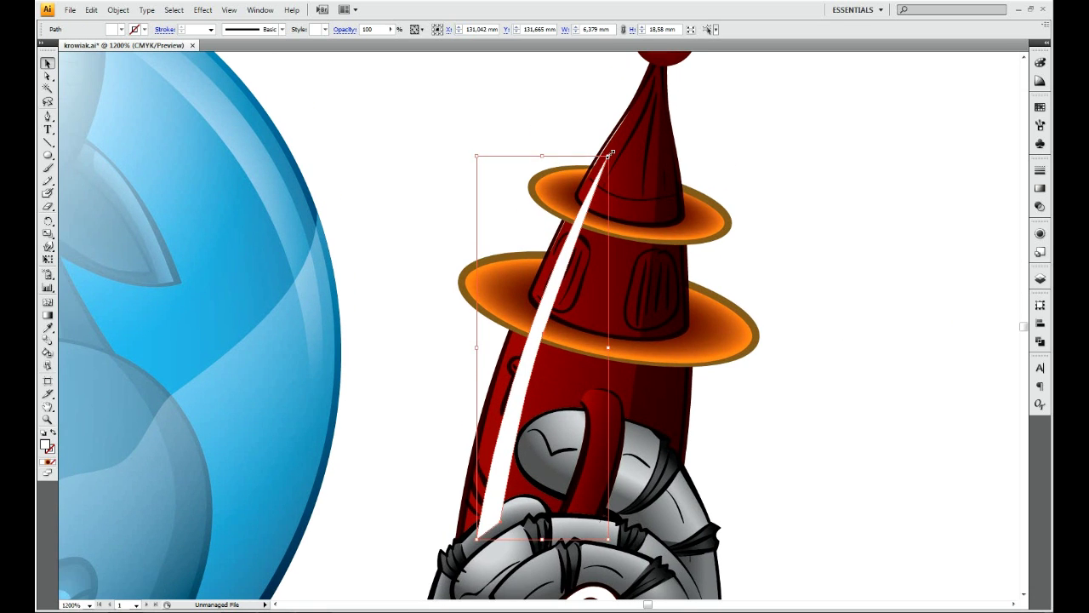
pyautogui.press('a')
pyautogui.hotkey('ctrl', 'y')
pyautogui.click(517, 366)
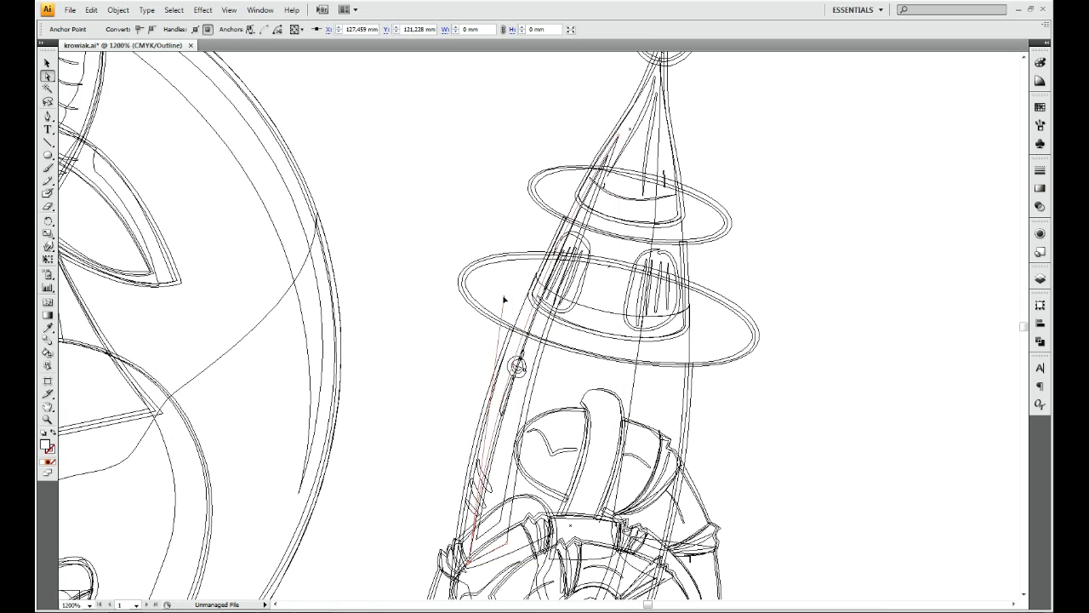
pyautogui.hotkey('ctrl', '+')
pyautogui.hotkey('ctrl', 'y')
pyautogui.press('v')
pyautogui.scroll(3, 735, 239)
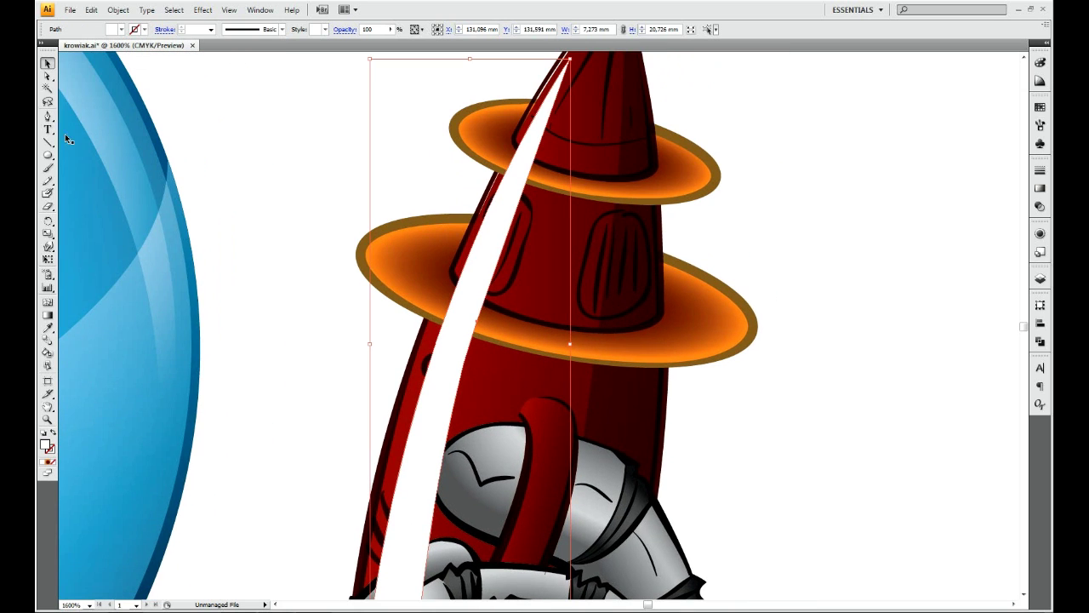
pyautogui.hotkey('ctrl', '-')
pyautogui.hotkey('ctrl', 'alt', '3')
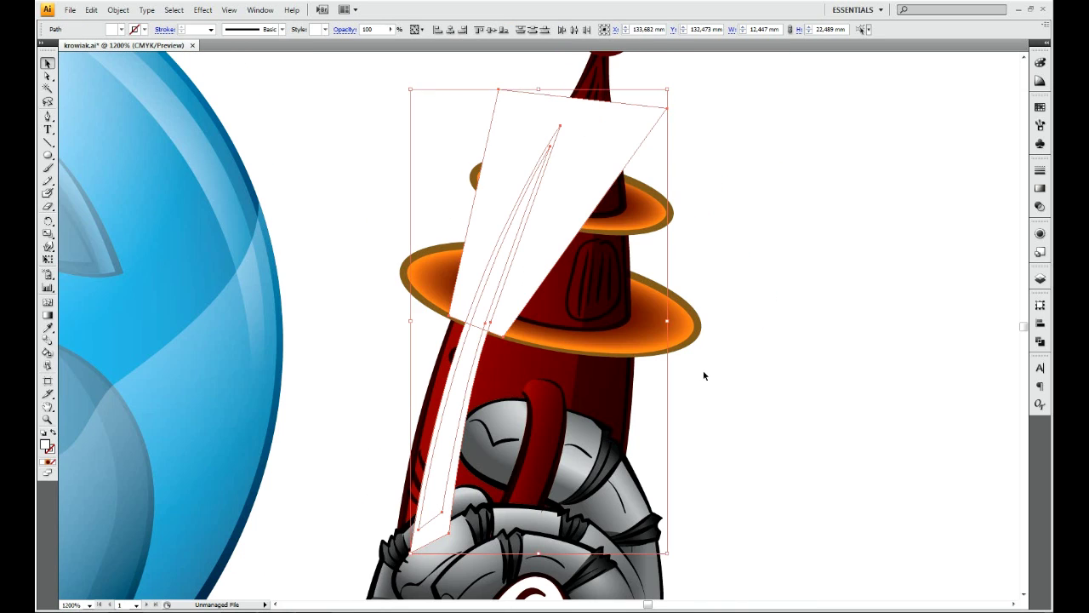
pyautogui.hotkey('ctrl', 'z')
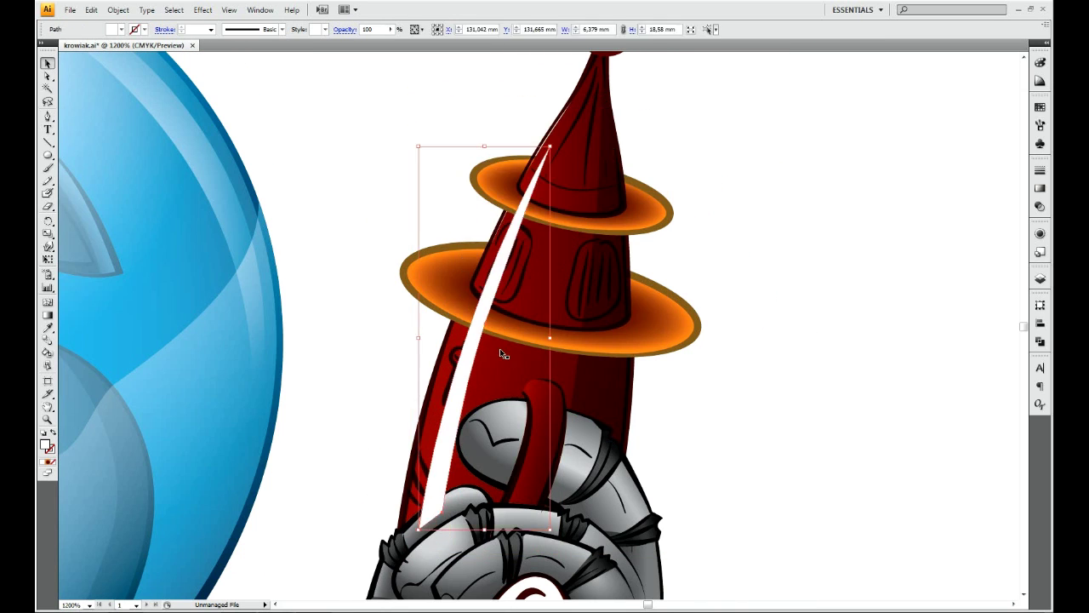
# - Bring up the Pathfinder options, clear the selection and zoom into the rocket's upper half
pyautogui.scroll(-1, 511, 323)
pyautogui.press('p')
pyautogui.press('v')
pyautogui.hotkey('shift', 'ctrl', 'F9')
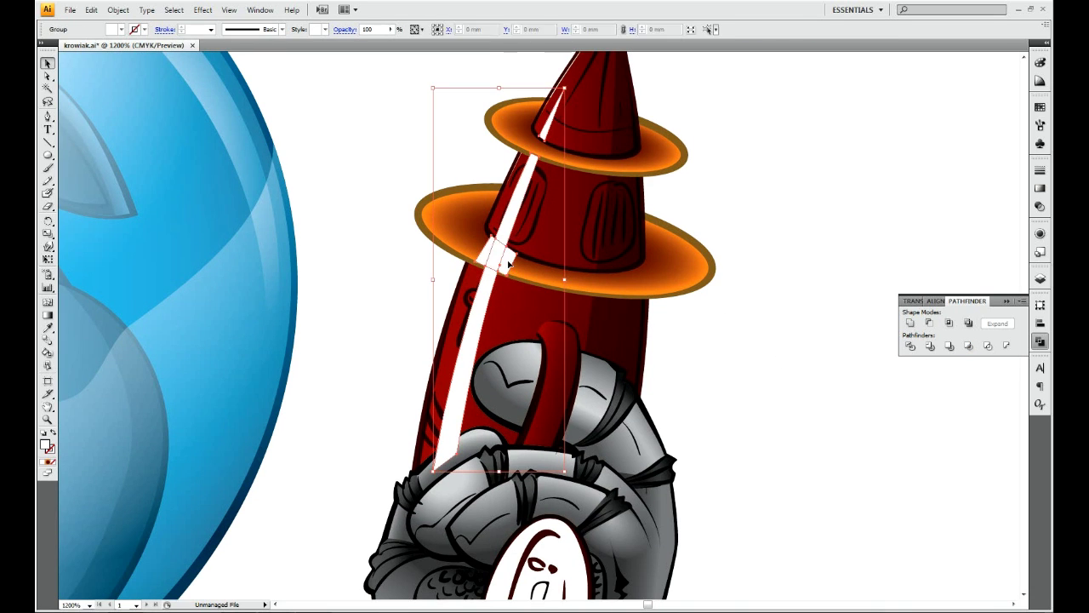
pyautogui.hotkey('shift', 'ctrl', 'a')
pyautogui.hotkey('ctrl', '+')
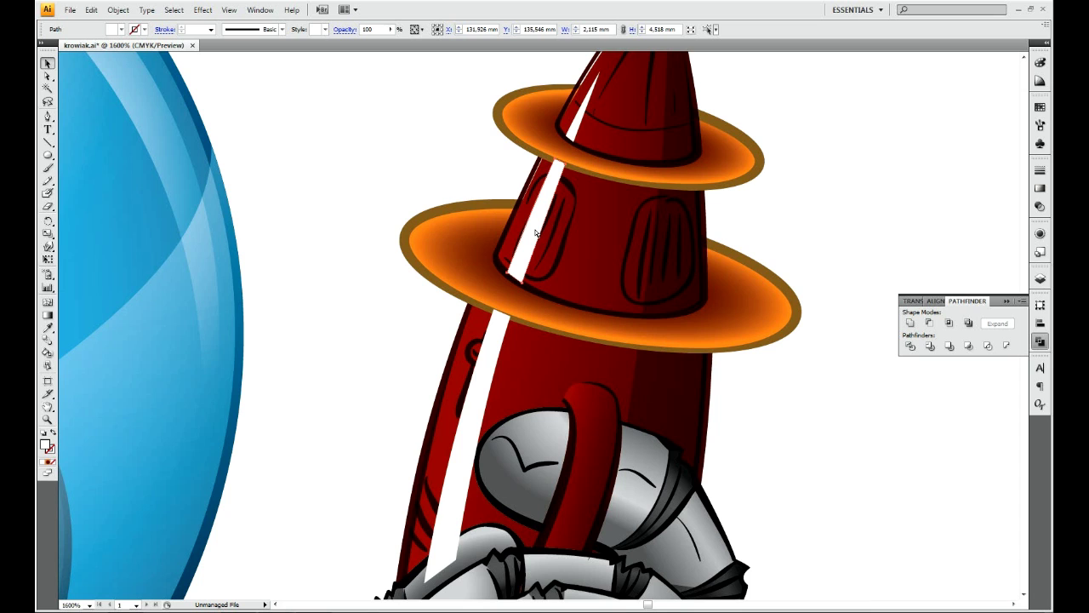
# - Adjust the anchor points of the highlight sliver on the hat cone
pyautogui.press('a')
pyautogui.click(572, 157)
pyautogui.hotkey('ctrl', 'y')
pyautogui.press('v')
pyautogui.click(592, 141)
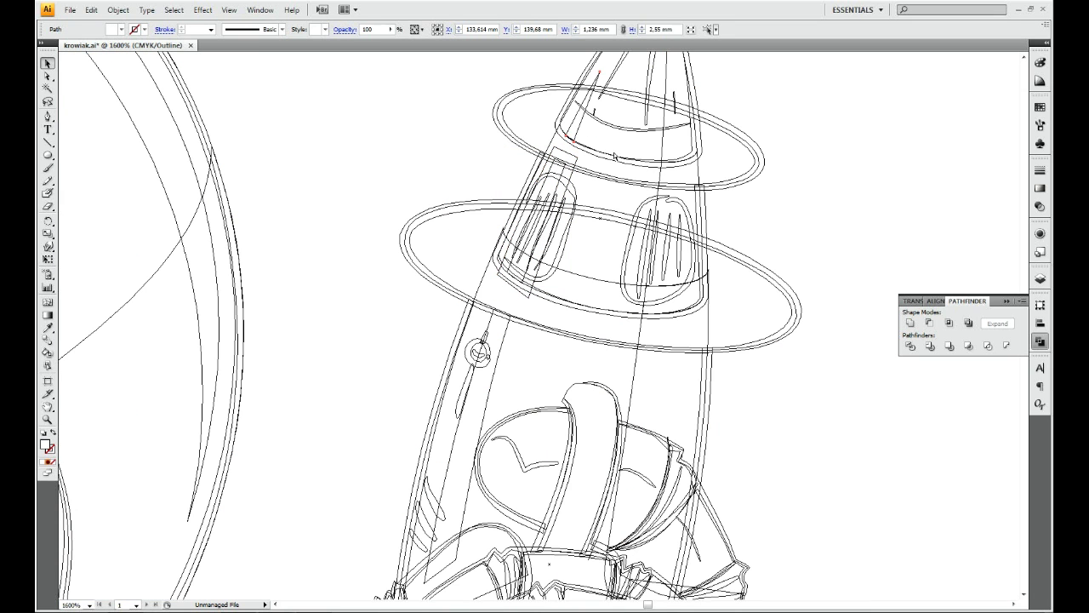
pyautogui.press('a')
pyautogui.click(565, 111)
pyautogui.scroll(-3, 340, 85)
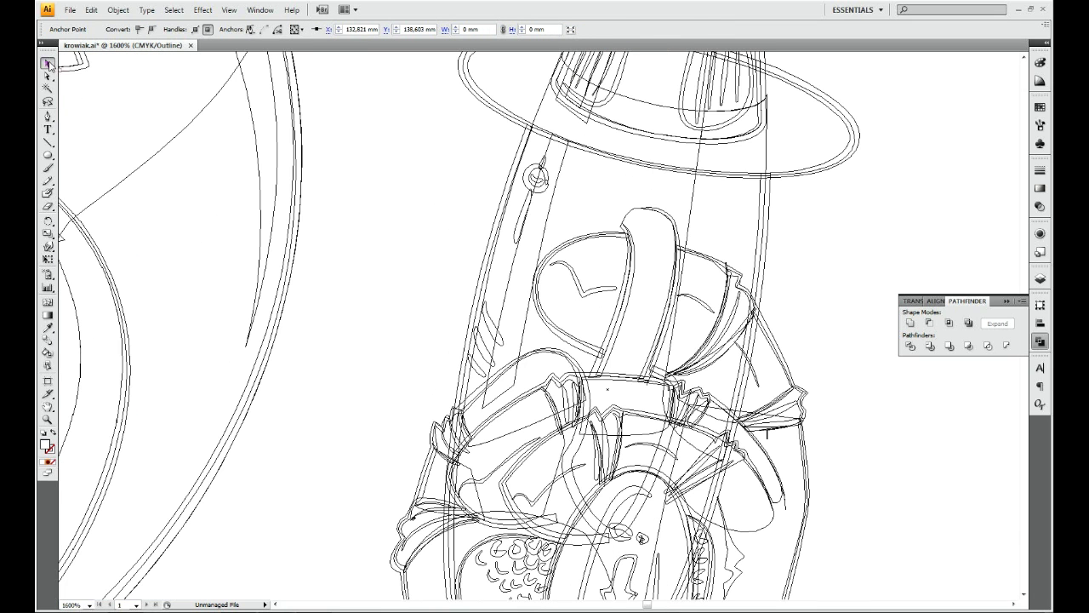
pyautogui.press('a')
pyautogui.click(549, 126)
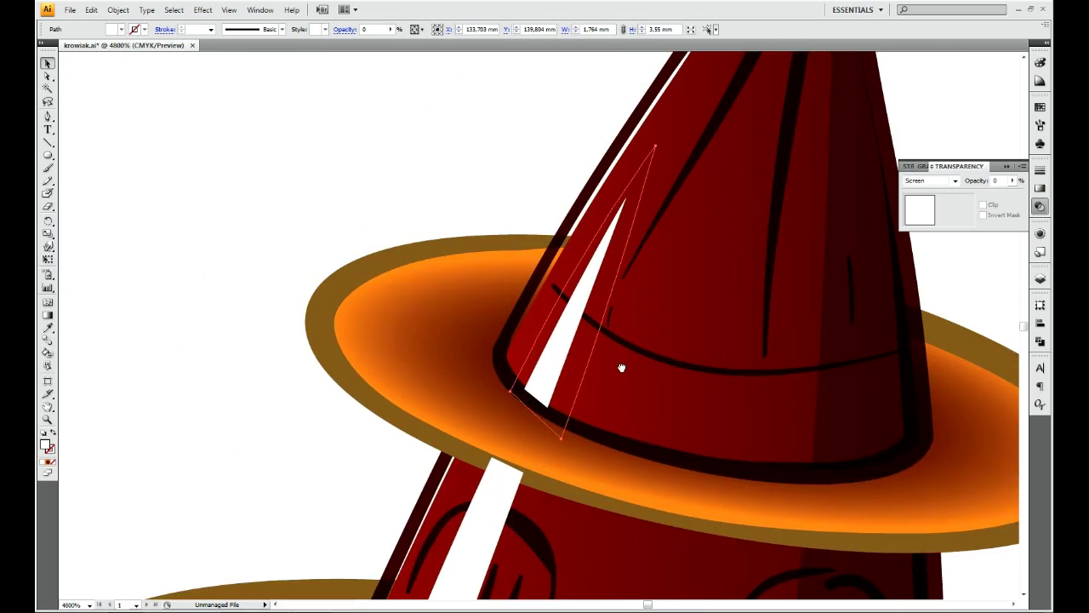
pyautogui.hotkey('ctrl', 'y')
# - Set the cone highlight's blend spacing in Blend Options and check it in outline view
pyautogui.hotkey('ctrl', 'y')
pyautogui.doubleClick(48, 339)
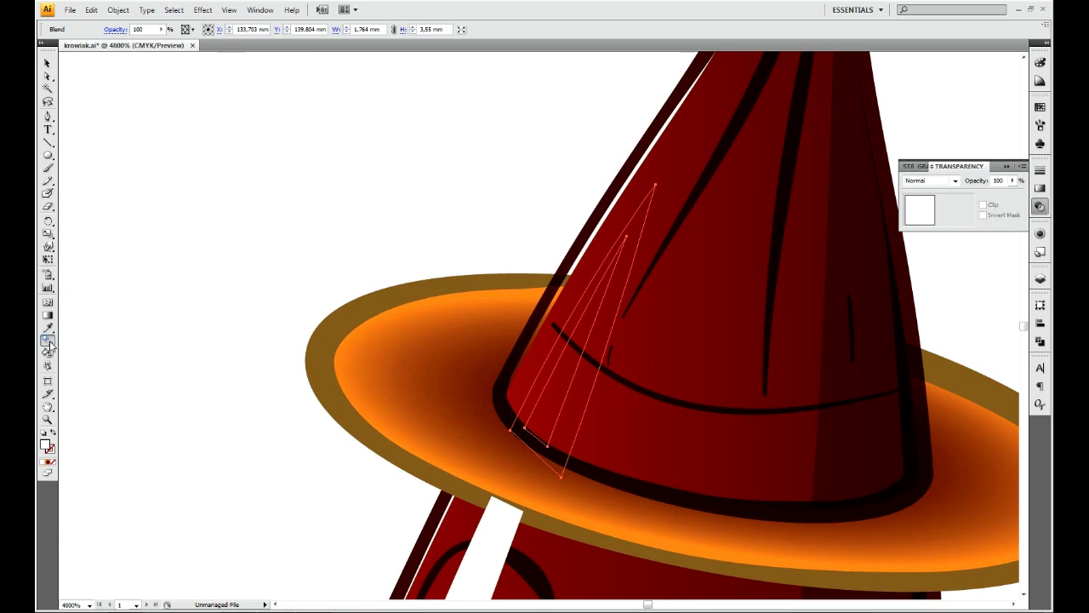
pyautogui.click(544, 295)
pyautogui.press('Return')
pyautogui.hotkey('ctrl', 'y')
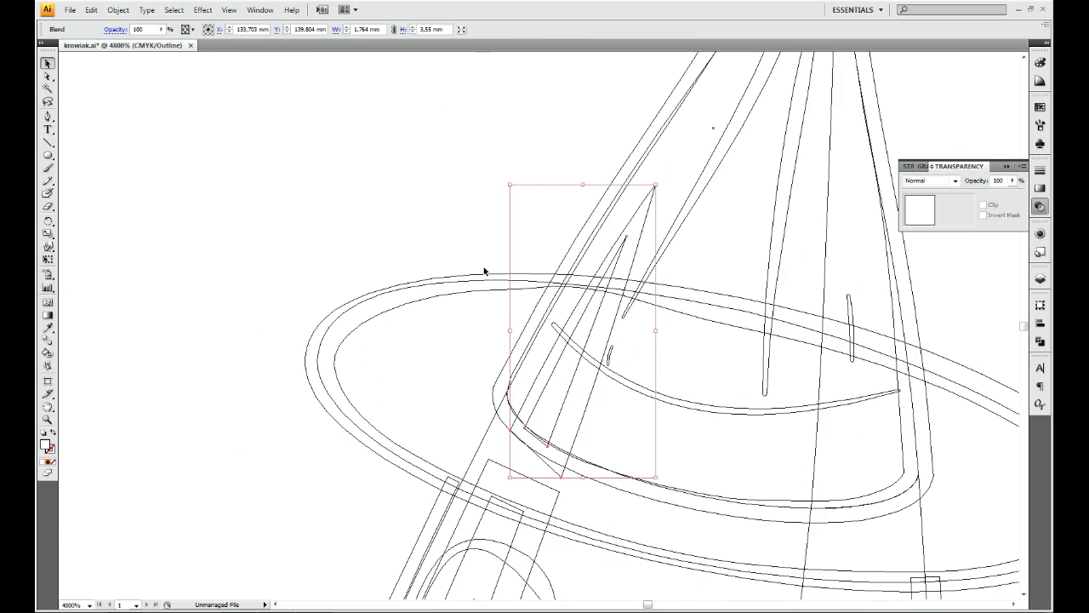
pyautogui.hotkey('ctrl', 'y')
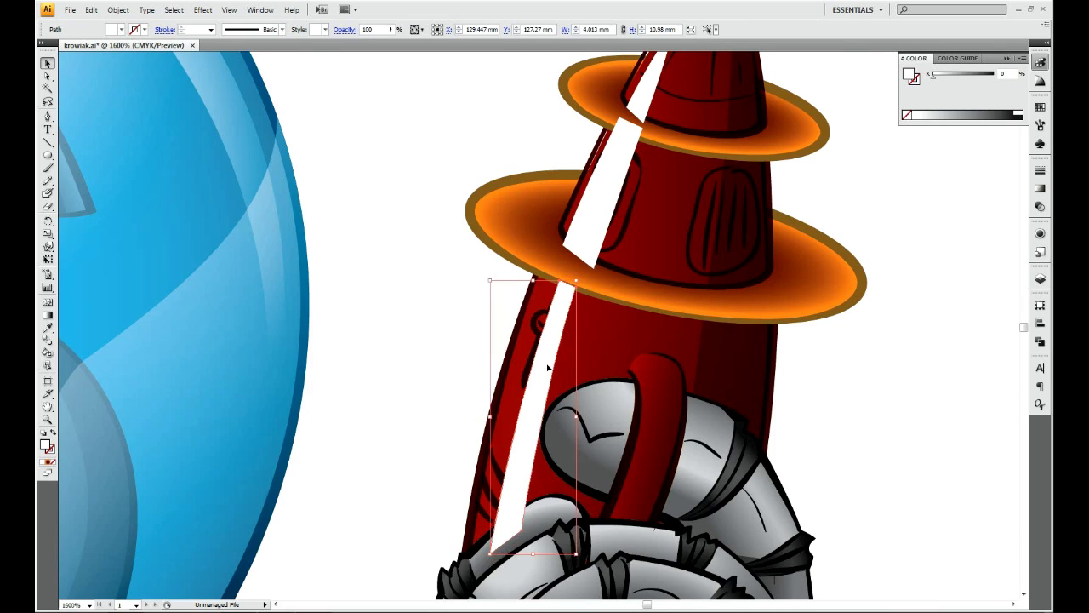
# - Give the white strip on the rocket a smooth blend via Blend Options
pyautogui.hotkey('ctrl', 'y')
pyautogui.hotkey('ctrl', 'y')
pyautogui.click(515, 346)
pyautogui.doubleClick(48, 338)
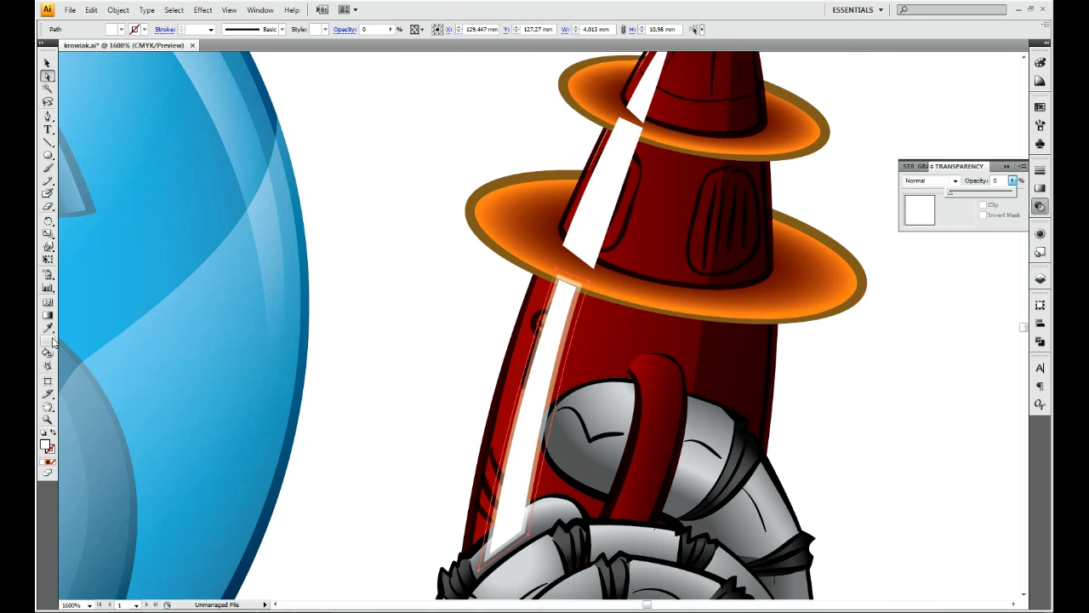
pyautogui.press('Return')
pyautogui.keyDown('ctrl'); pyautogui.click(561, 317); pyautogui.keyUp('ctrl')
pyautogui.scroll(3, 411, 318)
pyautogui.hotkey('ctrl', '+')
pyautogui.hotkey('ctrl', '+')
pyautogui.hotkey('ctrl', '+')
pyautogui.hotkey('ctrl', 'y')
pyautogui.hotkey('ctrl', 'y')
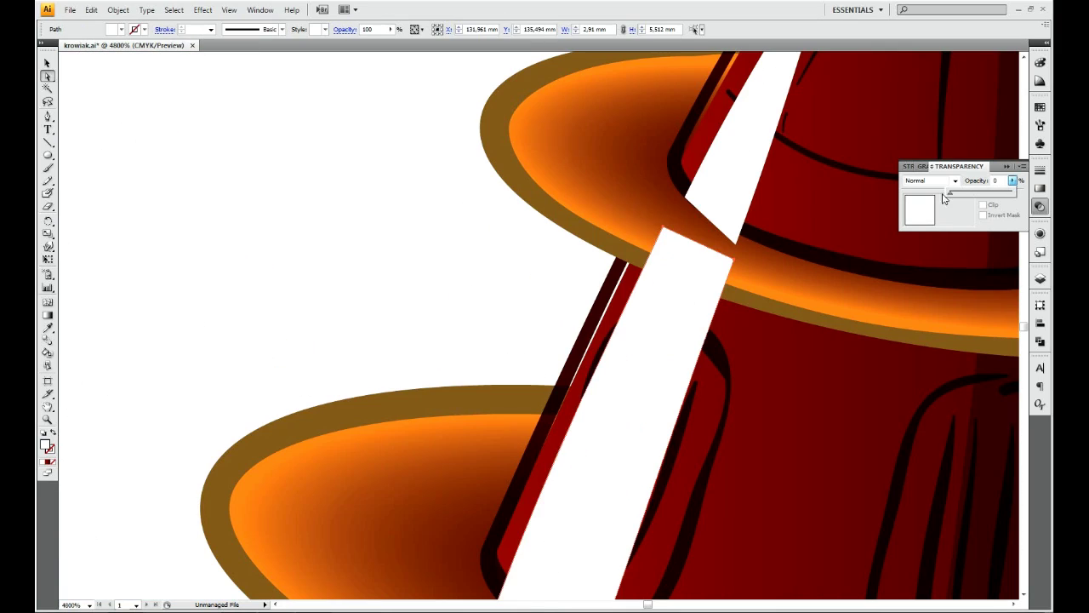
# - Blend the cone highlight shapes with the Blend tool after reapplying the blend settings
pyautogui.doubleClick(48, 339)
pyautogui.press('Return')
pyautogui.press('v')
pyautogui.hotkey('ctrl', '-')
pyautogui.hotkey('ctrl', '-')
pyautogui.hotkey('ctrl', '-')
pyautogui.hotkey('ctrl', '-')
pyautogui.hotkey('ctrl', '+')
pyautogui.hotkey('ctrl', '+')
pyautogui.hotkey('ctrl', '+')
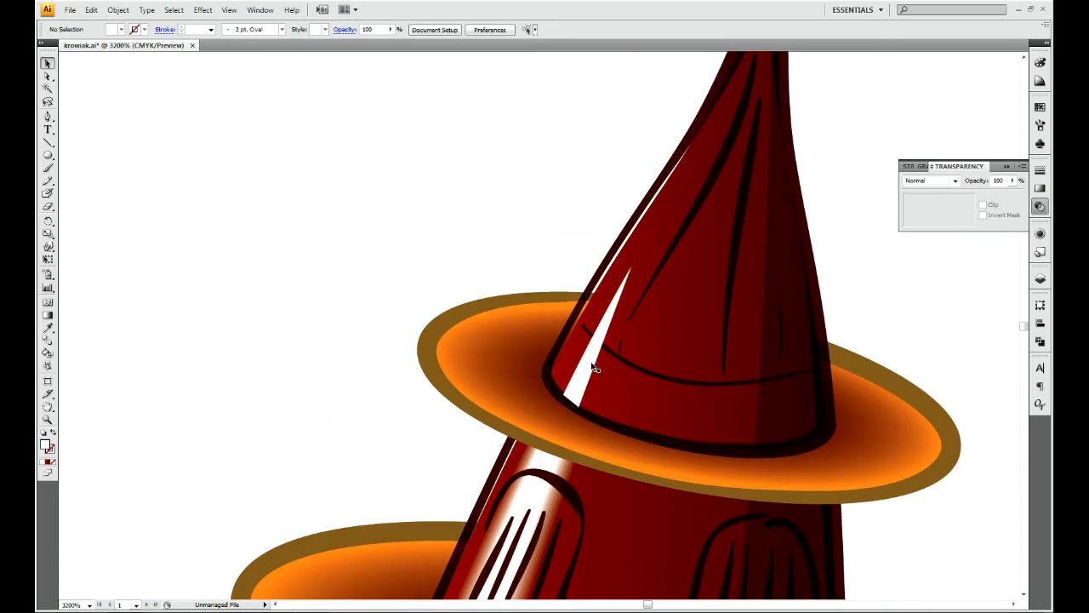
pyautogui.hotkey('ctrl', 'y')
pyautogui.press('w')
pyautogui.hotkey('ctrl', 'y')
pyautogui.hotkey('ctrl', '+')
pyautogui.hotkey('ctrl', '+')
pyautogui.press('Return')
# - Finalise the cone highlight's blend spacing and view the whole character
pyautogui.click(544, 294)
pyautogui.press('Return')
pyautogui.press('Return')
pyautogui.hotkey('ctrl', '-')
pyautogui.hotkey('ctrl', '-')
pyautogui.hotkey('ctrl', '-')
pyautogui.hotkey('ctrl', '-')
pyautogui.hotkey('ctrl', '-')
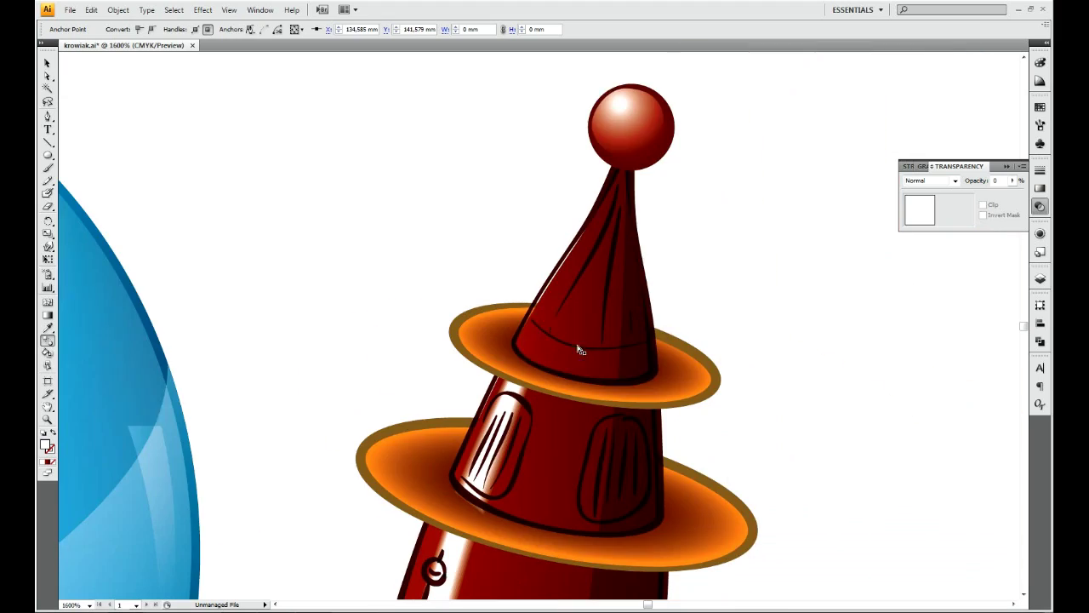
pyautogui.press('v')
pyautogui.hotkey('ctrl', 'shift', 'a')
pyautogui.hotkey('ctrl', '0')
pyautogui.hotkey('ctrl', '+')
pyautogui.hotkey('ctrl', '+')
pyautogui.hotkey('ctrl', '+')
# - Fill the oval on the fist with the rocket's red using the Eyedropper
pyautogui.moveTo(654, 394); pyautogui.dragTo(626, 438)
pyautogui.press('p')
pyautogui.keyDown('ctrl'); pyautogui.click(625, 438); pyautogui.keyUp('ctrl')
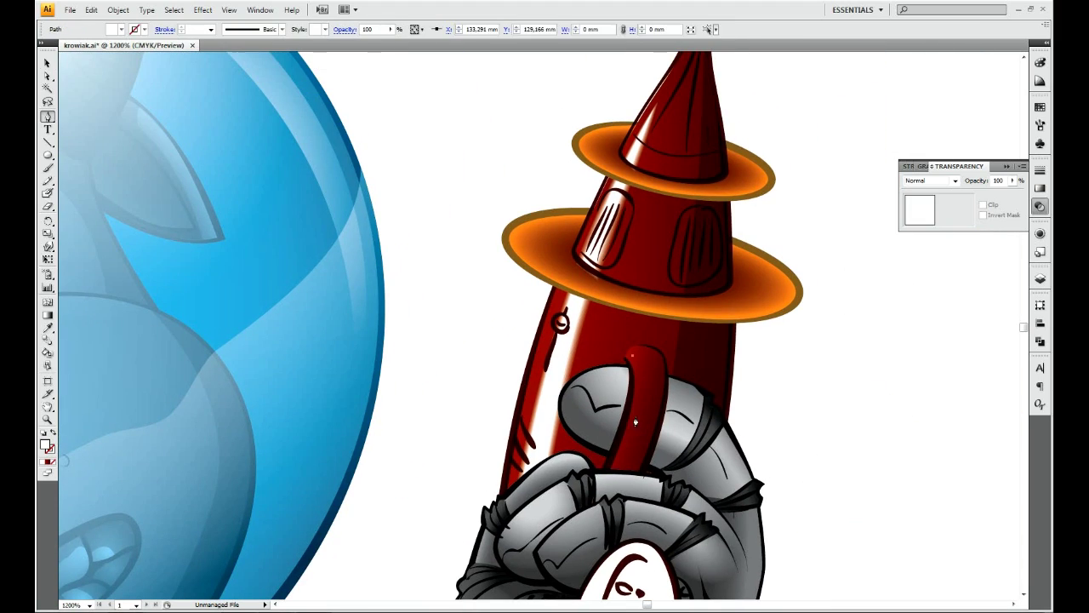
pyautogui.moveTo(608, 323); pyautogui.dragTo(596, 60)
pyautogui.keyDown('ctrl'); pyautogui.click(630, 323); pyautogui.keyUp('ctrl')
pyautogui.press('i')
pyautogui.click(634, 196)
pyautogui.moveTo(627, 339); pyautogui.dragTo(617, 310)
pyautogui.hotkey('ctrl', 'shift', 'a')
# - Draw a shading path across the red oval on the fist
pyautogui.press('p')
pyautogui.click(617, 317)
pyautogui.click(589, 394)
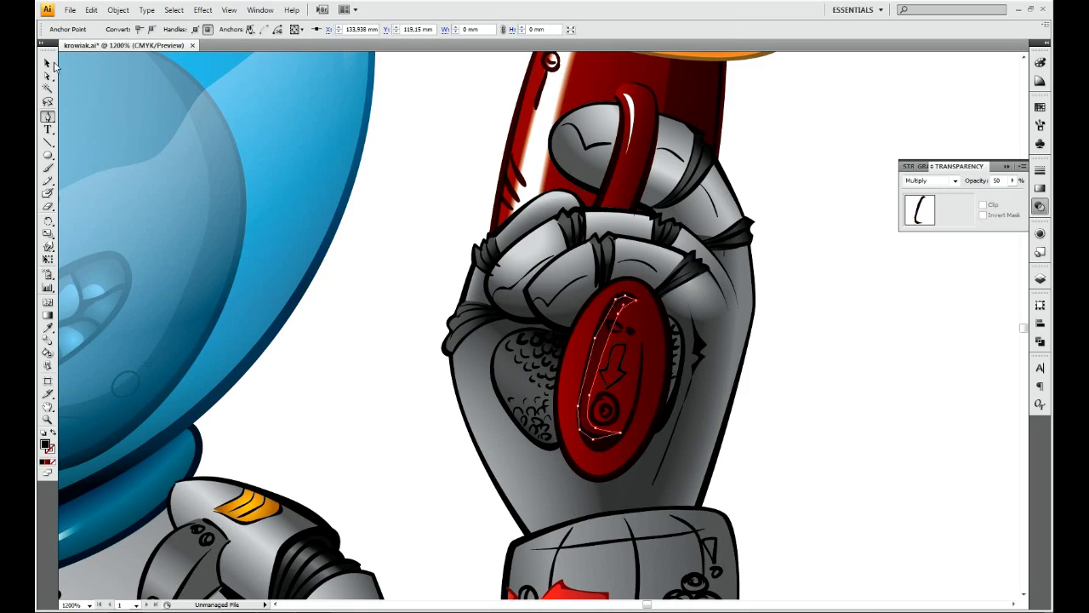
pyautogui.hotkey('ctrl', 'shift', 'a')
pyautogui.scroll(-4, 703, 375)
pyautogui.scroll(3, 723, 341)
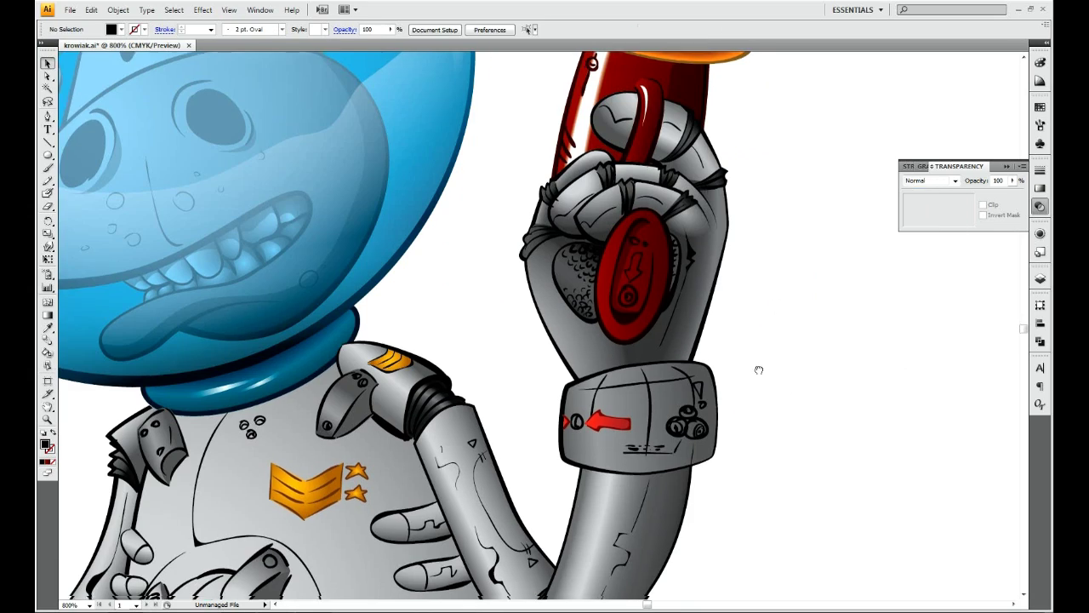
pyautogui.scroll(4, 664, 316)
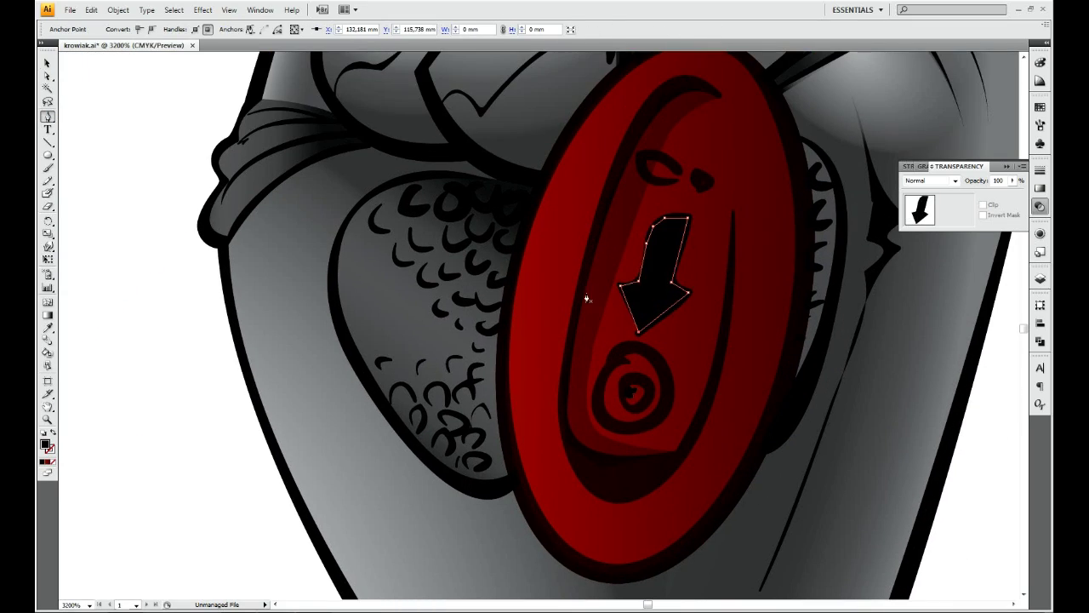
# - Draw a thin white highlight stroke on the ray gun's barrel
pyautogui.hotkey('ctrl', 'shift', 'a')
pyautogui.scroll(-6, 424, 262)
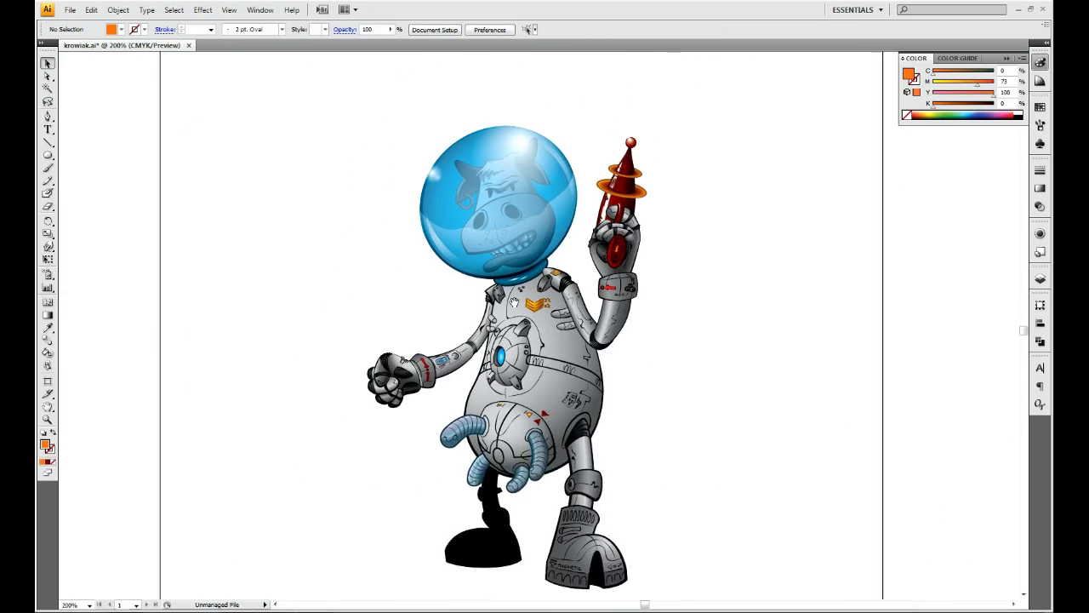
pyautogui.hscroll(-1, 517, 296)
pyautogui.scroll(6, 646, 195)
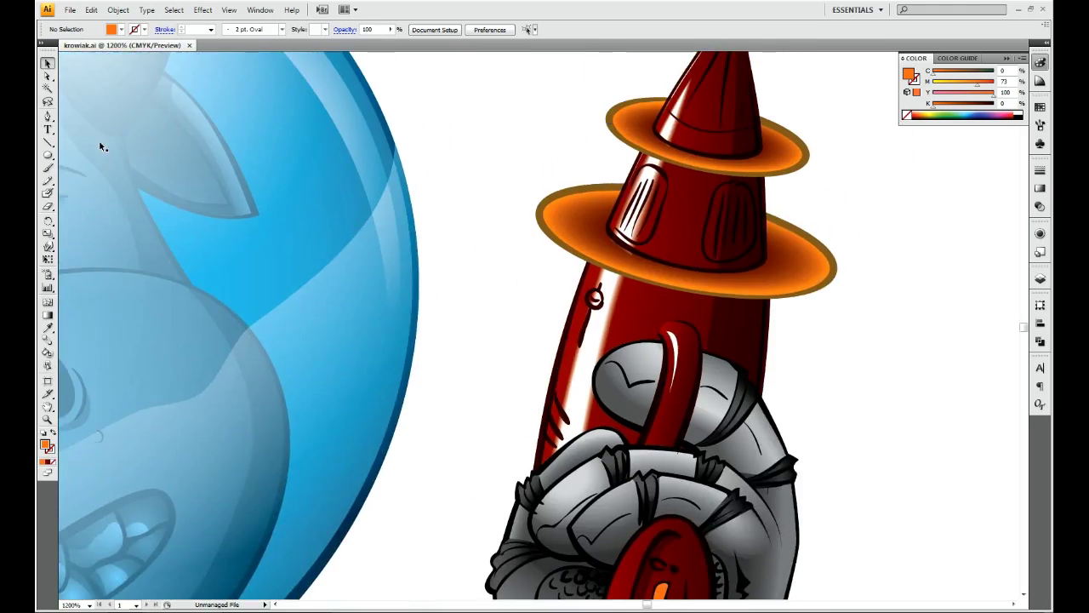
pyautogui.press('p')
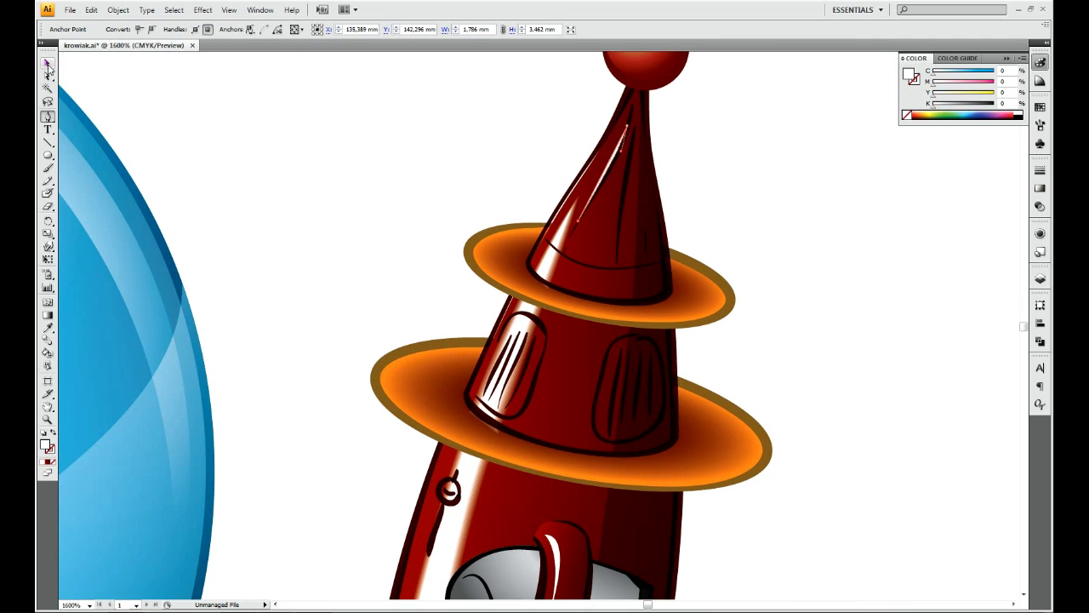
pyautogui.scroll(-5, 618, 267)
pyautogui.hscroll(-1, 596, 221)
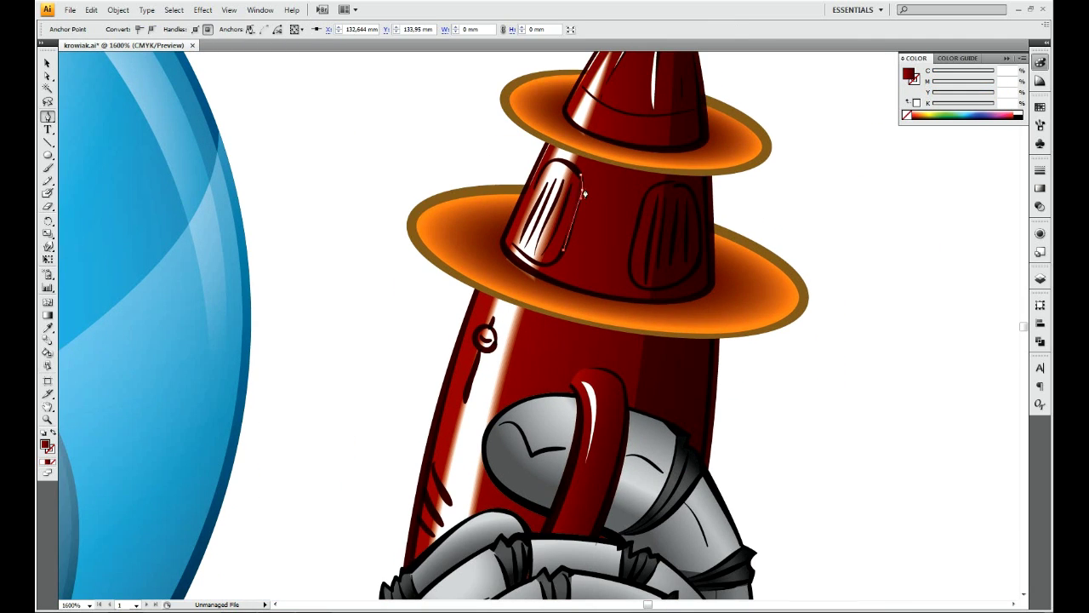
pyautogui.hotkey('ctrl', 'shift', 'a')
# - Add a white highlight shape along the edge of the red button
pyautogui.scroll(-3, 81, 269)
pyautogui.hscroll(-1, 81, 269)
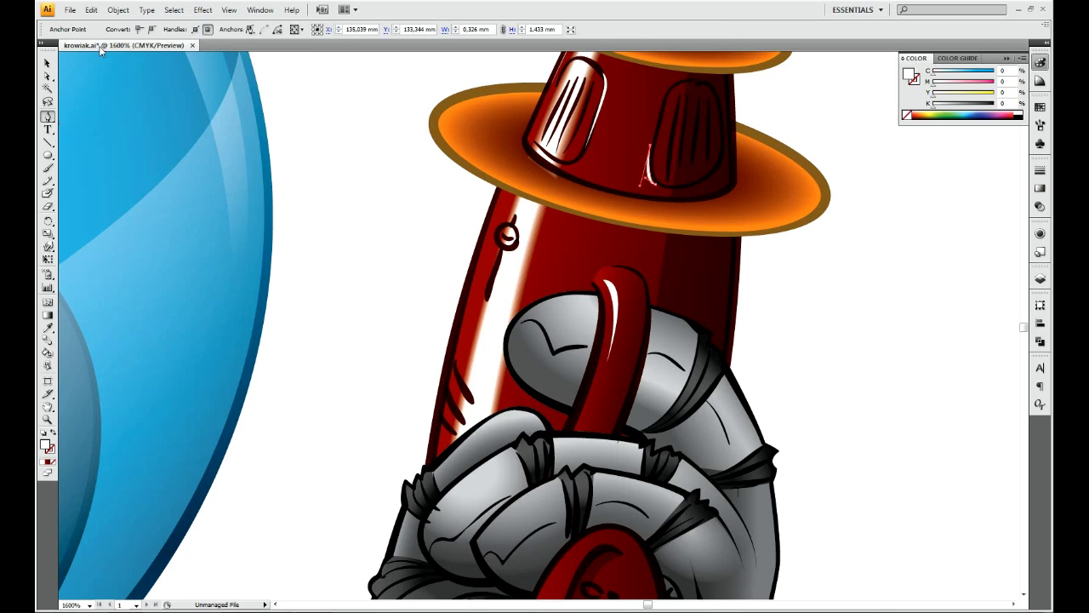
pyautogui.scroll(-9, 666, 194)
pyautogui.hscroll(-2, 667, 194)
pyautogui.click(614, 234)
pyautogui.click(636, 381)
pyautogui.hotkey('ctrl', 'shift', 'a')
# - Recentre the whole robot in view and save the drawing
pyautogui.press('v')
pyautogui.hotkey('ctrl', '-')
pyautogui.hotkey('ctrl', '-')
pyautogui.hotkey('ctrl', '-')
pyautogui.hotkey('ctrl', '-')
pyautogui.hotkey('ctrl', '-')
pyautogui.hotkey('ctrl', '-')
pyautogui.moveTo(607, 368); pyautogui.dragTo(698, 315)
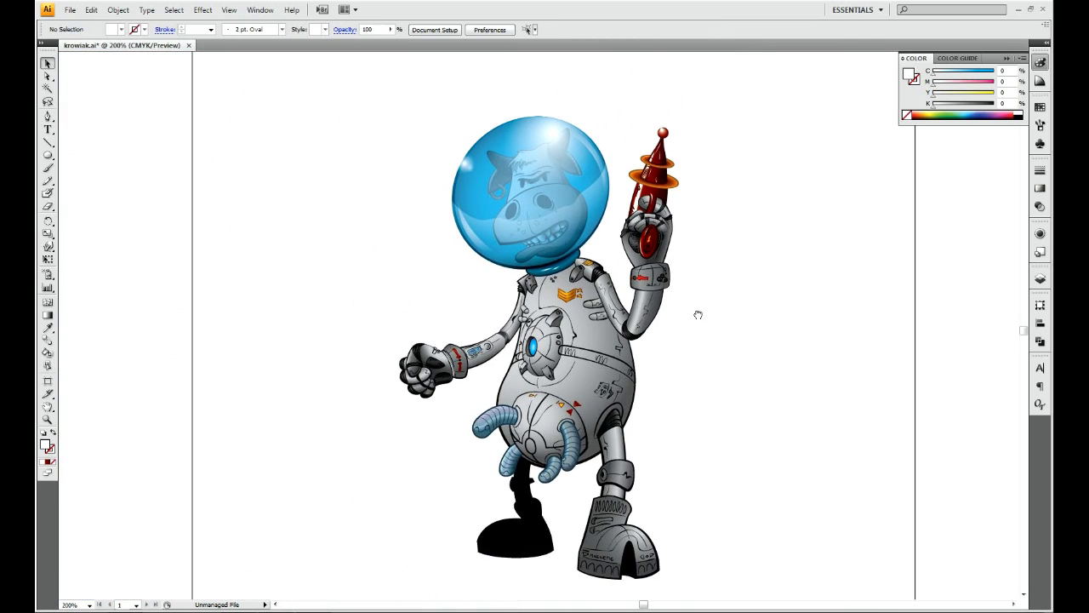
pyautogui.hotkey('ctrl', '+')
pyautogui.hotkey('ctrl', '+')
pyautogui.hotkey('ctrl', '+')
# - Pen-draw the ray-gun reflection silhouette on the helmet, adding ellipse rings across it
pyautogui.press('p')
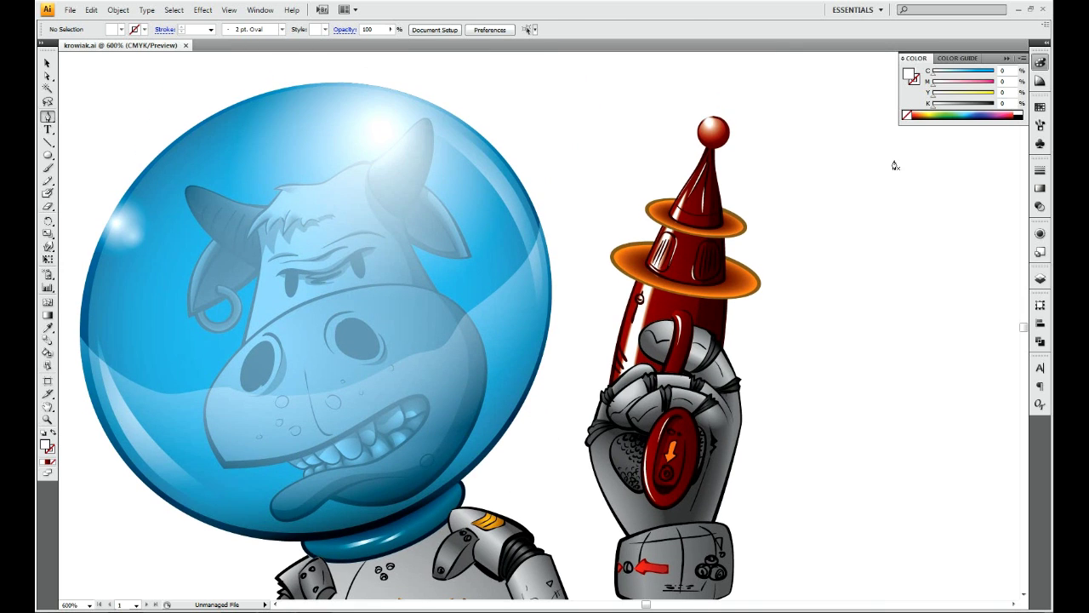
pyautogui.moveTo(453, 187); pyautogui.dragTo(306, 81)
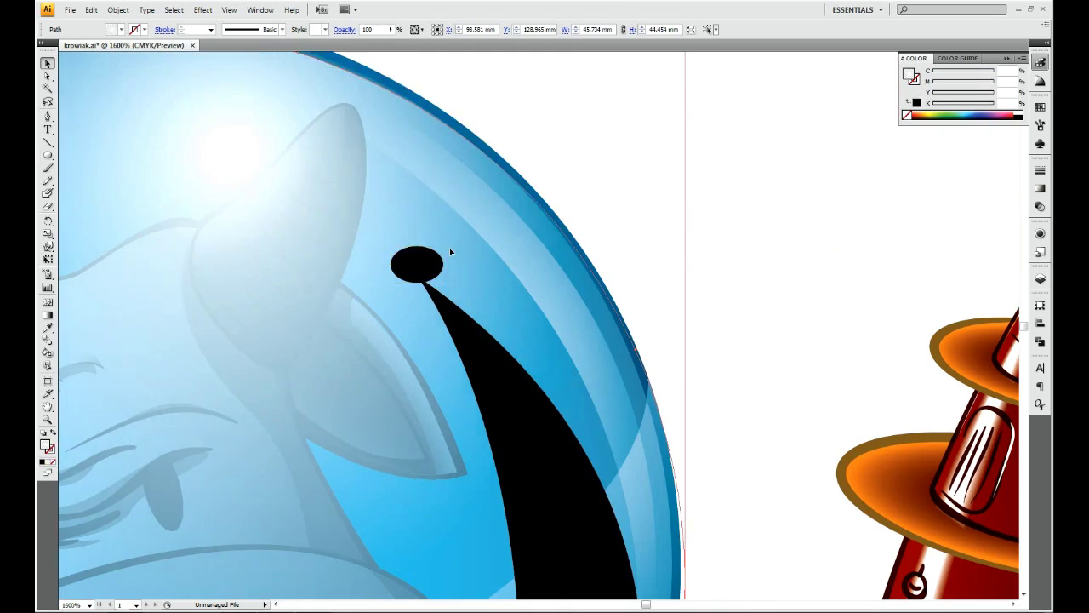
pyautogui.moveTo(418, 251); pyautogui.dragTo(443, 285)
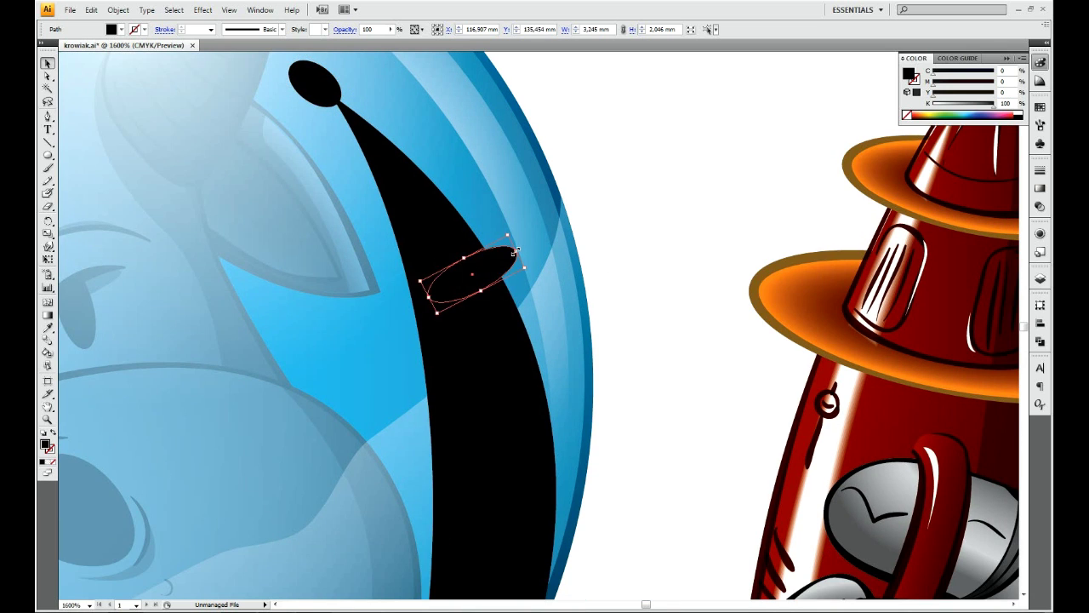
pyautogui.moveTo(413, 212); pyautogui.dragTo(420, 215)
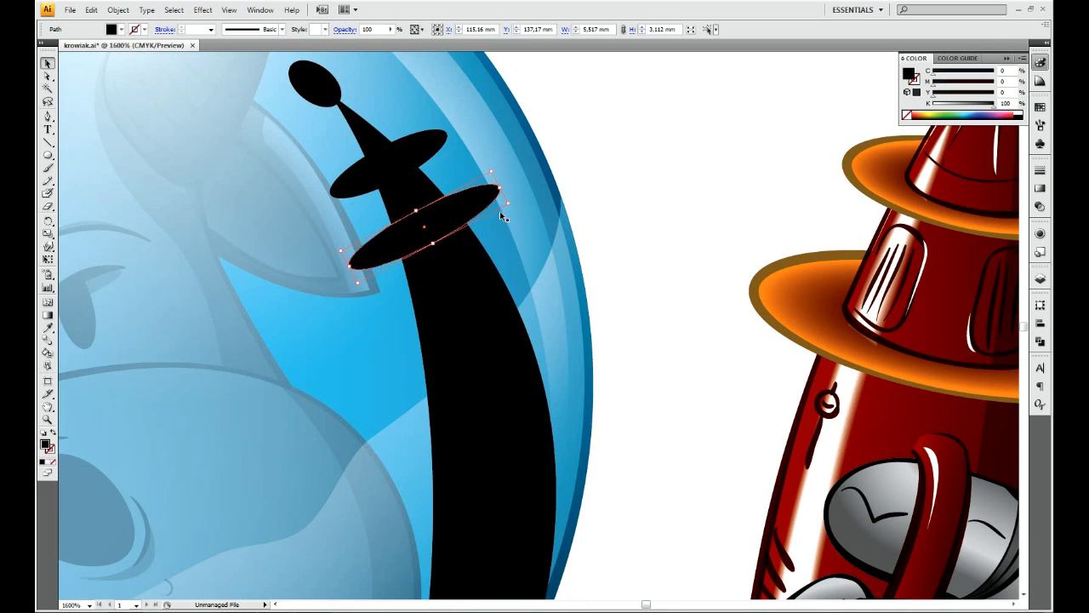
pyautogui.scroll(-2, 501, 223)
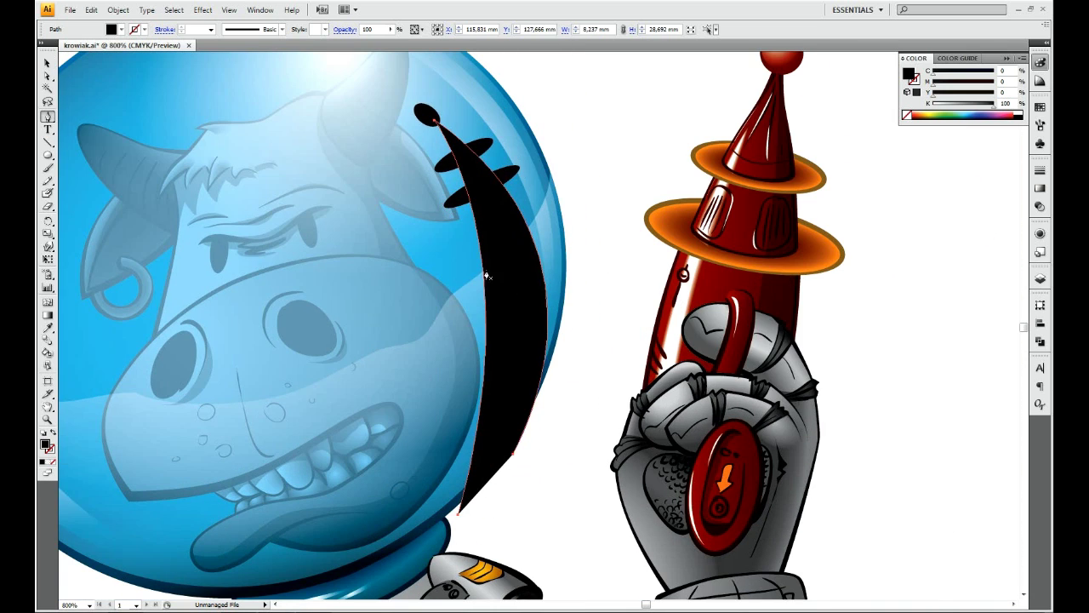
pyautogui.click(483, 300)
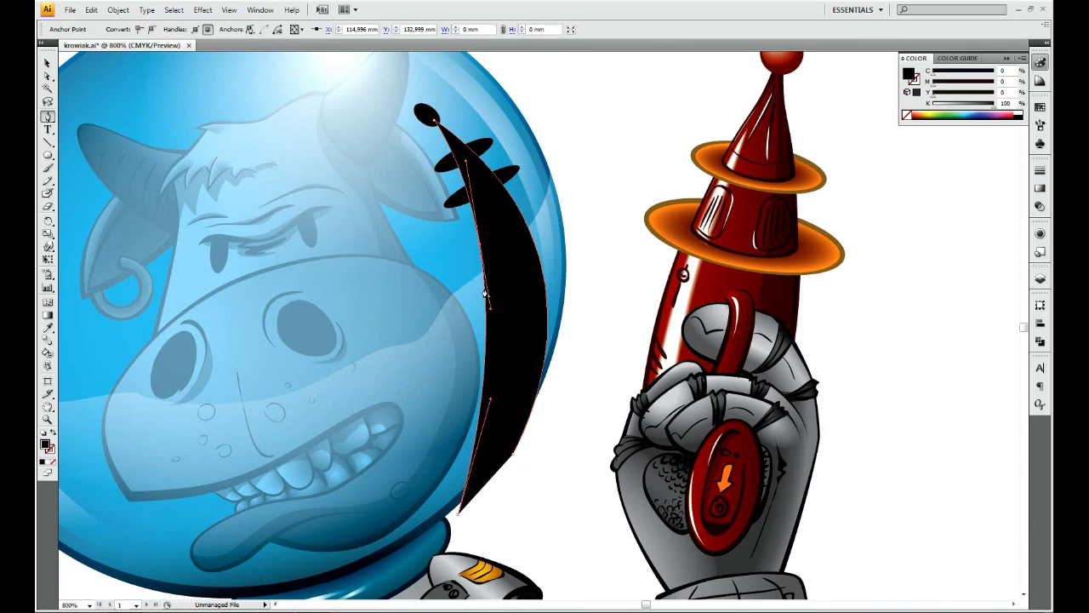
pyautogui.press('v')
pyautogui.click(630, 258)
# - Unite the silhouette and ellipses into one shape and fill it dark red
pyautogui.click(1040, 340)
pyautogui.click(909, 323)
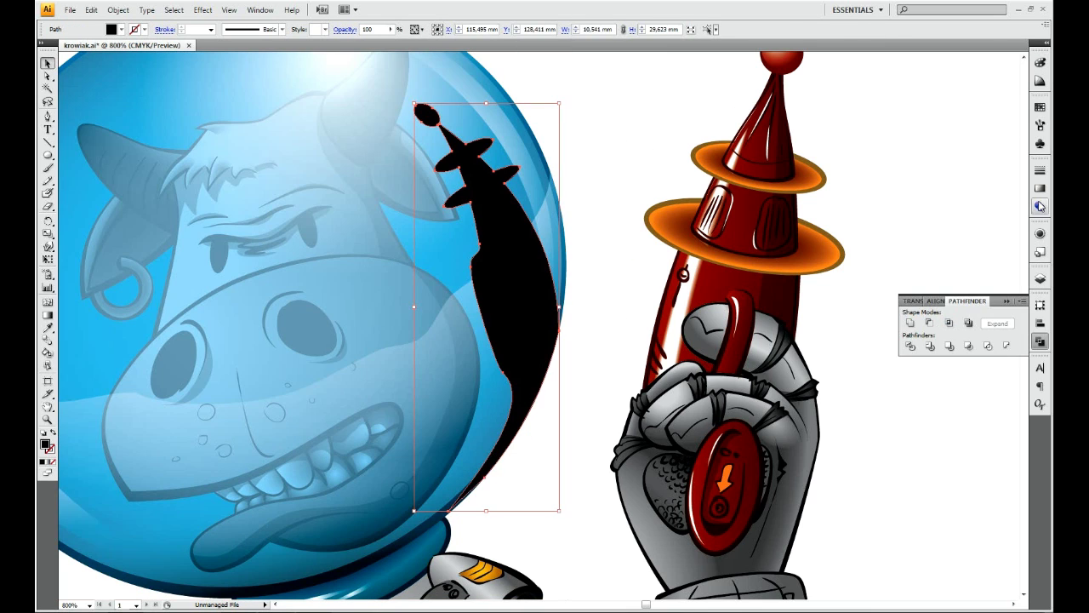
pyautogui.click(1040, 107)
pyautogui.click(930, 114)
pyautogui.click(1040, 206)
# - Set the reflection to Multiply at low opacity and darken its red fill toward 75% black
pyautogui.click(931, 180)
pyautogui.click(924, 206)
pyautogui.click(1040, 62)
pyautogui.click(1040, 206)
pyautogui.hotkey('ctrl', '-')
pyautogui.hotkey('ctrl', '-')
pyautogui.hotkey('ctrl', '-')
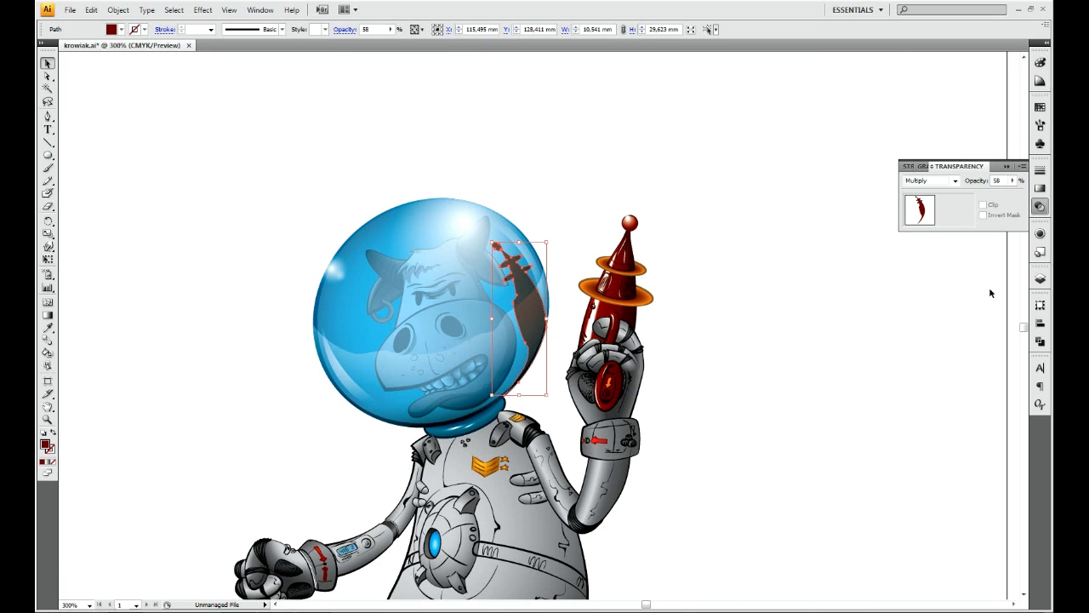
pyautogui.click(998, 181)
pyautogui.write('29')
pyautogui.press('Return')
pyautogui.click(1040, 62)
pyautogui.moveTo(960, 108); pyautogui.dragTo(979, 108)
# - Apply a radial gradient to the reflection and reposition it over the shape
pyautogui.hotkey('ctrl', '+')
pyautogui.hotkey('ctrl', '+')
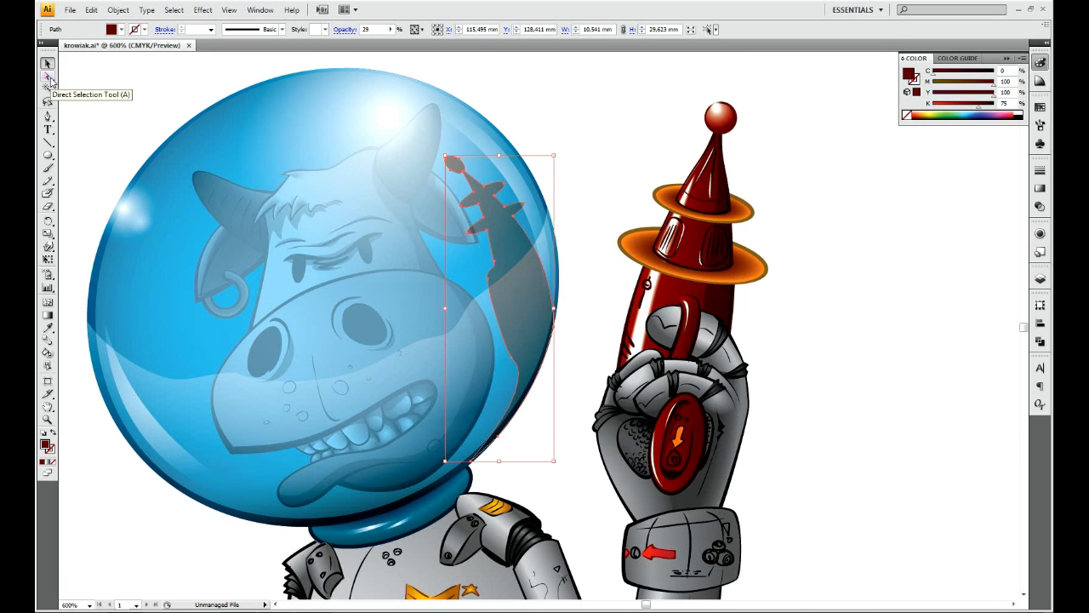
pyautogui.doubleClick(47, 315)
pyautogui.click(521, 285)
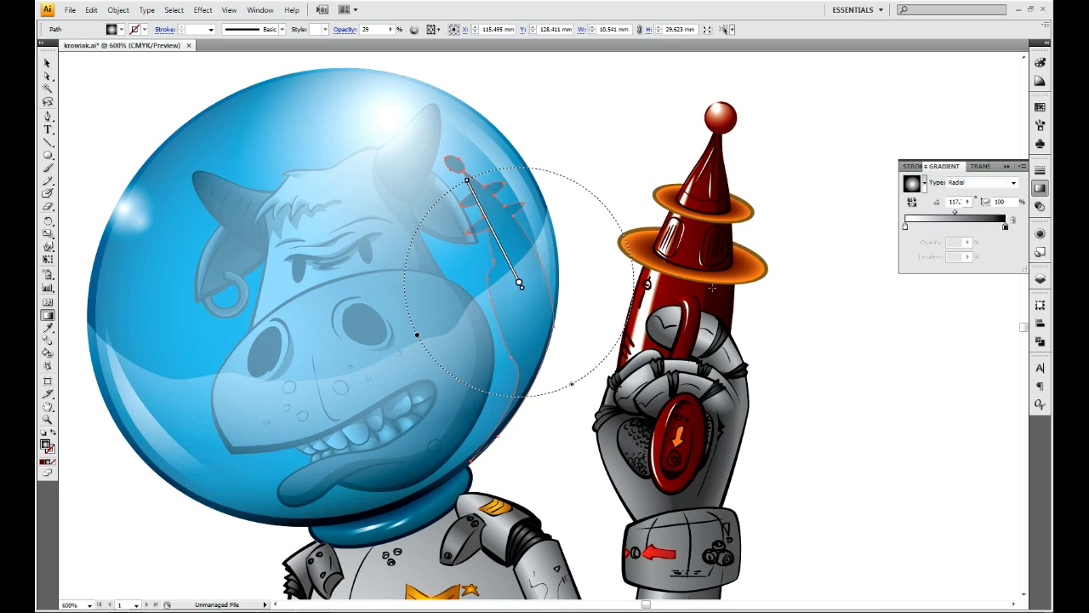
pyautogui.moveTo(468, 201); pyautogui.dragTo(521, 304)
pyautogui.hotkey('ctrl', 'shift', 'a')
pyautogui.hotkey('ctrl', '0')
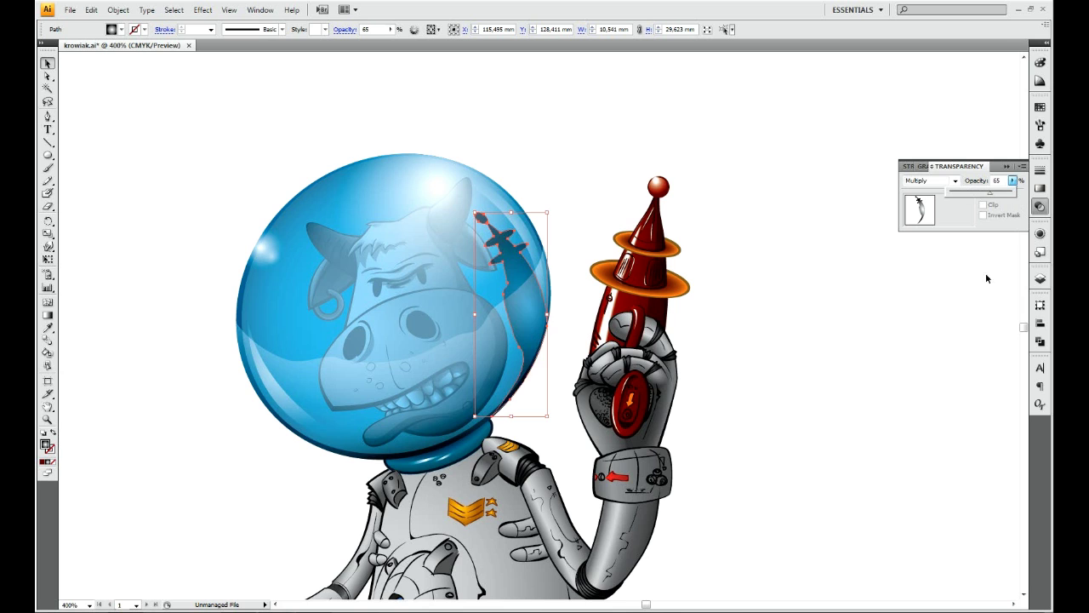
pyautogui.press('z')
pyautogui.click(489, 312)
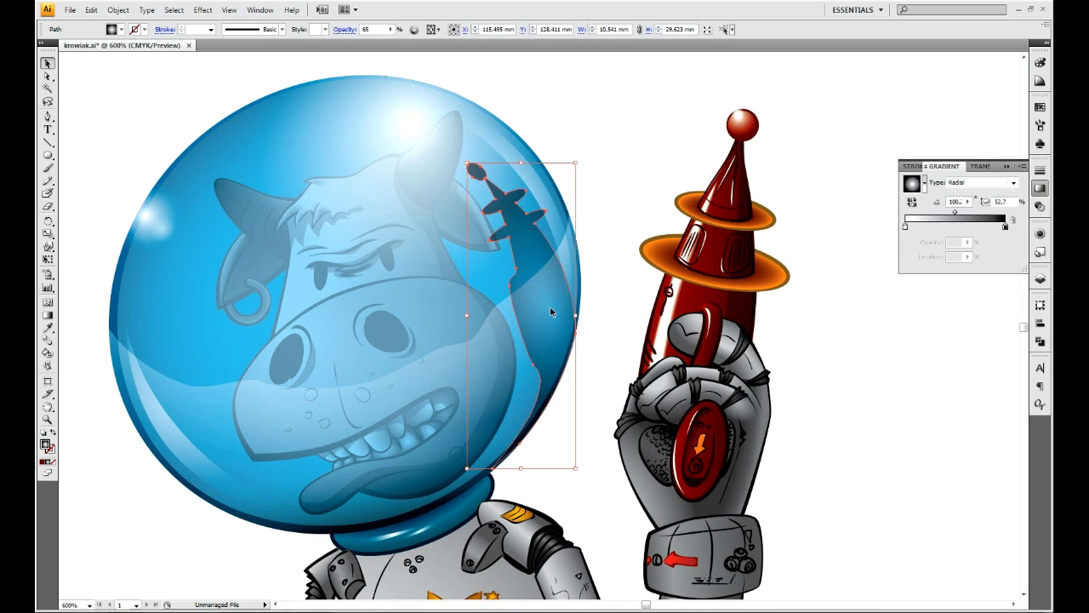
pyautogui.press('g')
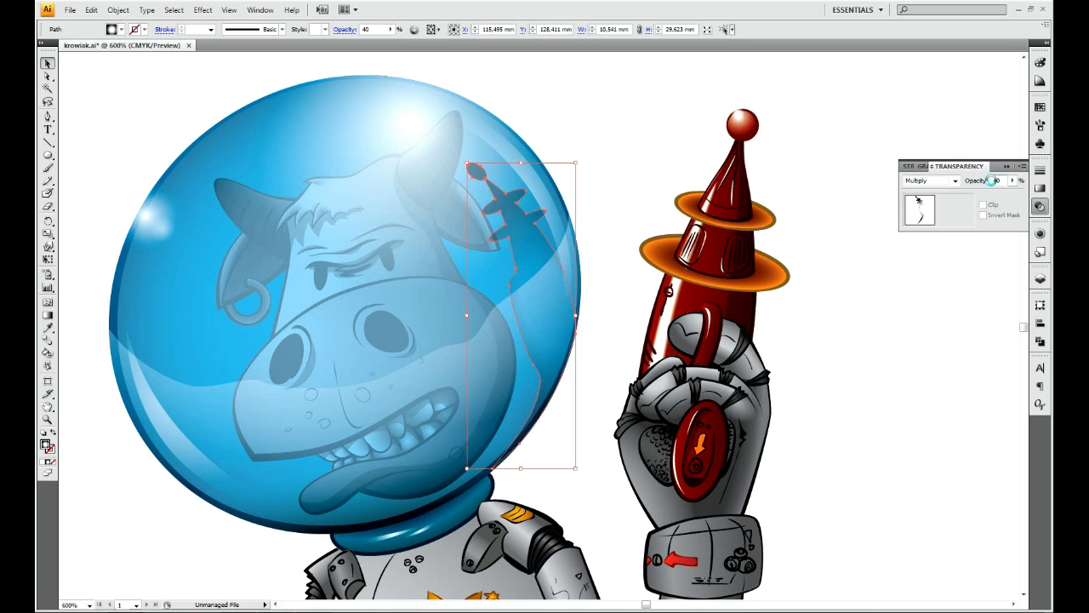
# - Deselect and zoom in on the helmet and chest to check the reflection
pyautogui.hotkey('ctrl', 'shift', 'a')
pyautogui.hotkey('ctrl', '0')
pyautogui.hotkey('ctrl', '+')
pyautogui.hotkey('ctrl', '+')
pyautogui.hotkey('ctrl', '-')
pyautogui.click(562, 280)
pyautogui.click(553, 255)
pyautogui.click(557, 247)
# - Pen a shadow shape from the shoulder down past the elbow to the cuff's top
pyautogui.click(448, 320)
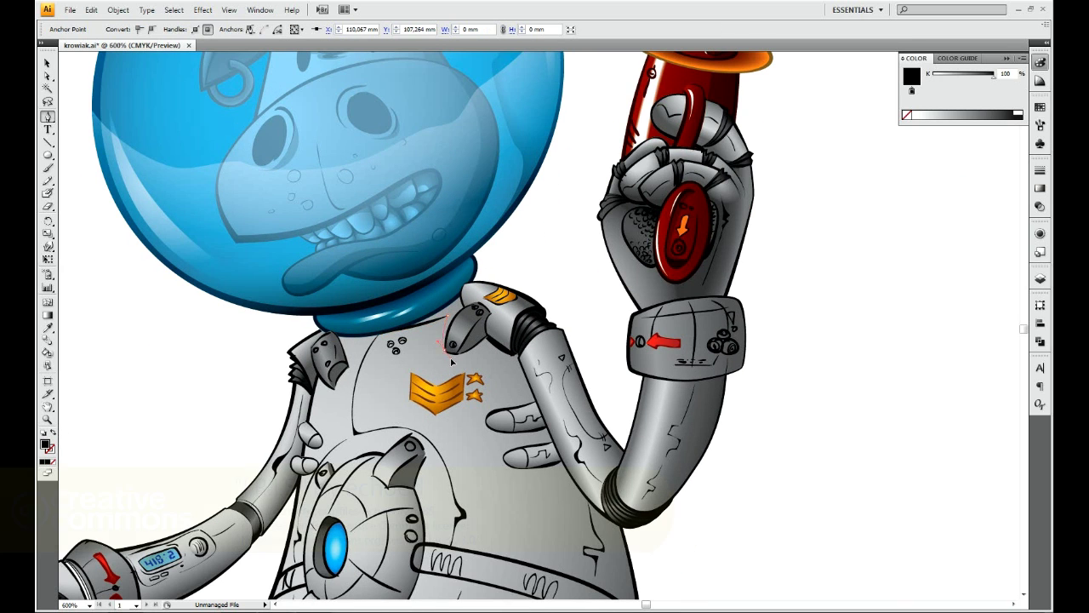
pyautogui.click(448, 328)
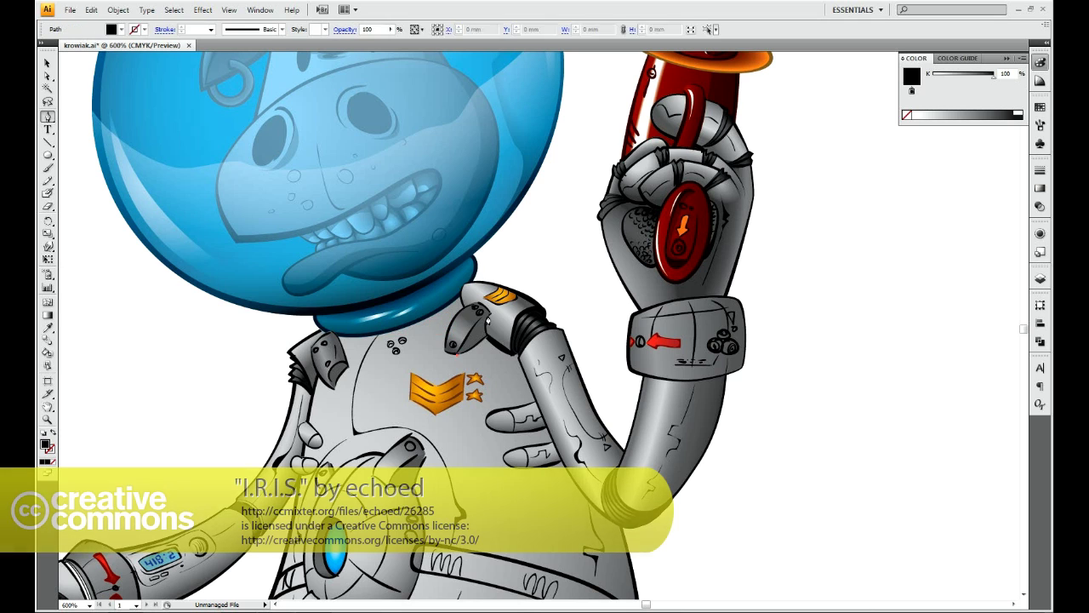
pyautogui.hotkey('ctrl', '+')
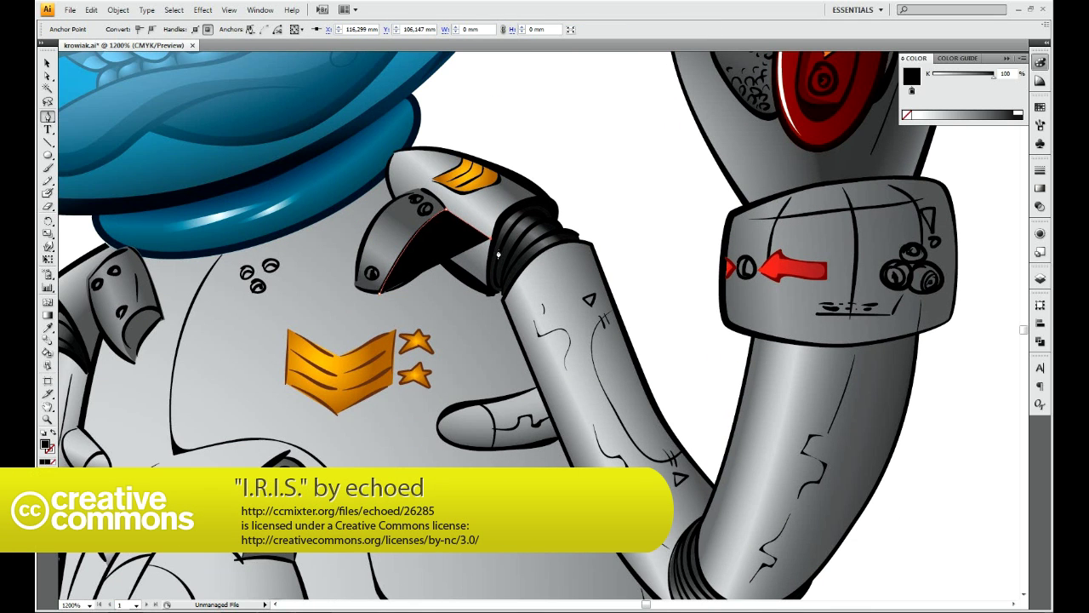
pyautogui.moveTo(636, 460); pyautogui.dragTo(564, 328)
pyautogui.click(608, 431)
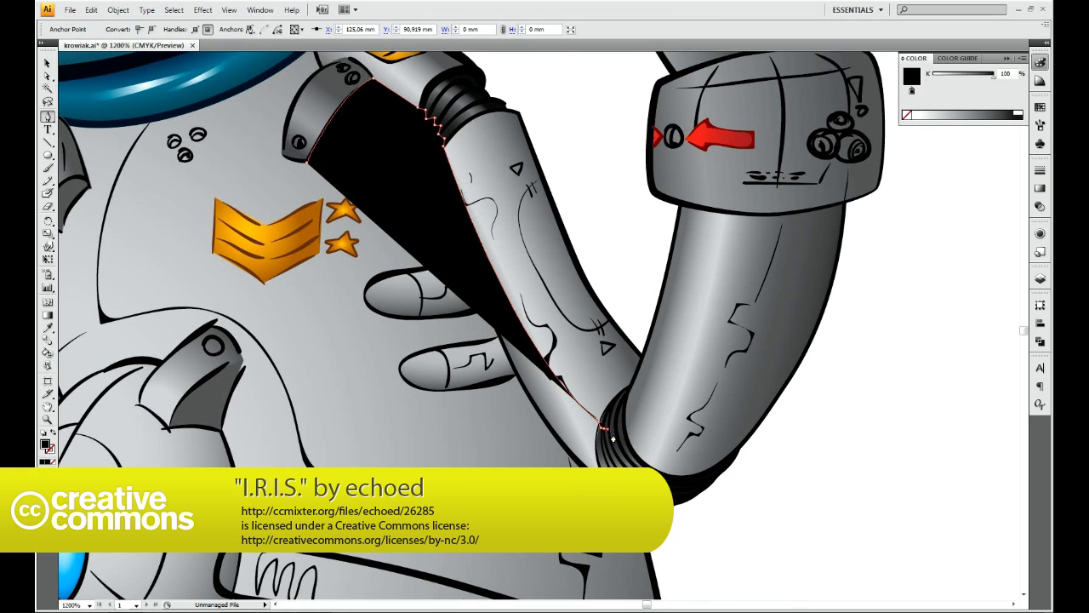
pyautogui.moveTo(825, 147); pyautogui.dragTo(694, 367)
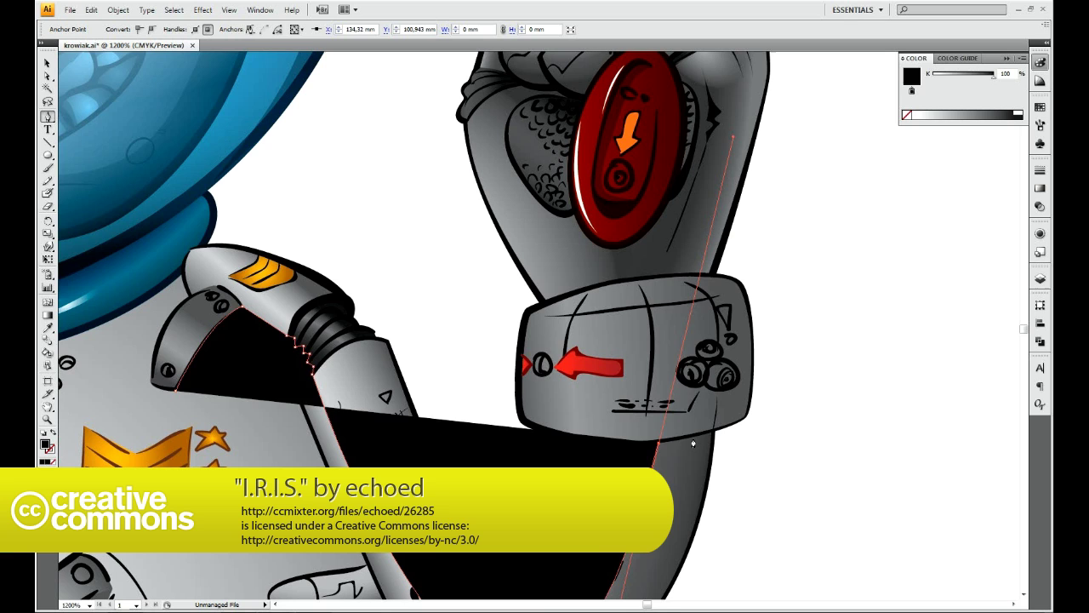
pyautogui.click(708, 389)
pyautogui.click(733, 376)
pyautogui.click(714, 341)
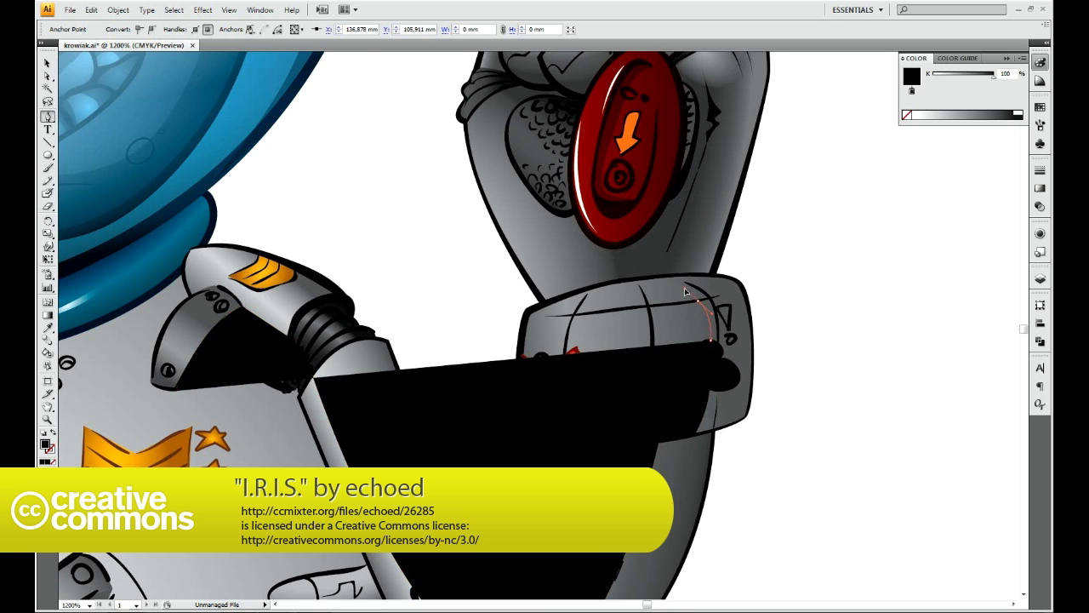
pyautogui.click(678, 277)
pyautogui.moveTo(758, 283); pyautogui.dragTo(739, 504)
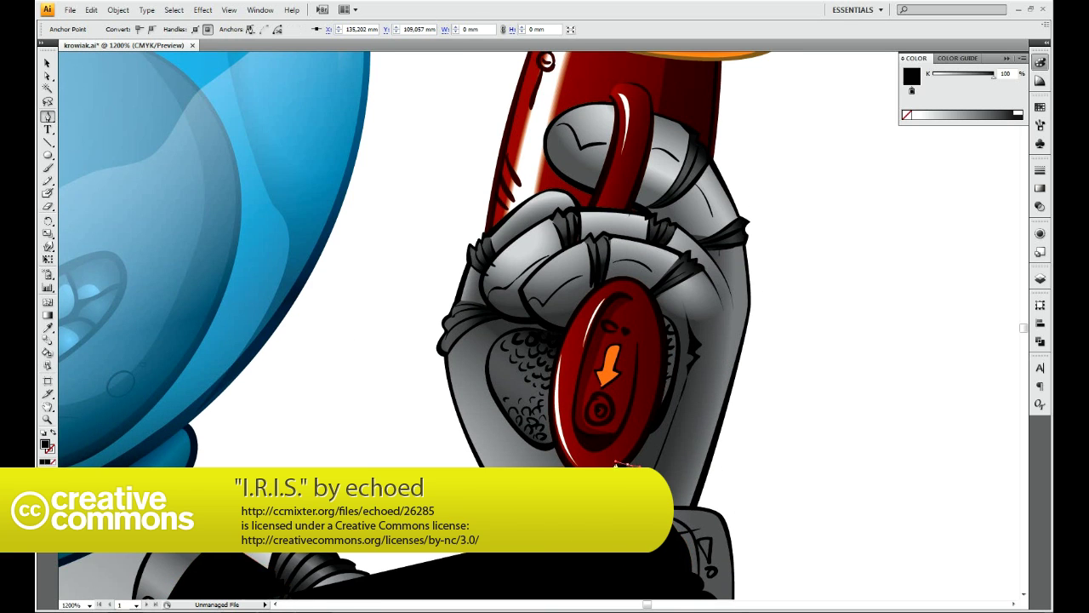
# - Continue the shadow path curving around the fist and down to the lower tube
pyautogui.click(552, 381)
pyautogui.moveTo(529, 296); pyautogui.dragTo(572, 291)
pyautogui.moveTo(670, 279); pyautogui.dragTo(752, 301)
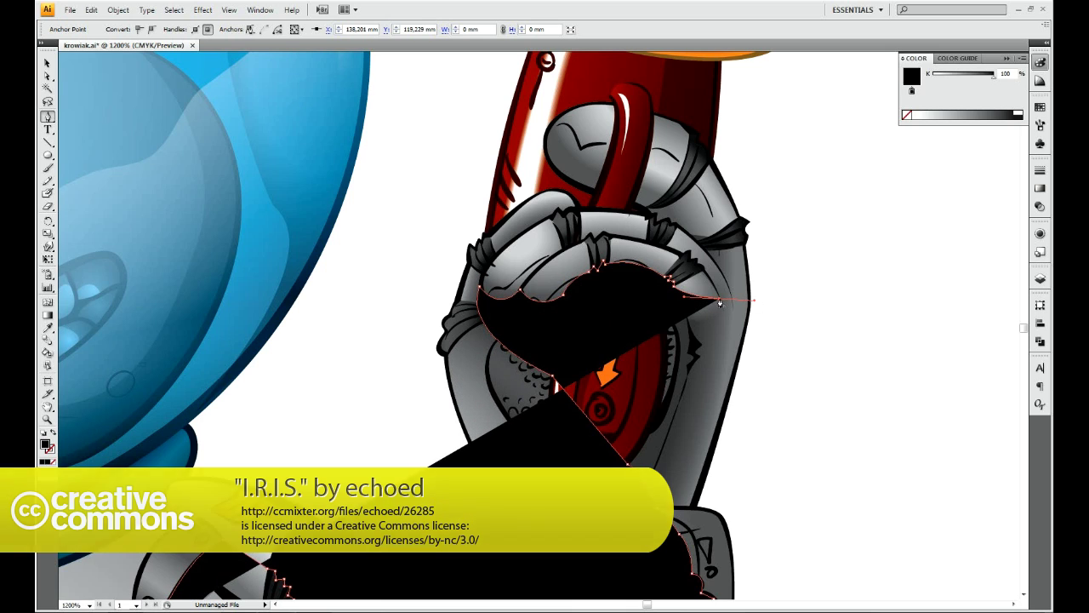
pyautogui.click(720, 303)
pyautogui.click(698, 268)
pyautogui.moveTo(650, 249); pyautogui.dragTo(675, 248)
pyautogui.moveTo(691, 136)
pyautogui.mouseDown()
pyautogui.moveTo(681, 157)
pyautogui.moveTo(691, 136)
pyautogui.mouseUp()
pyautogui.click(724, 315)
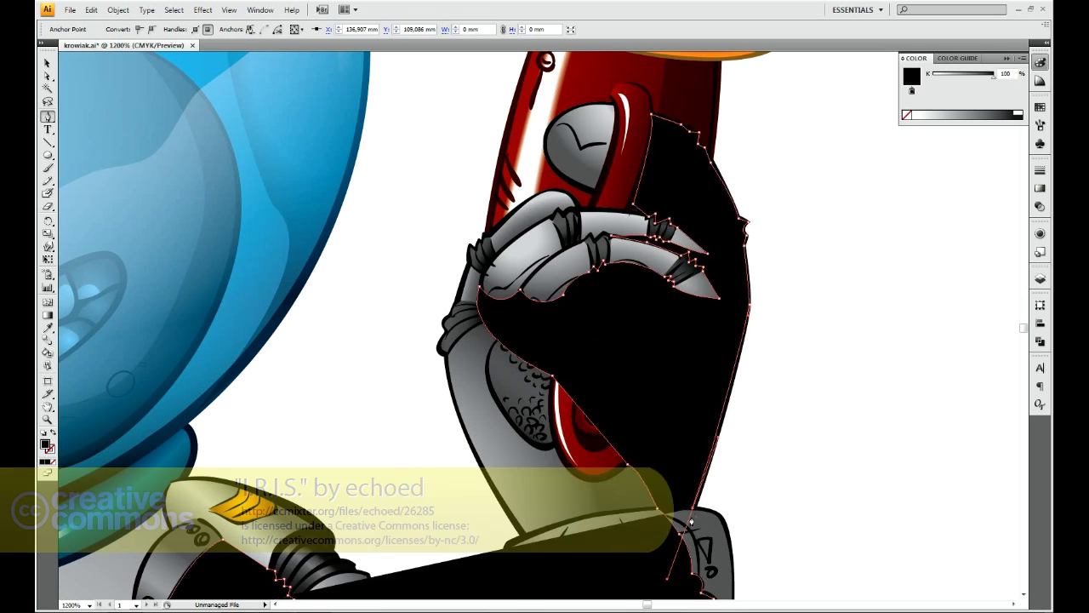
pyautogui.moveTo(723, 517); pyautogui.dragTo(626, 293)
pyautogui.hotkey('ctrl', 'z')
pyautogui.hotkey('ctrl', 'z')
pyautogui.hotkey('ctrl', 'z')
pyautogui.moveTo(608, 467); pyautogui.dragTo(717, 183)
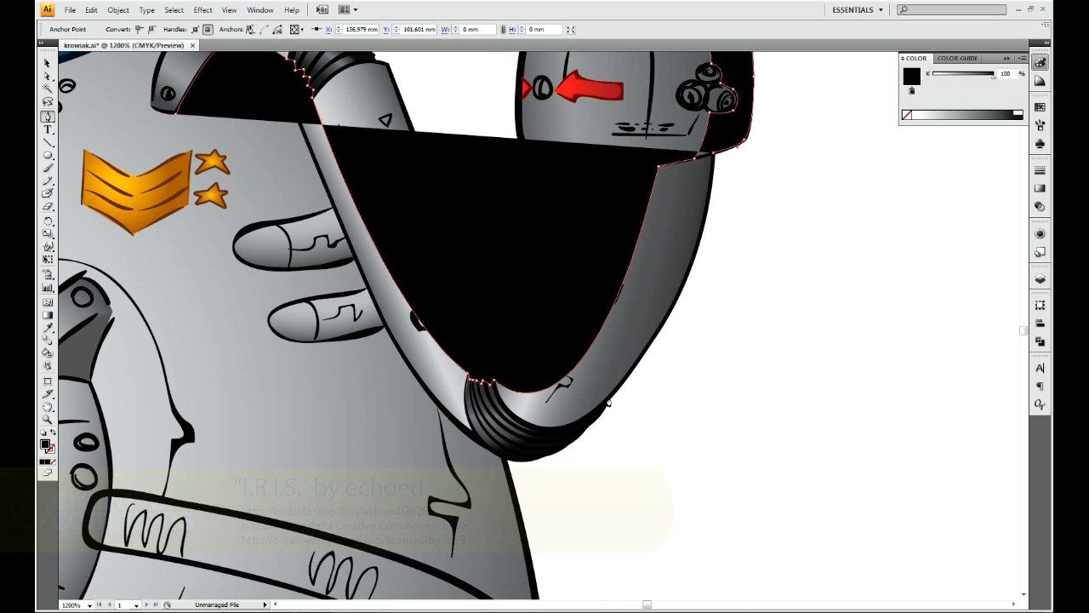
pyautogui.moveTo(609, 401); pyautogui.dragTo(511, 455)
# - Check the arm shadow in outline and preview modes, then return to selection
pyautogui.hotkey('ctrl', 'y')
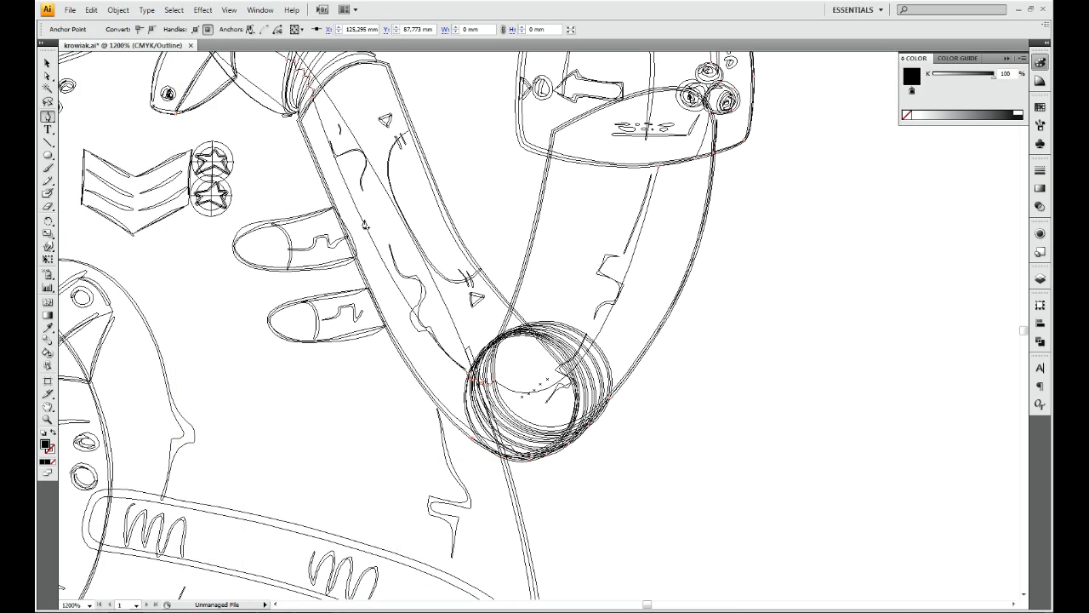
pyautogui.hotkey('ctrl', 'y')
pyautogui.moveTo(280, 140); pyautogui.dragTo(393, 294)
pyautogui.hotkey('ctrl', 'y')
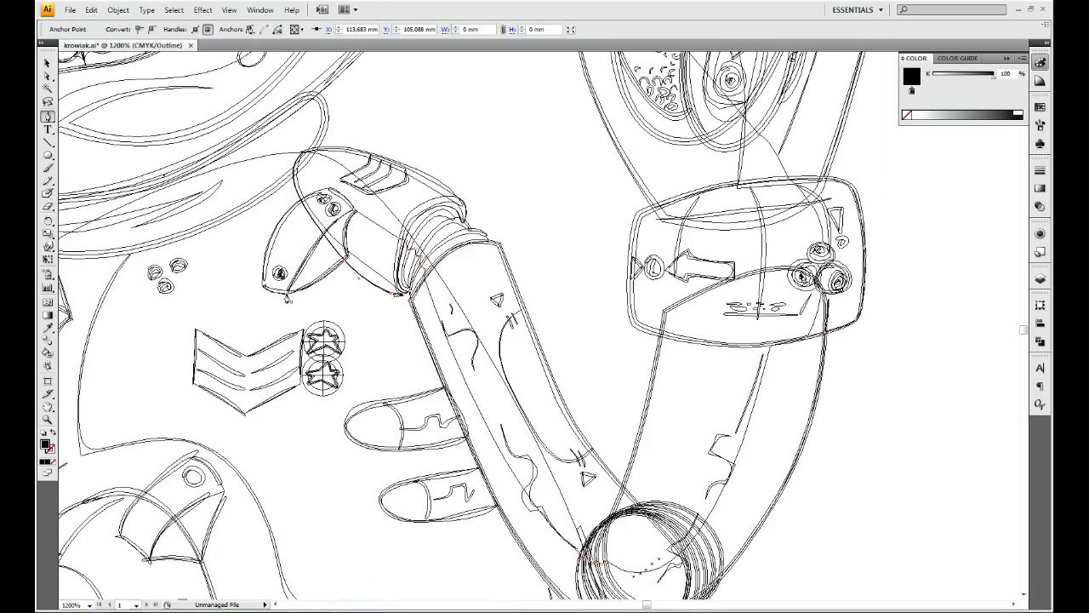
pyautogui.hotkey('ctrl', 'y')
pyautogui.press('v')
pyautogui.moveTo(280, 296); pyautogui.dragTo(41, 577)
# - Open the transparency settings and select the thin collar path on the body
pyautogui.hotkey('ctrl', 'shift', 'F10')
pyautogui.click(686, 321)
pyautogui.hotkey('ctrl', '-')
pyautogui.hotkey('ctrl', '-')
pyautogui.hotkey('ctrl', '-')
pyautogui.hotkey('ctrl', '+')
pyautogui.hotkey('ctrl', '+')
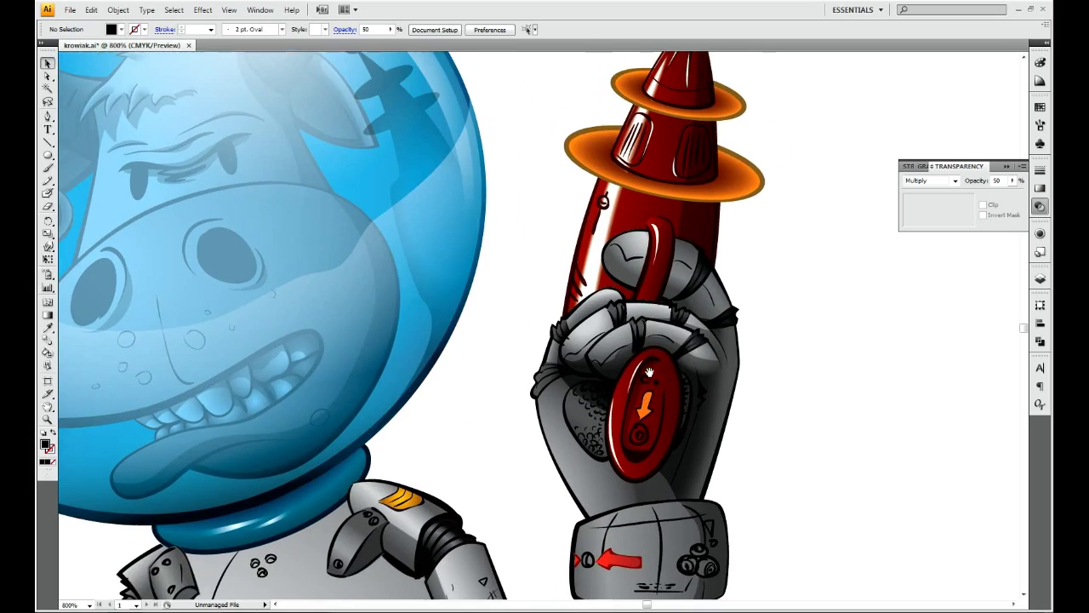
pyautogui.keyDown('ctrl'); pyautogui.click(634, 293); pyautogui.keyUp('ctrl')
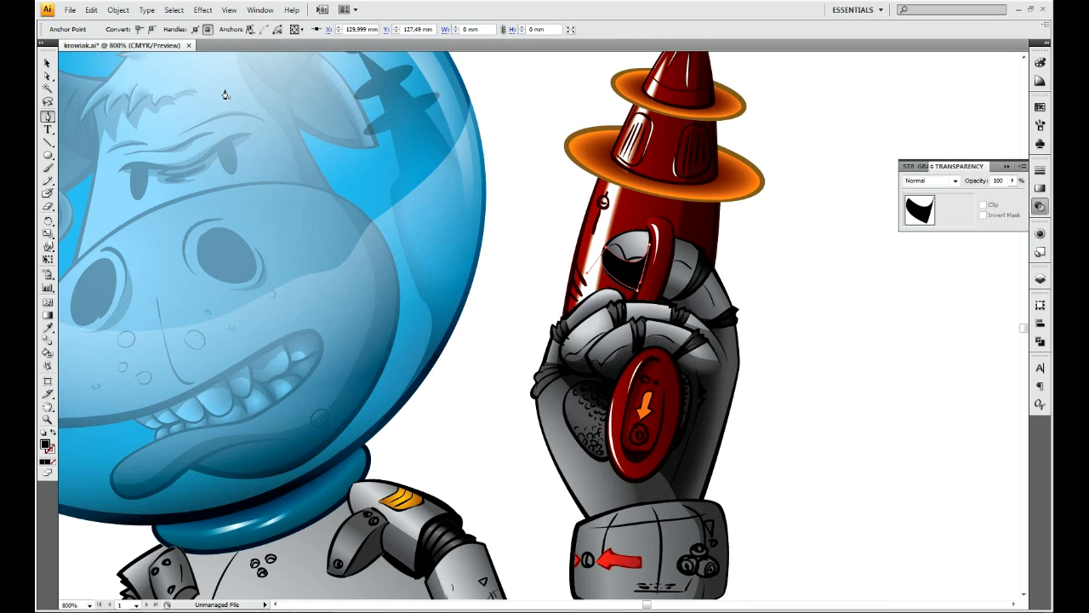
pyautogui.hotkey('ctrl', 'shift', 'a')
pyautogui.moveTo(164, 546); pyautogui.dragTo(452, 214)
pyautogui.keyDown('ctrl'); pyautogui.click(547, 206); pyautogui.keyUp('ctrl')
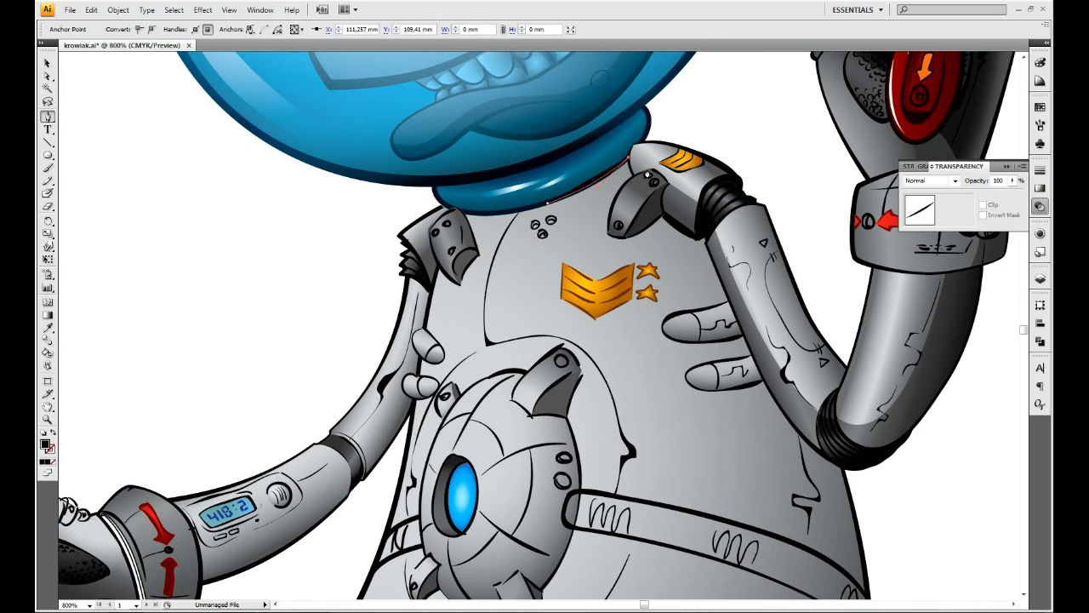
# - Extend the body shading path with new anchors while working in outline view
pyautogui.hscroll(2, 610, 218)
pyautogui.scroll(-10, 609, 218)
pyautogui.hotkey('ctrl', 'y')
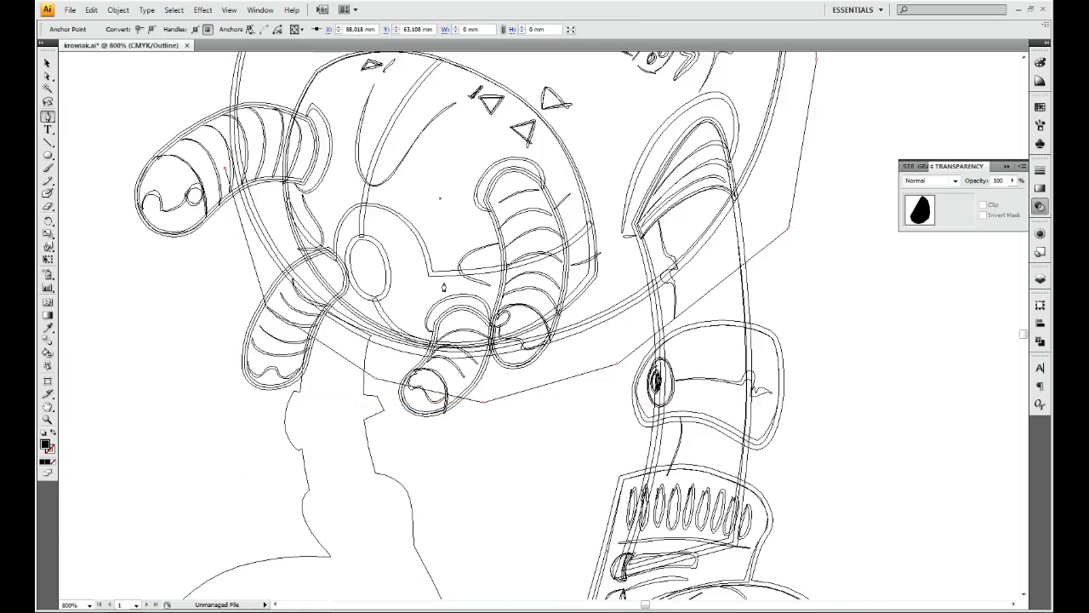
pyautogui.scroll(7, 599, 198)
pyautogui.hscroll(2, 600, 197)
pyautogui.scroll(5, 599, 197)
pyautogui.click(466, 162)
pyautogui.scroll(-3, 555, 395)
pyautogui.hscroll(1, 554, 395)
pyautogui.click(560, 412)
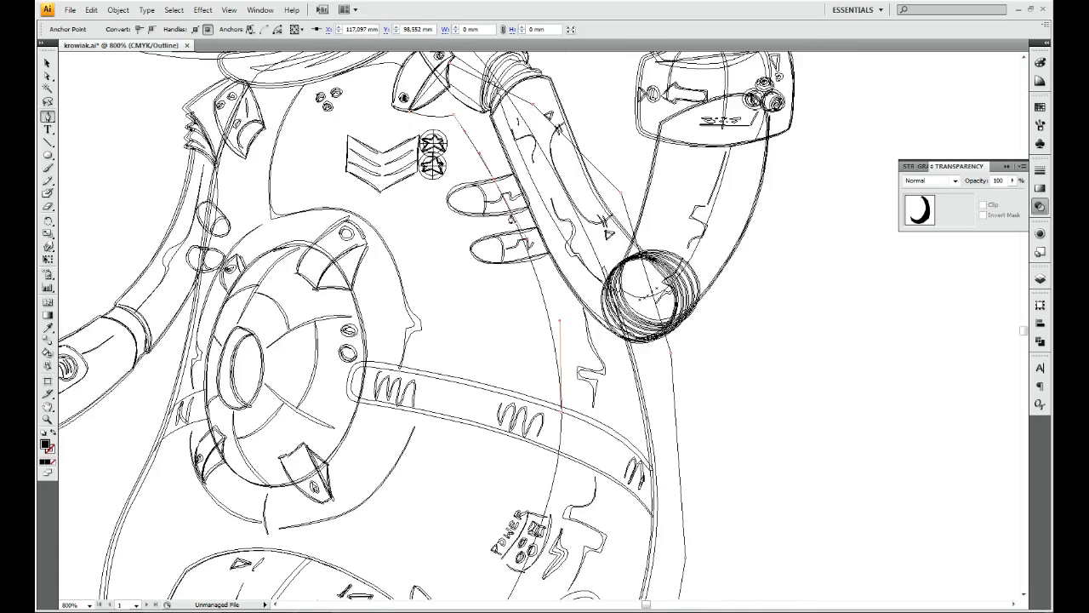
pyautogui.scroll(-10, 558, 352)
pyautogui.hscroll(-3, 558, 353)
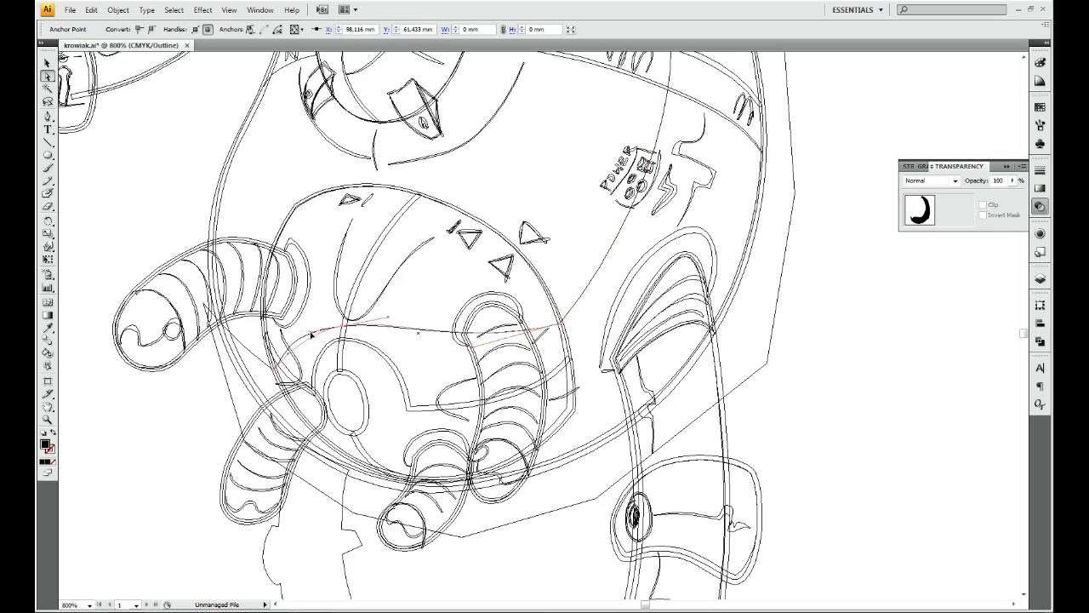
pyautogui.scroll(3, 545, 323)
pyautogui.scroll(3, 506, 374)
pyautogui.scroll(-4, 552, 254)
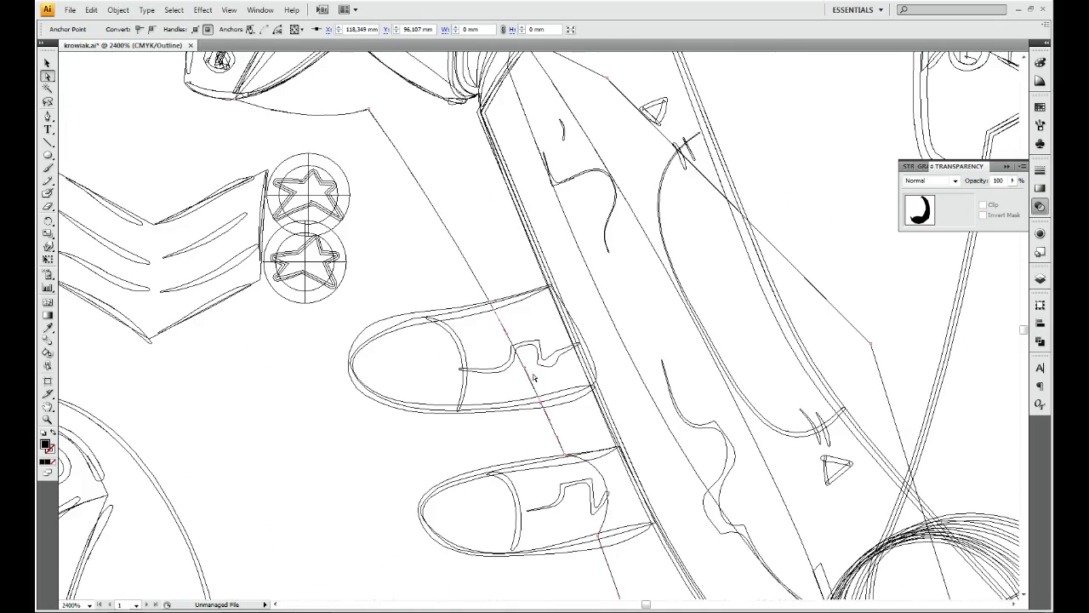
pyautogui.hotkey('ctrl', 'y')
pyautogui.scroll(-4, 583, 447)
# - Undo recent edits, restore the dark belly shadow shape and select it
pyautogui.moveTo(583, 447); pyautogui.dragTo(650, 492)
pyautogui.press('v')
pyautogui.hotkey('ctrl', 'z')
pyautogui.hotkey('shift', 'ctrl', 'F9')
pyautogui.press('F6')
pyautogui.moveTo(731, 473); pyautogui.dragTo(745, 357)
pyautogui.click(575, 431)
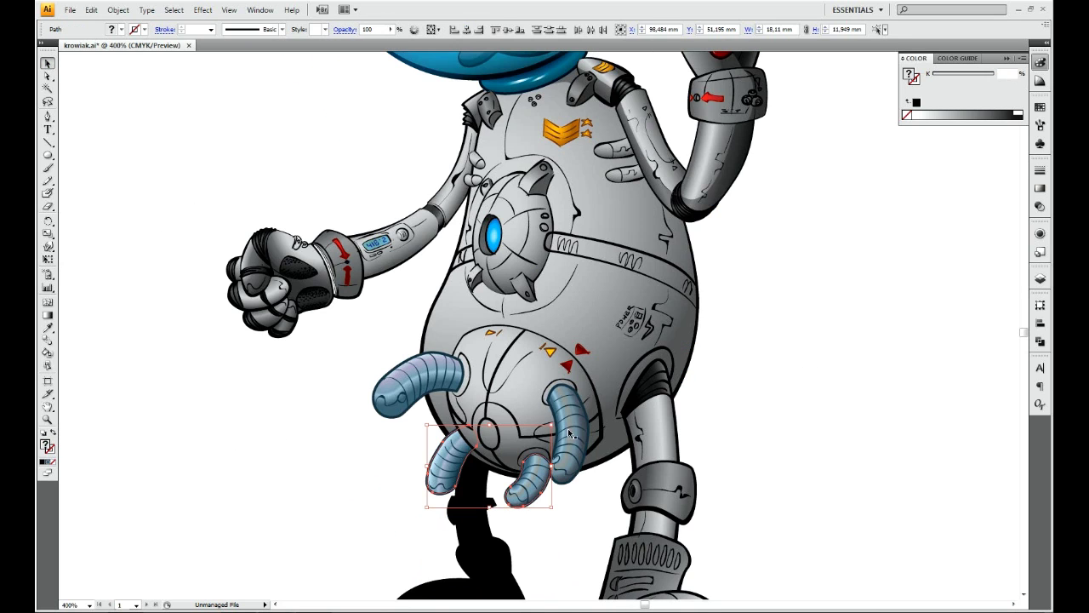
pyautogui.hotkey('ctrl', 'shift', 'z')
pyautogui.scroll(3, 786, 411)
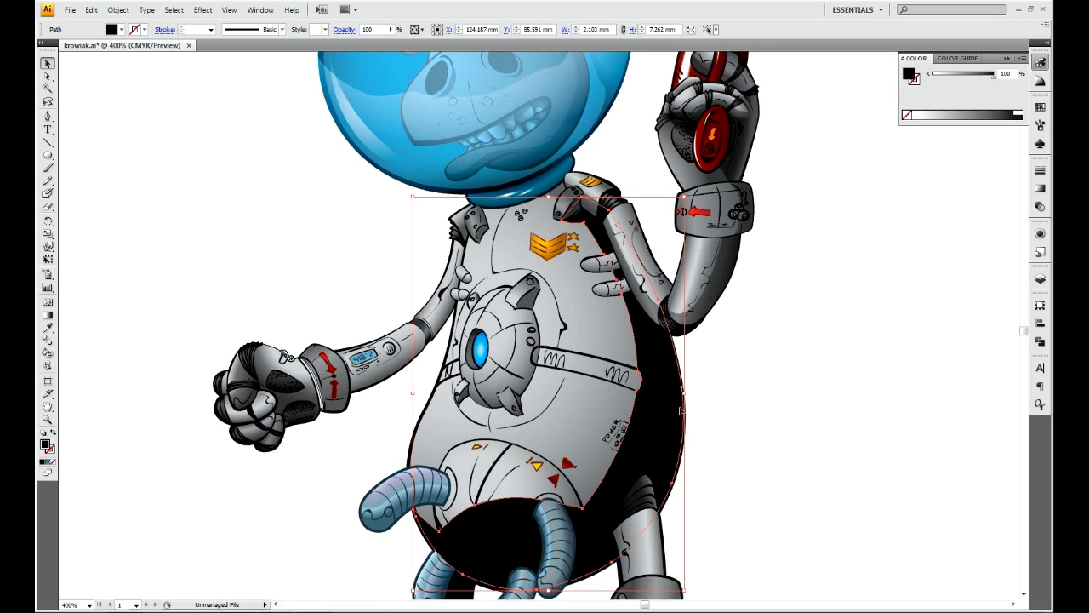
pyautogui.click(1040, 205)
pyautogui.hotkey('ctrl', '+')
pyautogui.hotkey('ctrl', '+')
pyautogui.hotkey('ctrl', '+')
# - Start a black shading shape down the booted leg with the Pen tool
pyautogui.press('p')
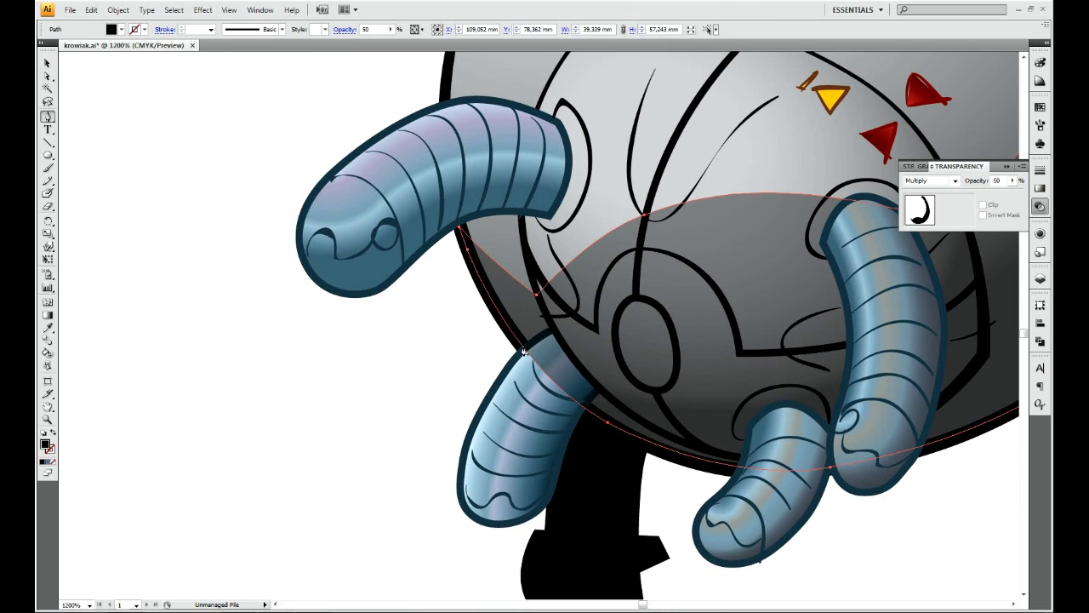
pyautogui.moveTo(48, 117); pyautogui.dragTo(68, 156)
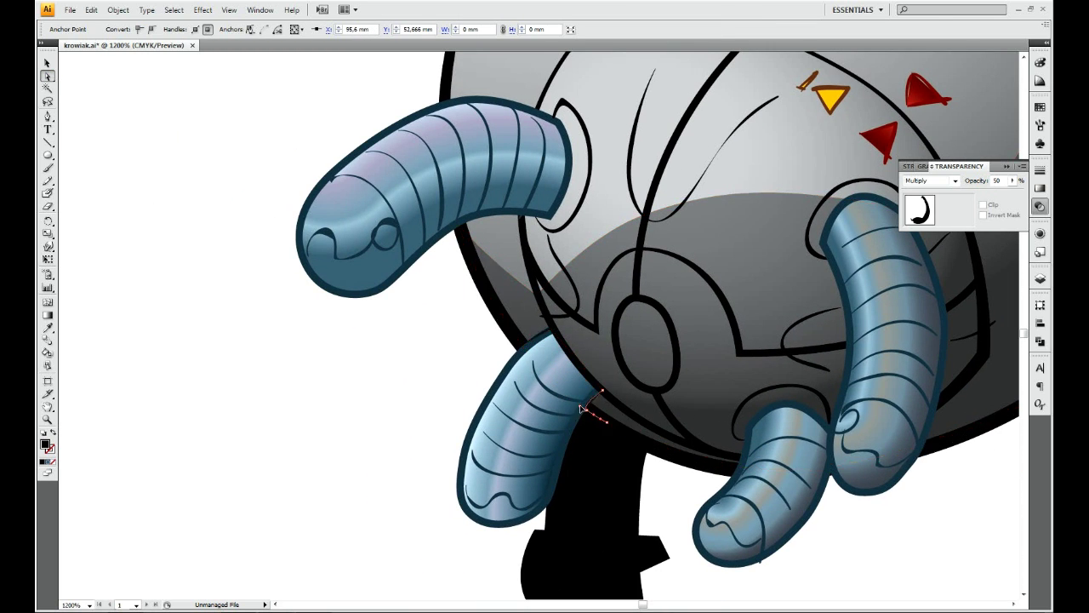
pyautogui.scroll(-5, 382, 389)
pyautogui.scroll(1, 377, 340)
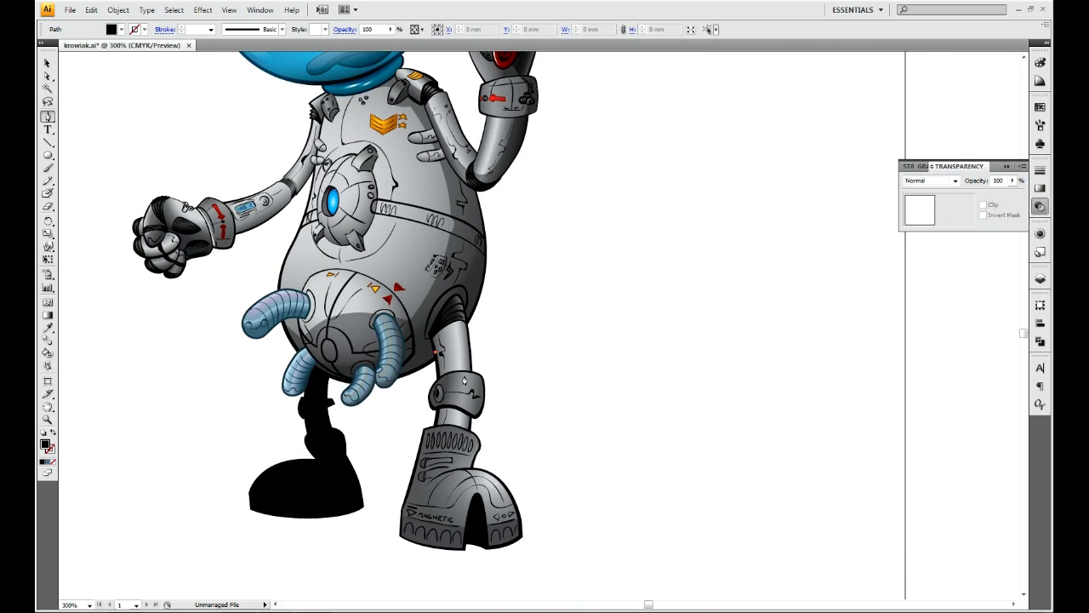
pyautogui.click(470, 394)
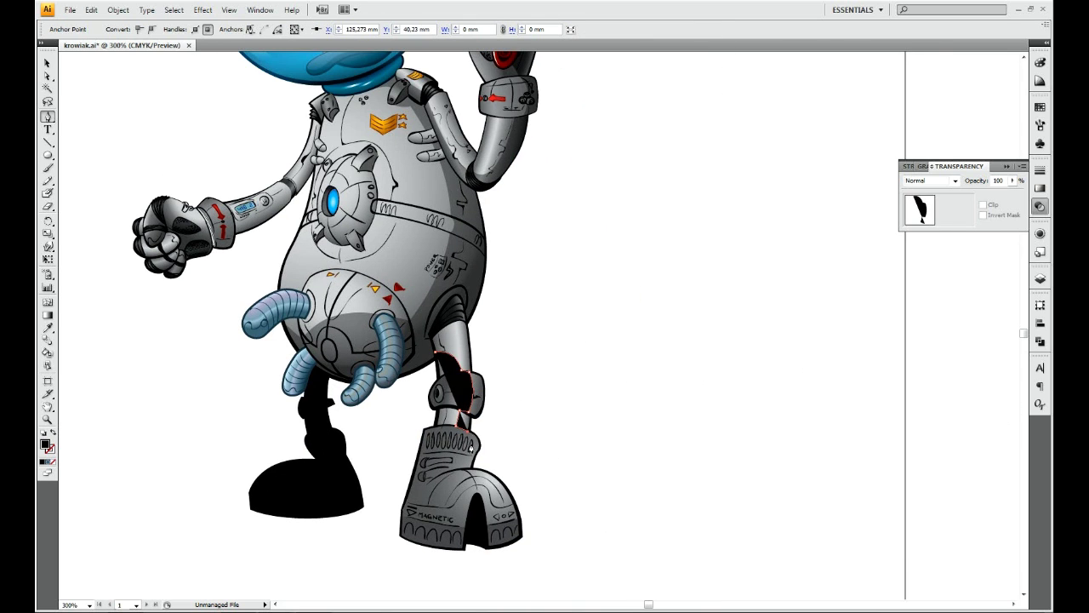
# - Finish the leg shadow polygon and clip it to the booted leg shape with Pathfinder
pyautogui.click(395, 557)
pyautogui.click(566, 557)
pyautogui.click(515, 288)
pyautogui.keyDown('ctrl'); pyautogui.click(598, 397); pyautogui.keyUp('ctrl')
pyautogui.hotkey('ctrl', 'y')
pyautogui.hotkey('ctrl', '+')
pyautogui.hotkey('ctrl', 'y')
pyautogui.scroll(-5, 646, 372)
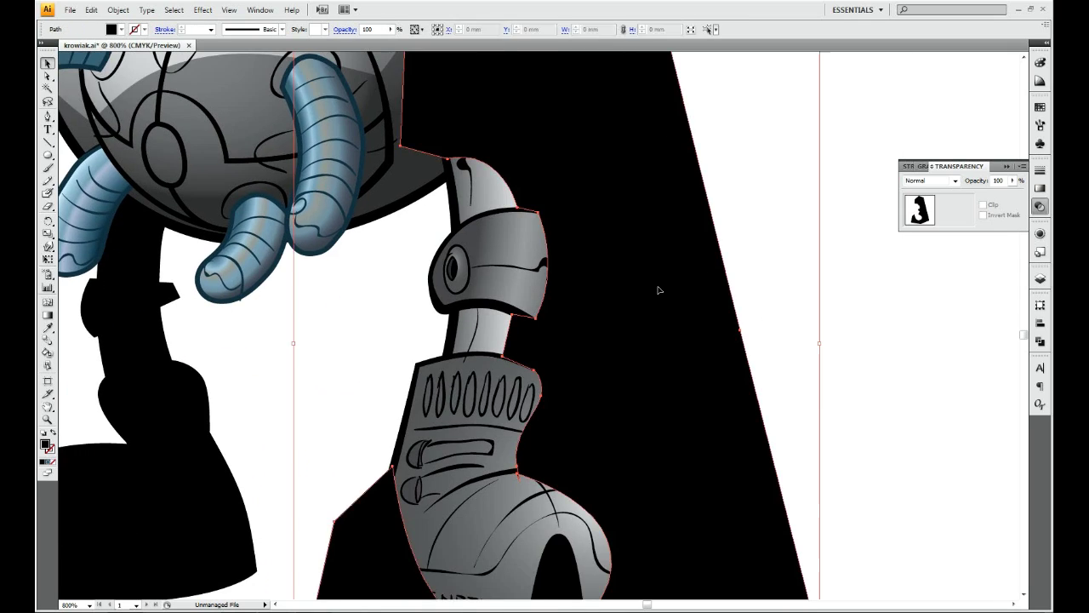
pyautogui.scroll(3, 545, 341)
pyautogui.hotkey('ctrl', '+')
pyautogui.click(531, 403)
pyautogui.scroll(1, 521, 403)
pyautogui.hotkey('ctrl', '-')
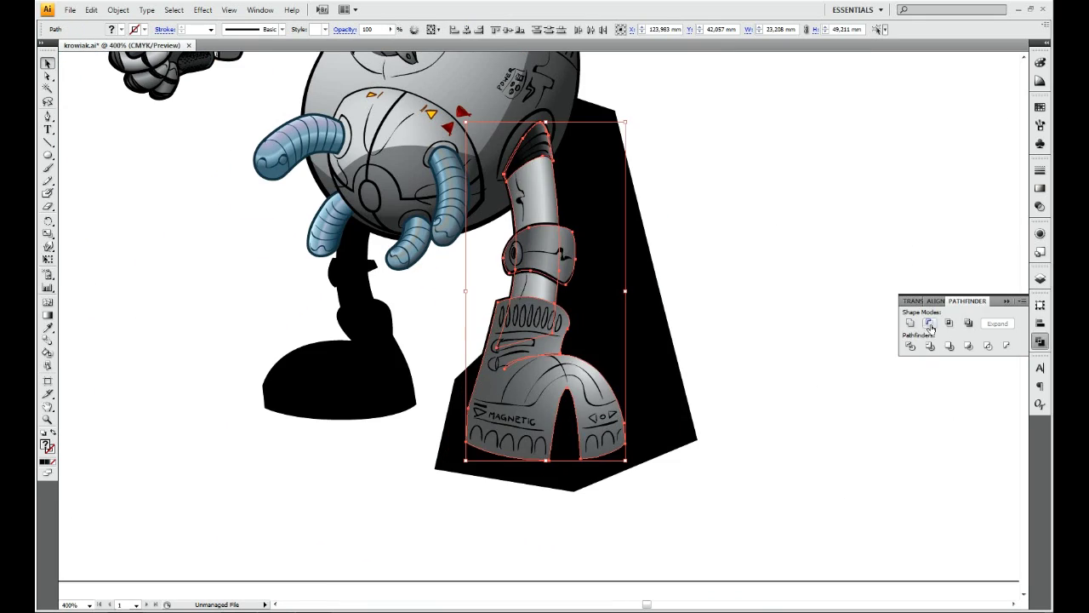
# - Set the leg shadow to Multiply blending at 50% opacity
pyautogui.hotkey('ctrl', '7')
pyautogui.click(930, 180)
pyautogui.click(930, 223)
pyautogui.click(998, 181)
pyautogui.write('5')
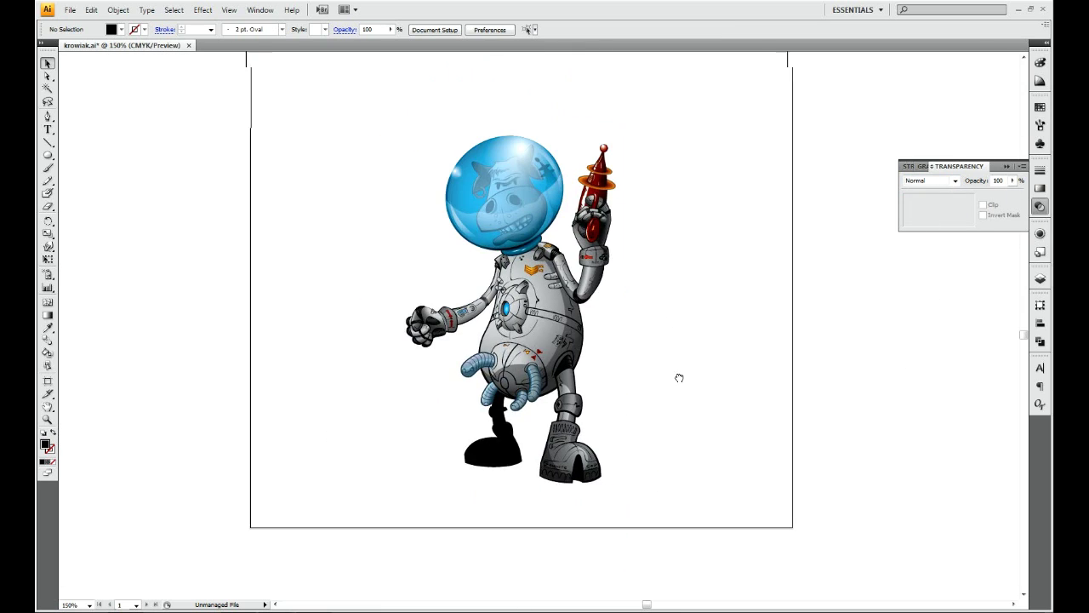
pyautogui.hotkey('ctrl', '+')
pyautogui.hotkey('ctrl', '+')
pyautogui.hotkey('ctrl', '+')
pyautogui.hotkey('ctrl', '+')
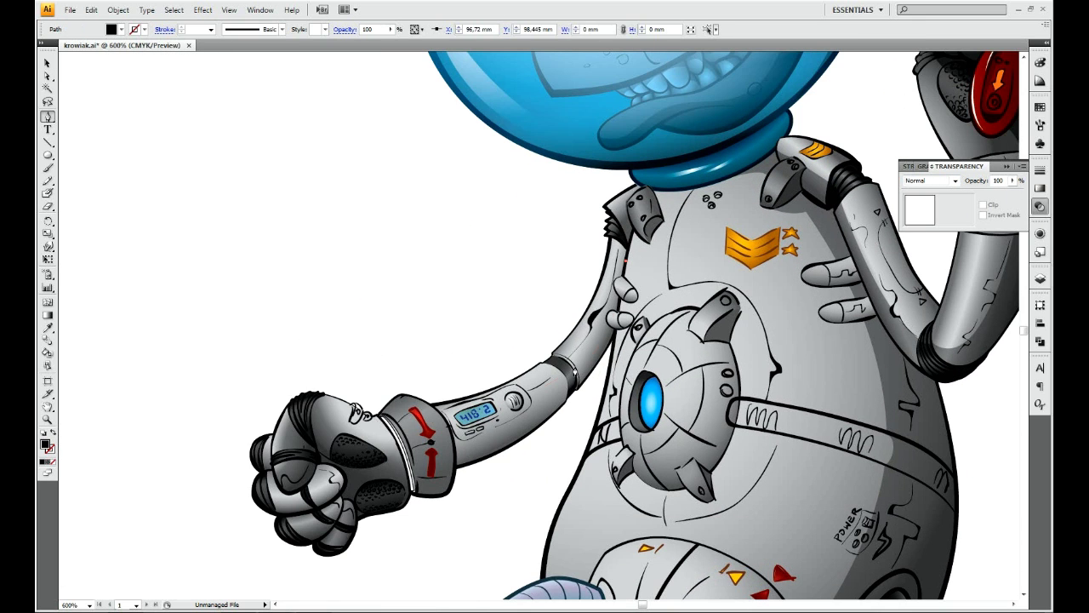
# - Pen a closed black shadow path along the underside of the forearm, wrist and fist
pyautogui.click(576, 380)
pyautogui.moveTo(456, 421); pyautogui.dragTo(455, 467)
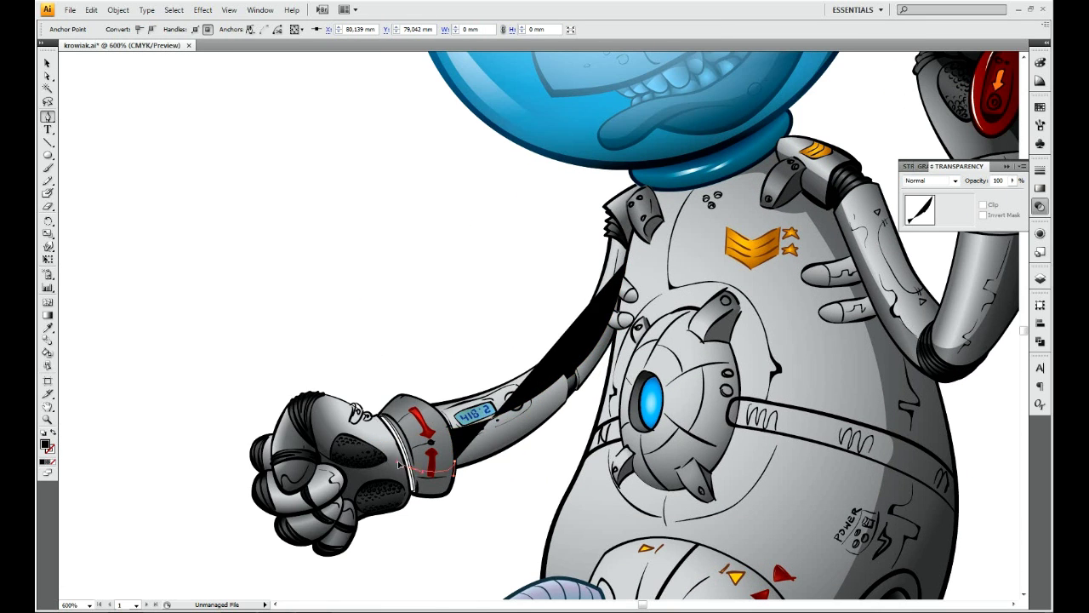
pyautogui.click(402, 468)
pyautogui.click(317, 426)
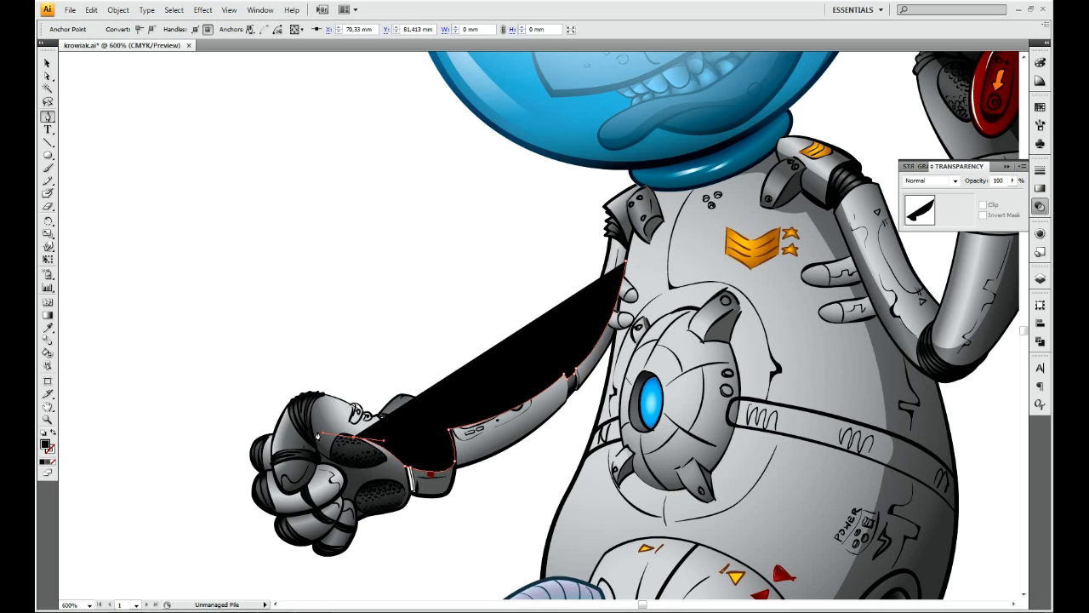
pyautogui.hotkey('ctrl', '+')
pyautogui.hotkey('ctrl', '+')
pyautogui.moveTo(87, 526); pyautogui.dragTo(550, 379)
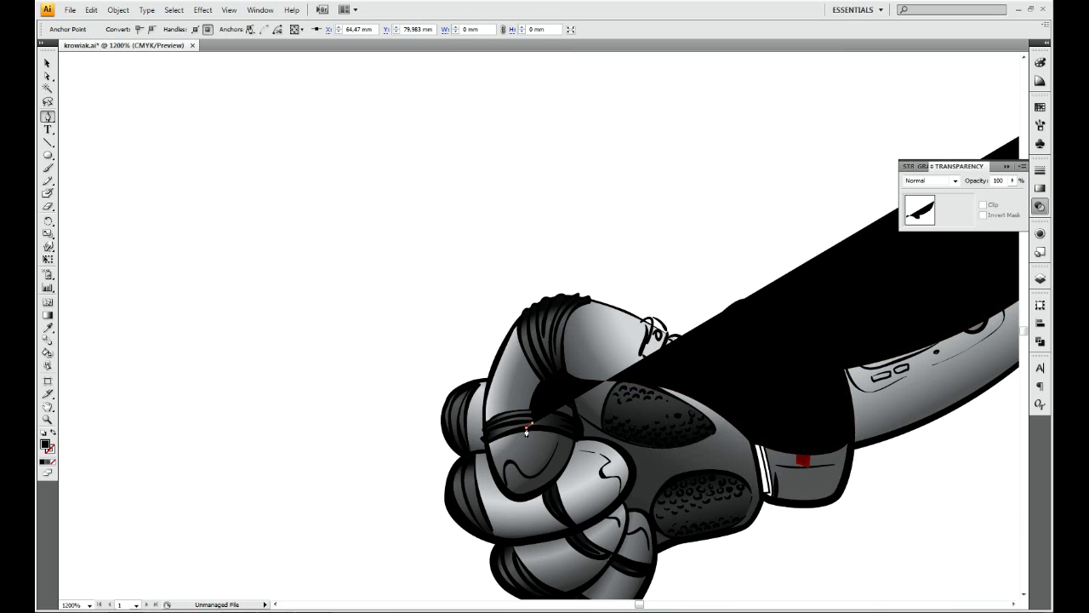
pyautogui.moveTo(510, 491); pyautogui.dragTo(507, 519)
pyautogui.click(382, 496)
# - Make the arm shadow Multiply at 50% and intersect it with the arm shape
pyautogui.hotkey('ctrl', '-')
pyautogui.hotkey('ctrl', 'shift', '[')
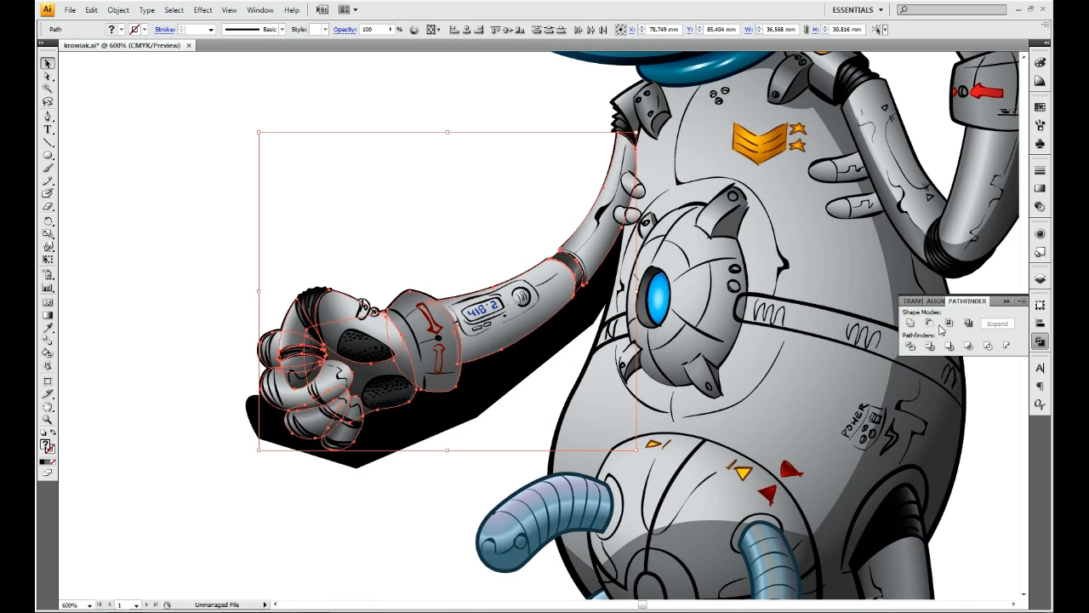
pyautogui.hotkey('ctrl', 'z')
pyautogui.click(439, 357)
pyautogui.click(443, 389)
pyautogui.click(1040, 206)
pyautogui.hotkey('ctrl', '-')
pyautogui.click(1040, 340)
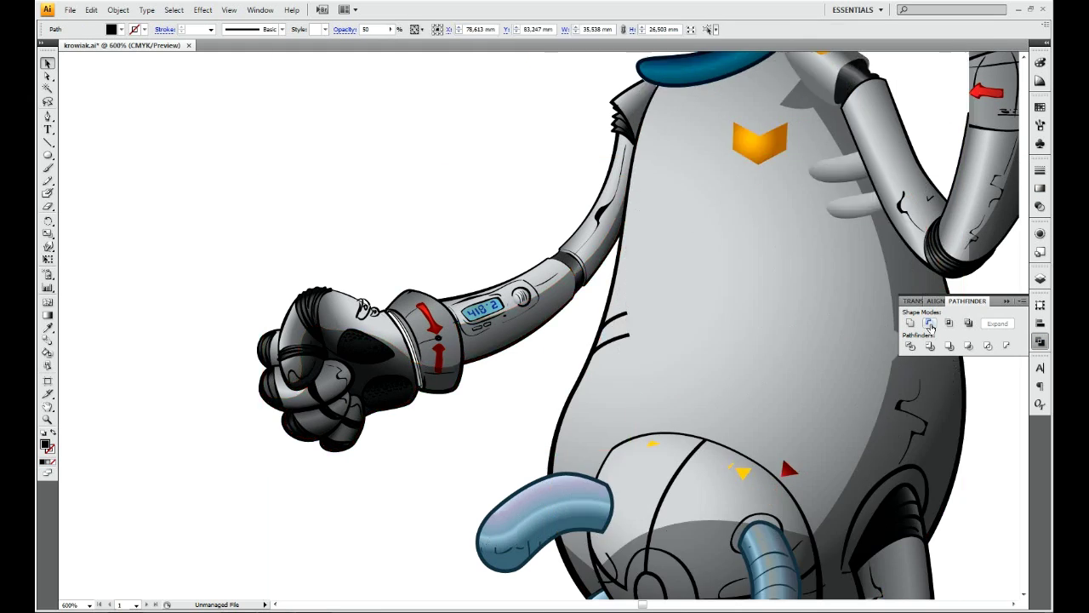
pyautogui.hotkey('ctrl', 'shift', 'a')
pyautogui.hotkey('ctrl', '0')
# - Adjust the lower belly shading path near the upper hose, then zoom to the helmet and raised arm
pyautogui.hotkey('ctrl', '+')
pyautogui.hotkey('ctrl', '+')
pyautogui.click(545, 349)
pyautogui.press('p')
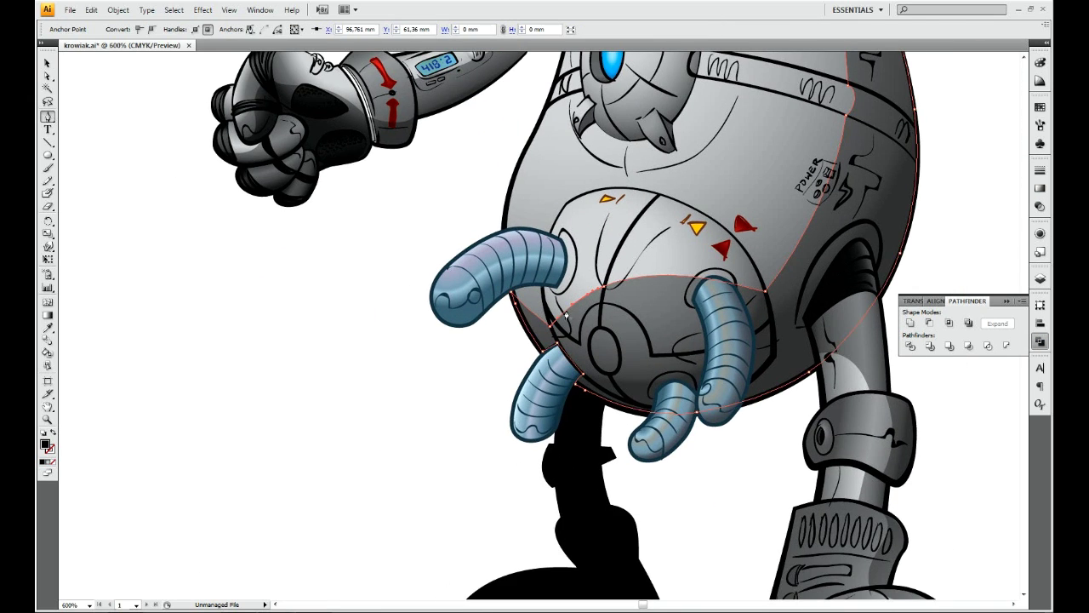
pyautogui.hotkey('ctrl', '+')
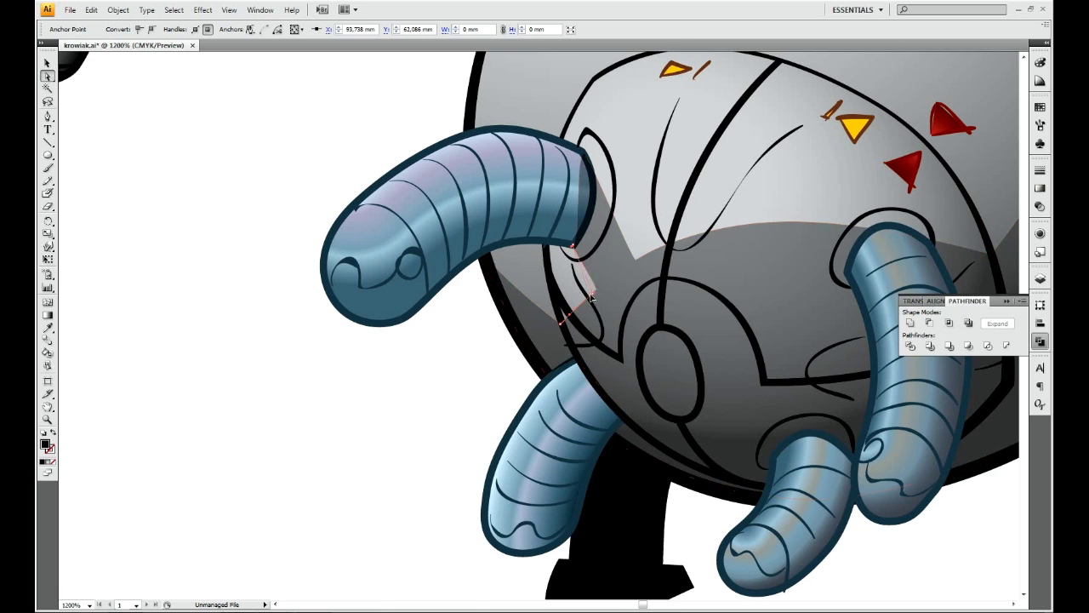
pyautogui.keyDown('ctrl'); pyautogui.click(560, 146); pyautogui.keyUp('ctrl')
pyautogui.hotkey('ctrl', 'shift', 'a')
pyautogui.hotkey('ctrl', '-')
pyautogui.hotkey('ctrl', '-')
pyautogui.hotkey('ctrl', '-')
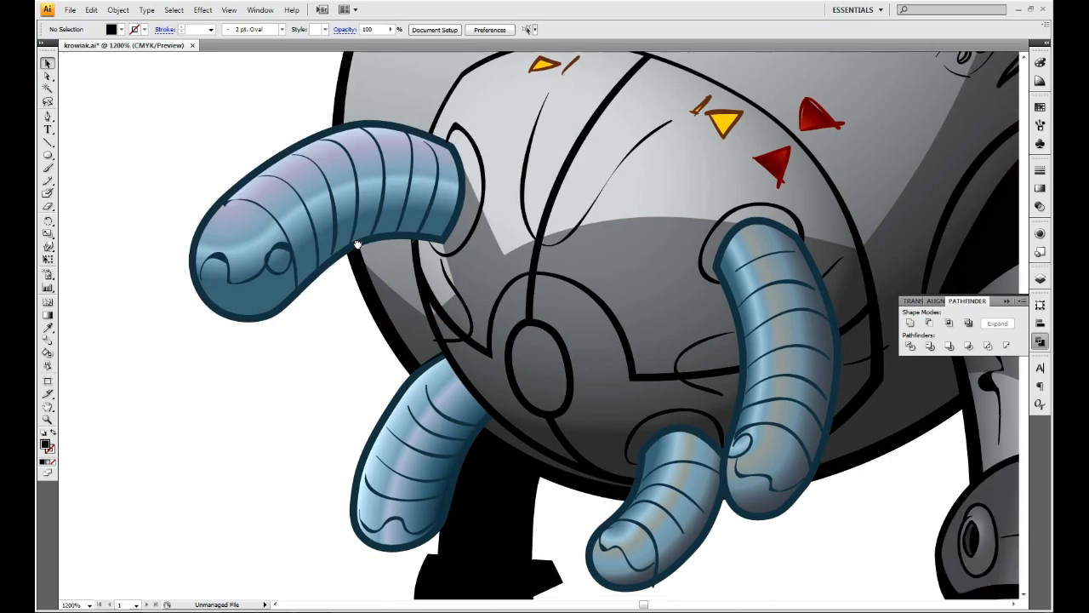
pyautogui.hotkey('ctrl', '-')
pyautogui.hotkey('ctrl', '+')
pyautogui.hotkey('ctrl', '+')
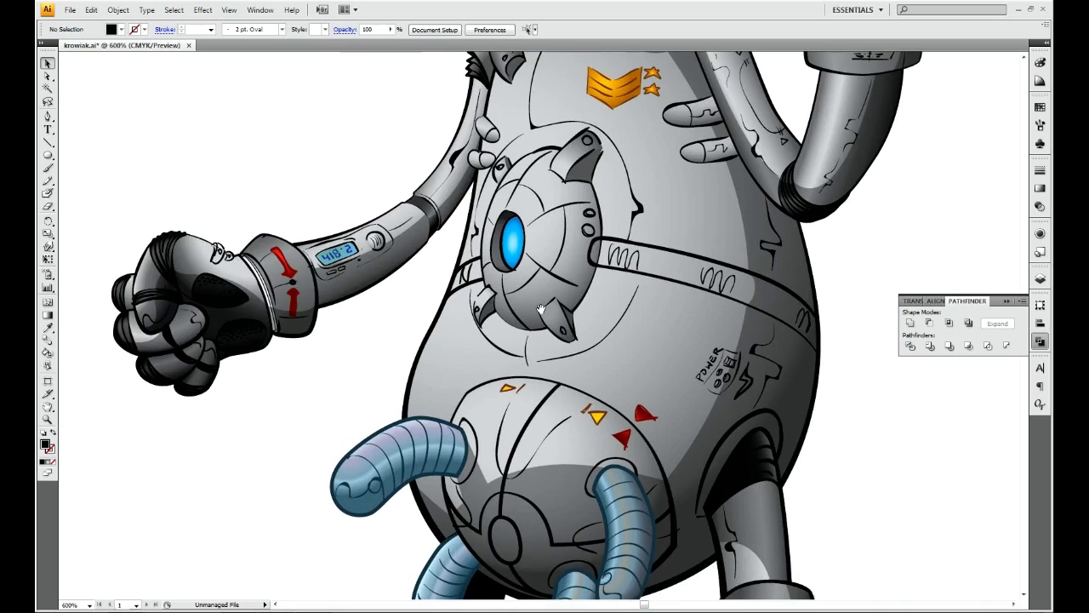
pyautogui.hotkey('ctrl', '-')
pyautogui.hotkey('ctrl', '-')
pyautogui.hotkey('ctrl', '-')
pyautogui.hotkey('ctrl', '+')
pyautogui.hotkey('ctrl', '+')
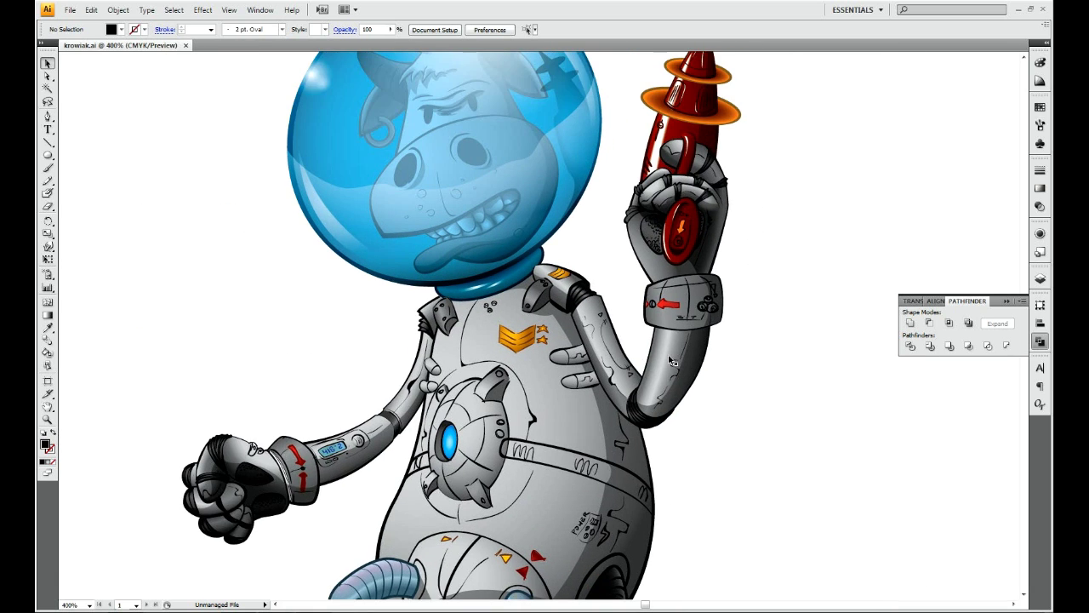
pyautogui.hotkey('ctrl', '+')
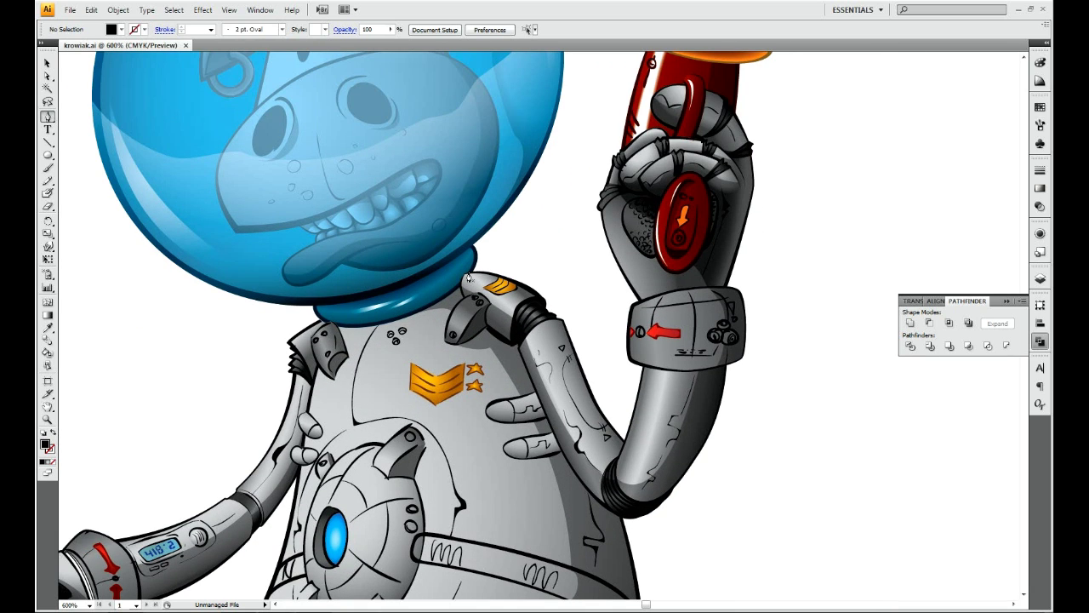
# - Pen a light-blue glow shape along the raised arm at 50% opacity and send it backward
pyautogui.click(553, 288)
pyautogui.click(478, 245)
pyautogui.click(551, 322)
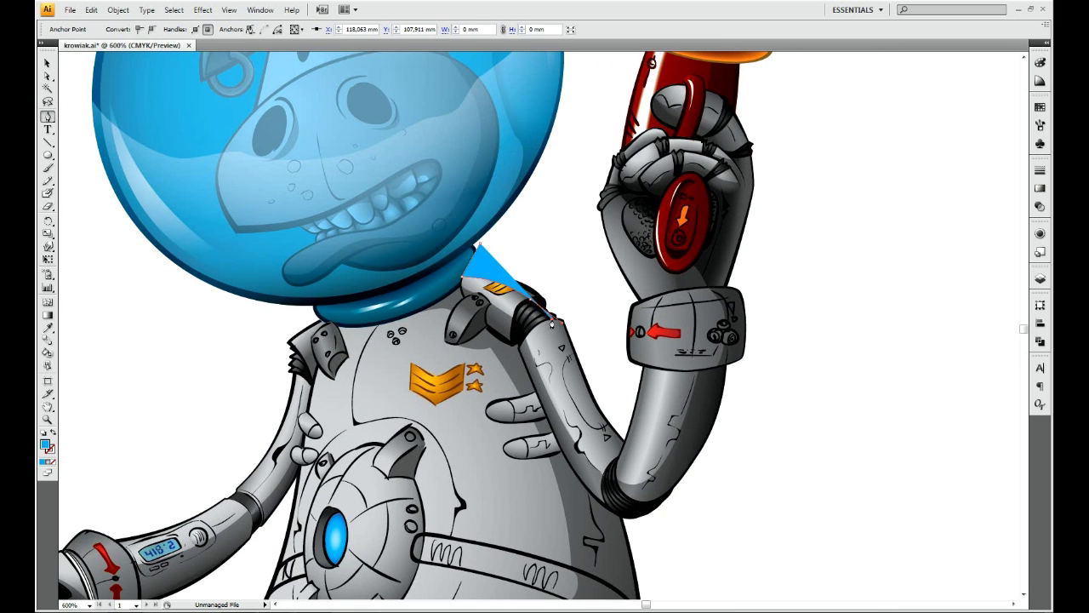
pyautogui.click(650, 483)
pyautogui.click(203, 10)
pyautogui.click(572, 189)
pyautogui.click(1040, 206)
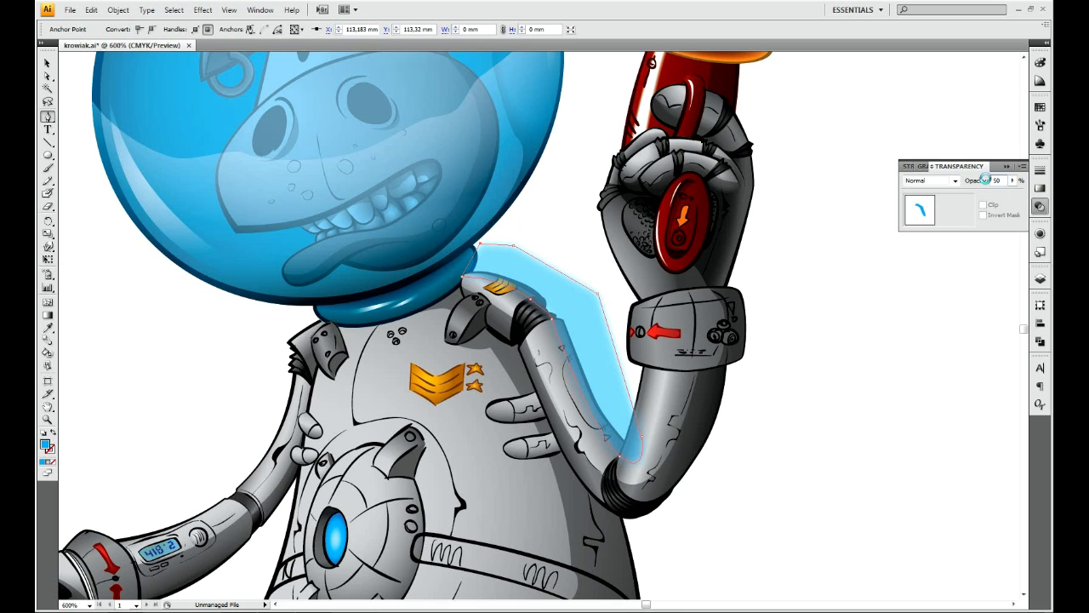
pyautogui.hotkey('ctrl', 'x')
# - Unite the helmet collar, shoulder piece and arm into one shape with Pathfinder
pyautogui.hotkey('ctrl', 'b')
pyautogui.press('v')
pyautogui.click(400, 308)
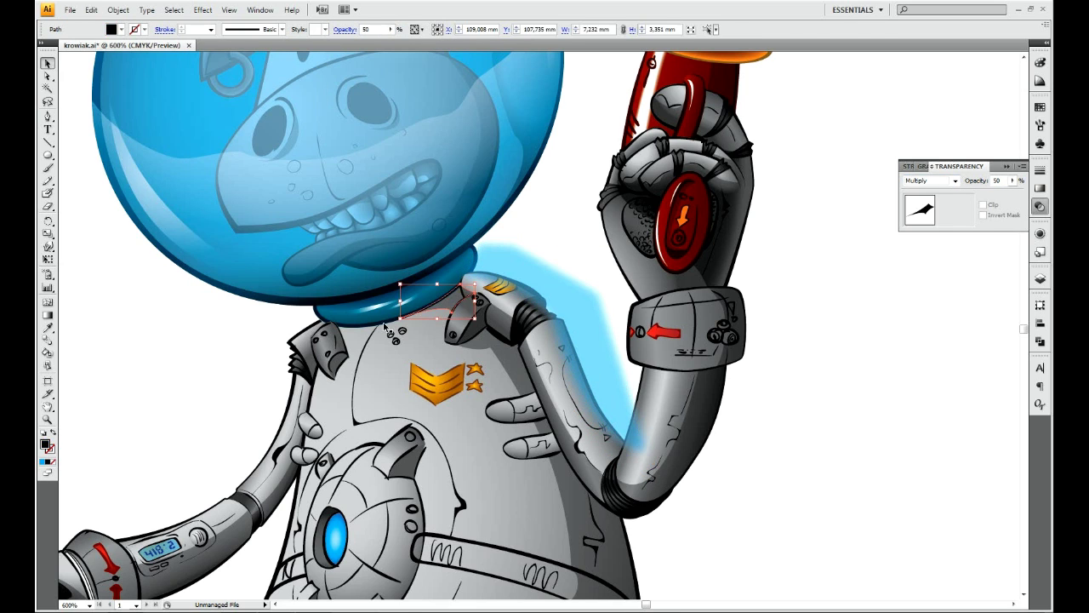
pyautogui.keyDown('shift'); pyautogui.click(506, 309); pyautogui.keyUp('shift')
pyautogui.hotkey('ctrl', 'y')
pyautogui.hotkey('ctrl', '=')
pyautogui.hotkey('ctrl', '=')
pyautogui.hotkey('ctrl', '=')
pyautogui.keyDown('shift'); pyautogui.click(613, 313); pyautogui.keyUp('shift')
pyautogui.hotkey('ctrl', 'y')
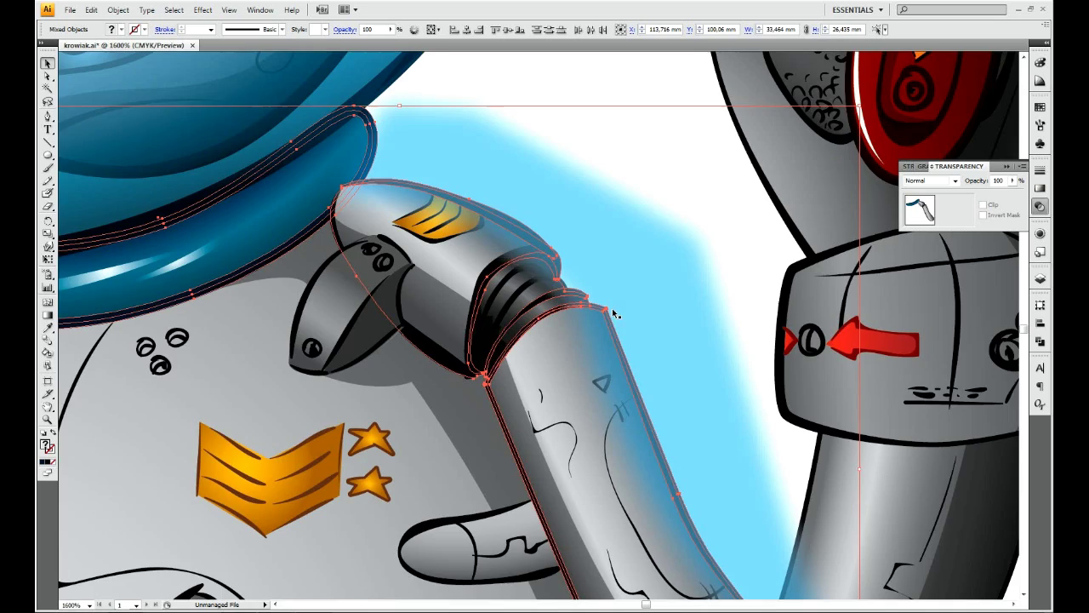
pyautogui.moveTo(506, 312); pyautogui.dragTo(436, 217)
pyautogui.hotkey('shift', 'ctrl', 'F9')
pyautogui.click(910, 323)
# - Combine the blue glow shape with the united arm shape to trim the glow to the arm
pyautogui.moveTo(766, 552); pyautogui.dragTo(743, 508)
pyautogui.scroll(-3, 743, 509)
pyautogui.keyDown('shift'); pyautogui.click(743, 509); pyautogui.keyUp('shift')
pyautogui.hotkey('ctrl', '8')
pyautogui.click(118, 9)
pyautogui.press('Escape')
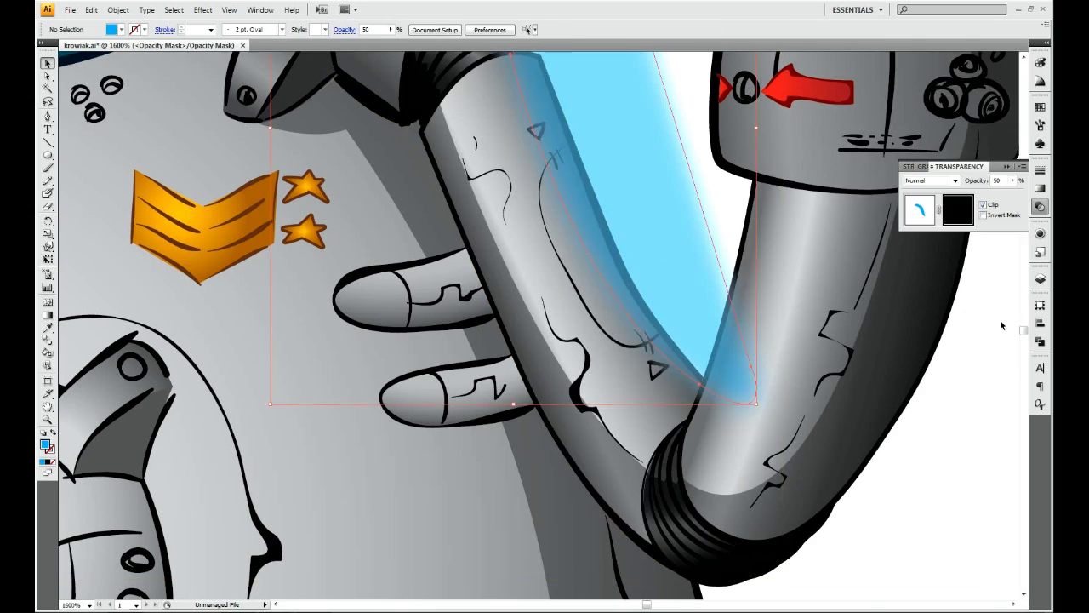
pyautogui.moveTo(652, 203); pyautogui.dragTo(733, 391)
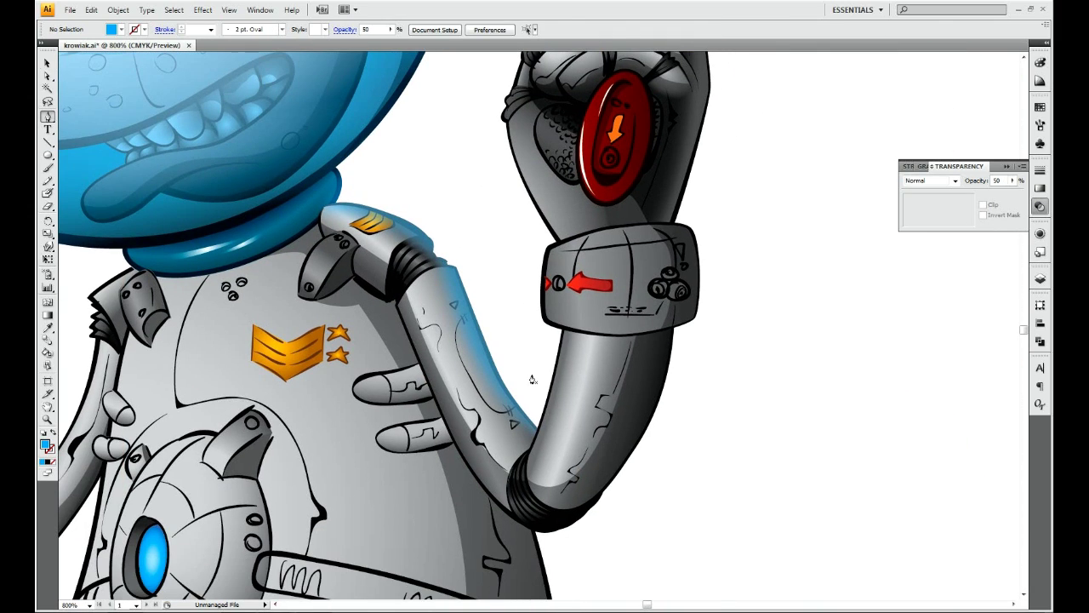
# - Start a blue glow path beside the raised arm, curving it up along the gun to the tip ball
pyautogui.click(529, 381)
pyautogui.keyDown('shift'); pyautogui.click(529, 456); pyautogui.keyUp('shift')
pyautogui.moveTo(577, 237); pyautogui.dragTo(513, 158)
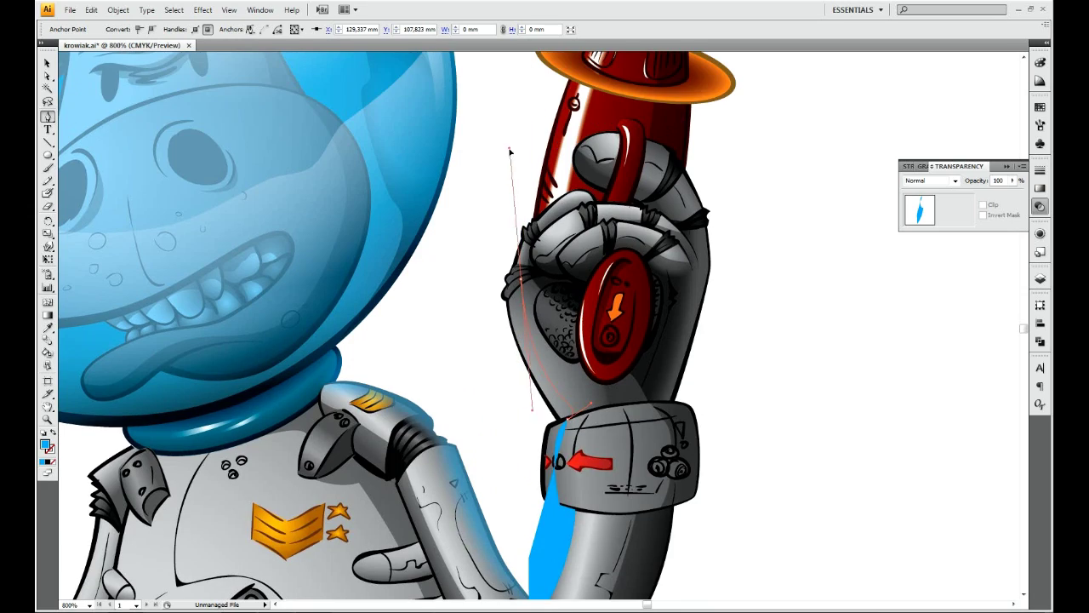
pyautogui.moveTo(529, 214); pyautogui.dragTo(531, 216)
pyautogui.scroll(4, 571, 217)
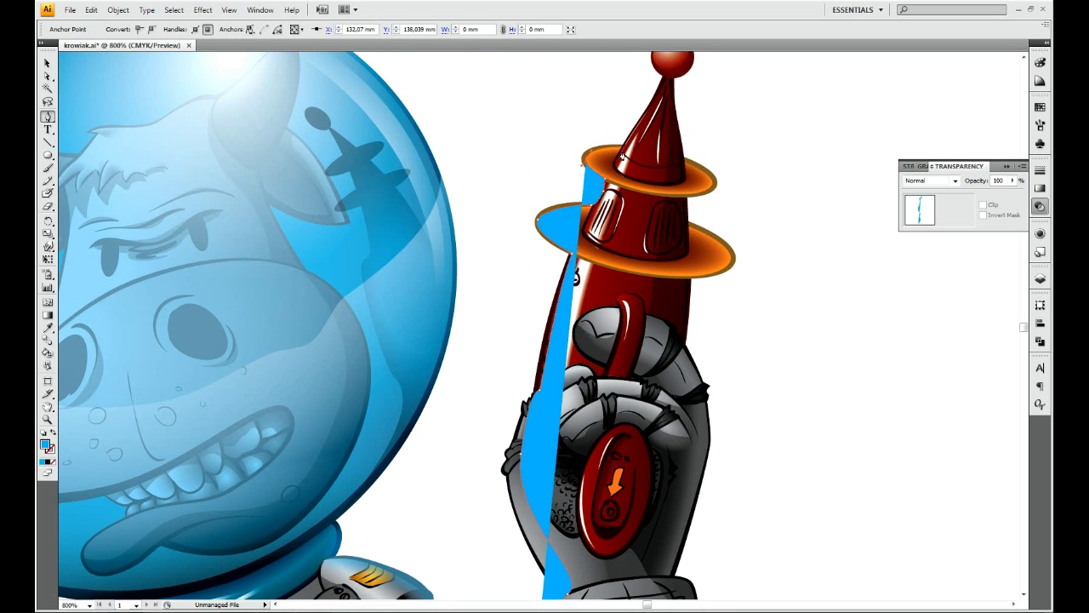
pyautogui.scroll(2, 621, 152)
pyautogui.click(670, 162)
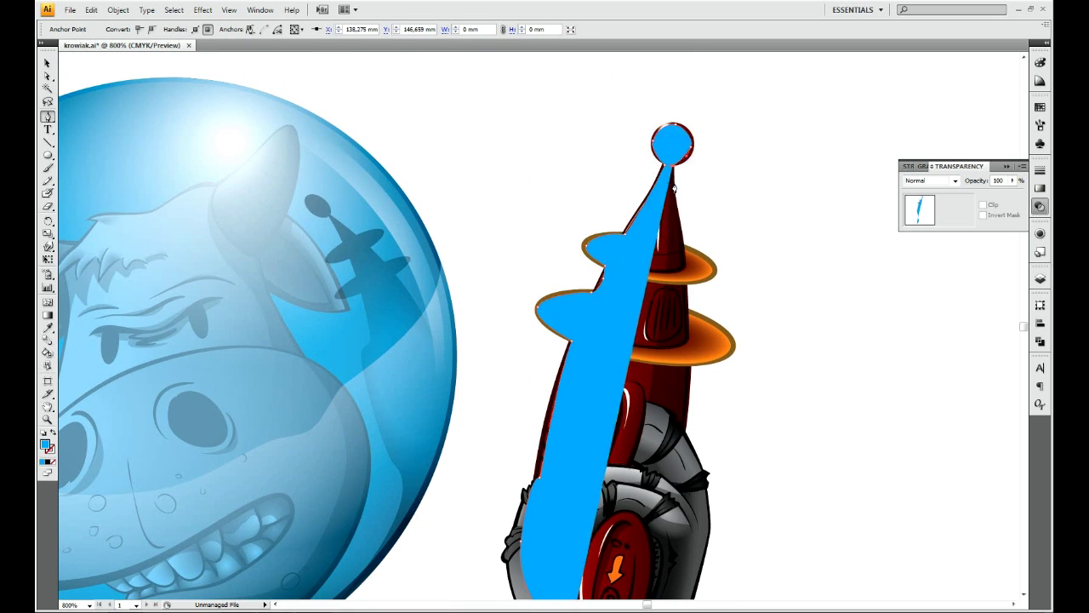
# - Extend the glow path down beside the body, Gaussian-blur it, and zoom out to the whole figure
pyautogui.hotkey('ctrl', 'y')
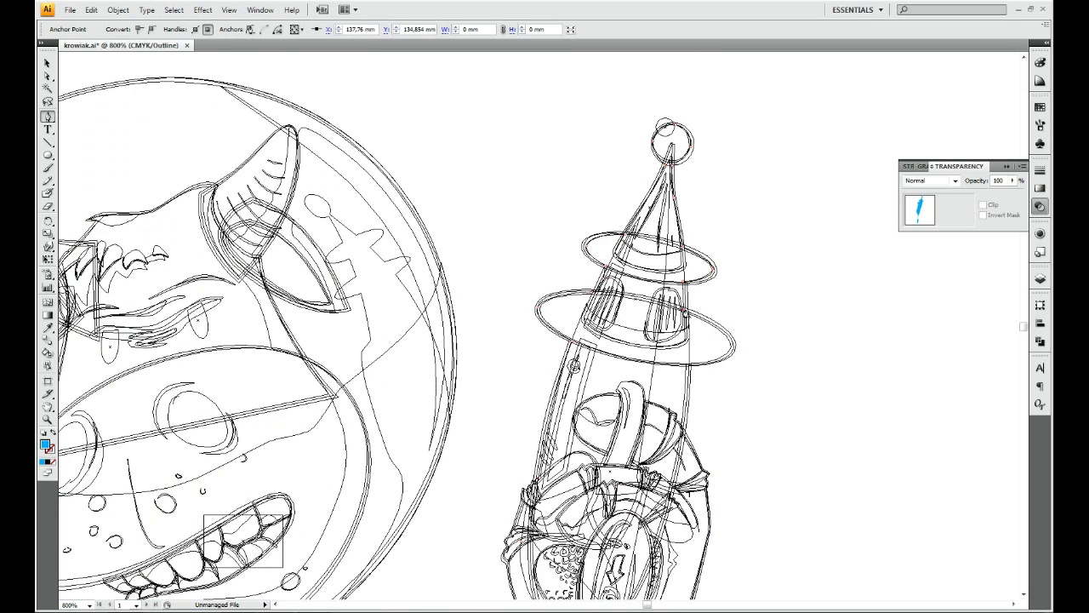
pyautogui.scroll(-2, 694, 281)
pyautogui.hotkey('ctrl', 'y')
pyautogui.scroll(-14, 694, 282)
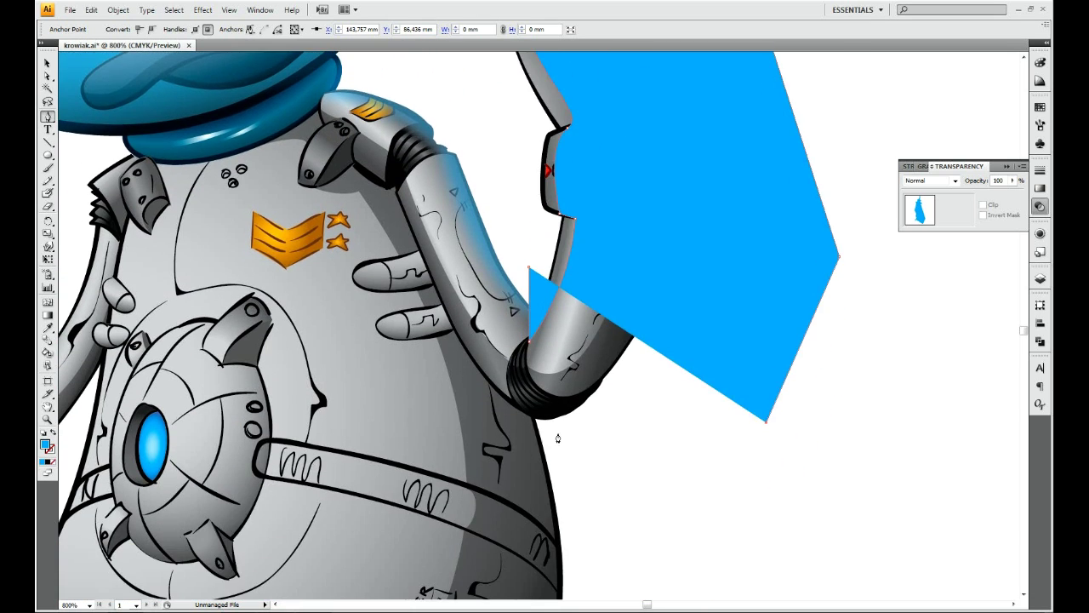
pyautogui.scroll(-5, 558, 438)
pyautogui.click(516, 494)
pyautogui.scroll(-8, 536, 462)
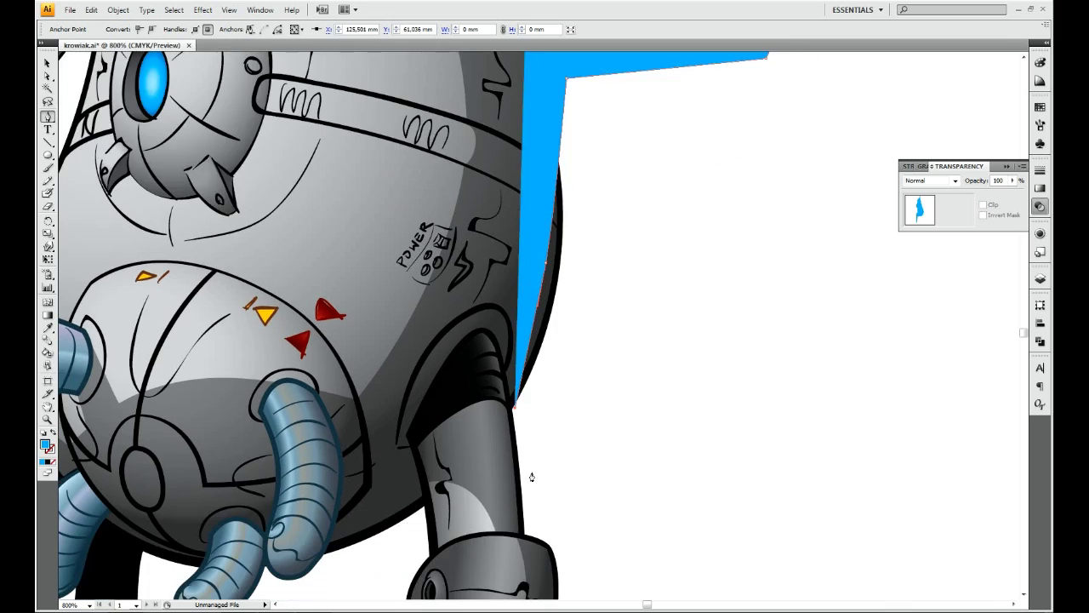
pyautogui.scroll(12, 740, 411)
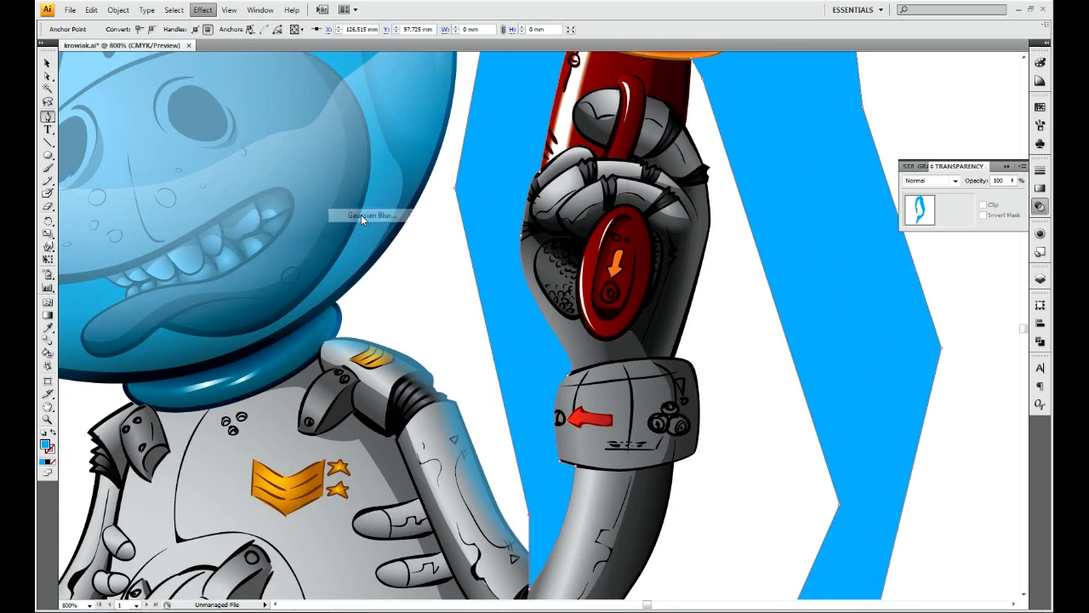
pyautogui.click(841, 286)
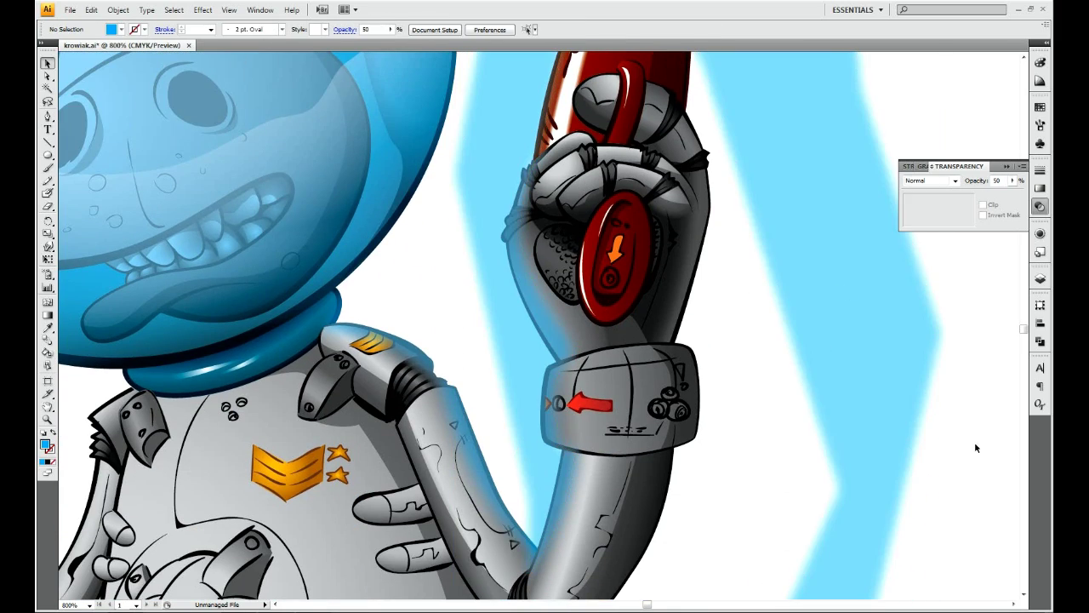
pyautogui.hotkey('ctrl', '-')
pyautogui.scroll(-3, 649, 445)
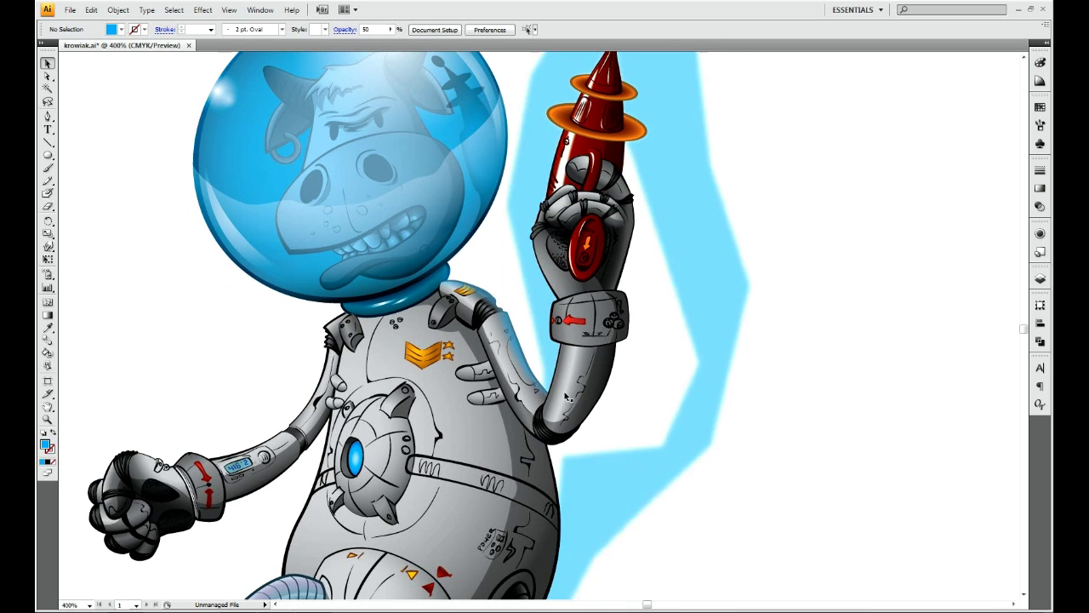
# - Select the raised arm and ray gun and unite them into one silhouette
pyautogui.scroll(3, 757, 397)
pyautogui.moveTo(765, 79); pyautogui.dragTo(550, 453)
pyautogui.scroll(-3, 624, 389)
pyautogui.scroll(3, 624, 388)
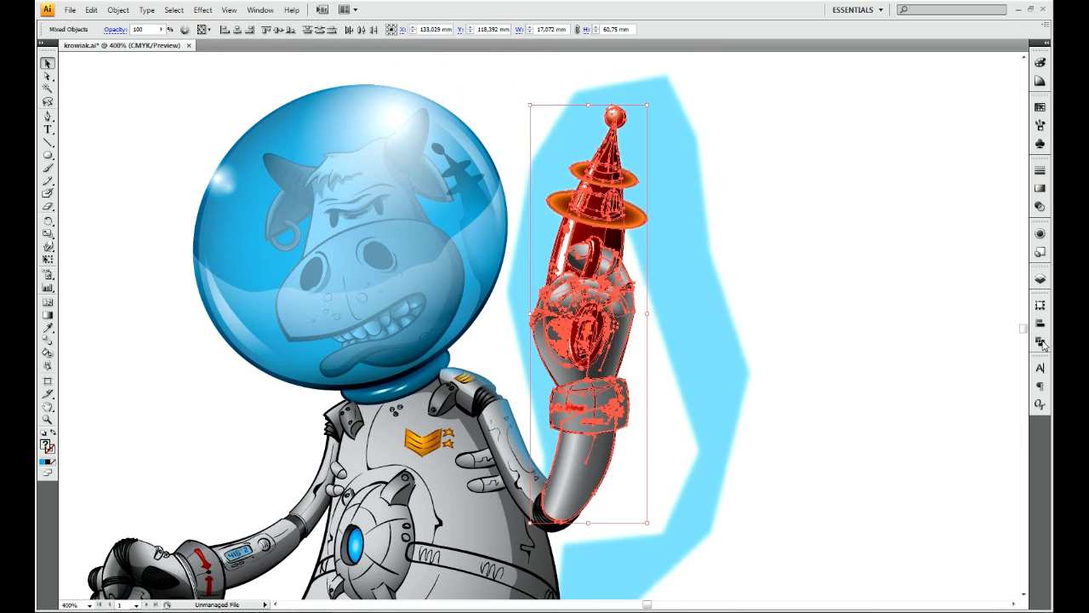
pyautogui.click(1040, 206)
pyautogui.hotkey('ctrl', '8')
pyautogui.click(1040, 340)
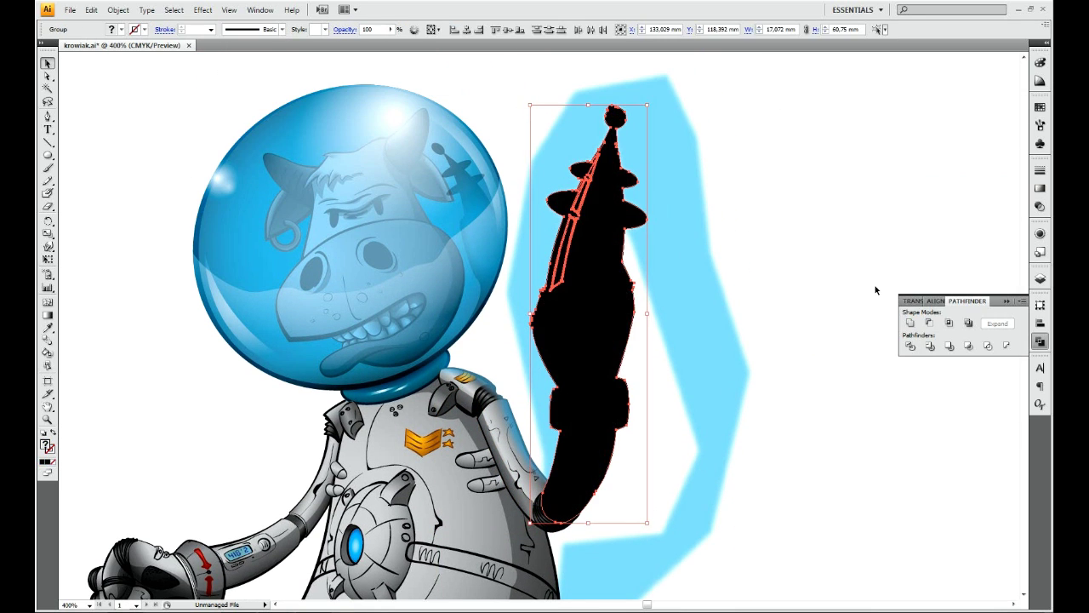
# - Inspect the silhouette in outline view and pick out leftover and stray pieces near the top ball
pyautogui.hotkey('ctrl', '+')
pyautogui.hotkey('ctrl', '+')
pyautogui.hscroll(-5, 851, 255)
pyautogui.hotkey('ctrl', 'y')
pyautogui.hotkey('ctrl', 'shift', 'a')
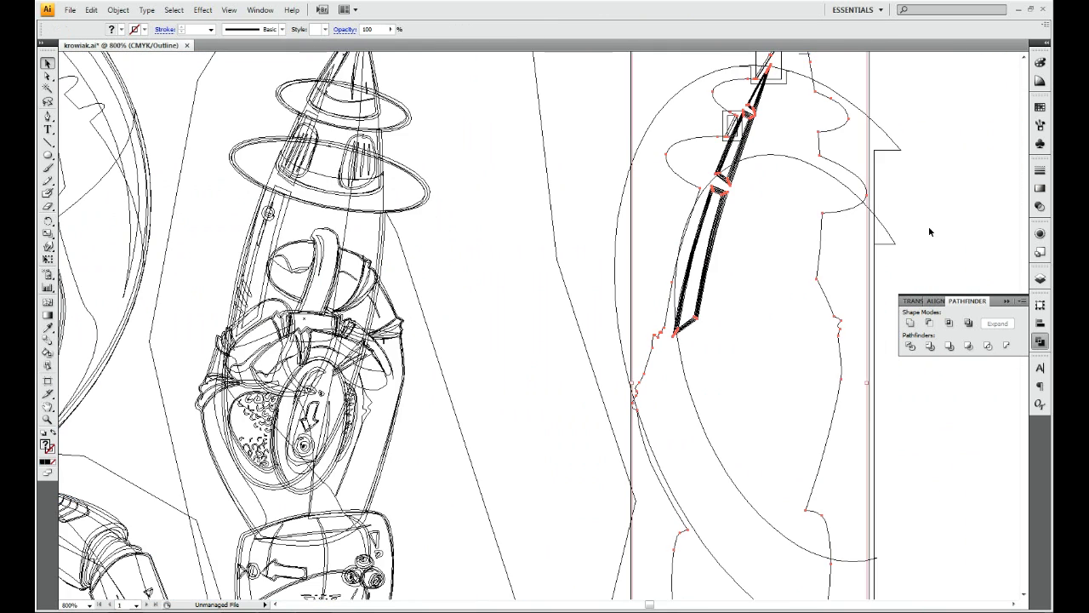
pyautogui.hotkey('ctrl', '-')
pyautogui.click(629, 332)
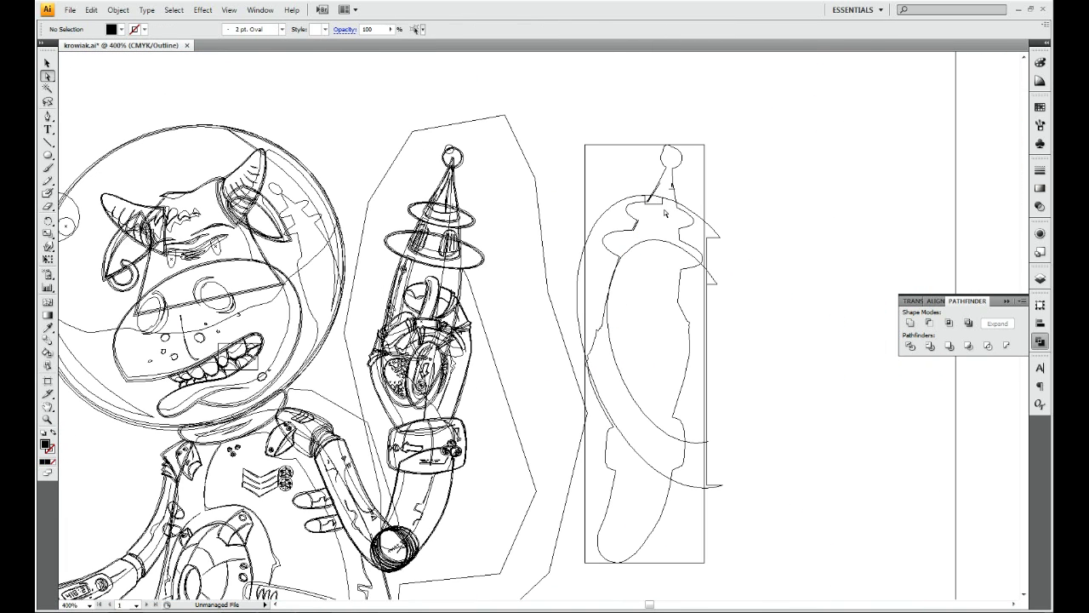
pyautogui.click(730, 223)
pyautogui.click(681, 164)
pyautogui.click(665, 201)
pyautogui.scroll(-1, 666, 181)
# - Select the whole silhouette group and place it back over the gun arm
pyautogui.click(47, 62)
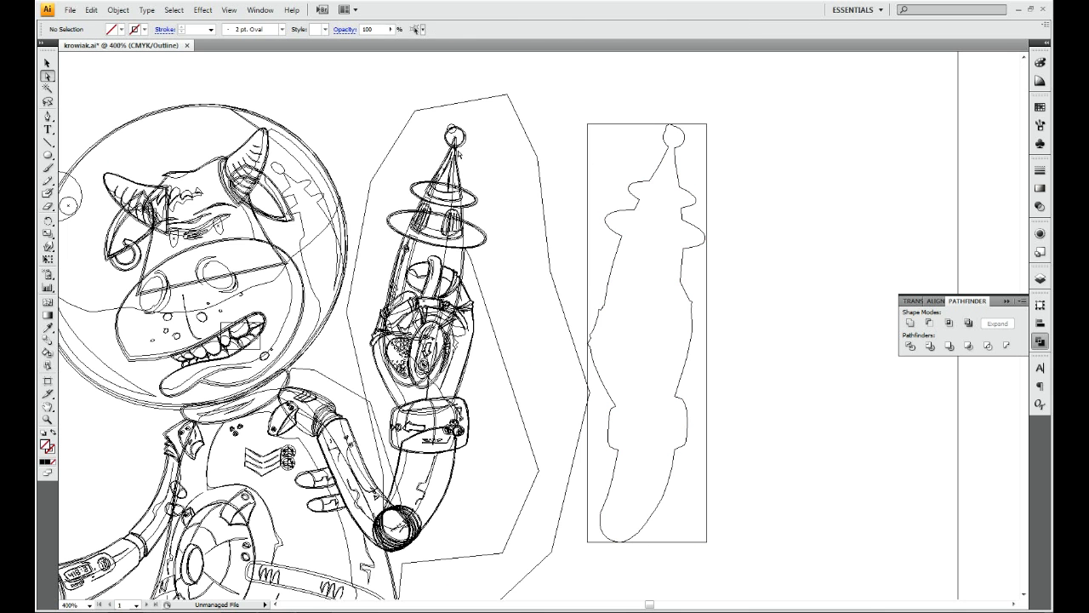
pyautogui.press('v')
pyautogui.click(680, 134)
pyautogui.hotkey('ctrl', 'z')
pyautogui.hotkey('ctrl', 'y')
pyautogui.scroll(-5, 766, 287)
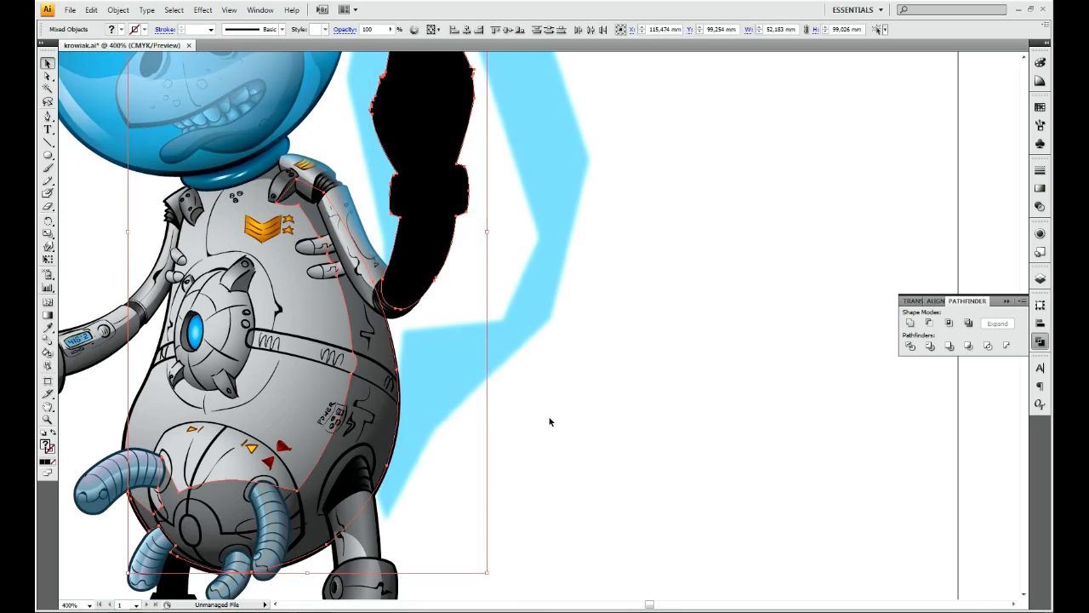
pyautogui.click(385, 410)
pyautogui.hotkey('ctrl', 'z')
pyautogui.hotkey('ctrl', 'y')
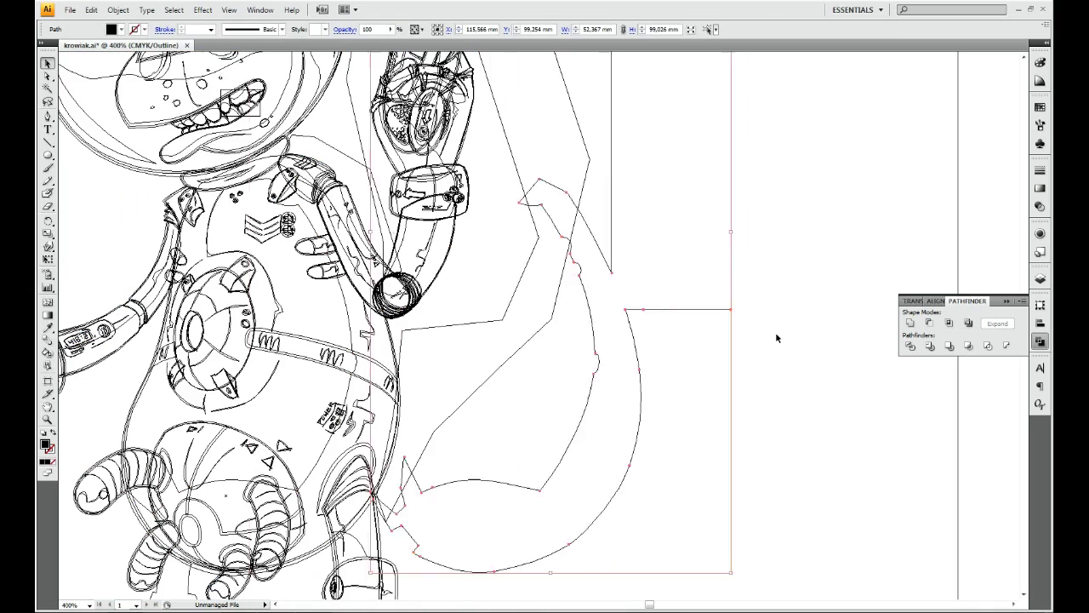
pyautogui.hotkey('ctrl', 'shift', 'z')
pyautogui.hotkey('ctrl', 'z')
pyautogui.hotkey('ctrl', 'y')
pyautogui.scroll(-3, 659, 516)
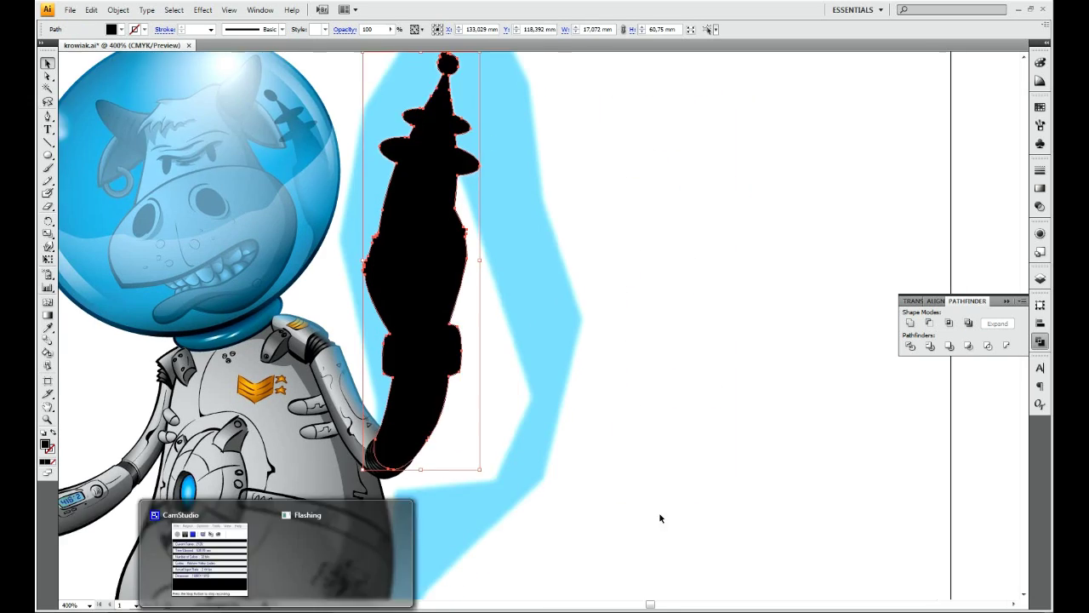
# - Fill the silhouette white and make it the blue glow's opacity mask, then inspect the gun tip
pyautogui.hotkey('ctrl', 'shift', 'z')
pyautogui.hotkey('ctrl', 'z')
pyautogui.scroll(2, 608, 372)
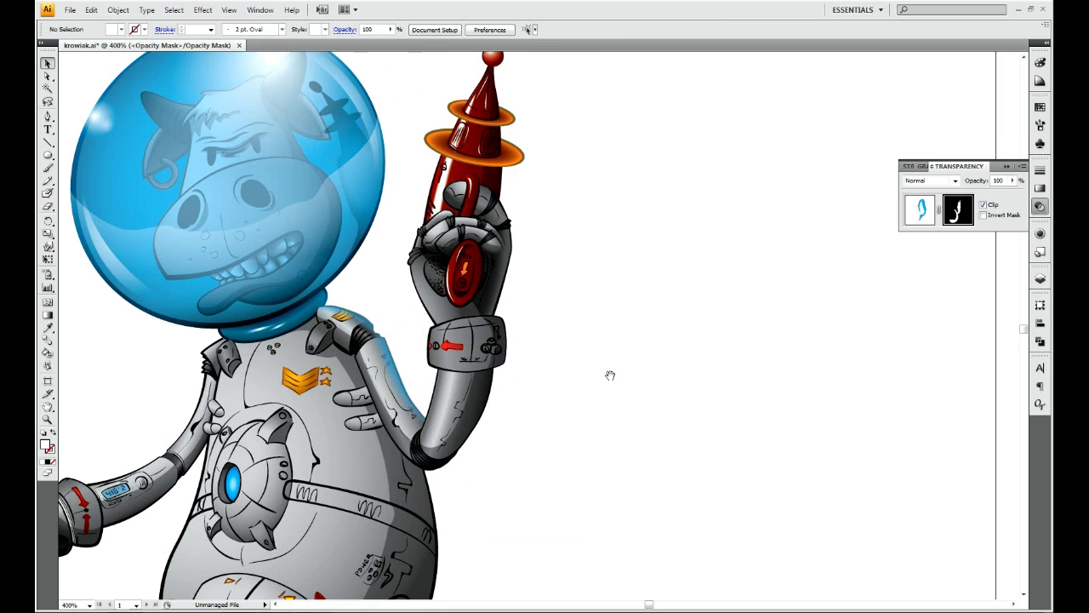
pyautogui.hotkey('ctrl', 'z')
pyautogui.hotkey('ctrl', 'shift', 'z')
pyautogui.hotkey('ctrl', 'z')
pyautogui.hotkey('ctrl', '+')
pyautogui.hotkey('ctrl', '+')
pyautogui.hotkey('ctrl', '+')
pyautogui.hotkey('ctrl', '+')
pyautogui.hotkey('ctrl', 'shift', 'z')
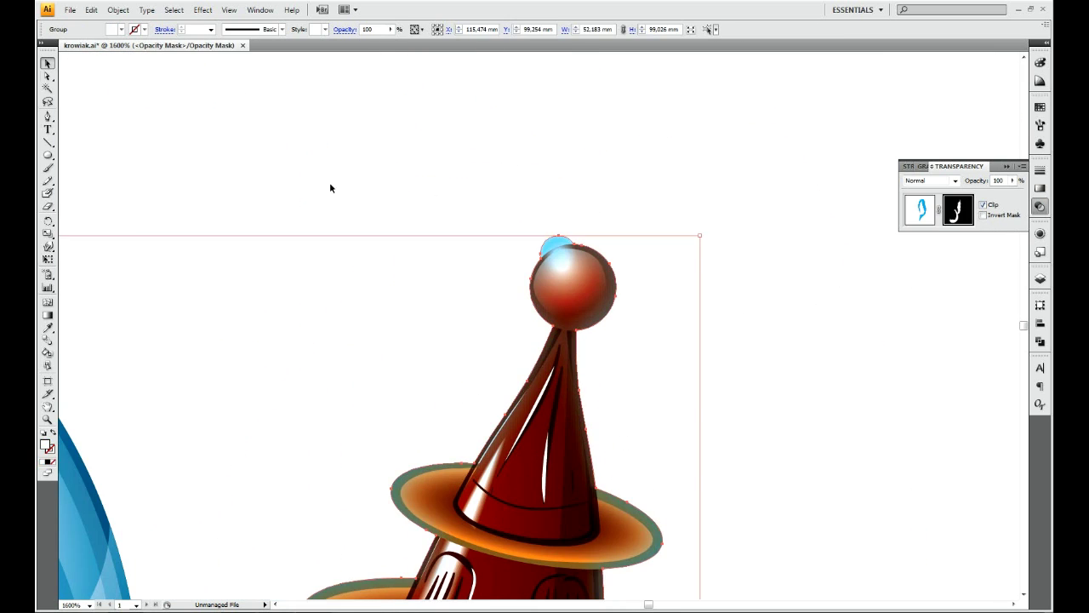
pyautogui.hotkey('ctrl', '-')
pyautogui.hotkey('ctrl', '-')
pyautogui.hotkey('ctrl', '-')
pyautogui.hotkey('ctrl', '-')
pyautogui.hotkey('ctrl', '-')
pyautogui.hotkey('ctrl', '-')
pyautogui.hotkey('ctrl', '-')
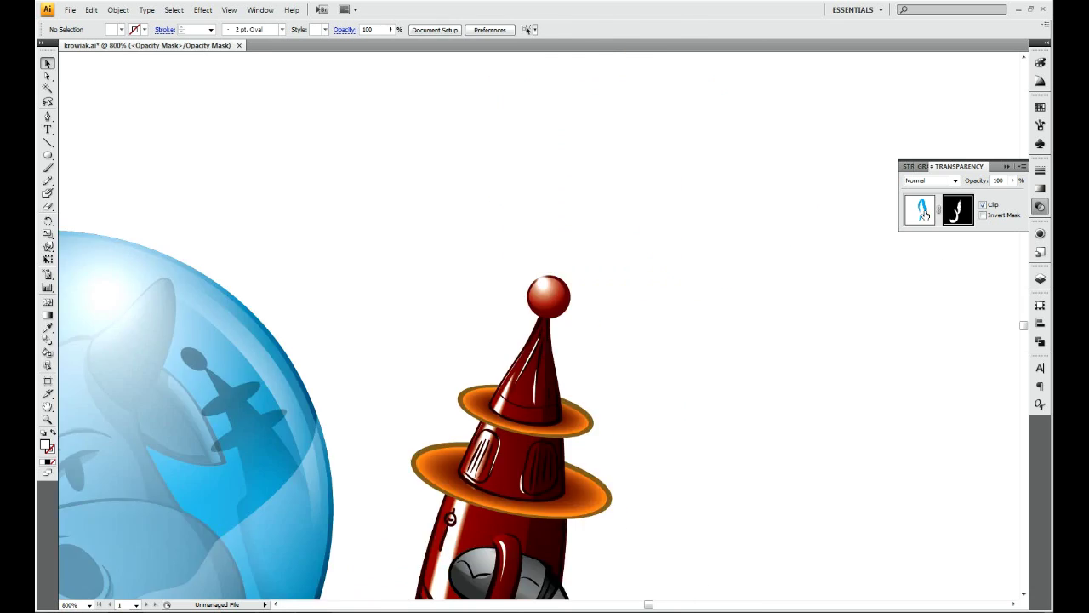
# - Finish editing the belly mask and inspect the raised arm's glow shape
pyautogui.press('a')
pyautogui.click(523, 364)
pyautogui.click(537, 319)
pyautogui.click(498, 459)
pyautogui.doubleClick(503, 433)
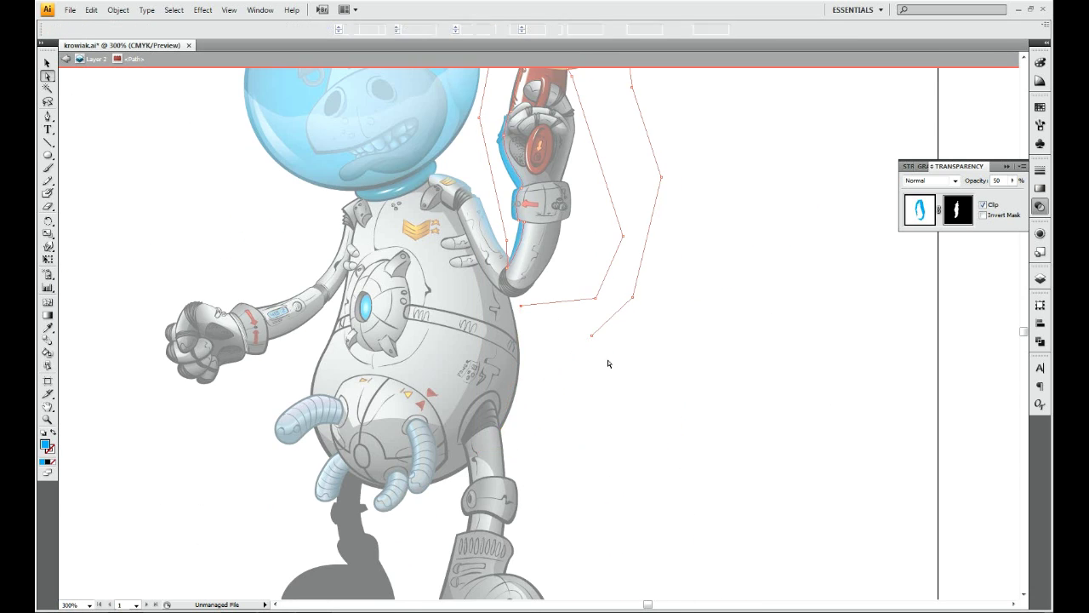
pyautogui.scroll(3, 597, 375)
pyautogui.press('Escape')
pyautogui.hscroll(-3, 374, 303)
# - Pen-draw a glow shape from the helmet rim down around the left fist
pyautogui.press('p')
pyautogui.moveTo(375, 303); pyautogui.dragTo(350, 248)
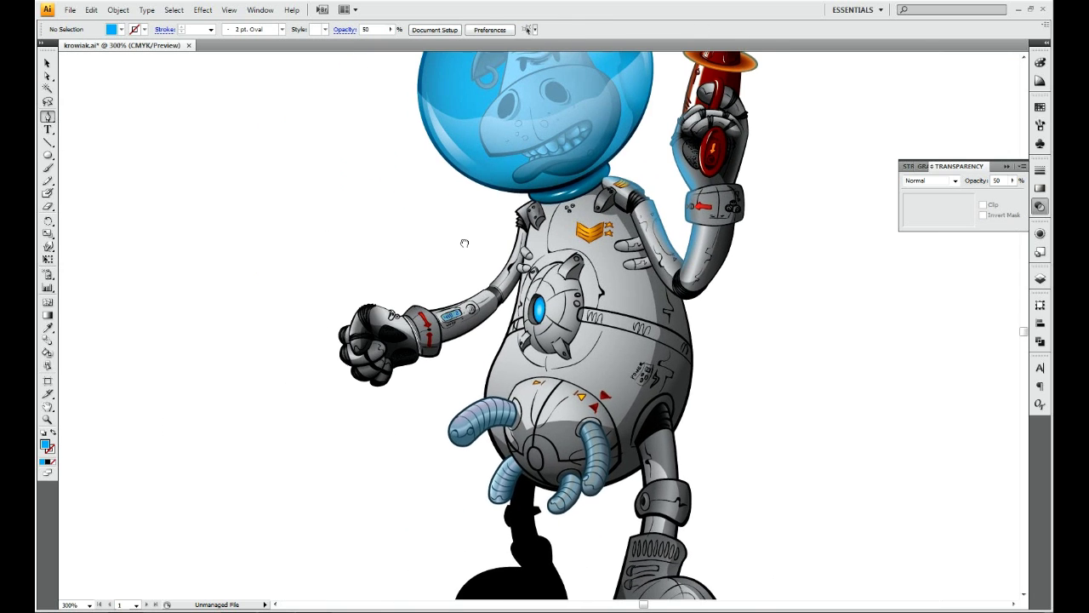
pyautogui.click(531, 199)
pyautogui.hotkey('ctrl', '+')
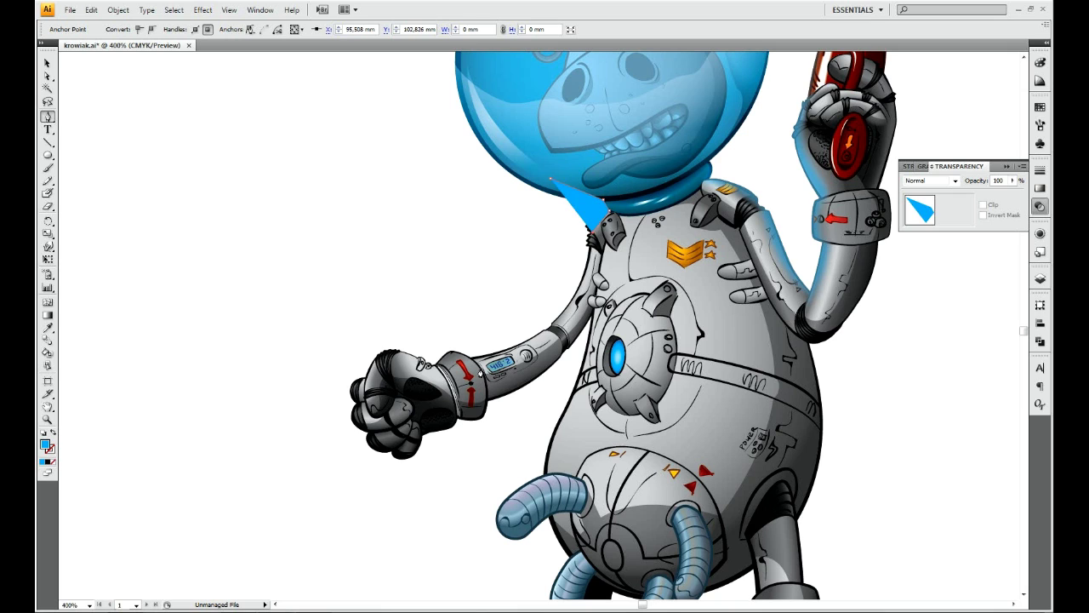
pyautogui.click(430, 367)
pyautogui.click(392, 361)
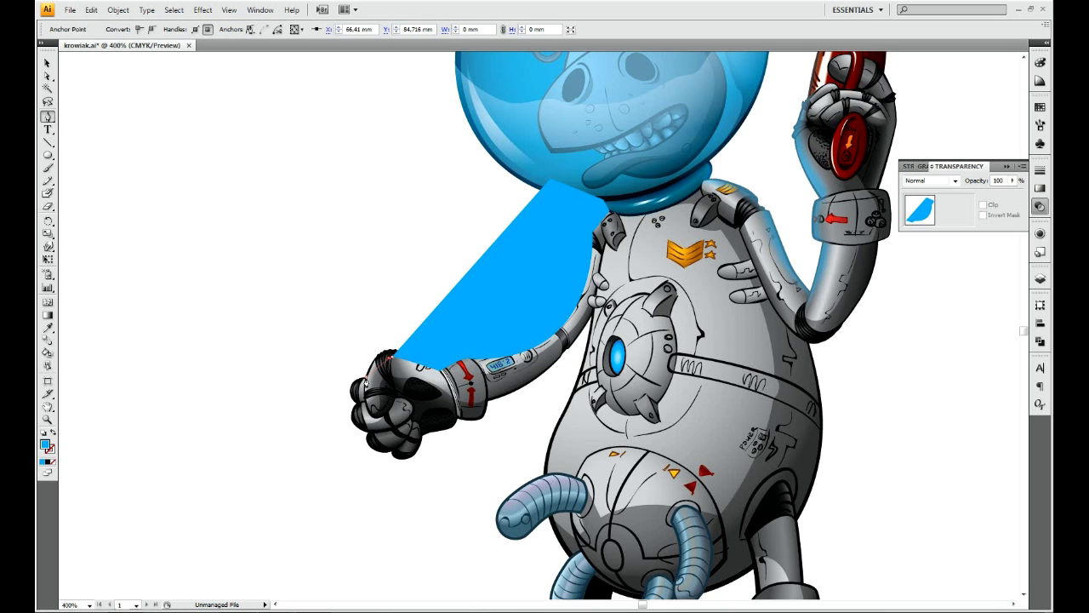
pyautogui.click(353, 327)
pyautogui.click(314, 413)
pyautogui.click(366, 460)
# - Gaussian-blur the new glow shape, set it to 50% opacity, and send it behind the arm
pyautogui.click(554, 181)
pyautogui.press('v')
pyautogui.click(203, 10)
pyautogui.click(238, 35)
pyautogui.click(577, 191)
pyautogui.click(998, 181)
pyautogui.write('50')
pyautogui.press('Return')
pyautogui.hotkey('ctrl', 'shift', '[')
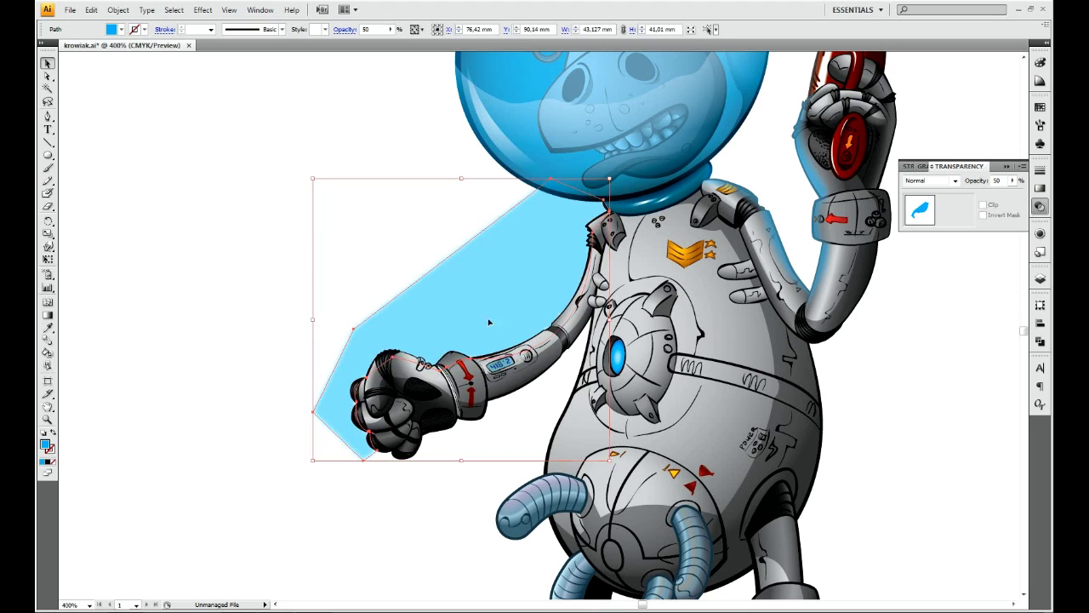
# - Unite the left arm and fist into one shape with Pathfinder
pyautogui.keyDown('shift'); pyautogui.click(408, 387); pyautogui.keyUp('shift')
pyautogui.hotkey('ctrl', '+')
pyautogui.hotkey('ctrl', '+')
pyautogui.moveTo(355, 466); pyautogui.dragTo(555, 274)
pyautogui.hotkey('ctrl', '-')
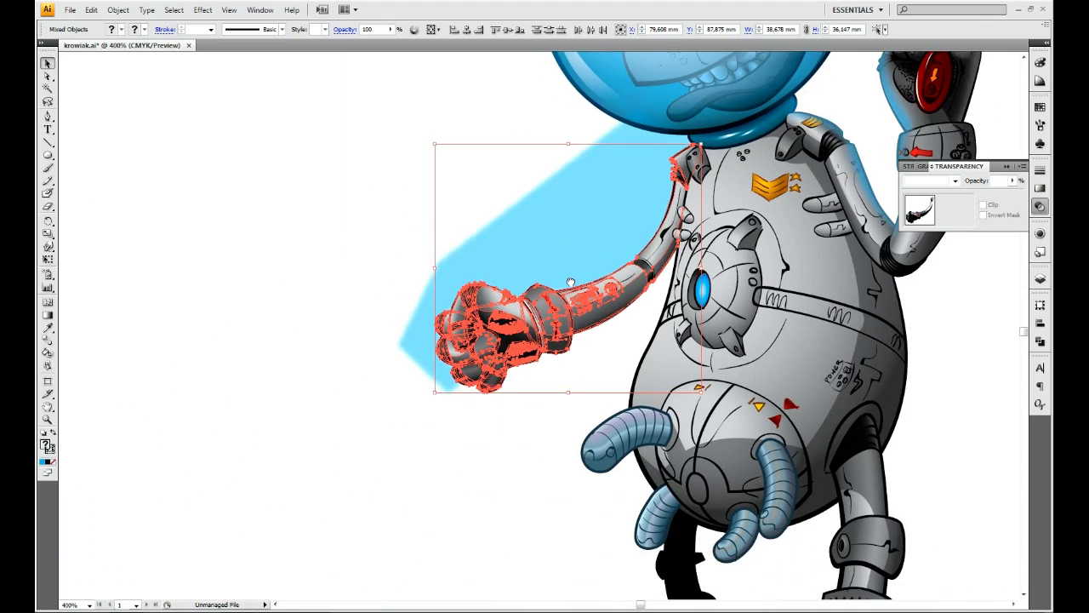
pyautogui.scroll(3, 562, 308)
pyautogui.hotkey('ctrl', '-')
pyautogui.hscroll(-2, 539, 341)
pyautogui.click(1040, 340)
pyautogui.click(909, 323)
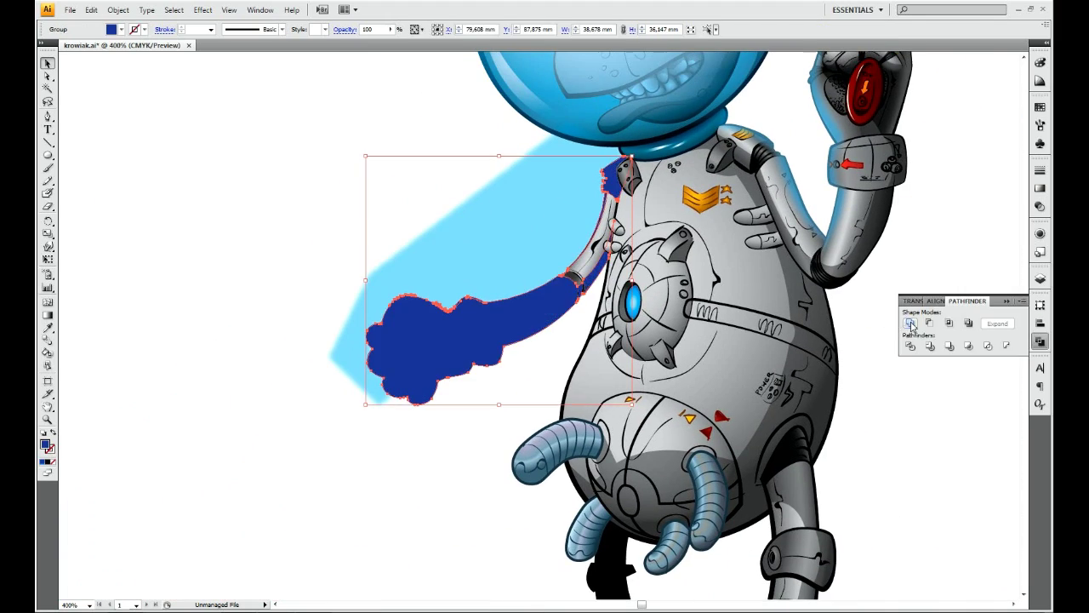
pyautogui.hotkey('ctrl', '+')
pyautogui.click(584, 338)
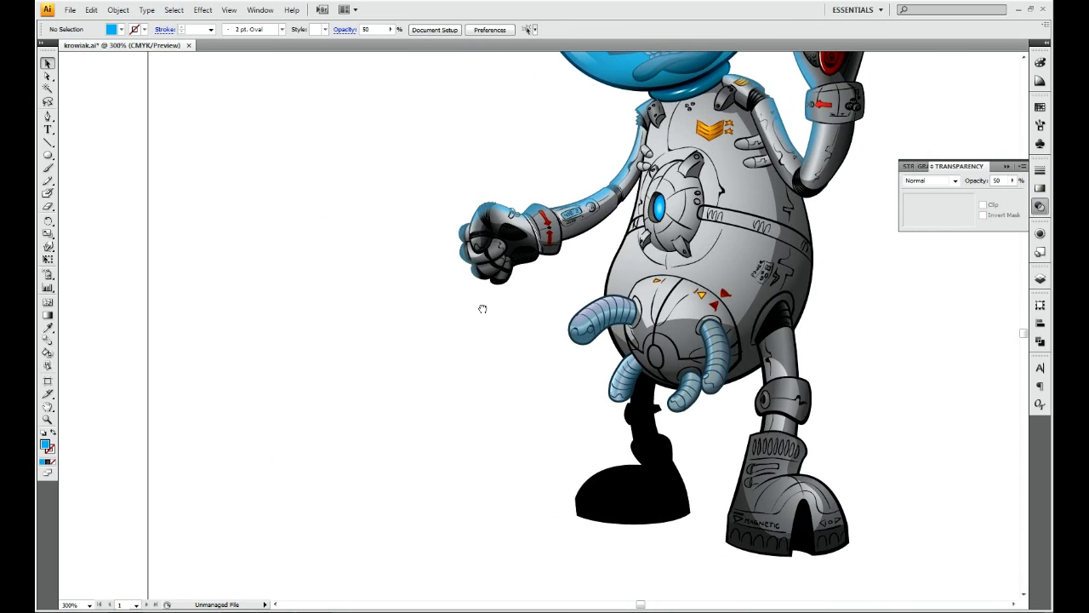
# - Draw the blue backlight shape along the belly and down the leg
pyautogui.hotkey('ctrl', '+')
pyautogui.click(615, 324)
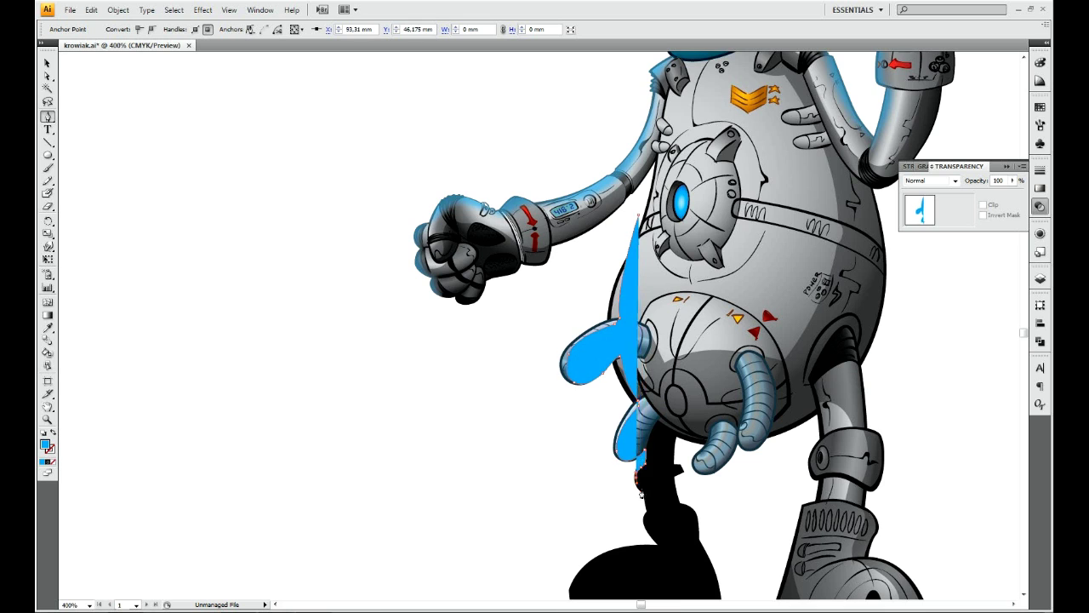
pyautogui.click(645, 518)
pyautogui.scroll(-3, 644, 510)
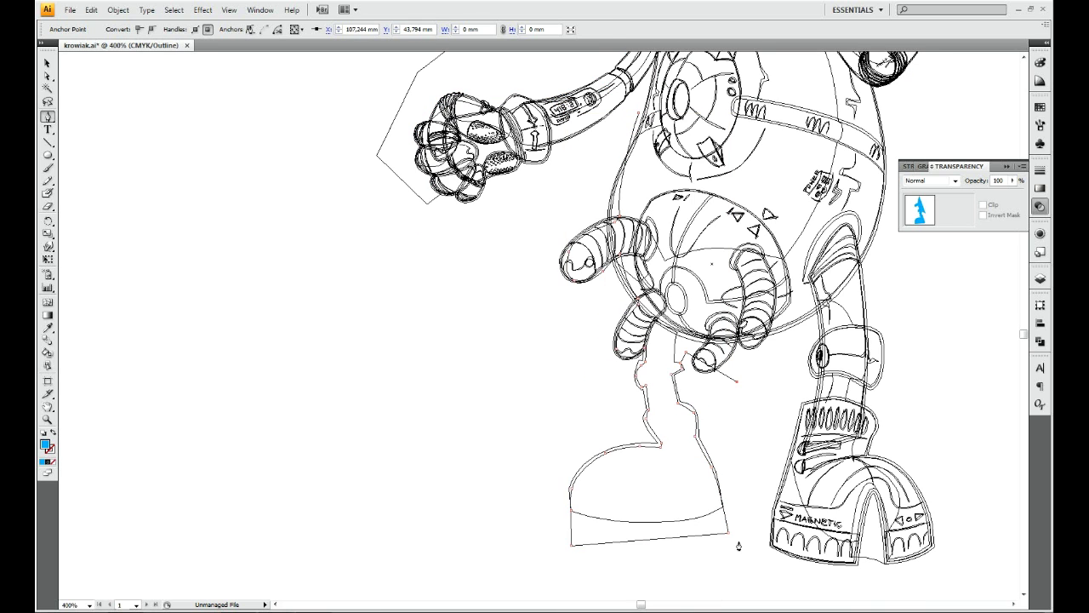
pyautogui.click(636, 113)
pyautogui.hotkey('ctrl', 'y')
# - Gaussian-blur the blue backlight shape and mask it with the robot silhouette
pyautogui.click(202, 9)
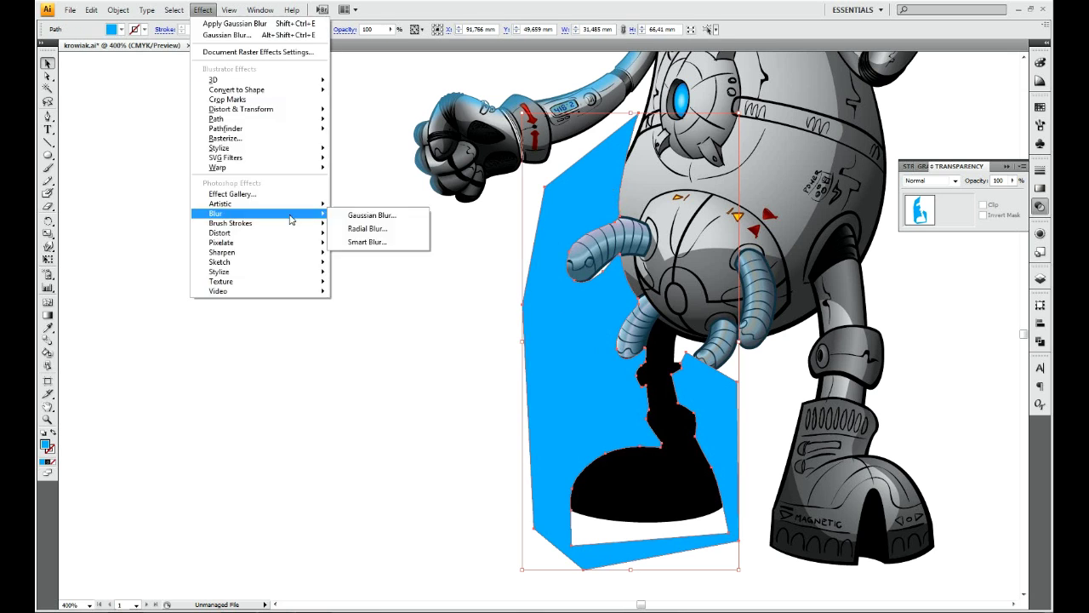
pyautogui.click(379, 212)
pyautogui.scroll(3, 528, 322)
pyautogui.hscroll(1, 461, 331)
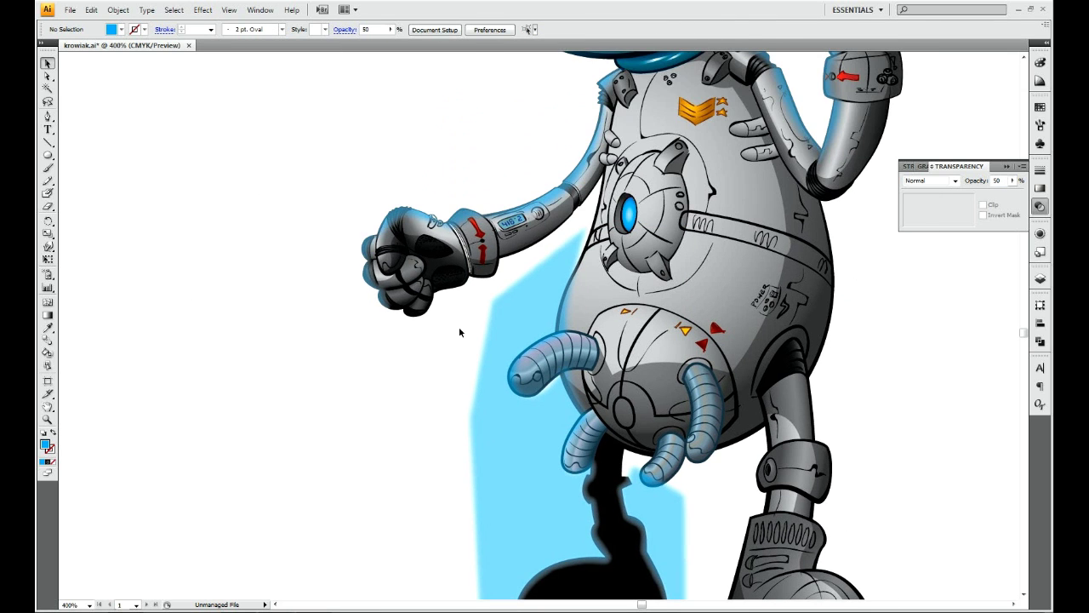
pyautogui.hotkey('ctrl', '=')
pyautogui.moveTo(480, 257); pyautogui.dragTo(769, 325)
pyautogui.hotkey('ctrl', '-')
pyautogui.hotkey('ctrl', '-')
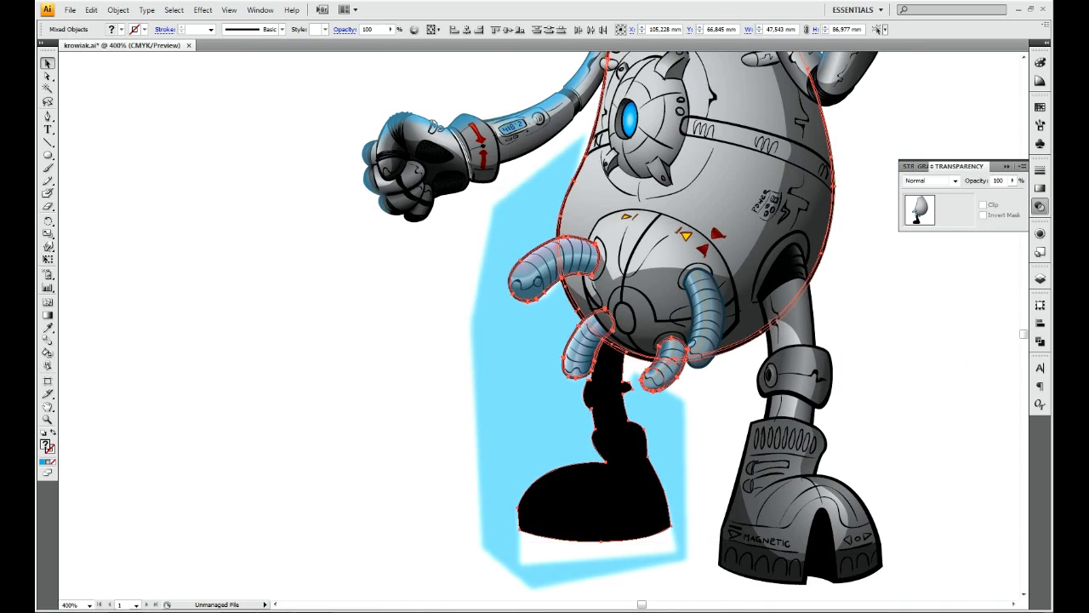
pyautogui.click(940, 323)
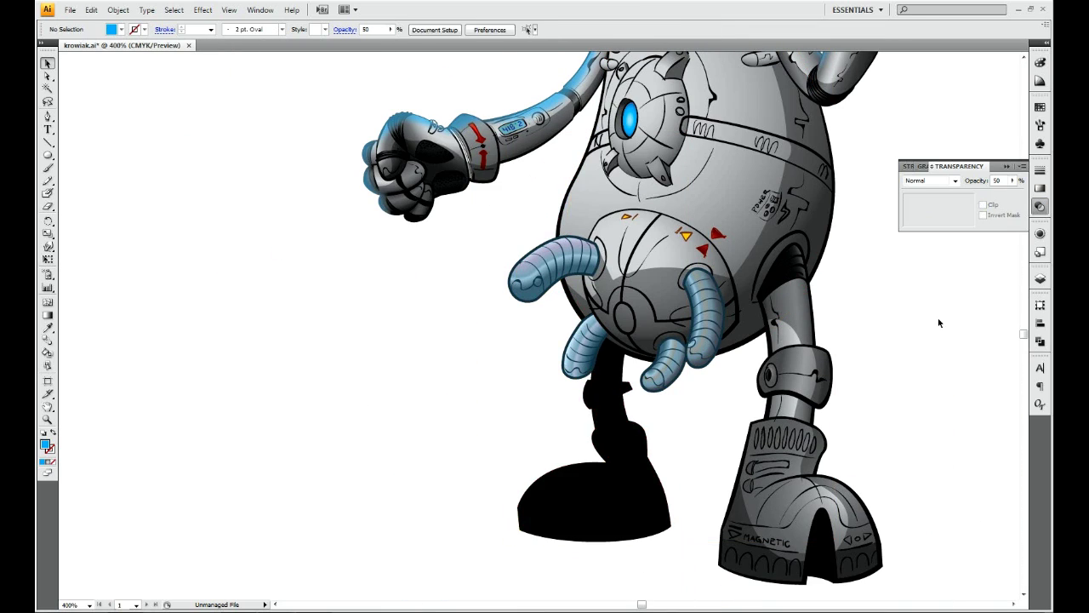
pyautogui.hotkey('ctrl', 'z')
pyautogui.press('a')
pyautogui.click(637, 374)
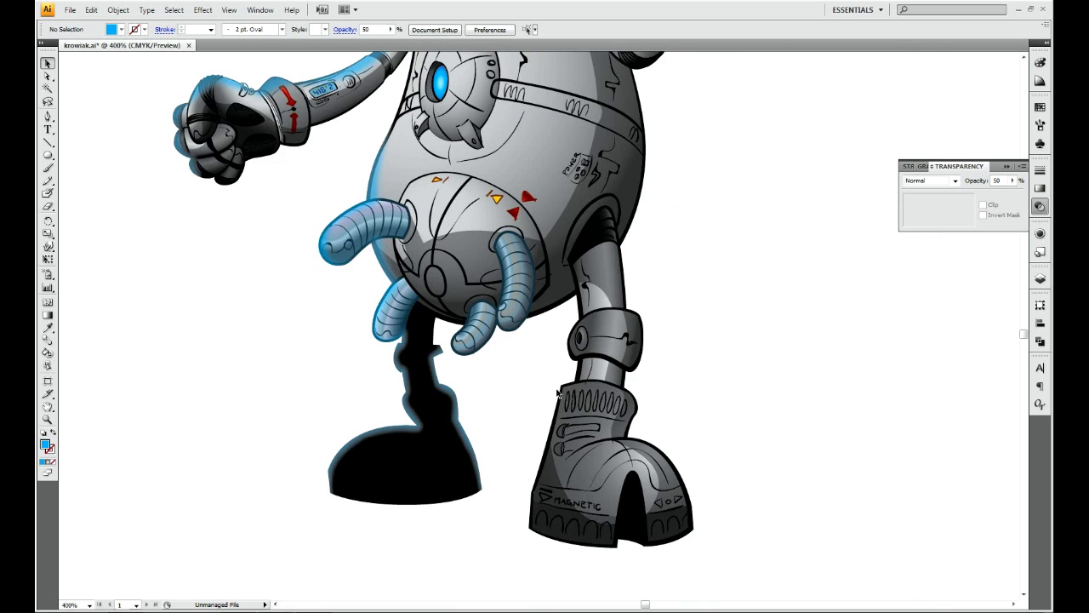
# - Reframe the view on the whole robot at 150% and check its outlines
pyautogui.moveTo(557, 393); pyautogui.dragTo(549, 367)
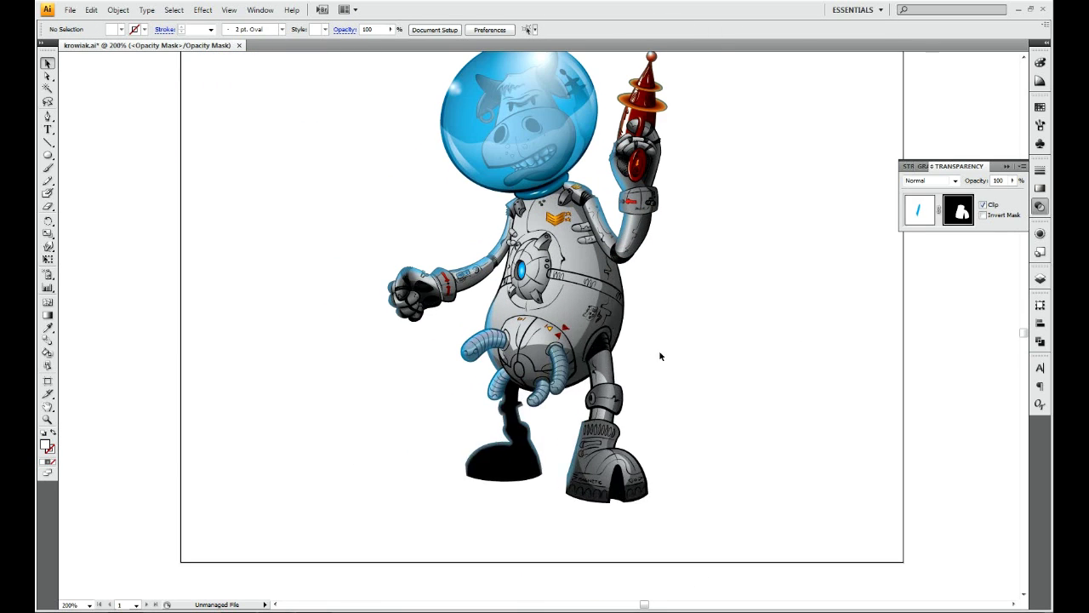
pyautogui.moveTo(659, 355); pyautogui.dragTo(683, 402)
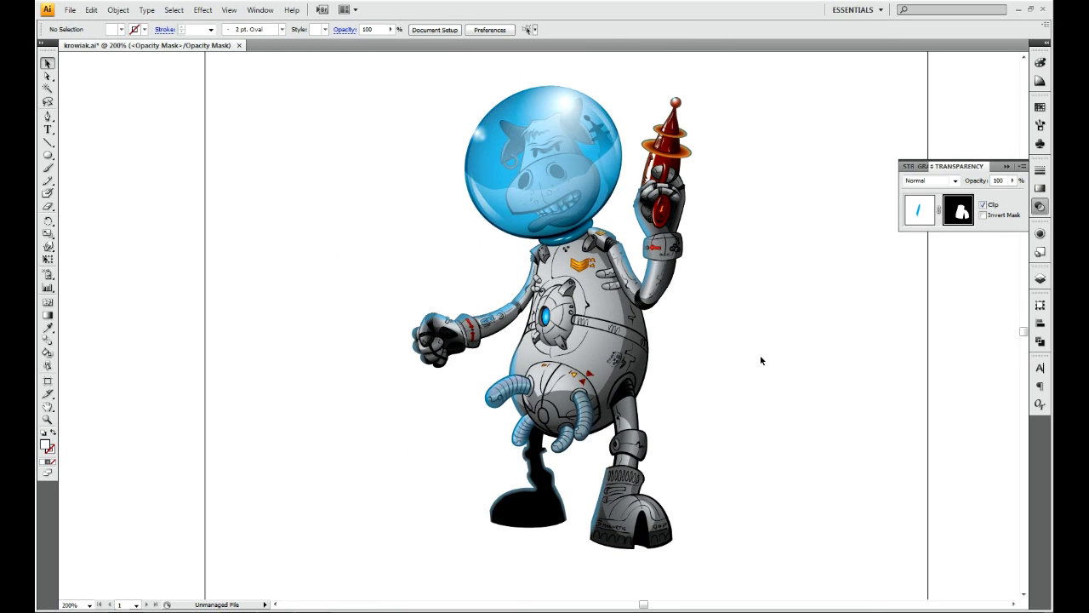
pyautogui.scroll(-3, 510, 341)
pyautogui.press('z')
pyautogui.click(596, 221)
pyautogui.keyDown('alt'); pyautogui.click(648, 399); pyautogui.keyUp('alt')
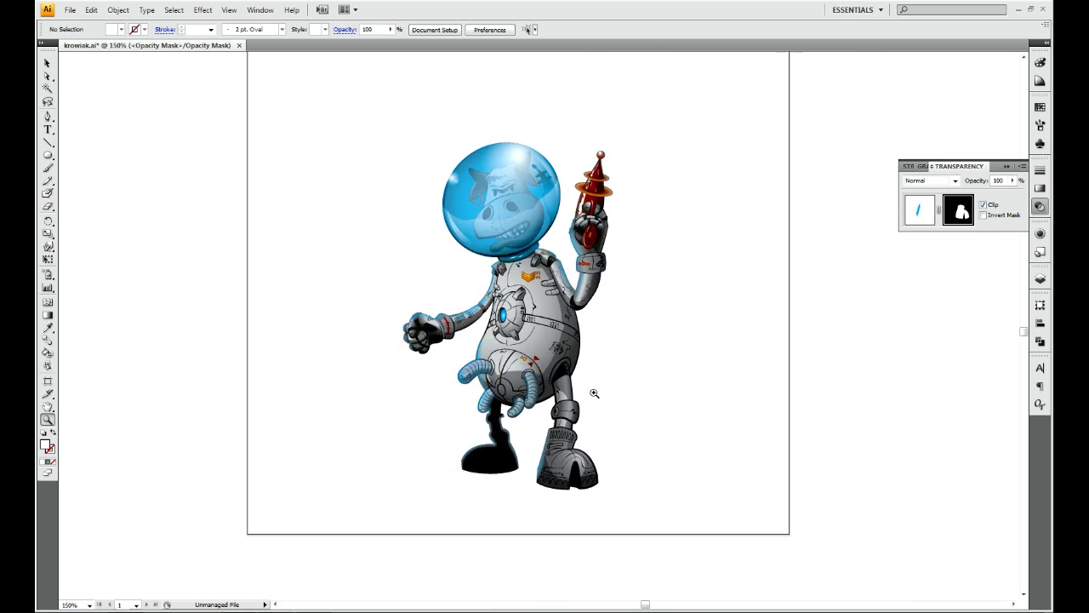
pyautogui.click(70, 9)
pyautogui.press('Escape')
pyautogui.hotkey('ctrl', 'y')
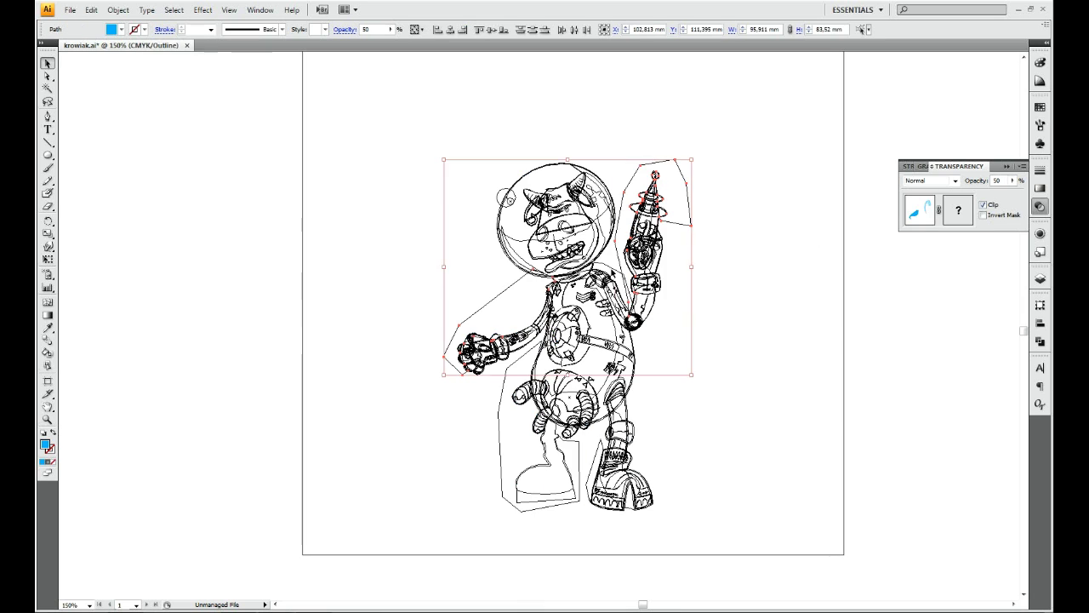
pyautogui.hotkey('ctrl', 'y')
# - Name the glow artwork's layer backlight in the Layers panel
pyautogui.click(1040, 278)
pyautogui.doubleClick(970, 311)
pyautogui.press('Return')
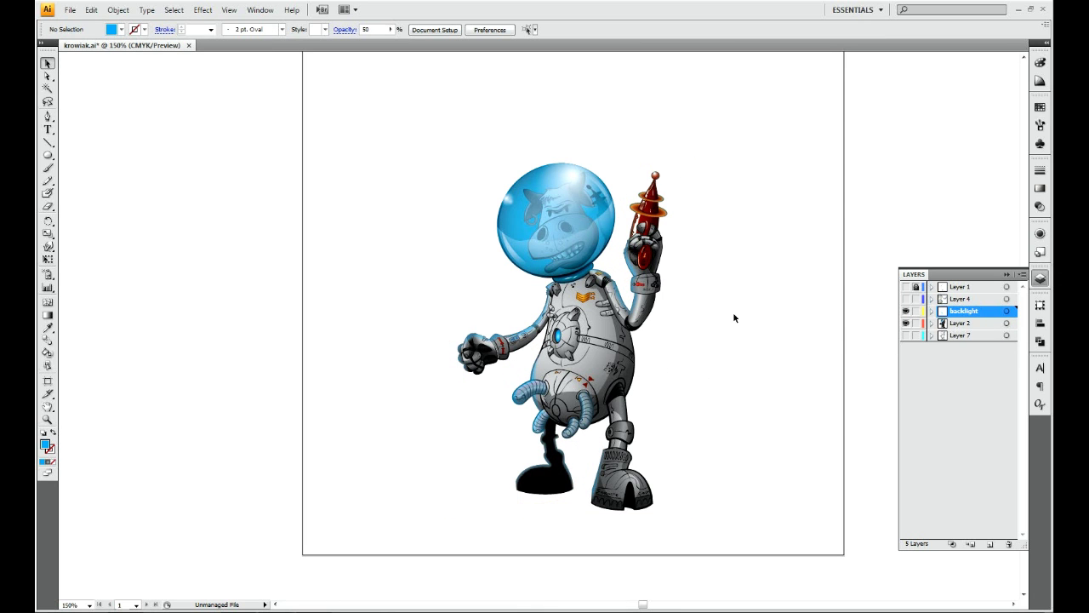
pyautogui.hotkey('ctrl', '1')
# - Stretch the blue background rectangle wider and taller and fill it with a gradient
pyautogui.click(1008, 275)
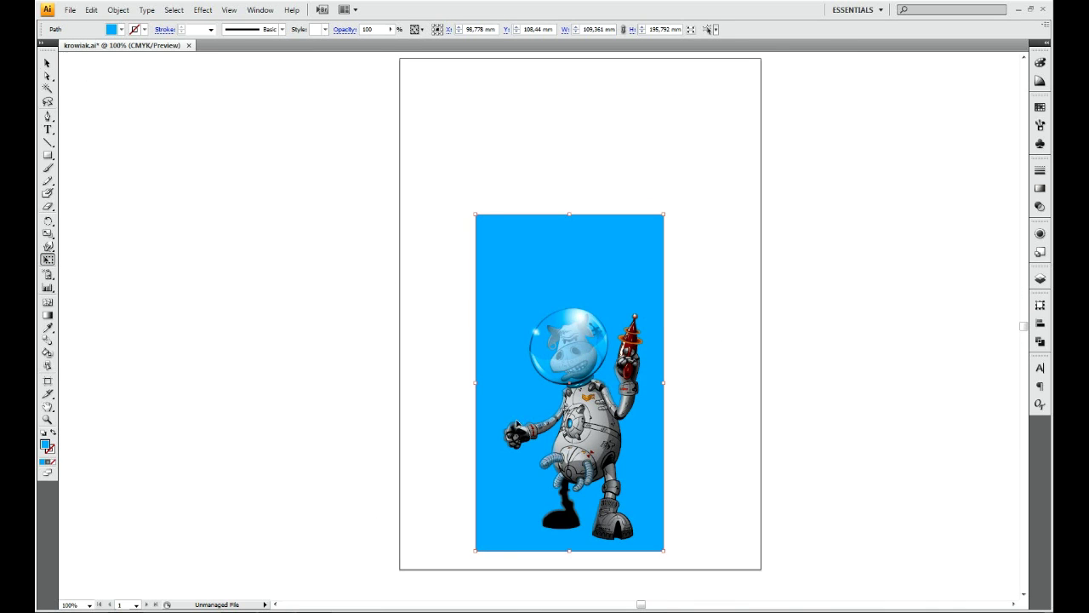
pyautogui.moveTo(476, 383); pyautogui.dragTo(492, 383)
pyautogui.moveTo(578, 214); pyautogui.dragTo(578, 160)
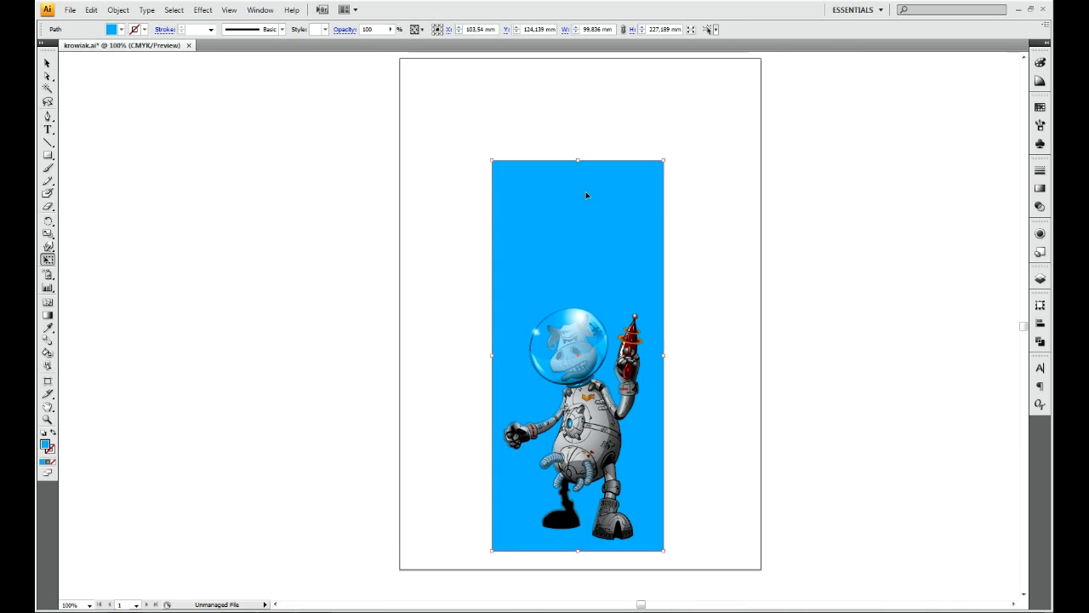
pyautogui.press('.')
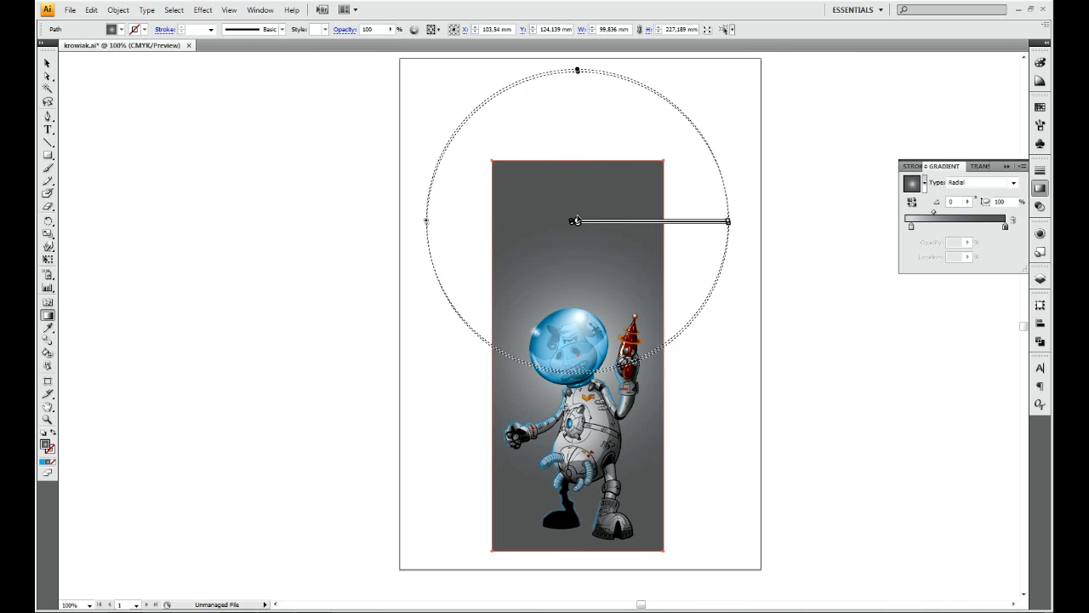
# - Make the gradient light blue at the centre and black outside, running down the rectangle
pyautogui.doubleClick(910, 227)
pyautogui.doubleClick(911, 226)
pyautogui.moveTo(946, 254); pyautogui.dragTo(972, 255)
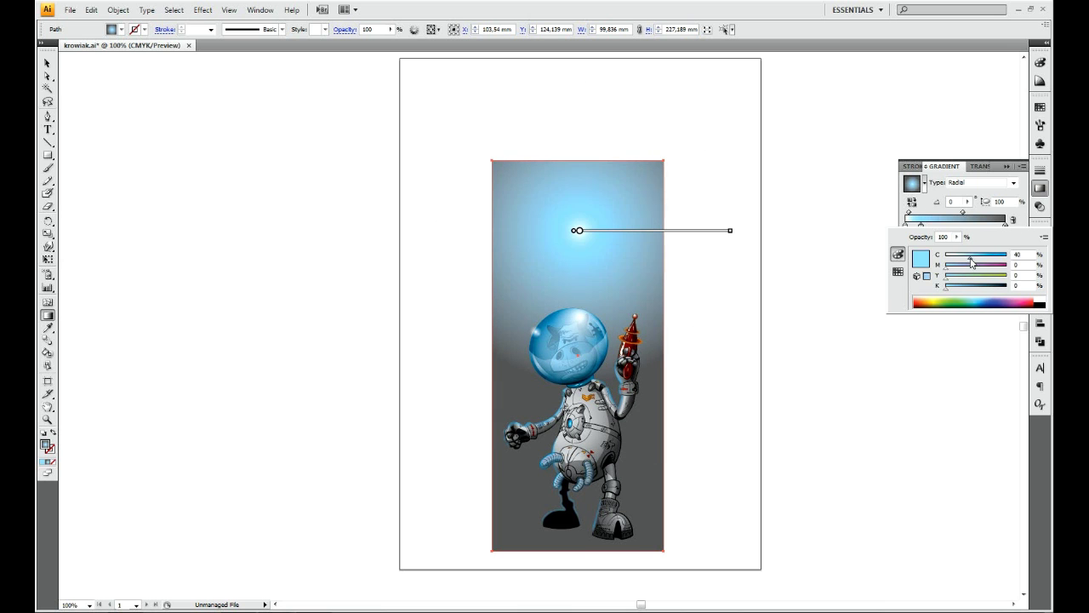
pyautogui.click(1040, 304)
pyautogui.moveTo(579, 230); pyautogui.dragTo(582, 384)
pyautogui.moveTo(558, 573); pyautogui.dragTo(557, 550)
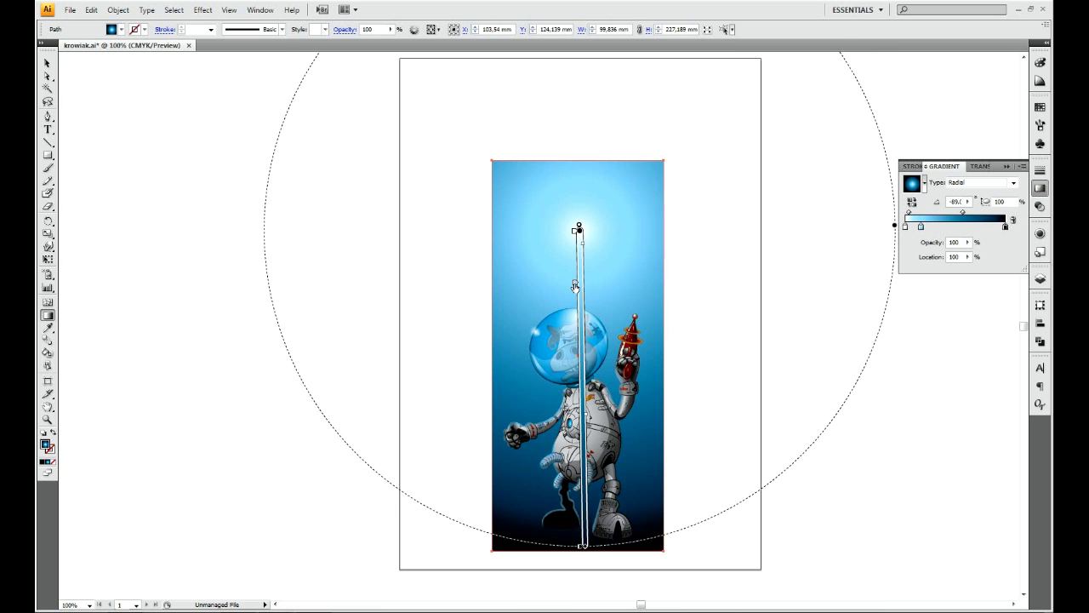
# - Shift the outer gradient colour to a greyed dark blue and widen the light glow
pyautogui.doubleClick(1005, 226)
pyautogui.moveTo(946, 259)
pyautogui.mouseDown()
pyautogui.moveTo(991, 265)
pyautogui.moveTo(979, 259)
pyautogui.mouseUp()
pyautogui.moveTo(993, 289); pyautogui.dragTo(1001, 292)
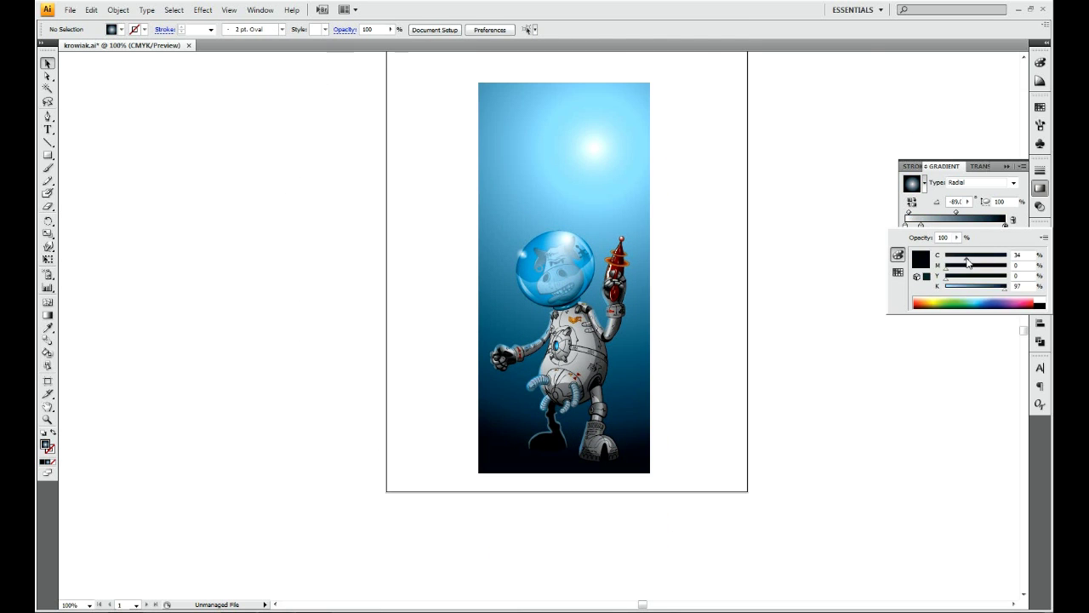
pyautogui.moveTo(968, 263); pyautogui.dragTo(953, 263)
pyautogui.click(949, 219)
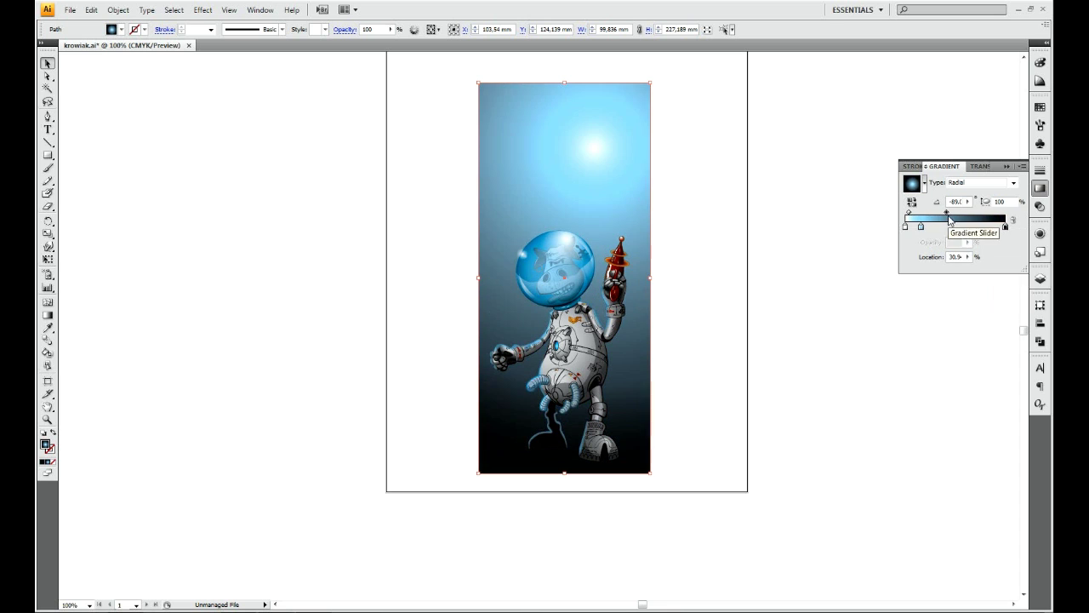
pyautogui.moveTo(950, 219); pyautogui.dragTo(913, 218)
pyautogui.hotkey('ctrl', '+')
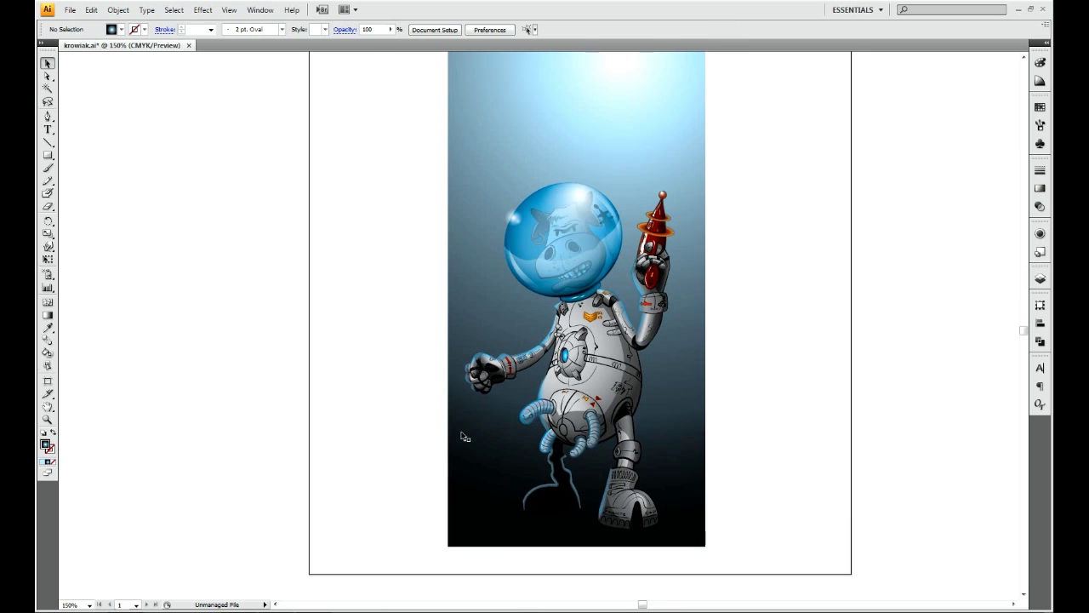
pyautogui.click(535, 390)
pyautogui.hotkey('ctrl', '+')
pyautogui.hotkey('ctrl', '+')
pyautogui.hotkey('ctrl', '+')
pyautogui.scroll(3, 536, 363)
pyautogui.scroll(-2, 545, 425)
pyautogui.click(551, 468)
pyautogui.hotkey('ctrl', 'shift', 'F10')
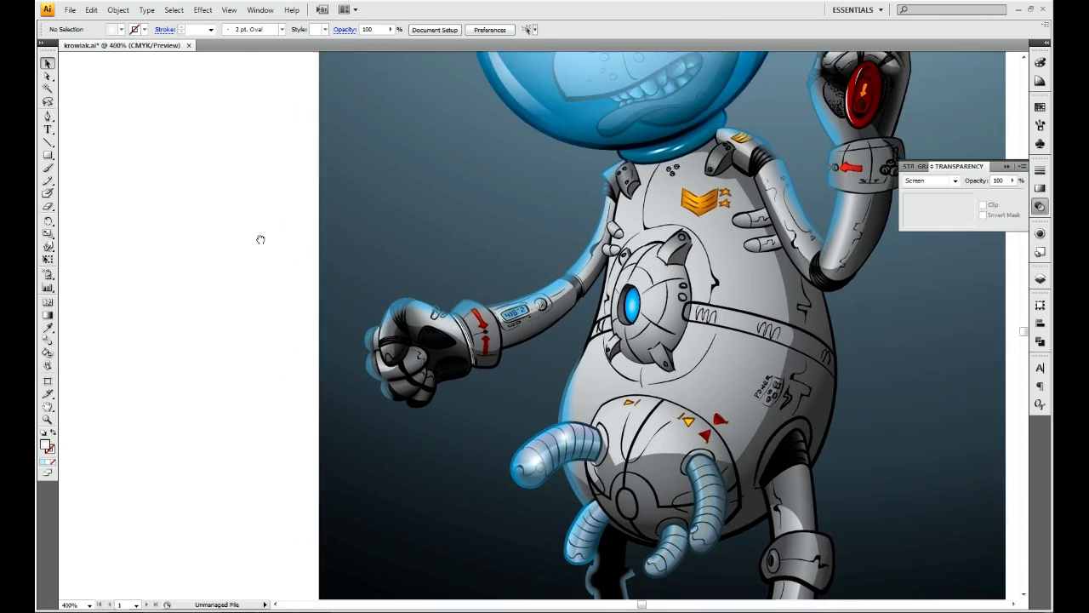
pyautogui.hotkey('ctrl', '+')
pyautogui.hscroll(3, 790, 158)
pyautogui.click(634, 250)
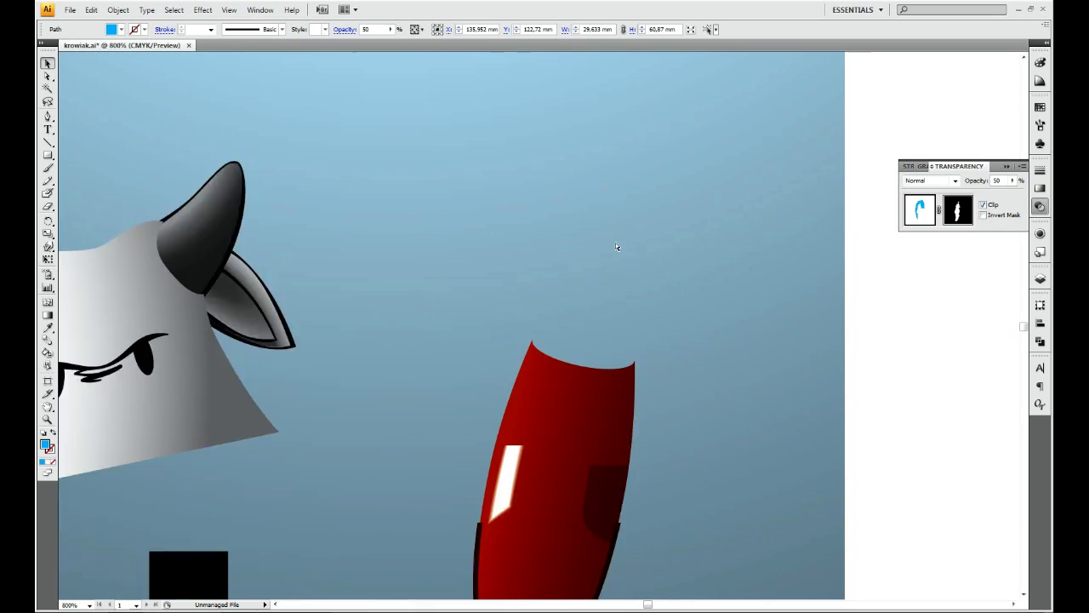
pyautogui.click(48, 76)
pyautogui.click(1040, 279)
pyautogui.click(611, 168)
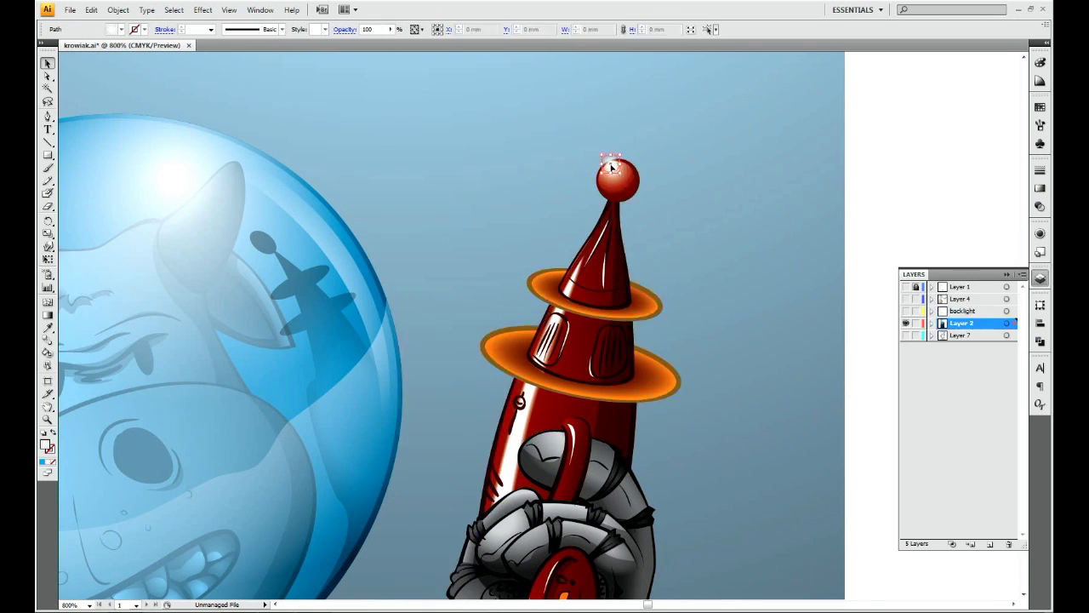
pyautogui.hotkey('ctrl', '-')
pyautogui.hotkey('ctrl', '-')
pyautogui.hotkey('ctrl', '-')
pyautogui.hotkey('ctrl', '-')
pyautogui.hotkey('ctrl', '-')
pyautogui.click(224, 214)
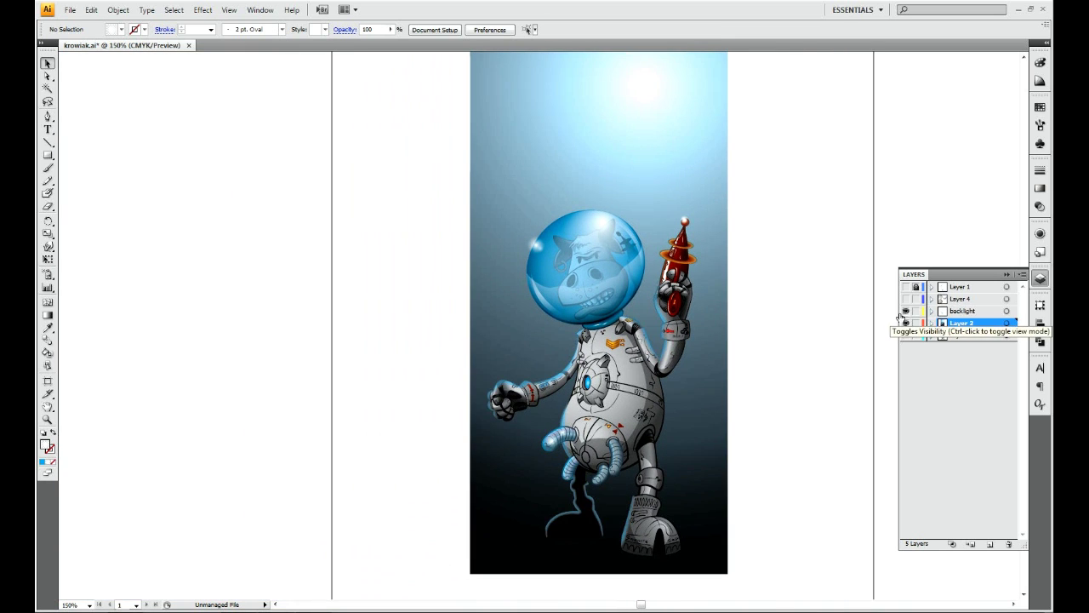
pyautogui.keyDown('alt'); pyautogui.click(947, 334); pyautogui.keyUp('alt')
pyautogui.click(1040, 205)
pyautogui.click(834, 250)
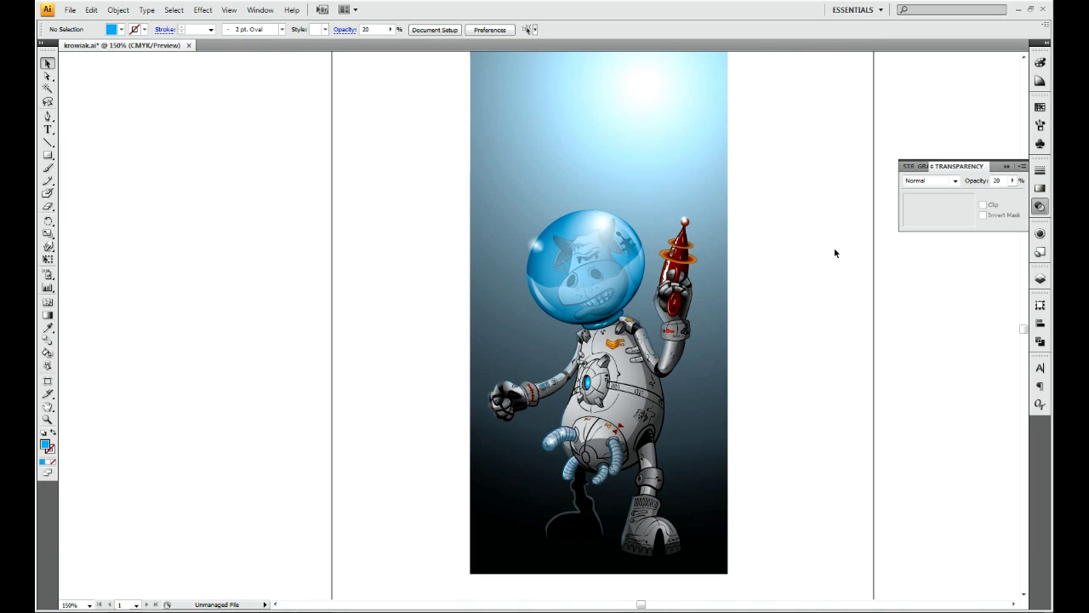
pyautogui.press('F7')
# - Zoom out to view the whole artboard
pyautogui.hotkey('ctrl', '-')
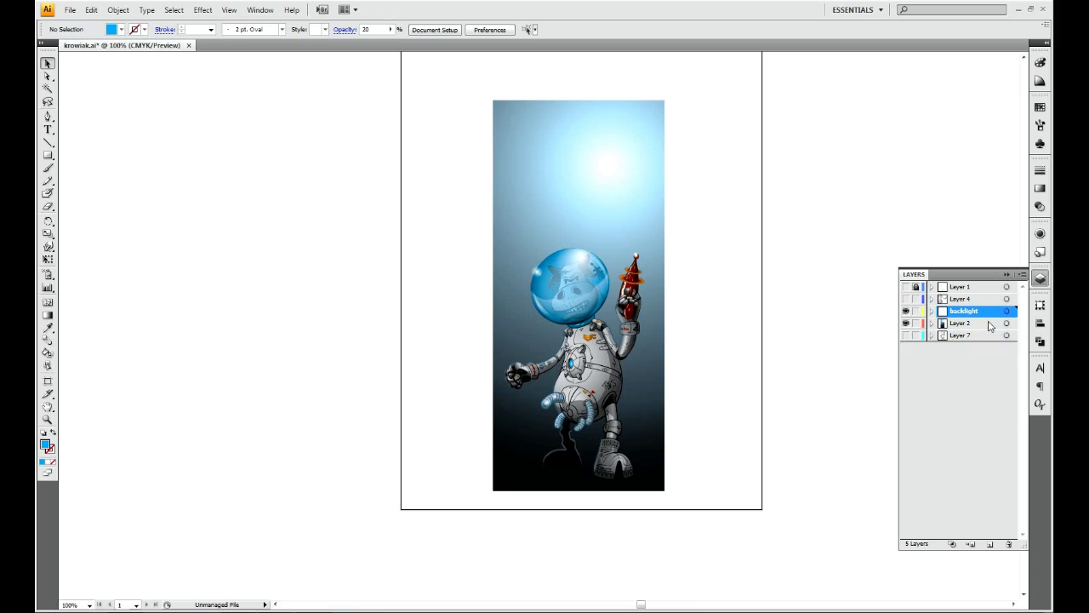